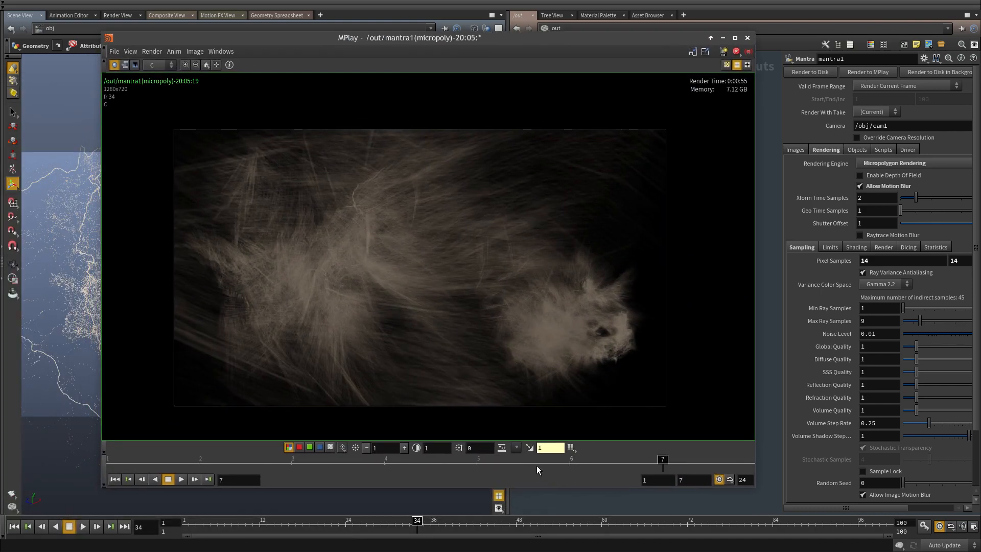
Show frame 5 of the stored renders in MPlay and raise the brightness to 8
mouse_move(536, 465)
mouse_down()
mouse_move(441, 462)
mouse_move(496, 462)
mouse_move(477, 463)
mouse_up()
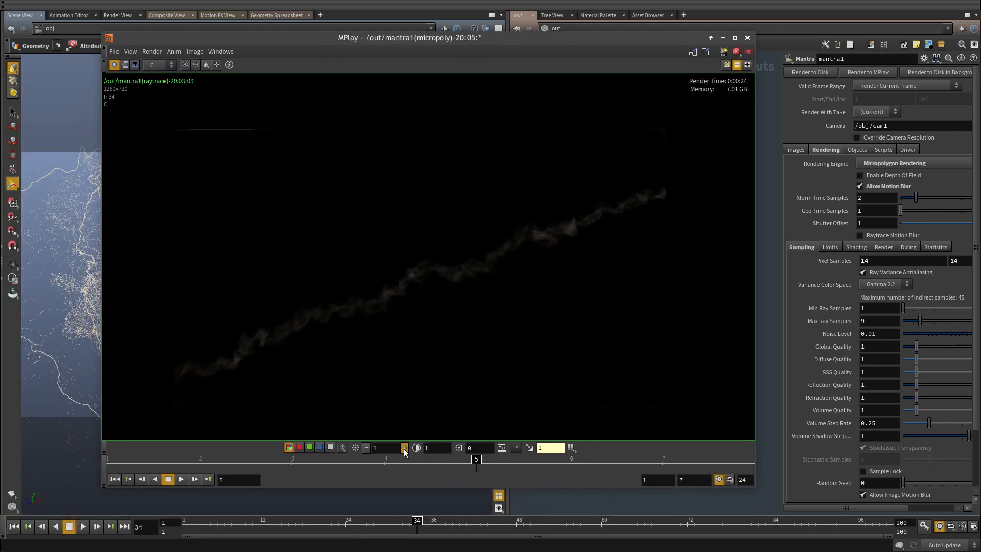
click(404, 449)
click(404, 450)
click(404, 450)
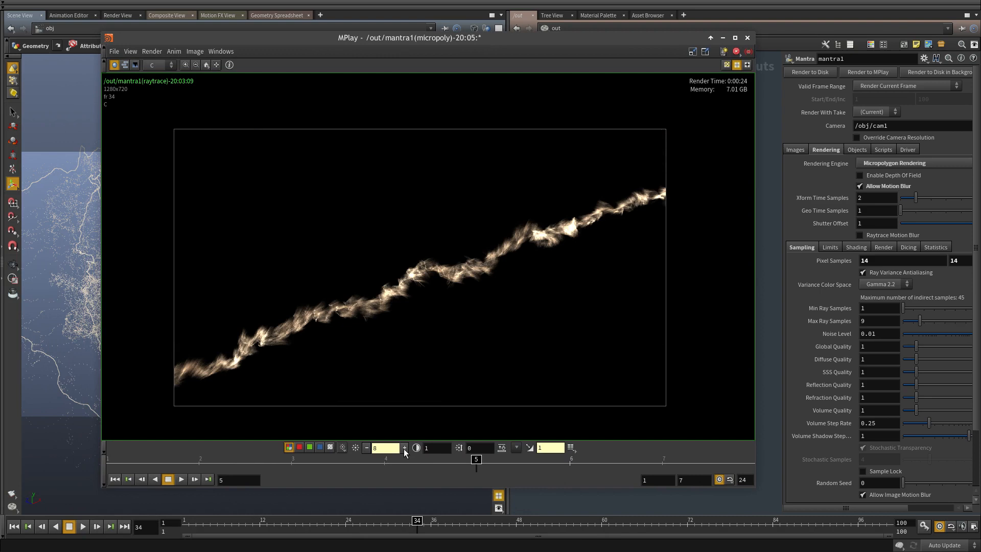
Set the preview gamma to 2.2 and brightness to 1, and examine the trail detail in the frame 4 render
click(529, 448)
drag(476, 468, 381, 476)
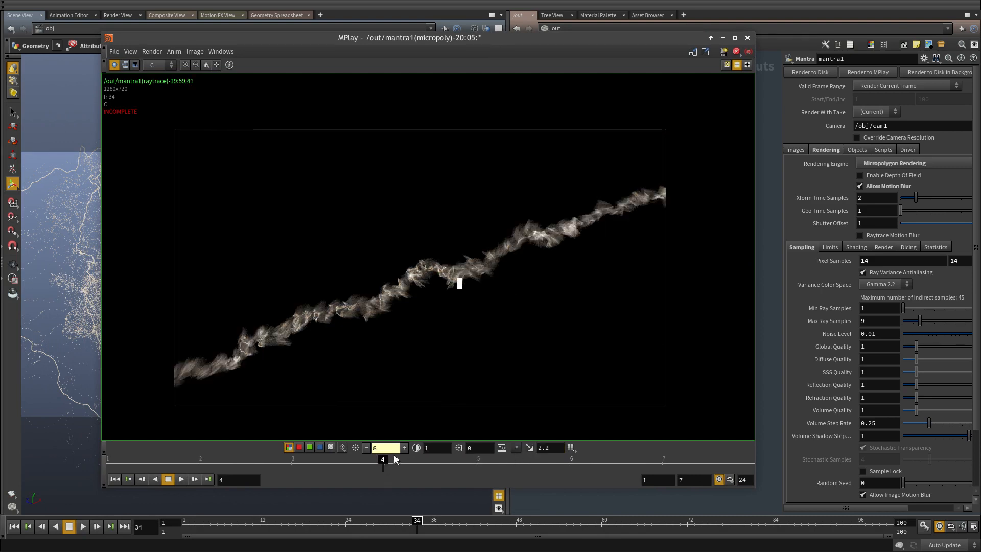
click(357, 449)
scroll(420, 284, up, 8)
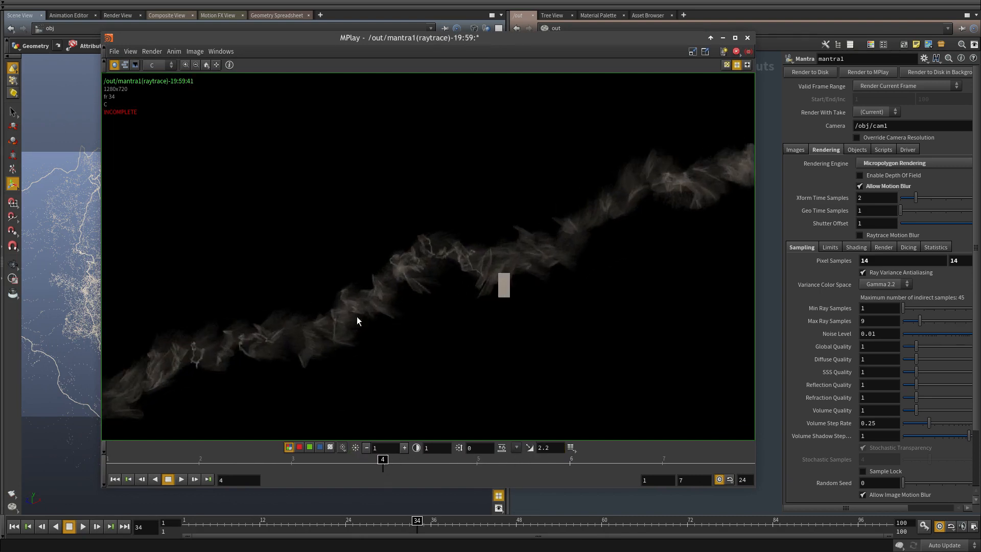
middle_drag(337, 322, 385, 264)
scroll(360, 290, down, 5)
alt+drag(442, 329, 409, 330)
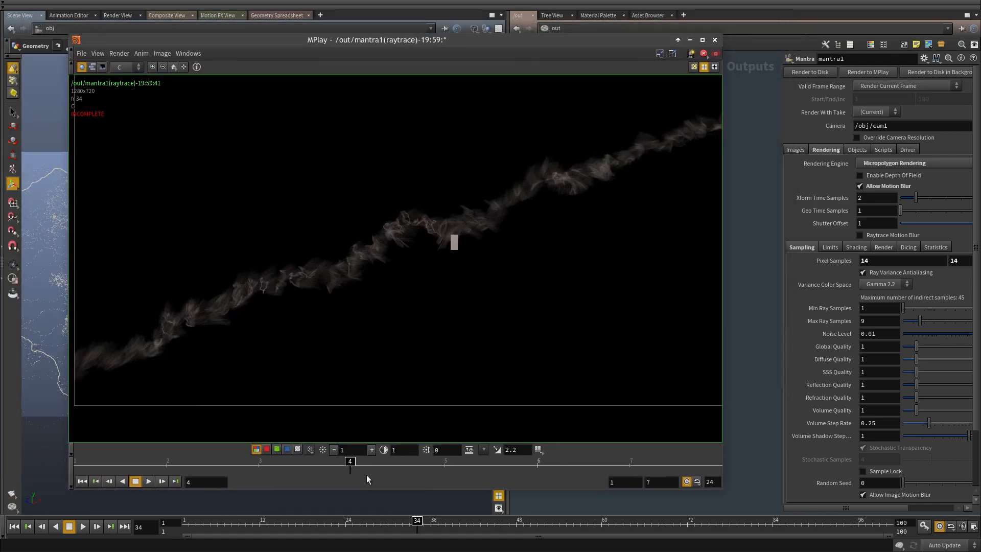
Return to the main Houdini window, switch to the obj network and open the geo1 geometry network
click(35, 249)
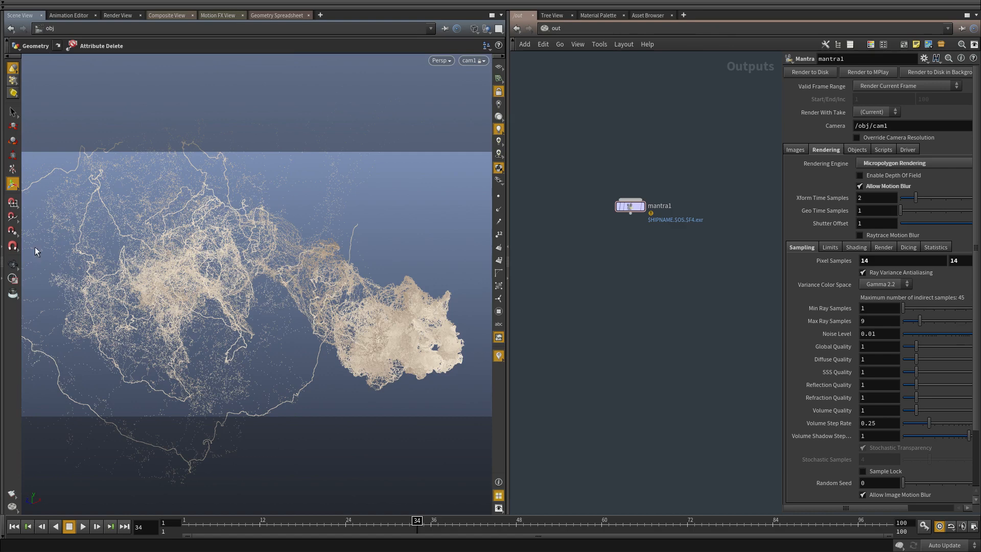
click(597, 29)
click(598, 75)
click(557, 26)
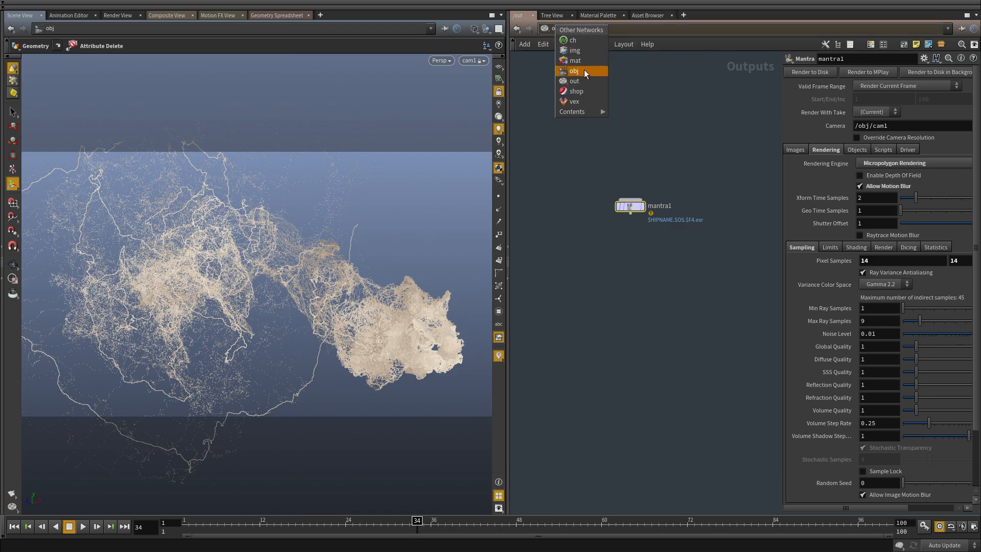
click(584, 69)
middle_drag(724, 62, 652, 287)
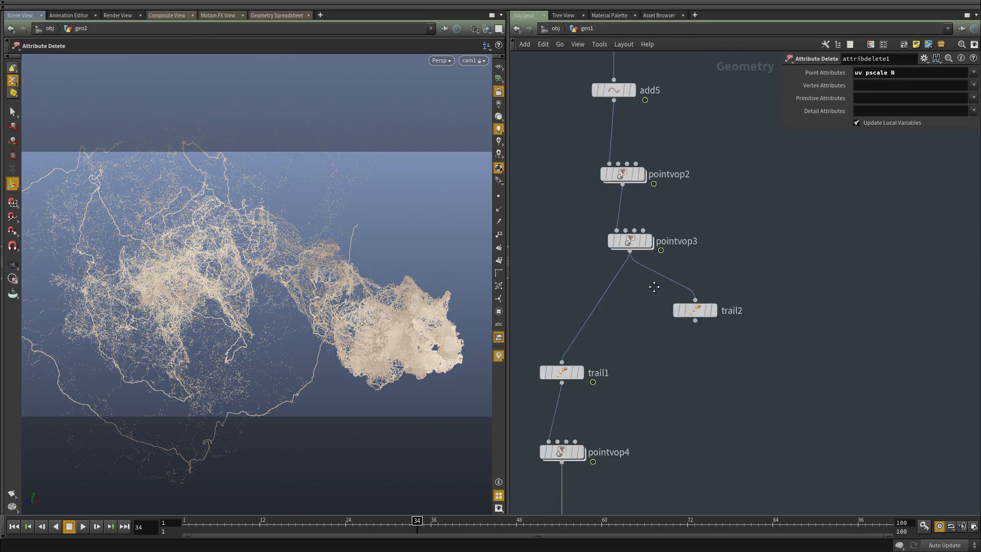
Select the resample2 node and view its geometry information
scroll(633, 292, up, 1)
middle_drag(652, 55, 688, 356)
drag(688, 356, 588, 322)
middle_click(640, 330)
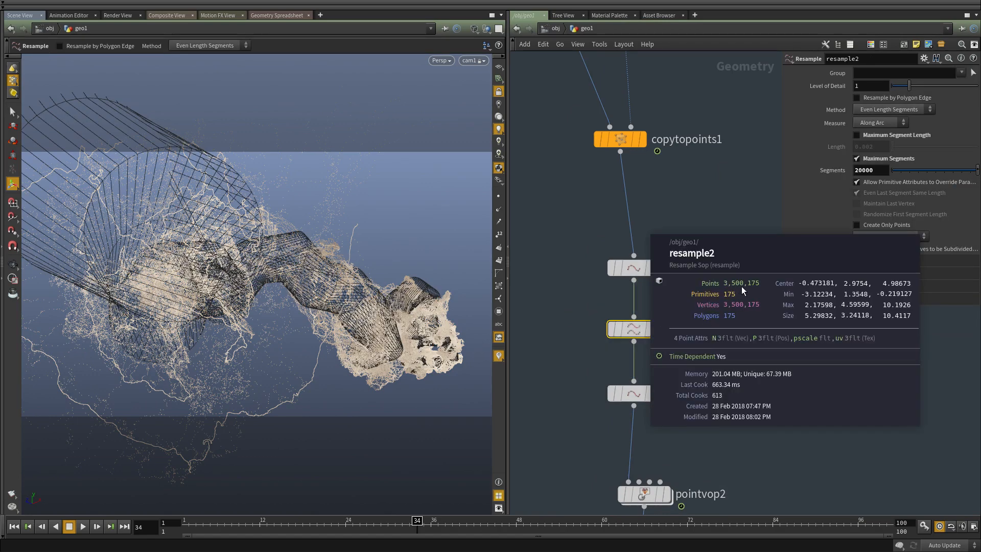
middle_drag(716, 400, 721, 238)
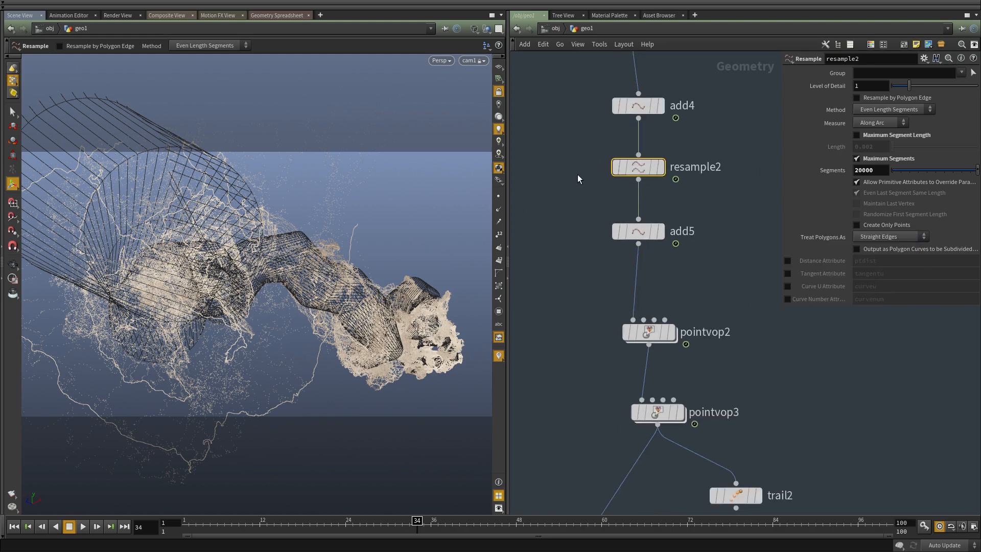
Set the maximum segments of the resample2 node to 40000
middle_drag(660, 247, 703, 184)
scroll(721, 221, down, 3)
middle_drag(717, 411, 712, 293)
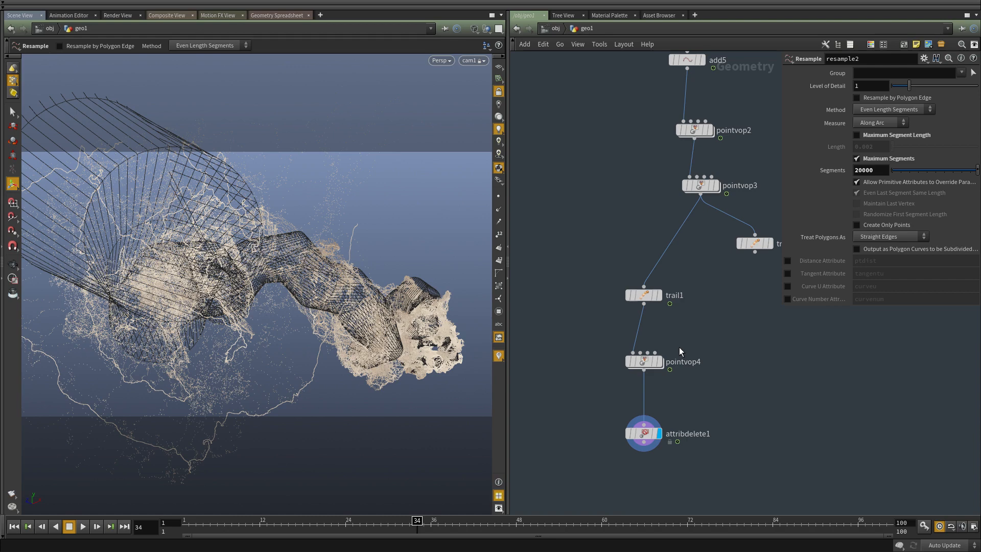
click(928, 370)
middle_drag(749, 418, 734, 380)
middle_drag(724, 289, 700, 483)
scroll(702, 207, up, 3)
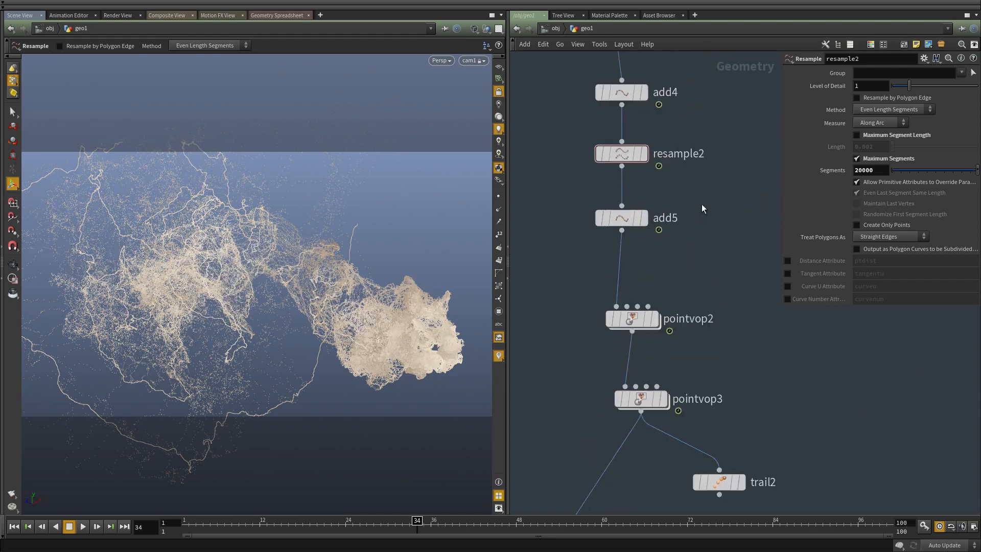
drag(702, 187, 578, 137)
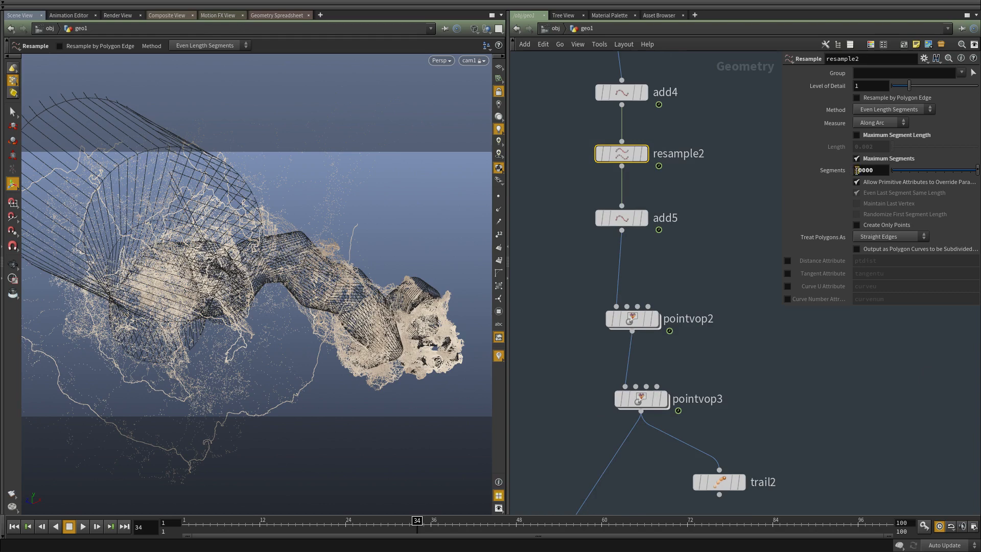
text(4)
key(Return)
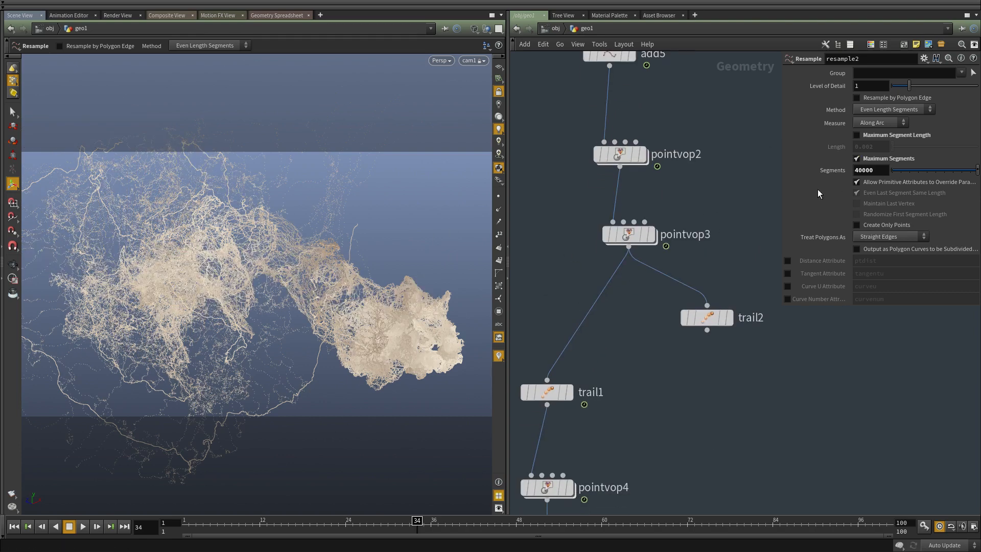
Release the camera from the view and orbit around the point trails to examine them from several angles
middle_click(610, 461)
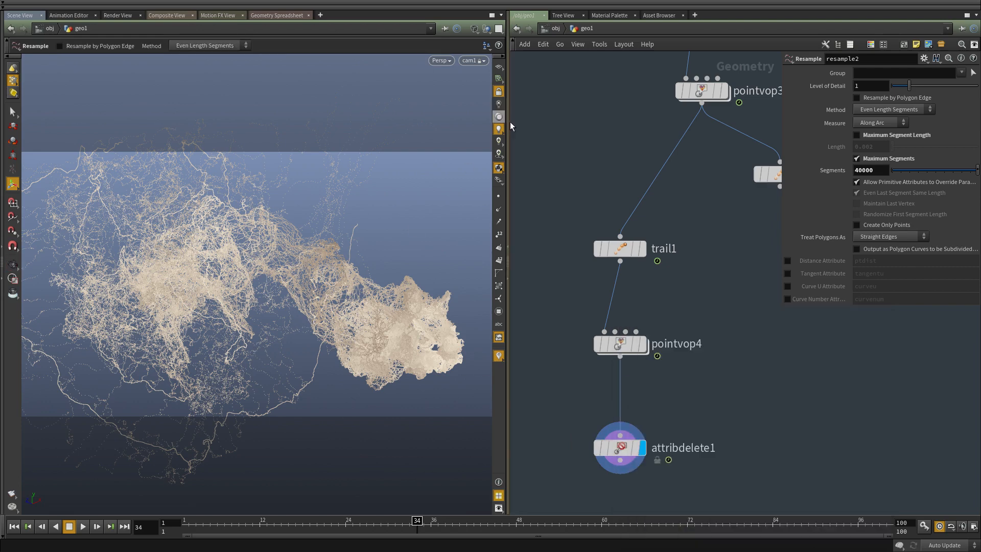
click(499, 92)
alt+drag(359, 287, 323, 325)
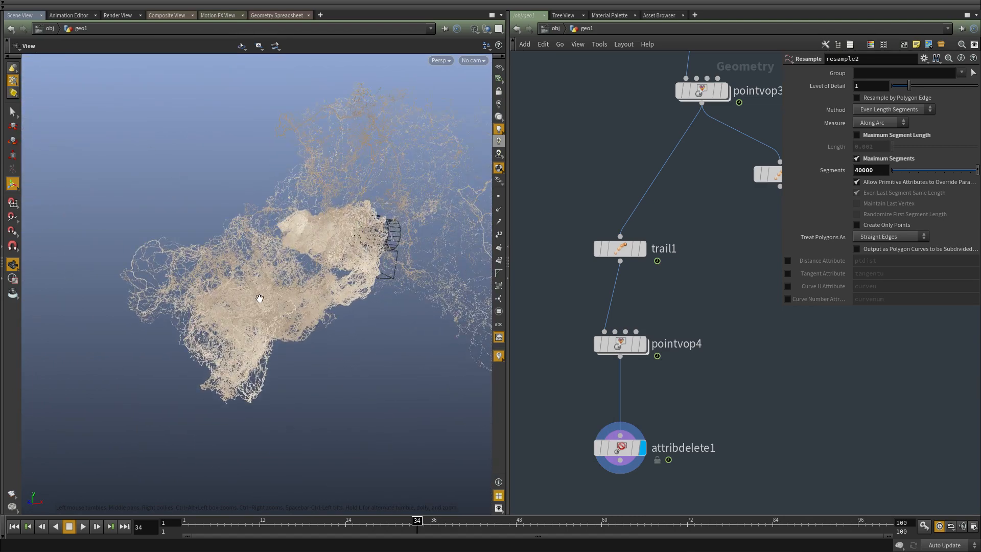
right_drag(258, 296, 282, 302)
drag(281, 302, 440, 201)
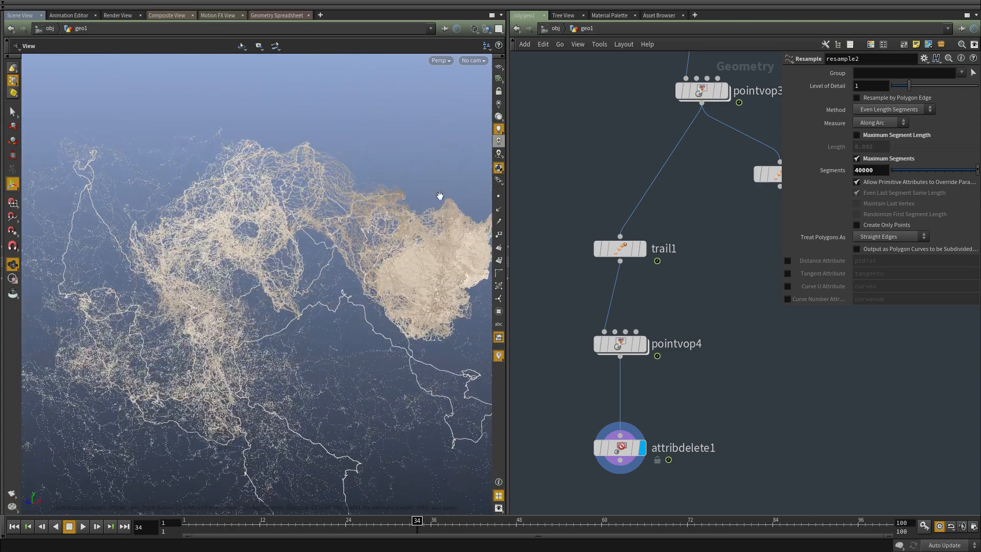
scroll(693, 362, down, 1)
Set the maximum segments of the resample2 node to 20000
middle_drag(720, 67, 657, 283)
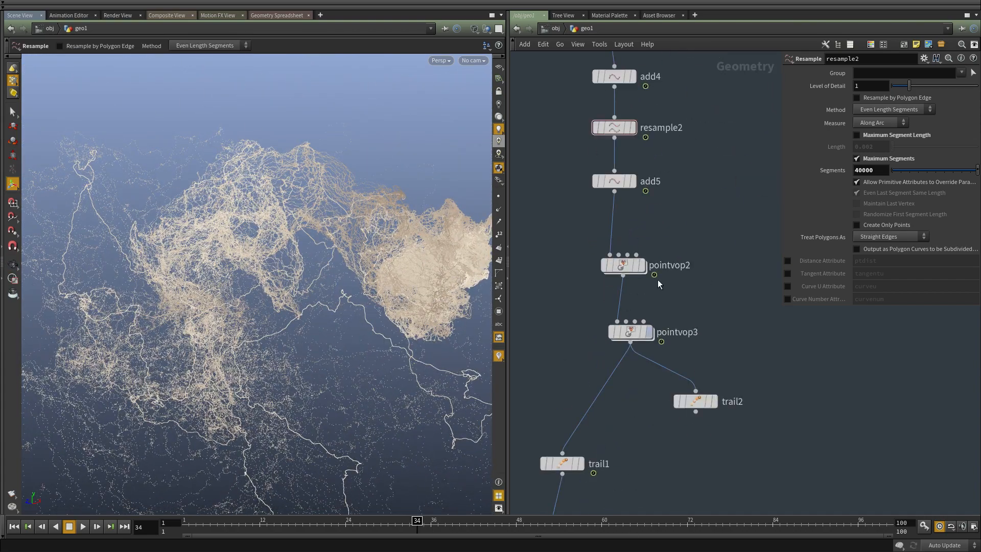
click(671, 132)
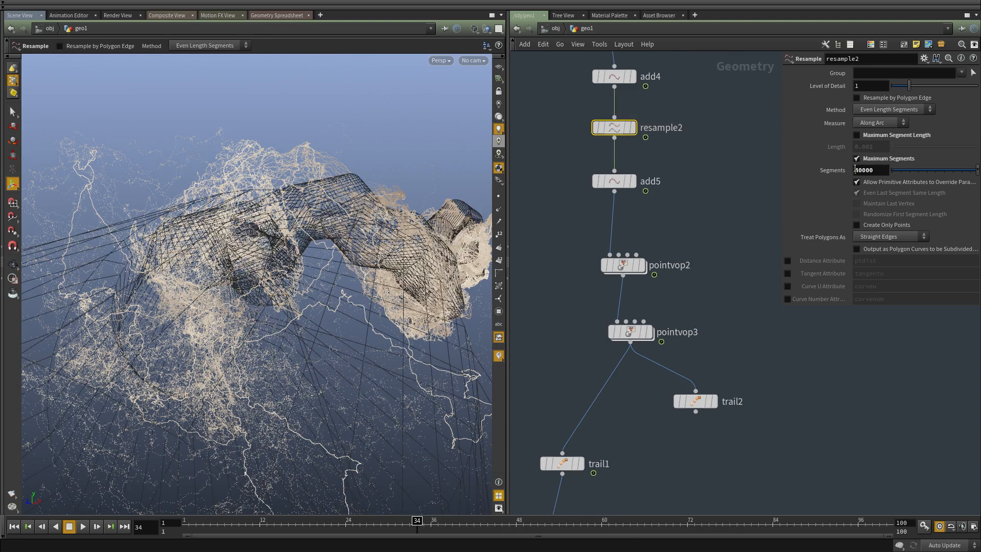
text(2)
key(Return)
alt+drag(0, 358, 787, 313)
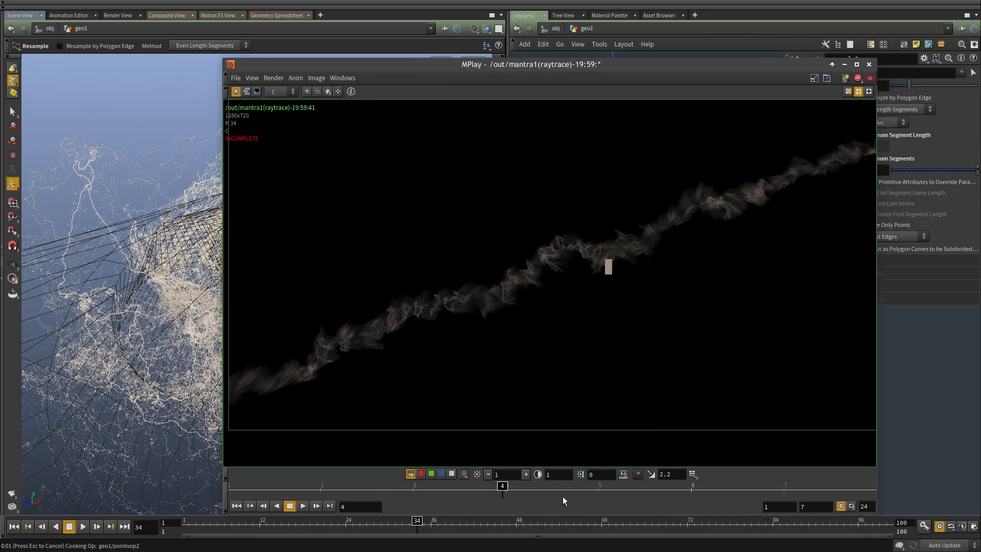
click(511, 544)
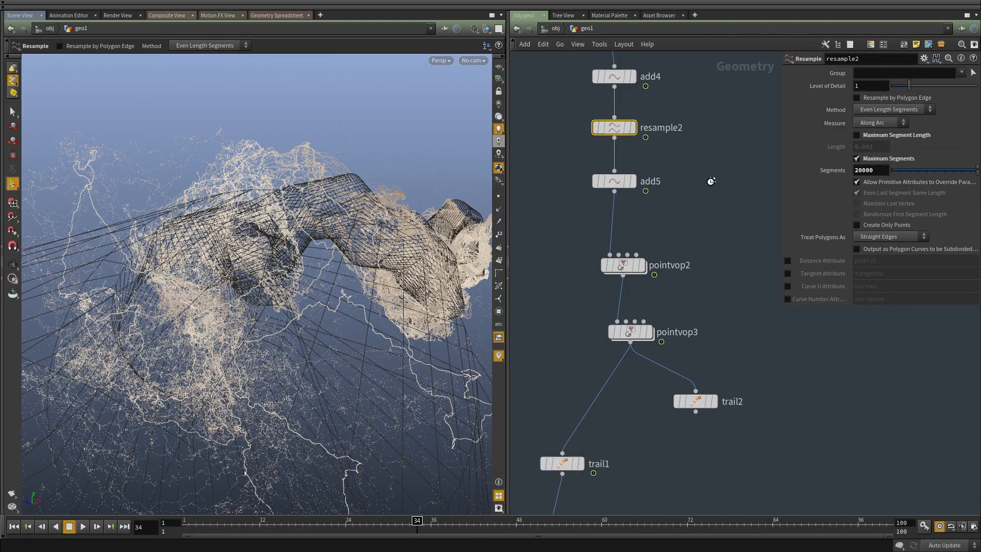
Look through cam1, lock the camera to the view and reframe the point trails from a new angle
click(473, 60)
click(480, 110)
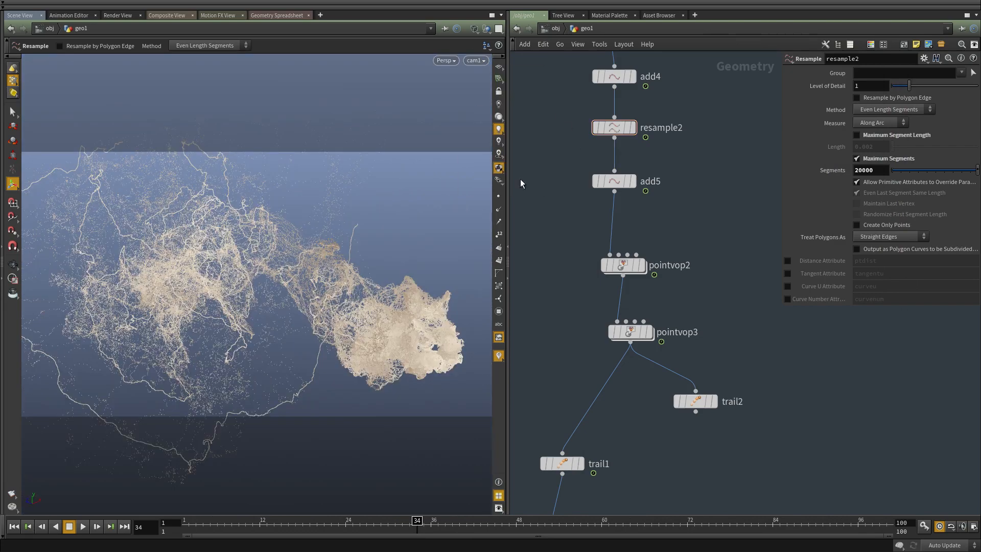
click(498, 92)
alt+drag(344, 333, 346, 241)
key(Return)
click(558, 16)
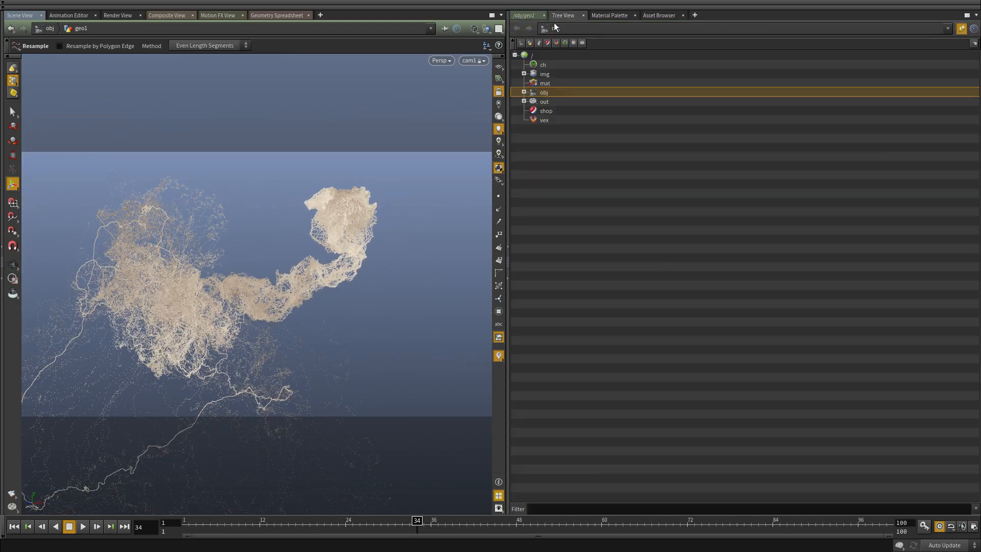
click(549, 29)
click(550, 29)
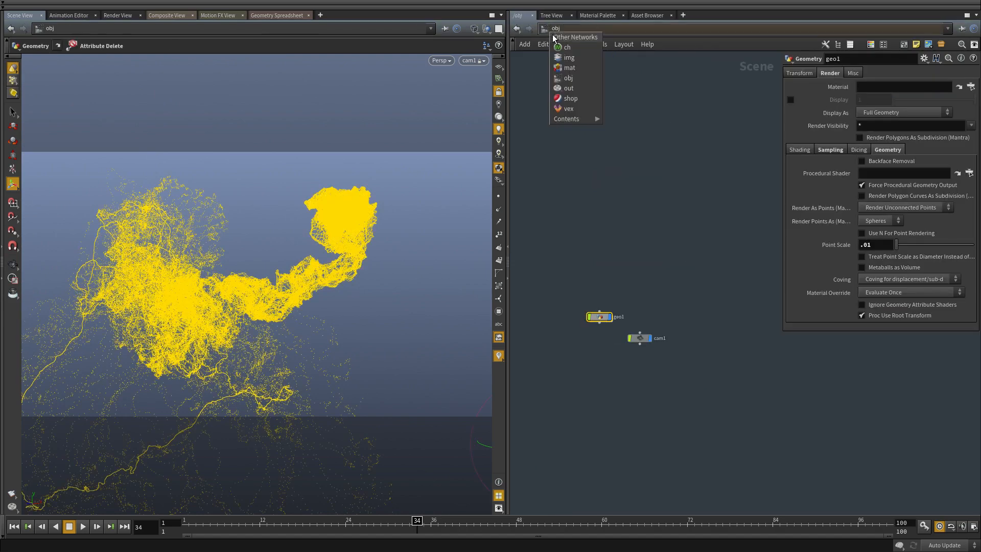
click(571, 90)
click(550, 28)
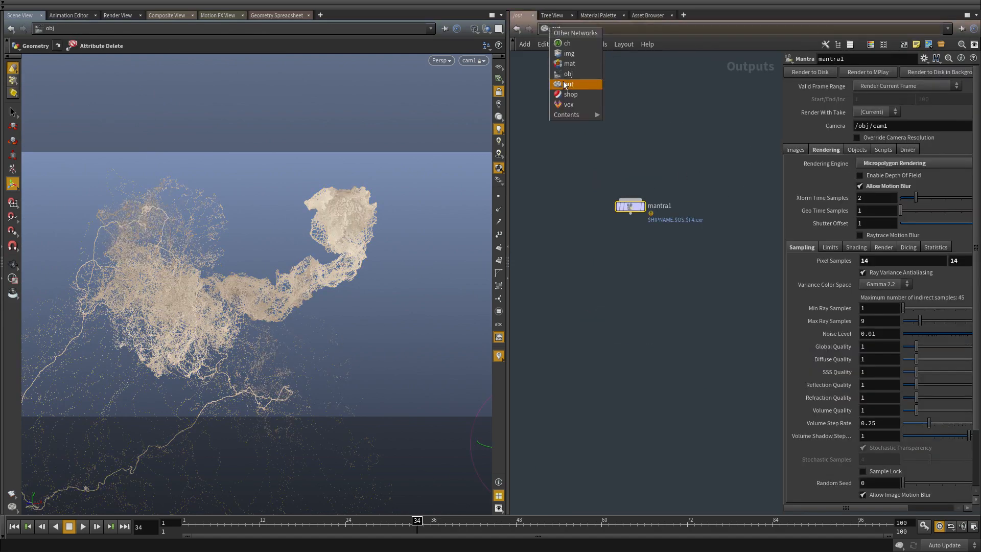
click(563, 81)
double_click(597, 314)
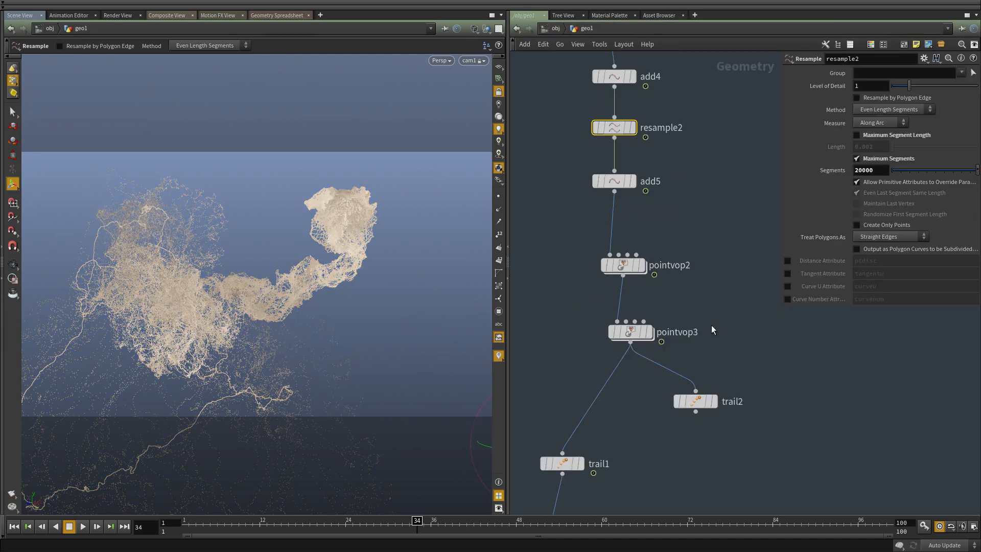
Open pointvop3, inspect its noise network and return to the geometry network
middle_drag(711, 325, 716, 240)
scroll(716, 240, down, 2)
drag(708, 223, 568, 266)
scroll(666, 254, up, 1)
double_click(666, 253)
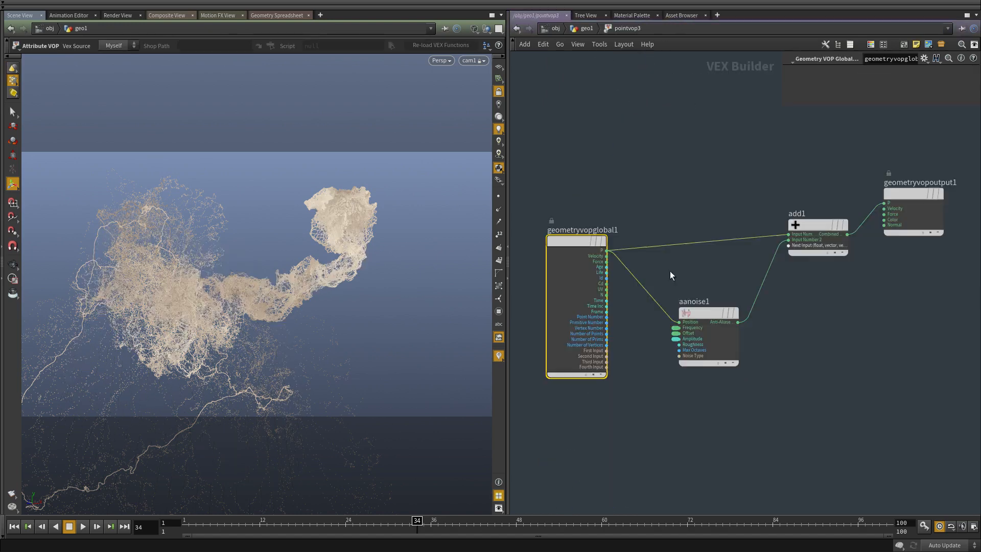
middle_drag(822, 355, 730, 365)
key(u)
Inside pointvop4, set Input 1 of the mix1 node to a light blue of 0.603, 0.7966, 0.935
middle_drag(688, 435, 746, 228)
scroll(664, 306, up, 2)
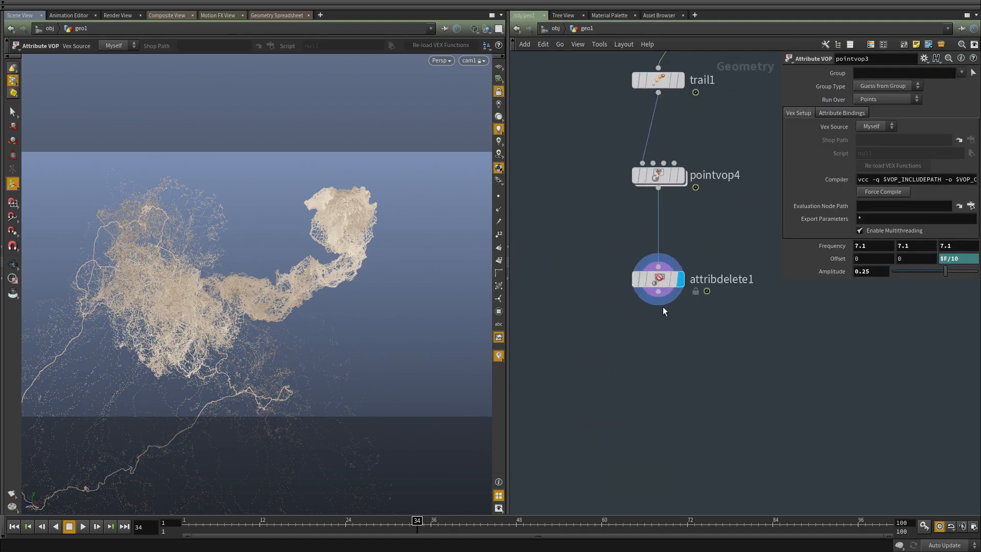
double_click(661, 179)
middle_drag(774, 305, 676, 287)
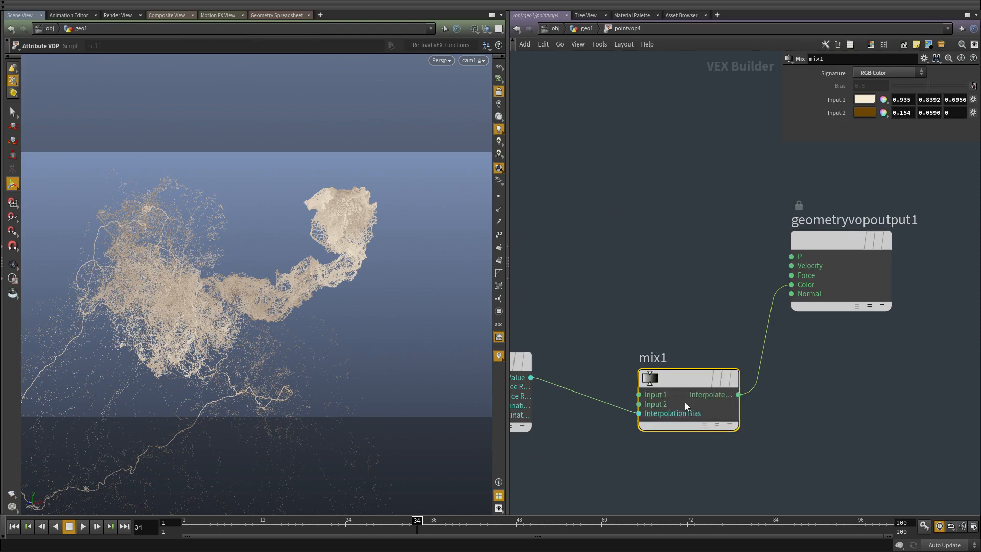
click(864, 99)
click(909, 143)
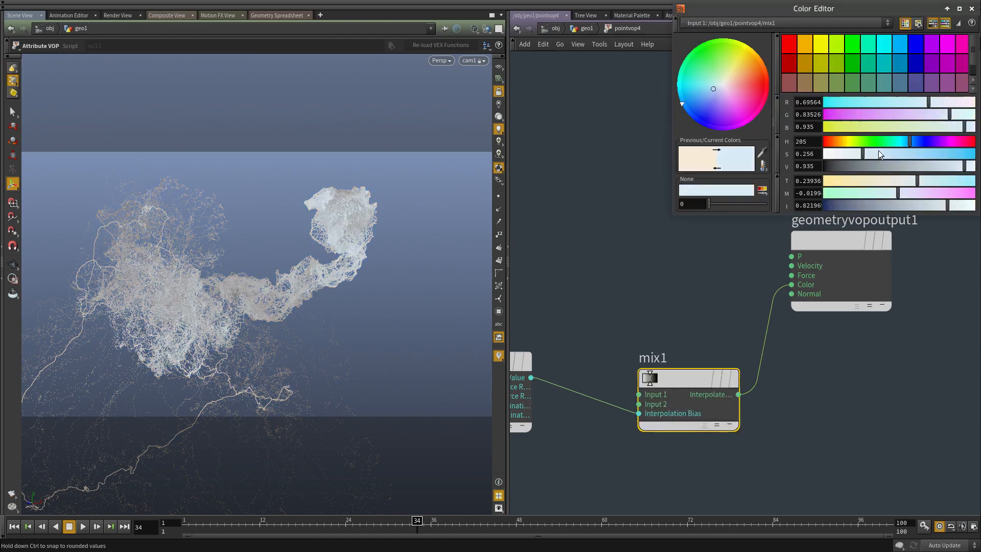
mouse_move(879, 151)
mouse_down()
mouse_move(854, 153)
mouse_move(878, 153)
mouse_up()
key(Escape)
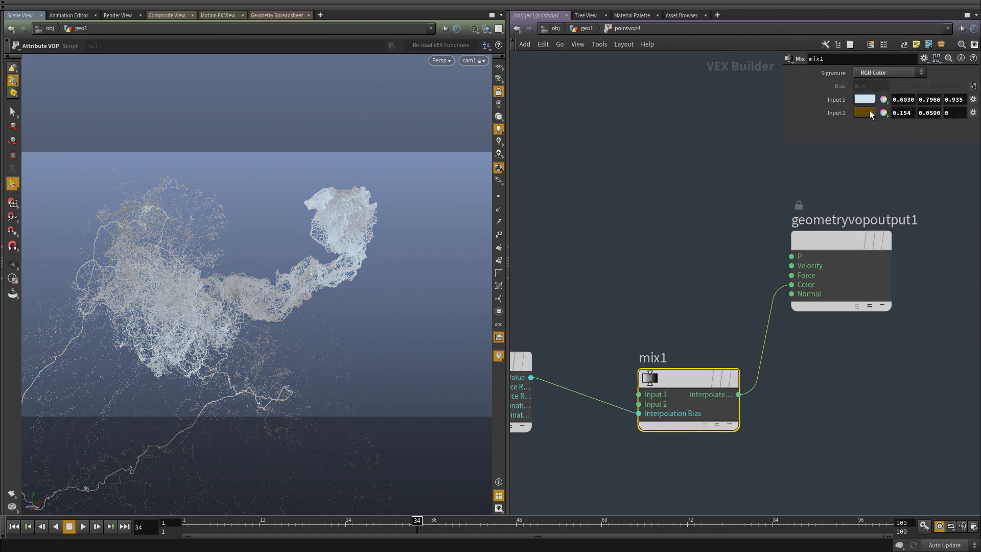
Set Input 2 of mix1 to a dark blue with hue 217, saturation 0.877 and value 0.116
click(870, 110)
click(920, 142)
click(938, 154)
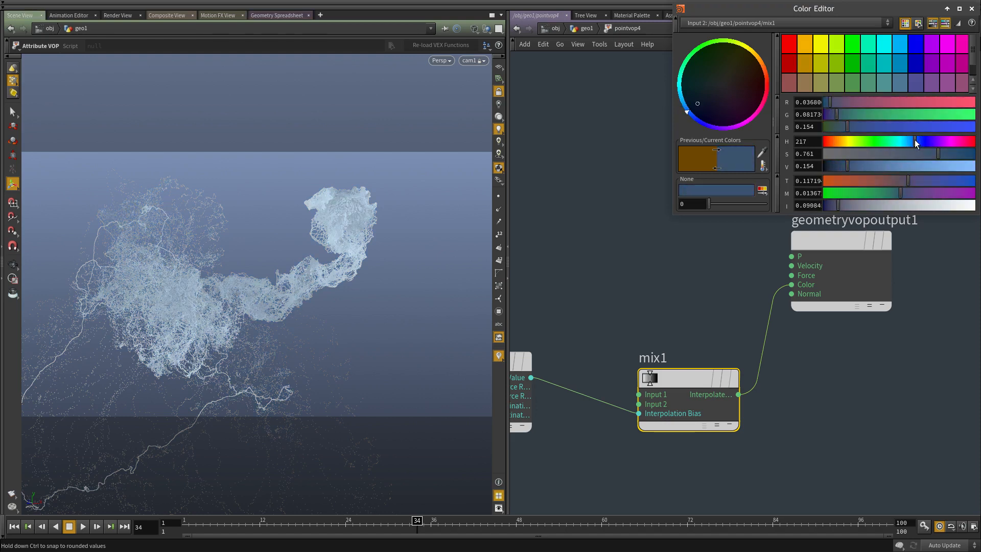
drag(922, 157, 957, 158)
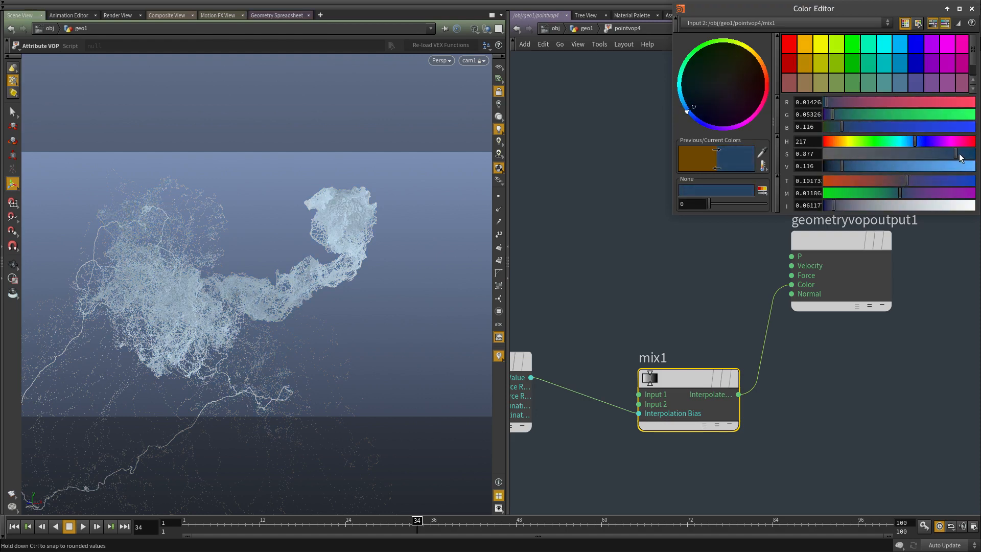
key(Escape)
Open mantra1 in the output network and render the current frame to MPlay
click(559, 30)
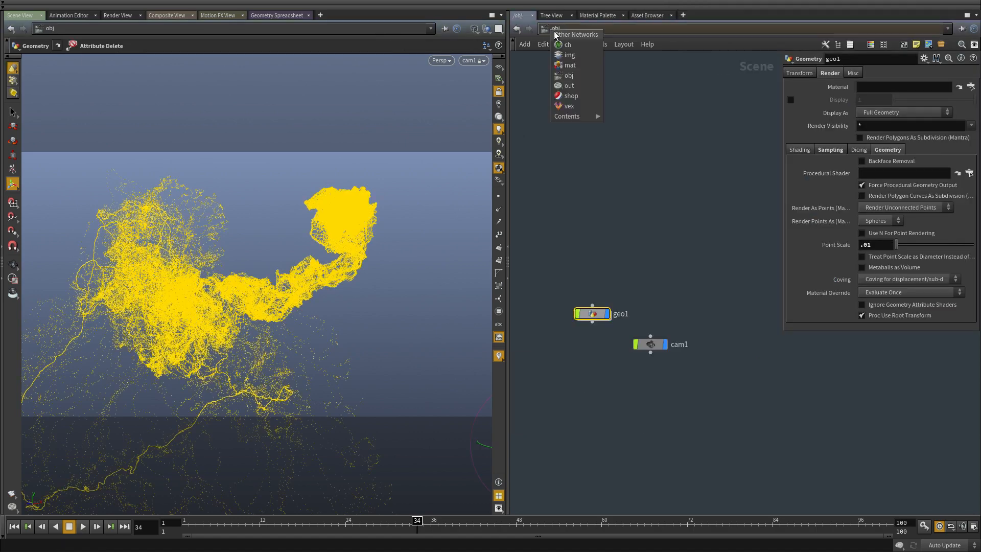
click(568, 87)
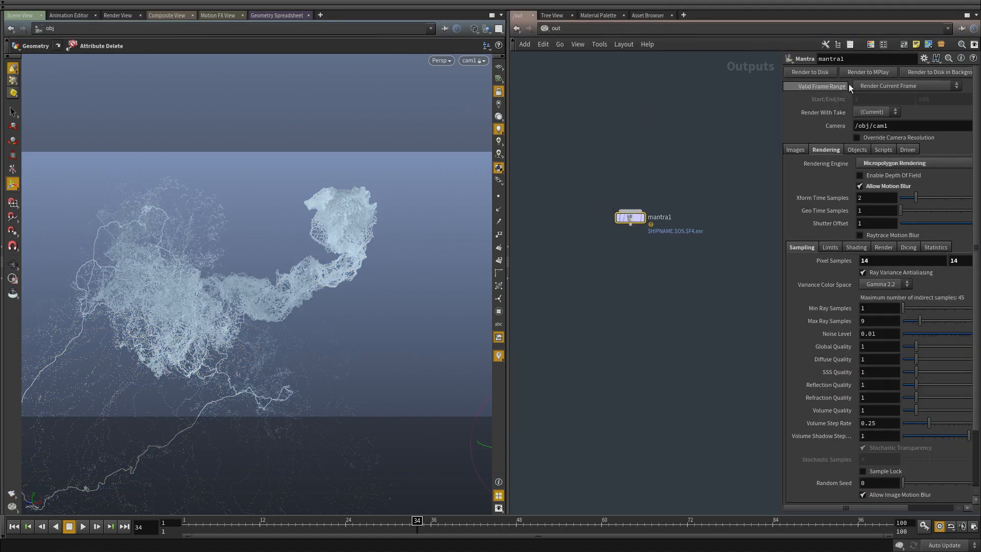
click(517, 27)
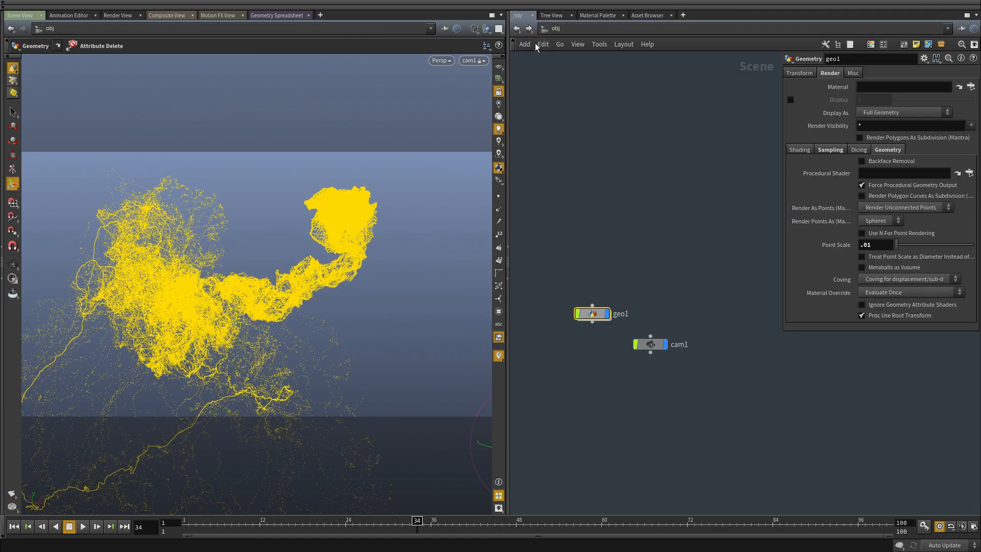
click(529, 29)
click(865, 73)
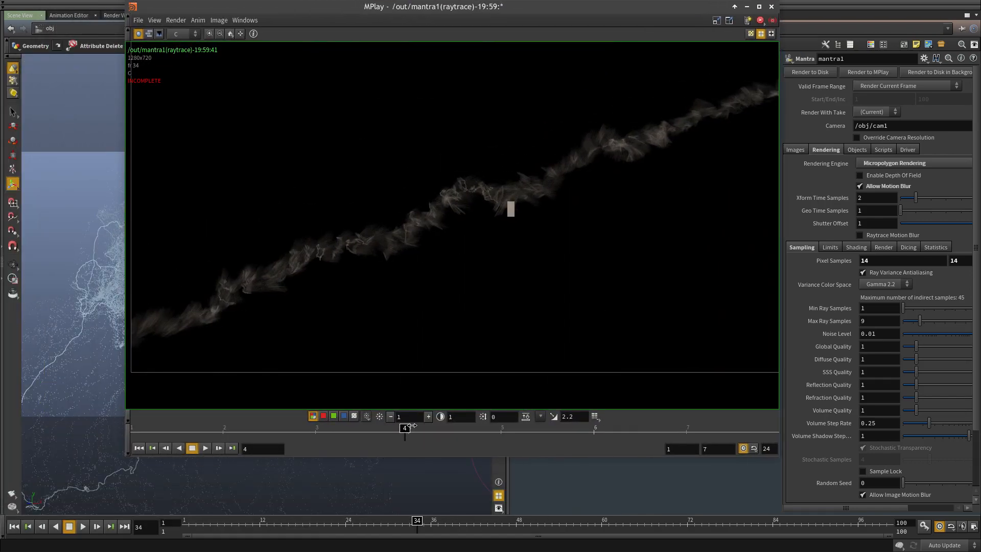
Review the earlier raytraced renders in MPlay frames 3 to 5 with brightness raised to 2
mouse_move(412, 425)
mouse_down()
mouse_move(487, 441)
mouse_move(360, 455)
mouse_up()
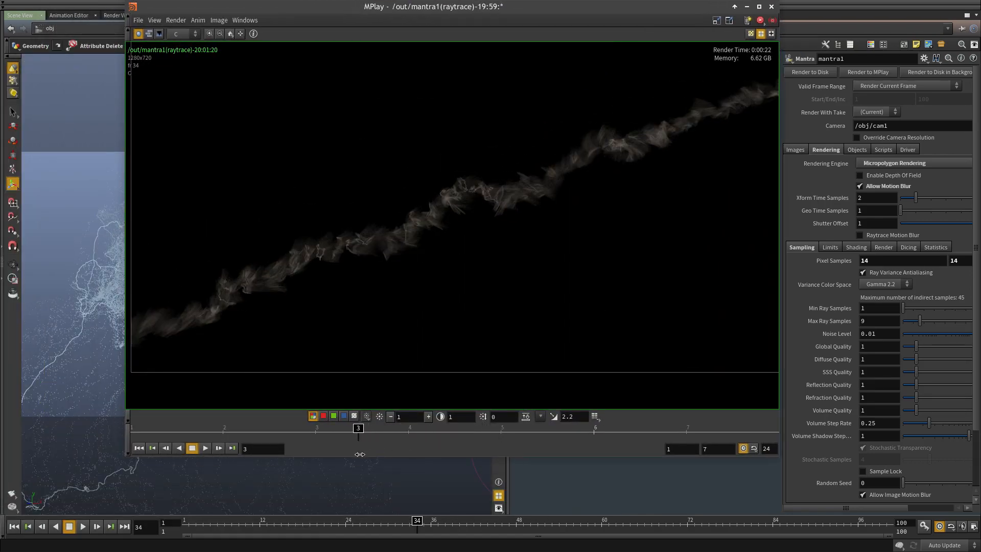
click(428, 417)
click(391, 429)
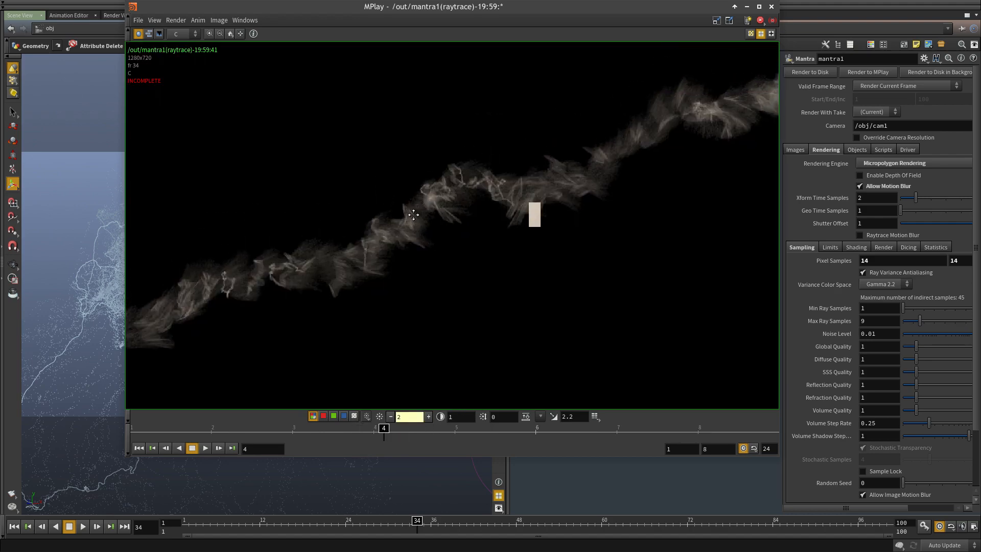
drag(400, 441, 486, 428)
scroll(452, 228, down, 3)
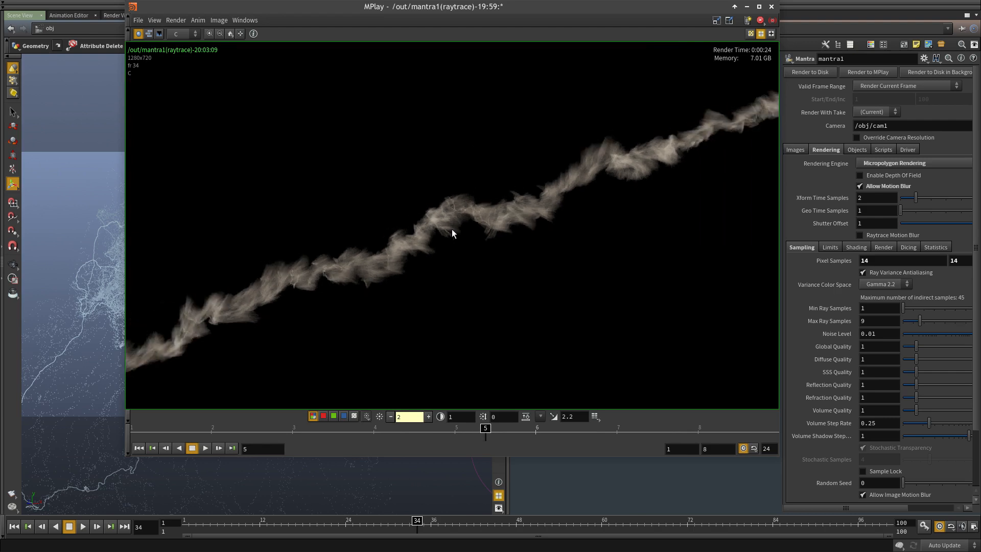
mouse_move(452, 229)
middle_down()
mouse_move(663, 166)
mouse_move(380, 250)
middle_up()
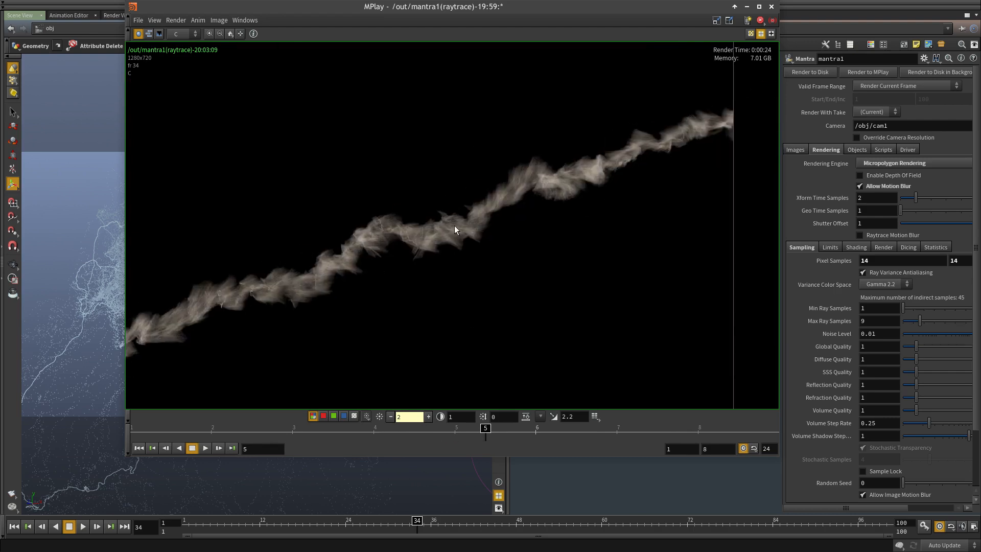
scroll(414, 198, up, 2)
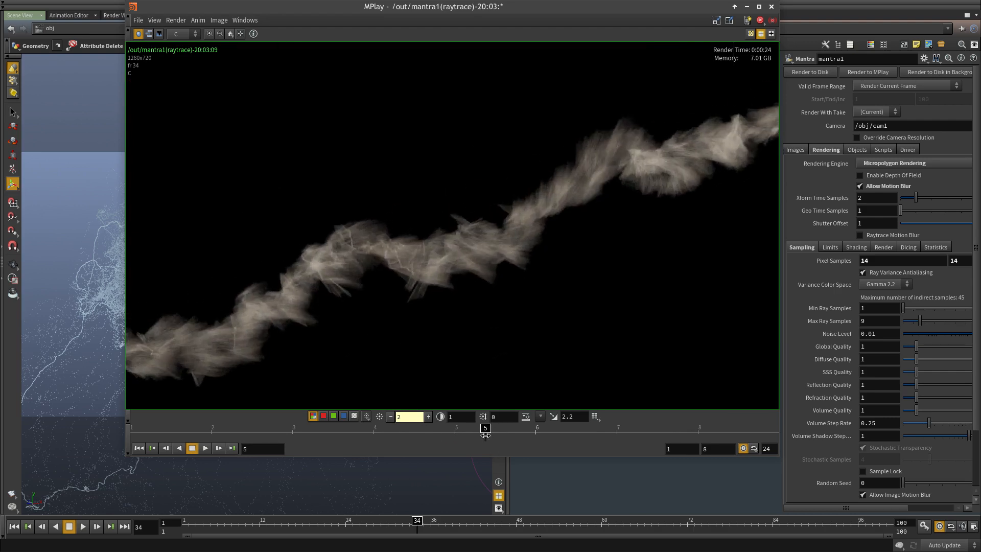
Examine the close-up trail renders in MPlay frames 6 and 7
drag(486, 435, 537, 435)
scroll(489, 272, down, 4)
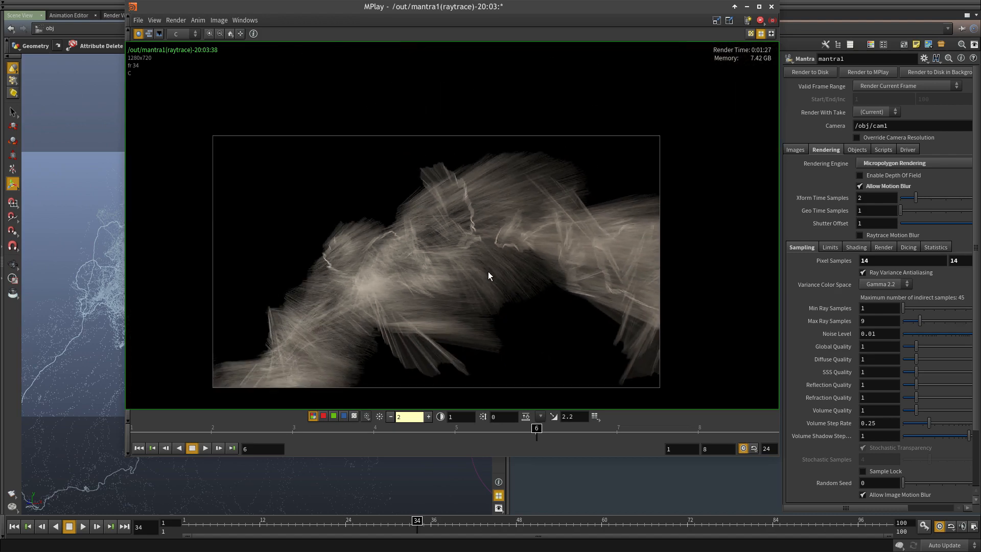
middle_drag(484, 331, 476, 280)
scroll(476, 280, up, 3)
middle_drag(390, 253, 342, 287)
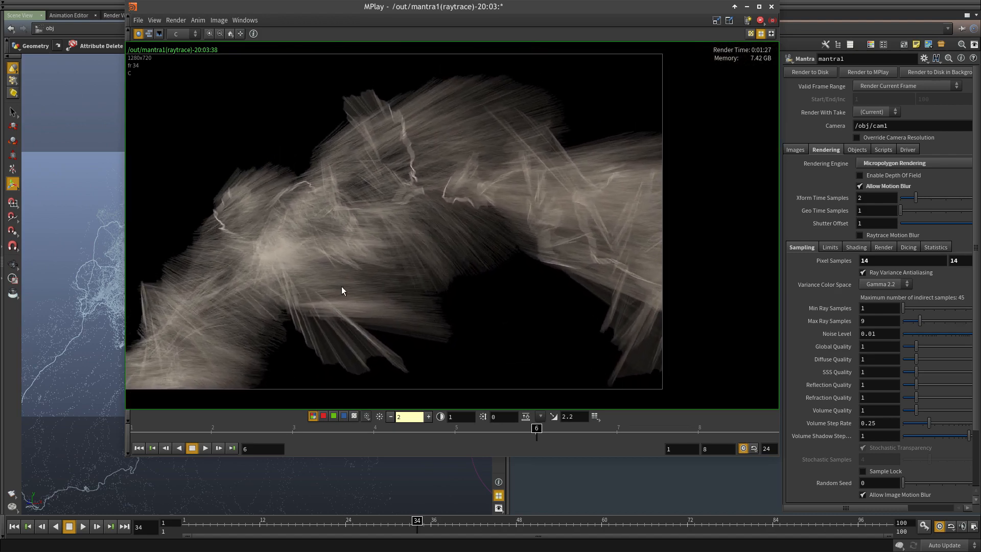
alt+drag(382, 280, 290, 304)
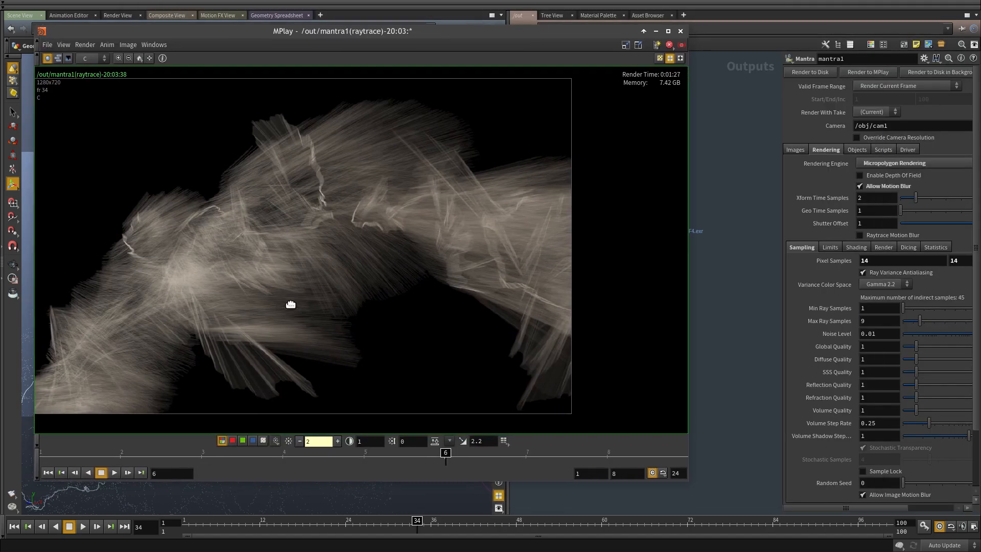
drag(441, 455, 513, 455)
middle_drag(428, 288, 514, 280)
scroll(582, 315, down, 1)
scroll(514, 281, down, 1)
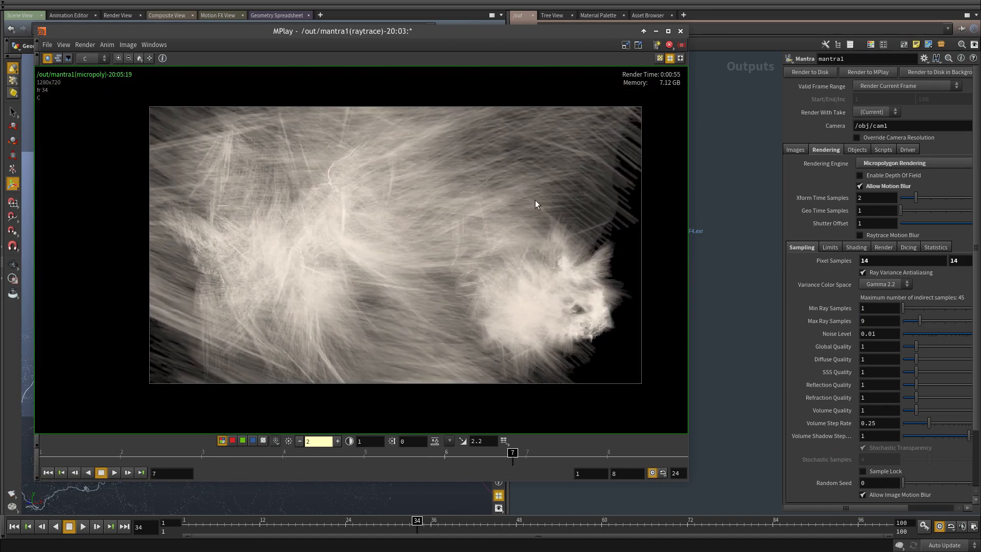
click(149, 59)
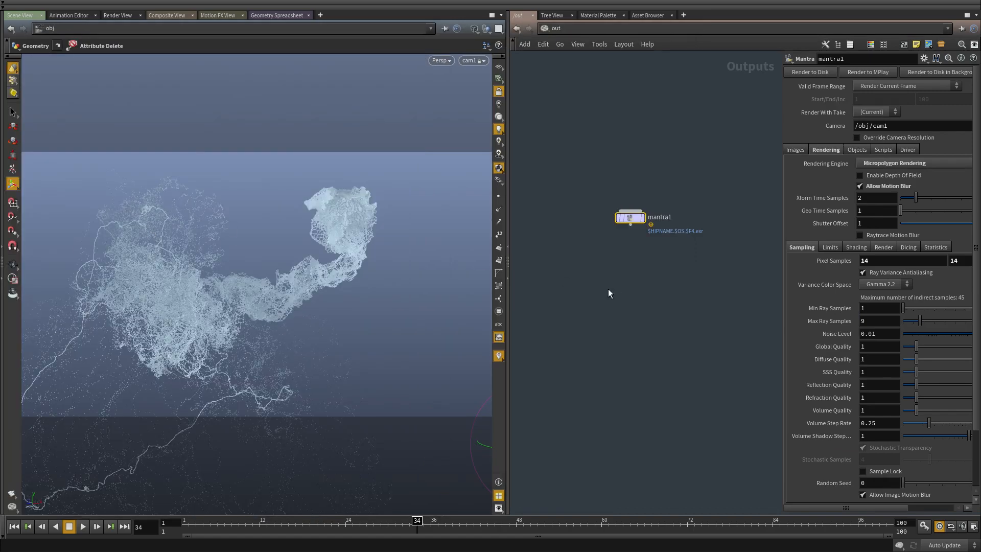
Set the viewport's background color scheme to Dark
key(d)
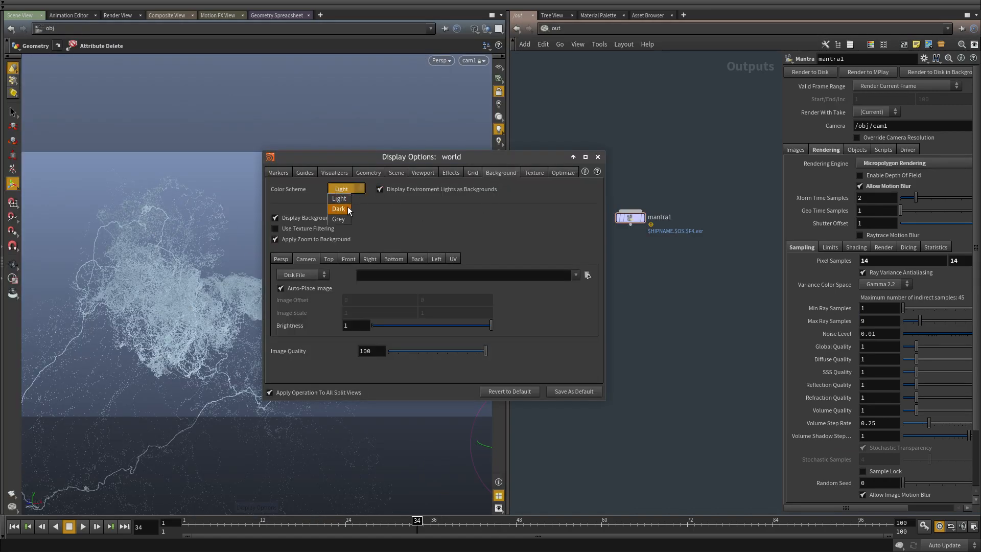
click(339, 209)
key(Escape)
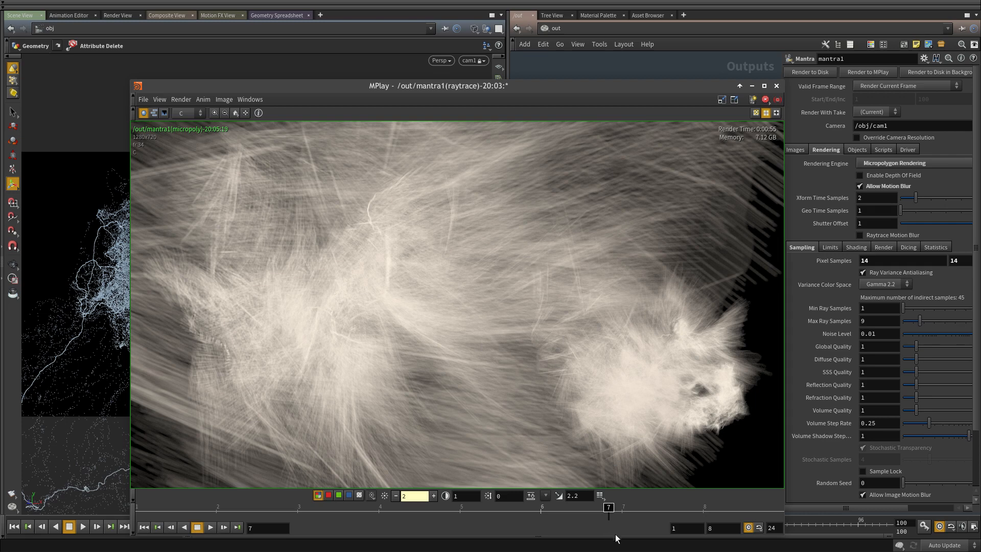
Inspect the new blue trail render in MPlay frame 8 and set the display brightness to 1
drag(609, 518, 704, 513)
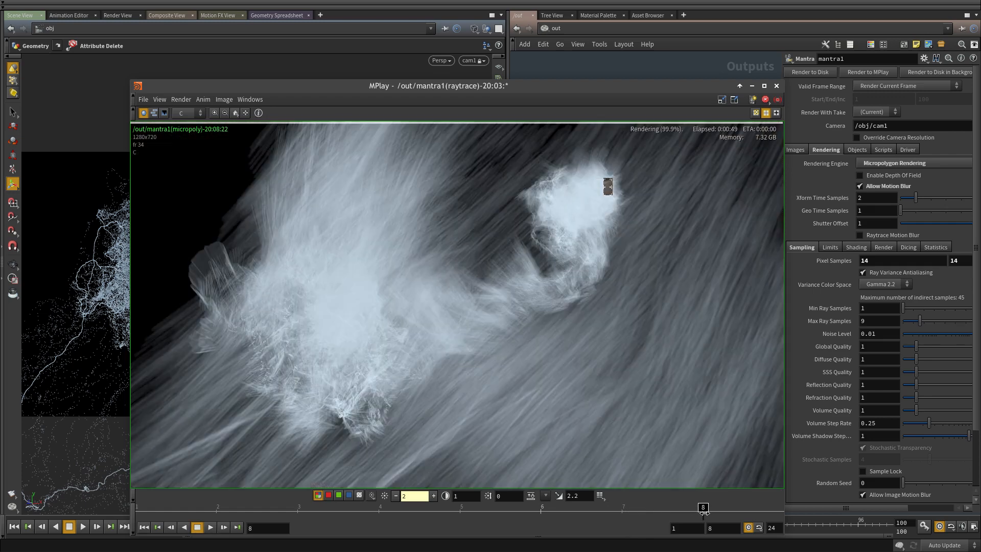
scroll(578, 315, down, 3)
scroll(569, 271, up, 2)
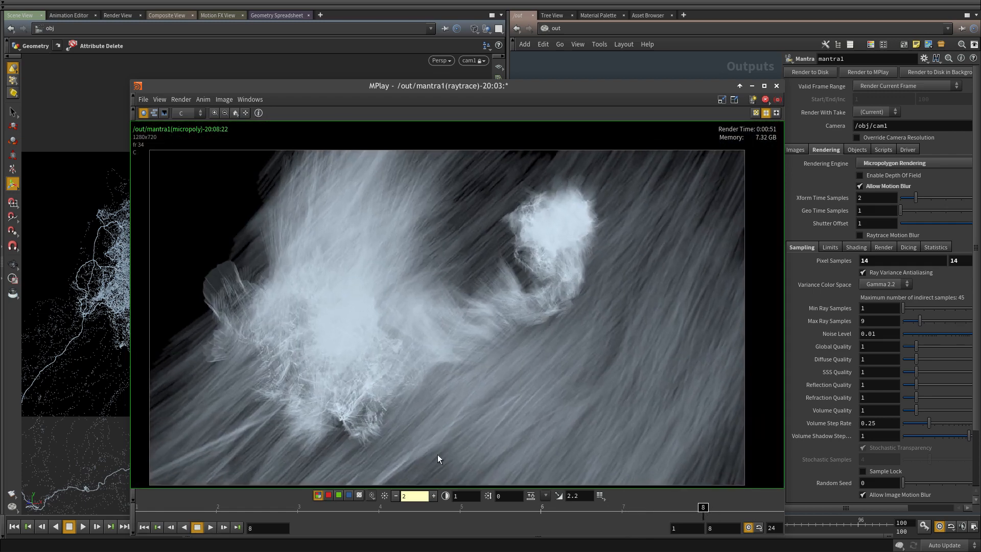
click(396, 496)
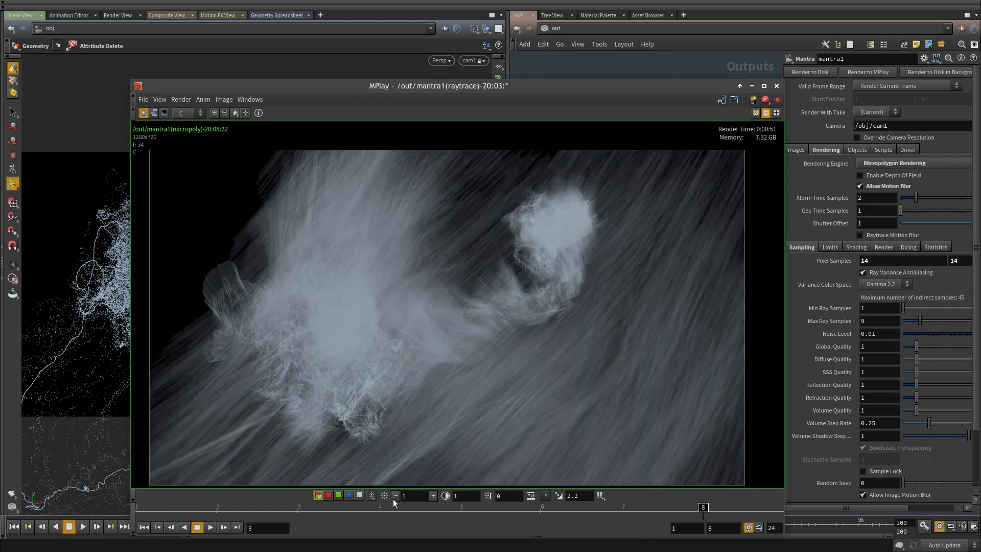
click(394, 498)
click(433, 497)
alt+drag(635, 370, 184, 222)
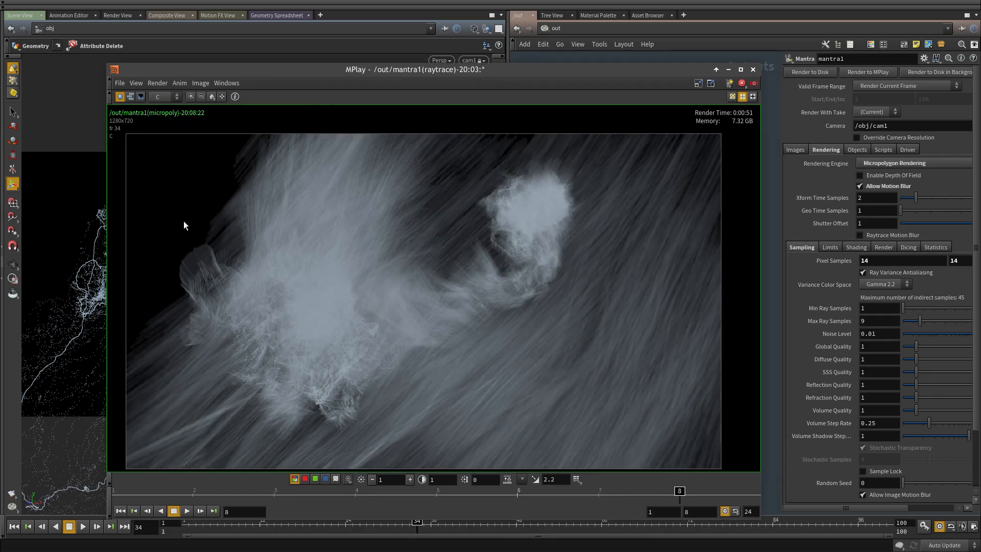
alt+drag(567, 350, 0, 388)
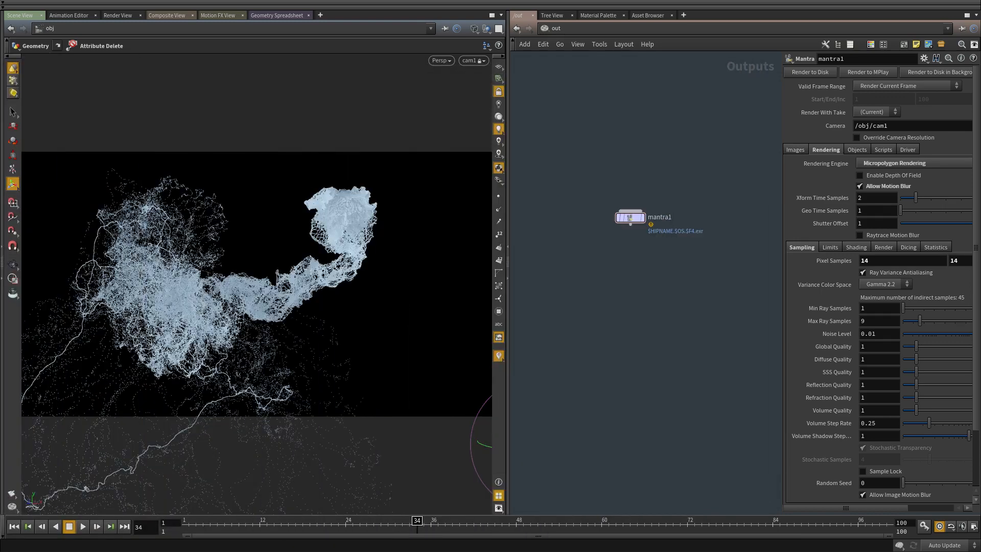
Return to the object network and hide geo1
middle_drag(572, 314, 562, 366)
click(557, 29)
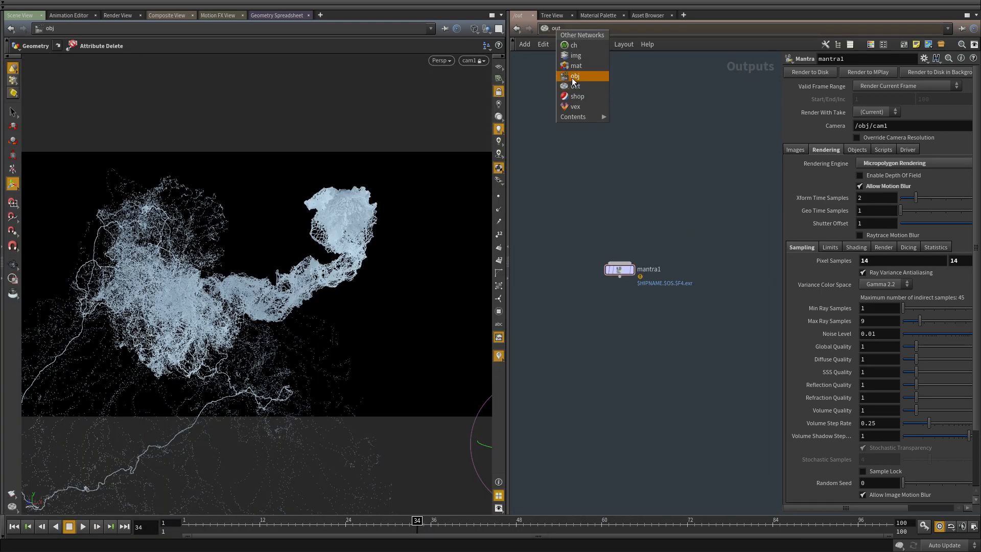
click(572, 78)
right_click(597, 338)
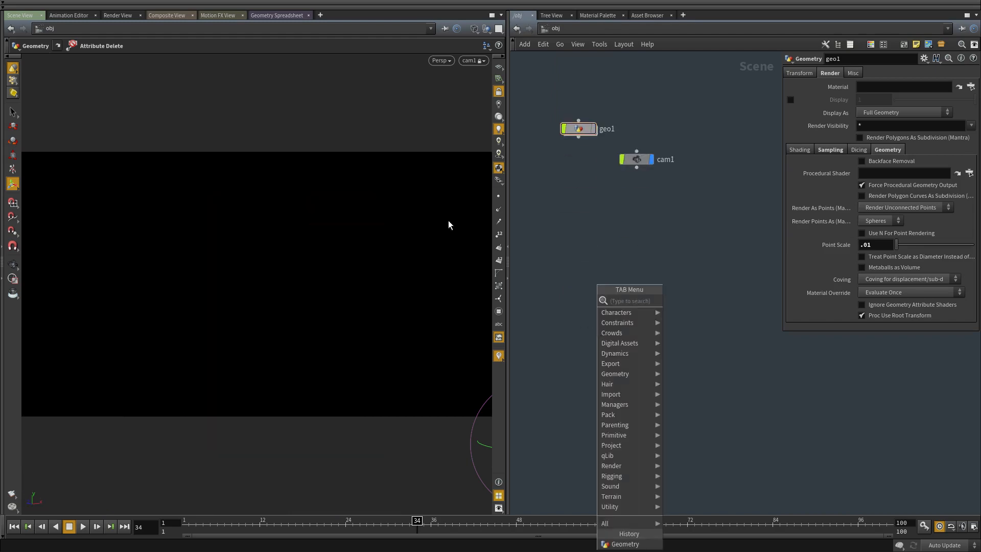
click(513, 106)
Unlock the camera from the view, leave cam1 and set the viewport's background color scheme to Light
click(499, 92)
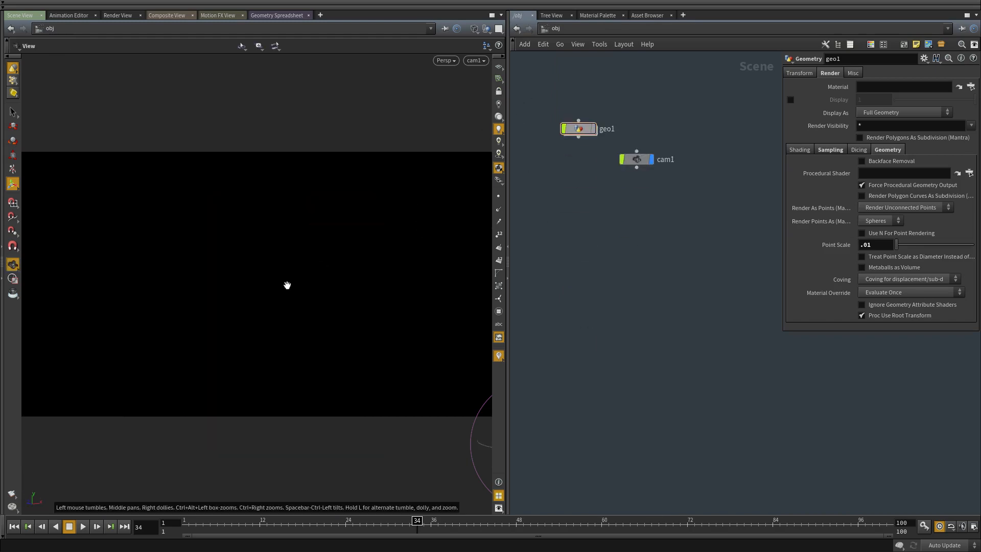
alt+drag(287, 285, 292, 308)
key(d)
key(d)
key(d)
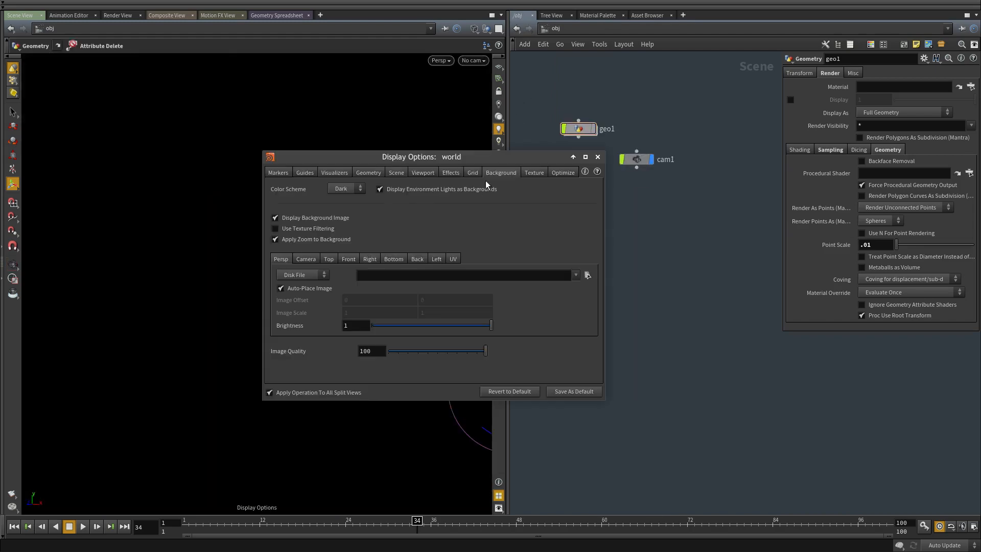
click(341, 189)
click(342, 198)
click(598, 157)
Display the reference grid in the viewport and orbit to see it beneath the camera
middle_drag(659, 271, 640, 356)
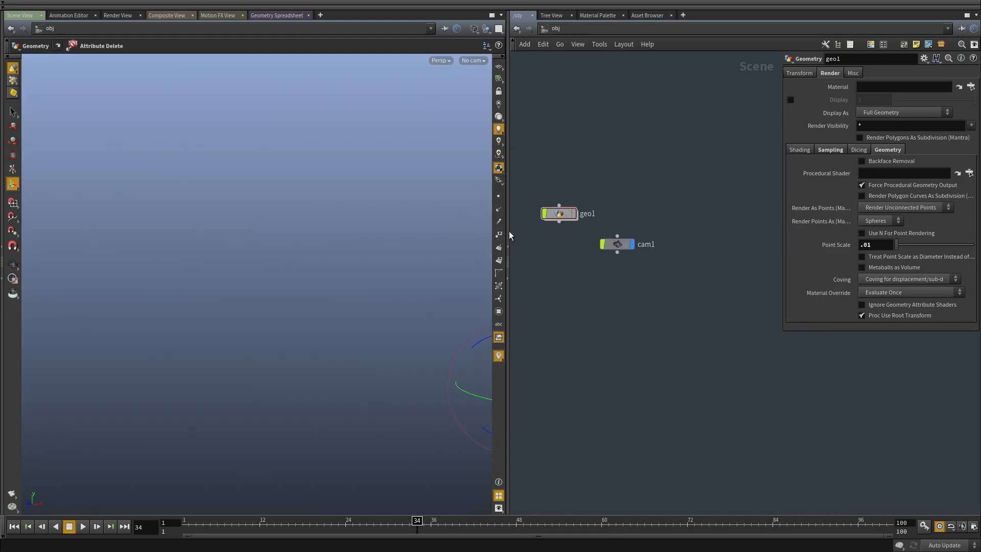
click(500, 71)
alt+drag(250, 302, 289, 364)
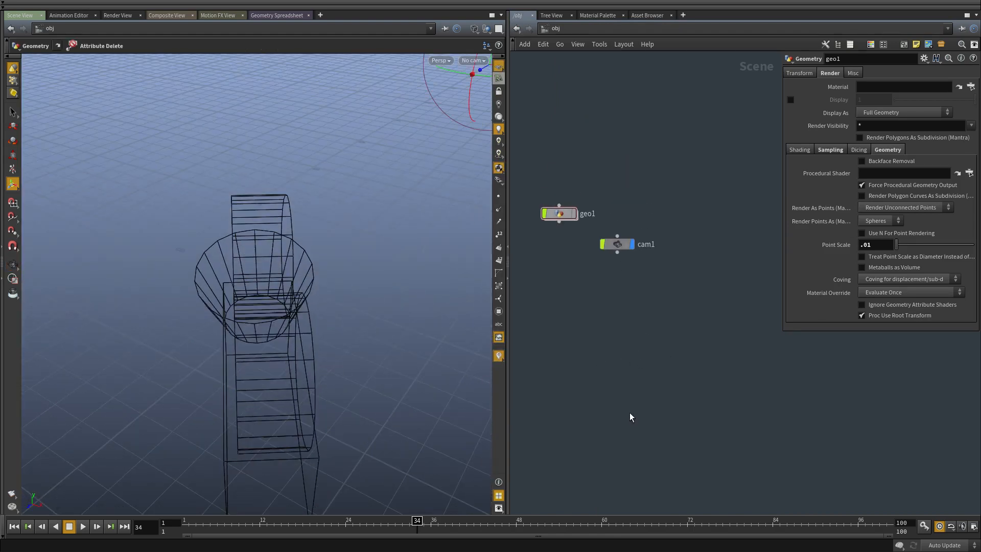
key(Tab)
text(gr)
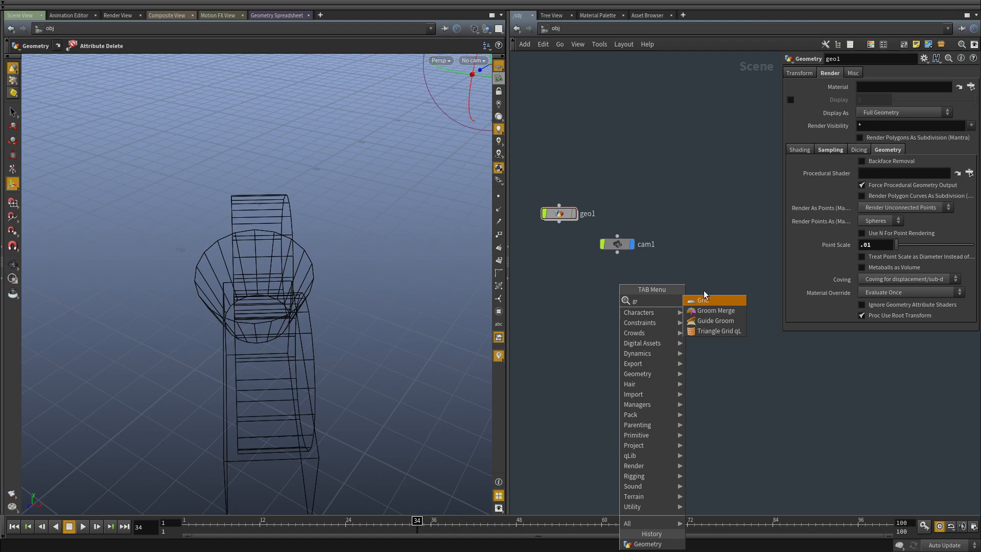
click(704, 300)
click(612, 343)
key(ctrl+x)
key(Tab)
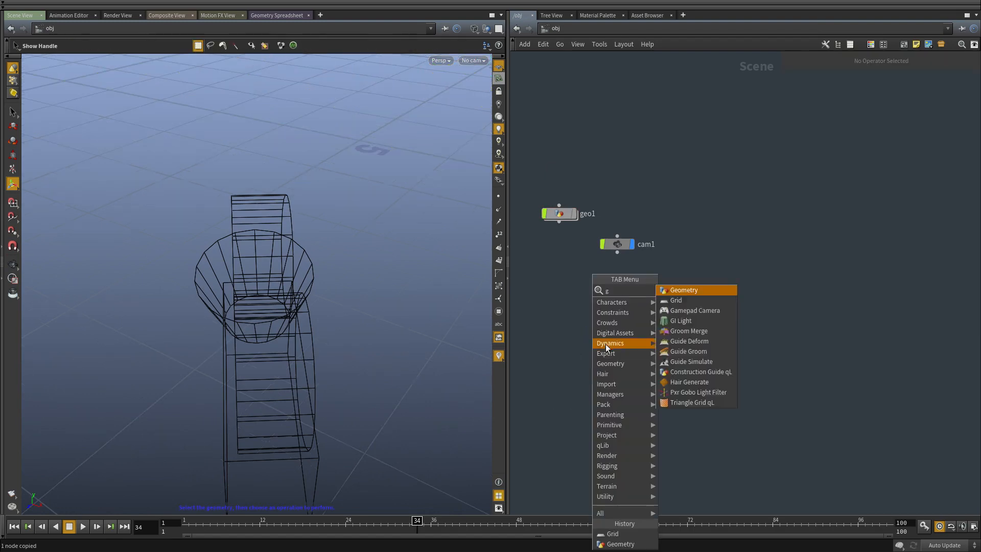
key(Escape)
Create a new Geometry object and clear the default contents of its network
key(Tab)
text(ge)
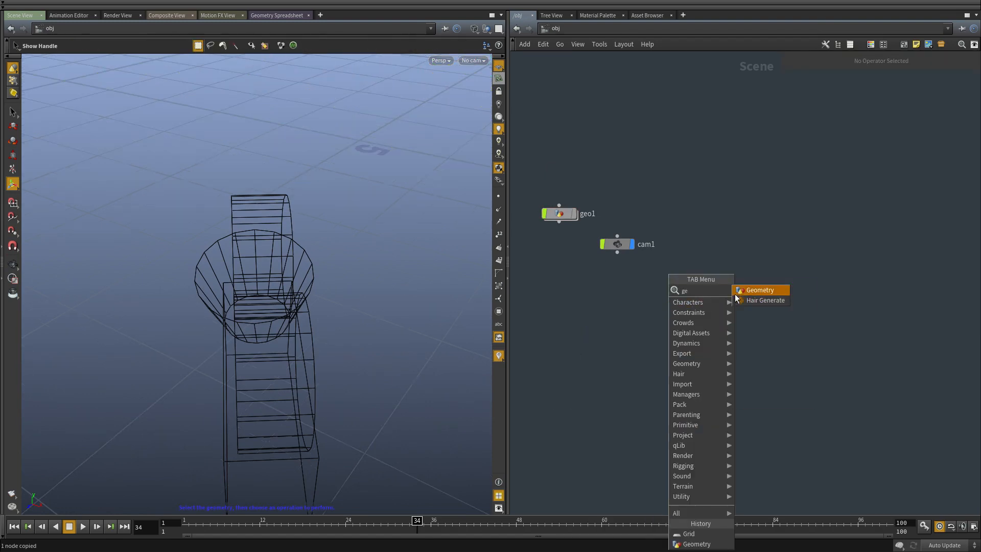
click(743, 292)
click(582, 335)
double_click(583, 336)
middle_drag(762, 380, 627, 418)
drag(627, 418, 595, 214)
key(Delete)
Add a Circle node inside geo2
scroll(327, 243, down, 5)
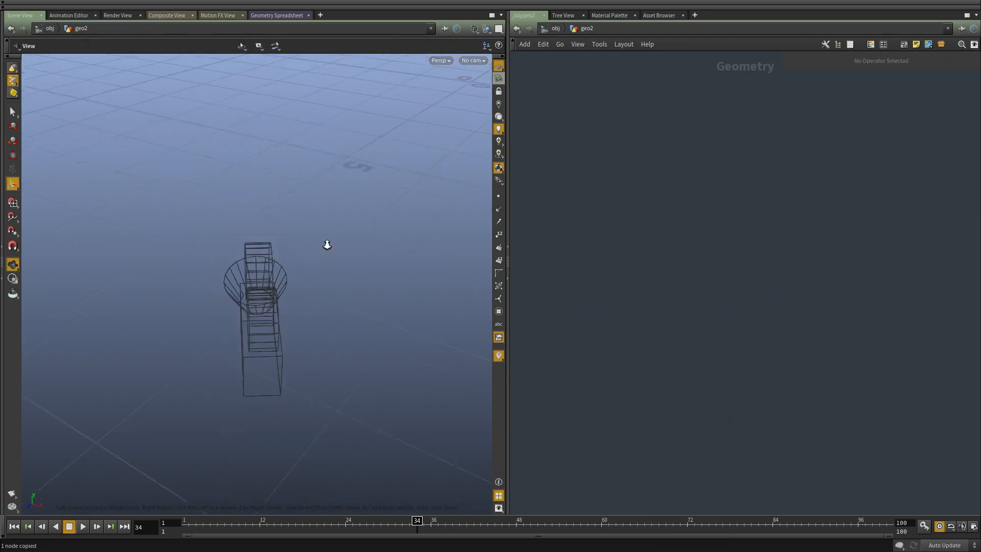
text(circ)
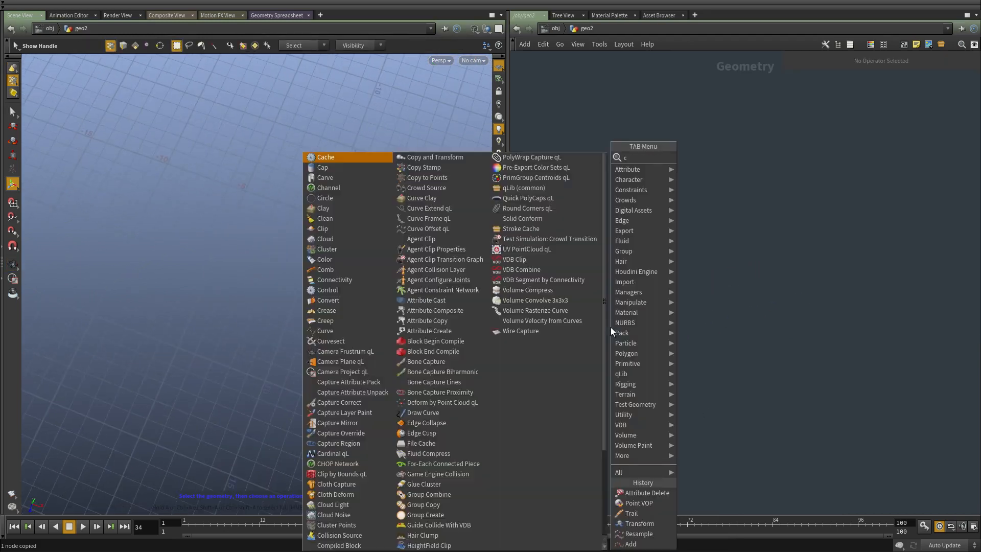
key(Return)
key(Return)
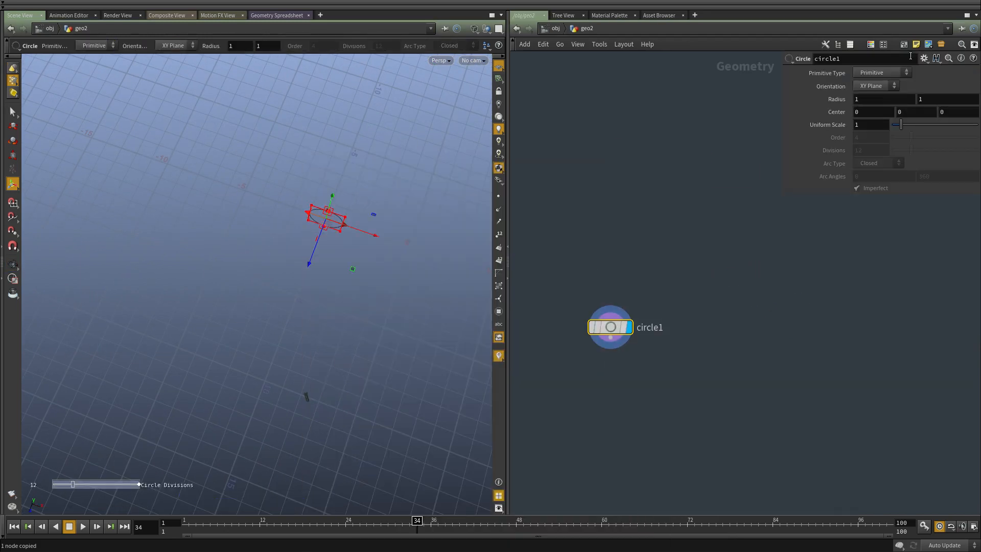
Keep the circle's type as Primitive and set its orientation to ZX Plane
click(865, 71)
click(820, 80)
click(868, 71)
click(839, 81)
click(867, 86)
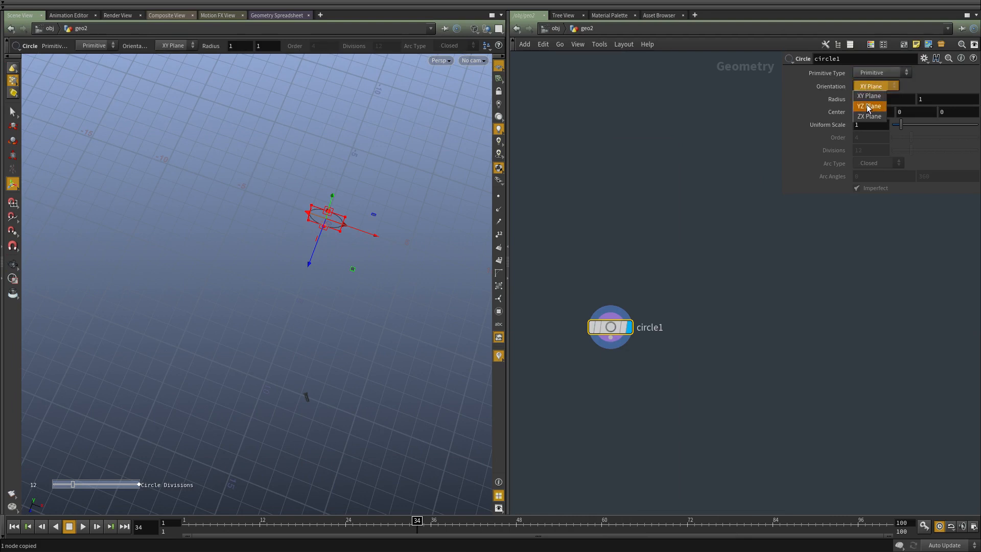
click(869, 106)
click(861, 90)
click(870, 116)
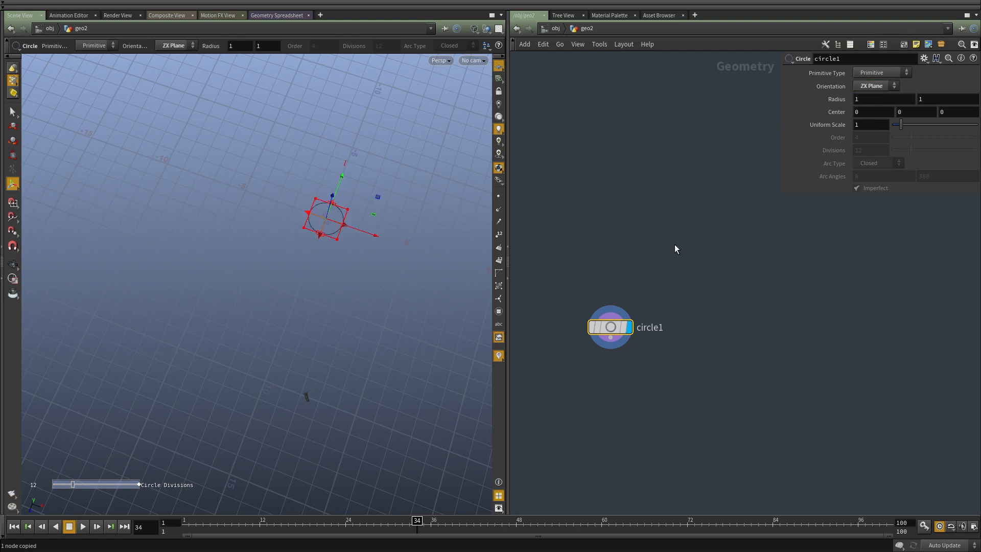
Frame the circle in the viewport and change its primitive type to Polygon
click(675, 246)
key(space+g)
click(872, 71)
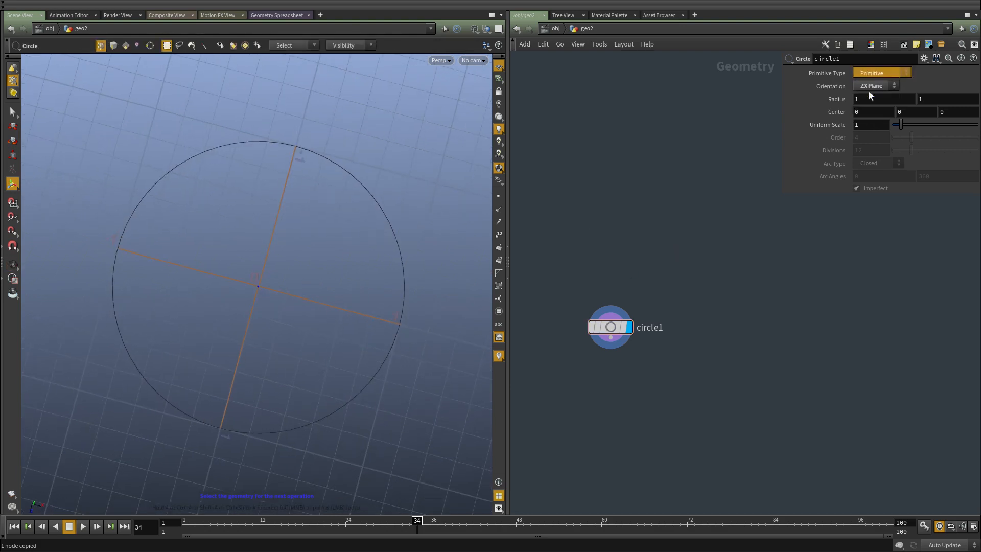
click(870, 95)
scroll(274, 241, down, 5)
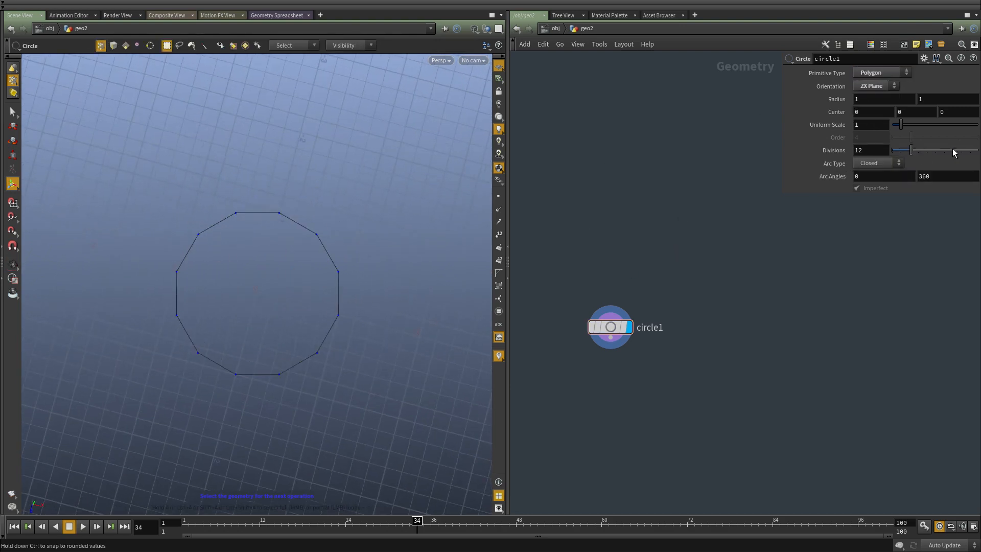
Set the circle's divisions to 68 and give the network editor more width
drag(912, 151, 979, 163)
middle_drag(830, 150, 886, 148)
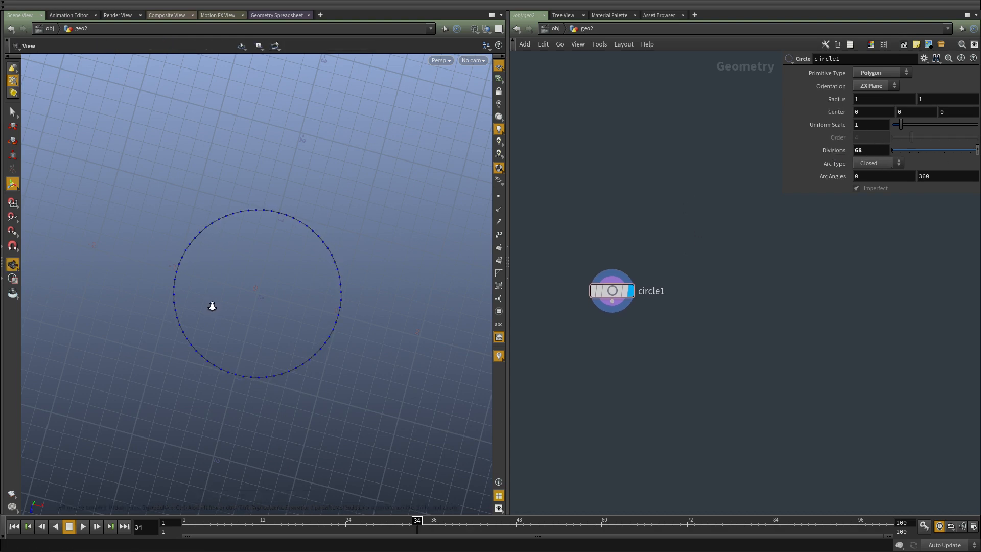
scroll(256, 301, up, 3)
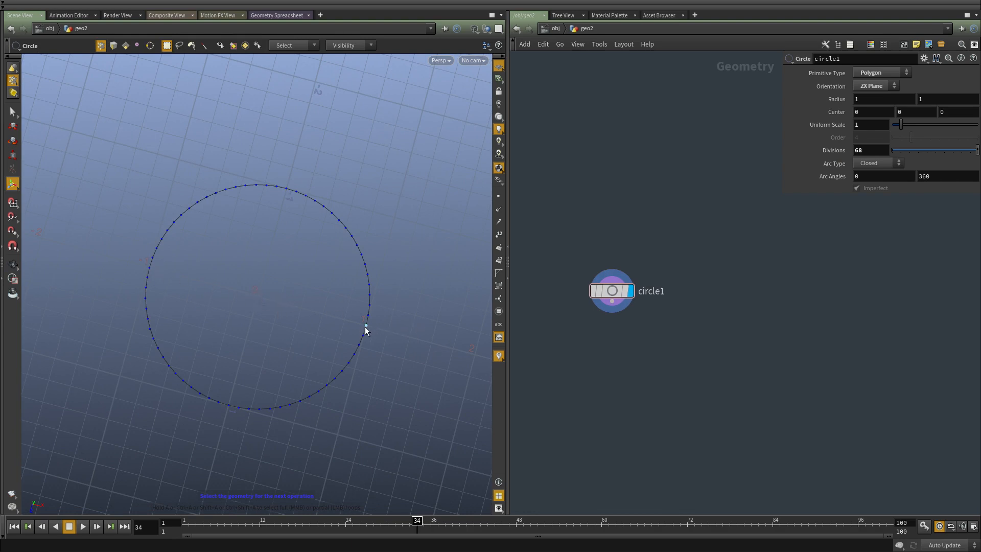
alt+drag(365, 327, 413, 296)
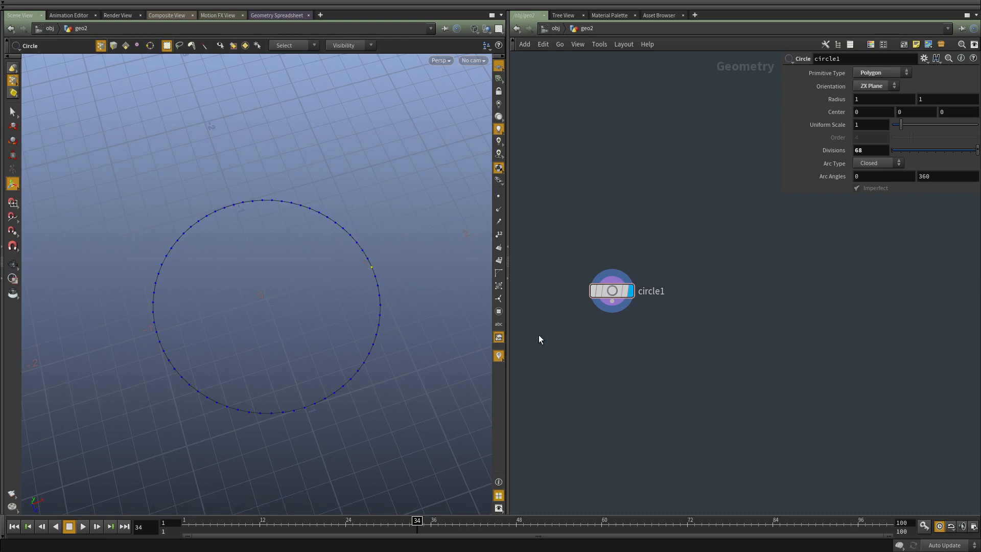
middle_drag(574, 367, 594, 303)
drag(510, 392, 352, 389)
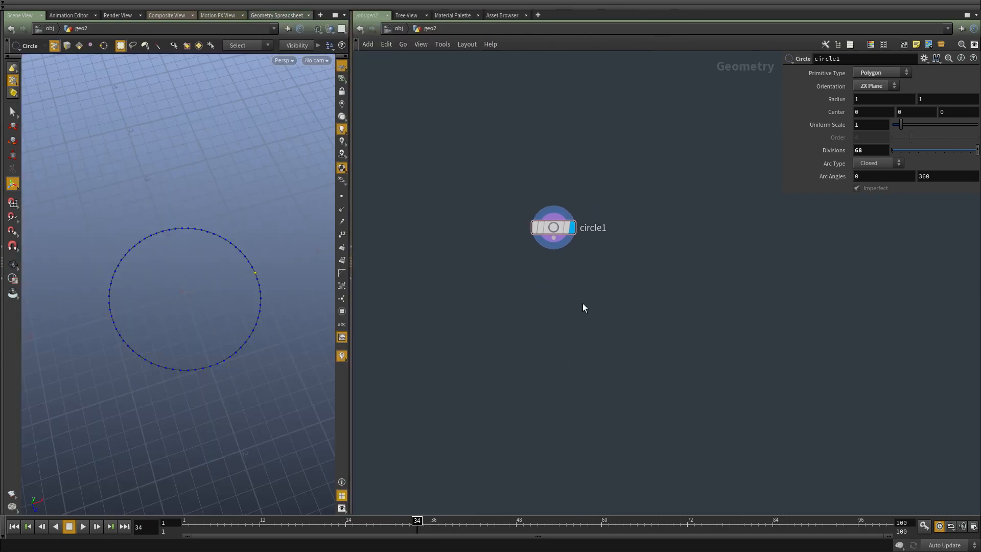
Add a PolyExtrude node wired to circle1, display it, and set its inset to -0.43 and divisions to 23
key(Tab)
text(extr)
click(678, 187)
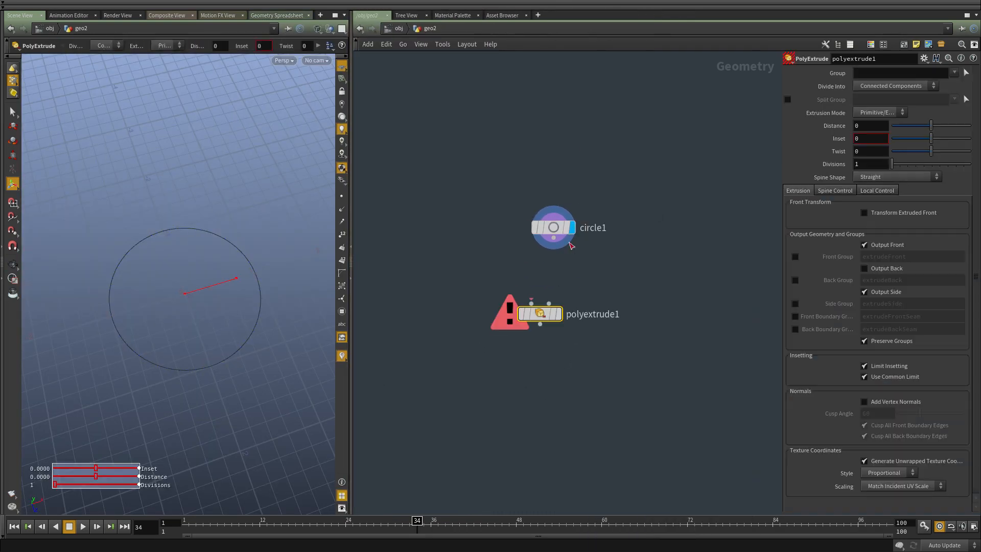
click(540, 313)
drag(931, 128, 927, 159)
key(ctrl+z)
key(Escape)
key(Return)
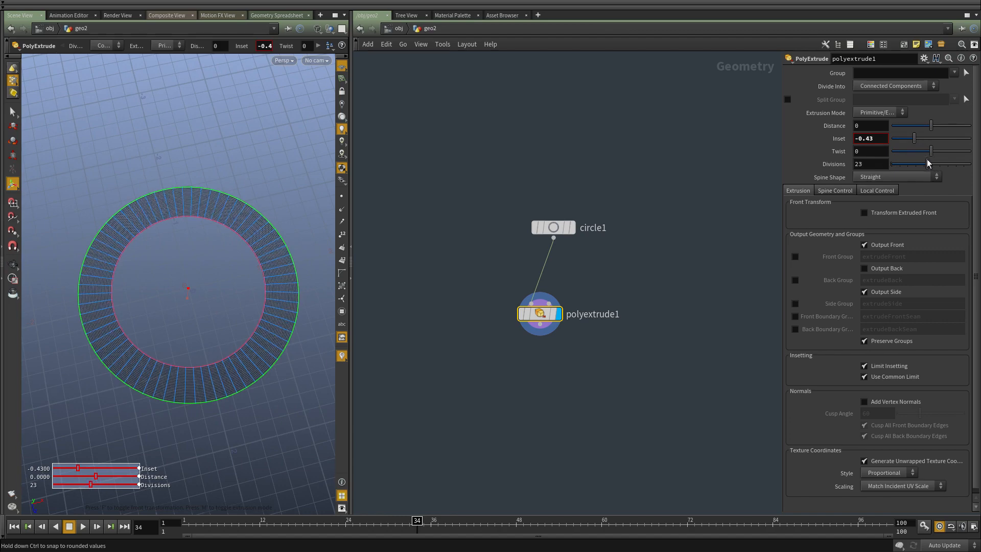
Raise the divisions of circle1 to 126 and reselect the PolyExtrude node
click(557, 228)
middle_drag(820, 147, 869, 147)
drag(656, 363, 455, 245)
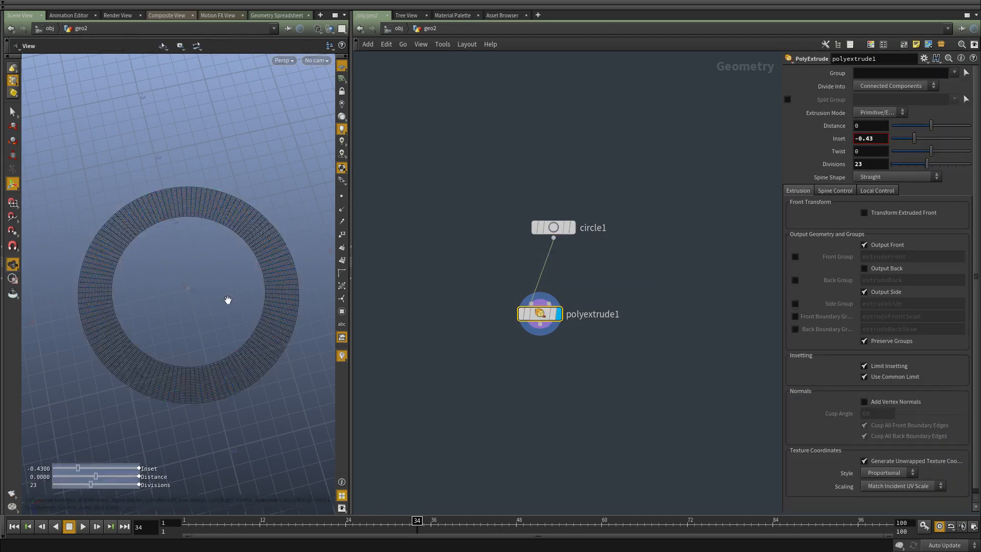
Set the PolyExtrude inset to -0.5 and widen the viewport to show the ring larger
alt+drag(227, 301, 210, 280)
scroll(210, 280, up, 4)
alt+middle_drag(210, 280, 348, 241)
scroll(290, 255, up, 2)
alt+middle_drag(290, 255, 238, 297)
scroll(171, 317, up, 3)
scroll(205, 310, up, 2)
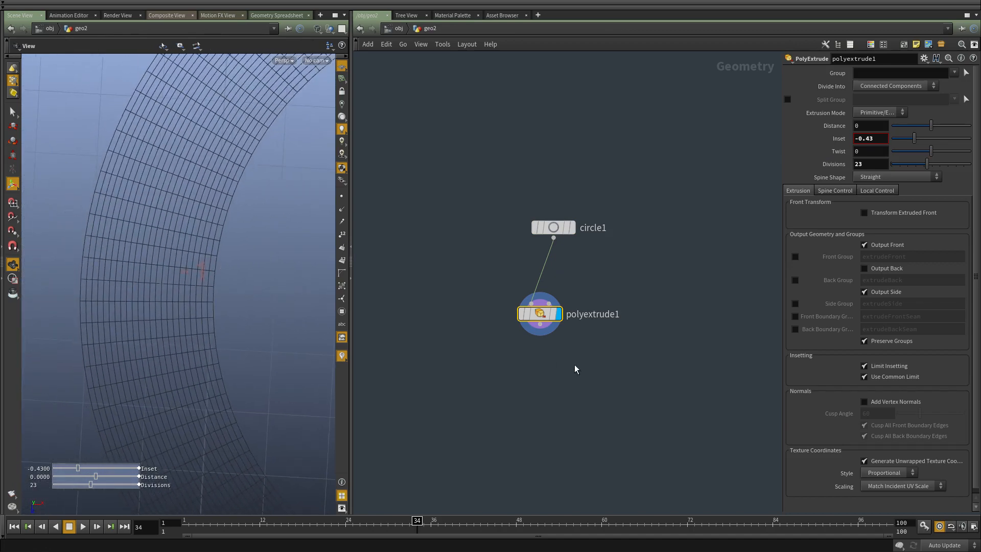
text(5)
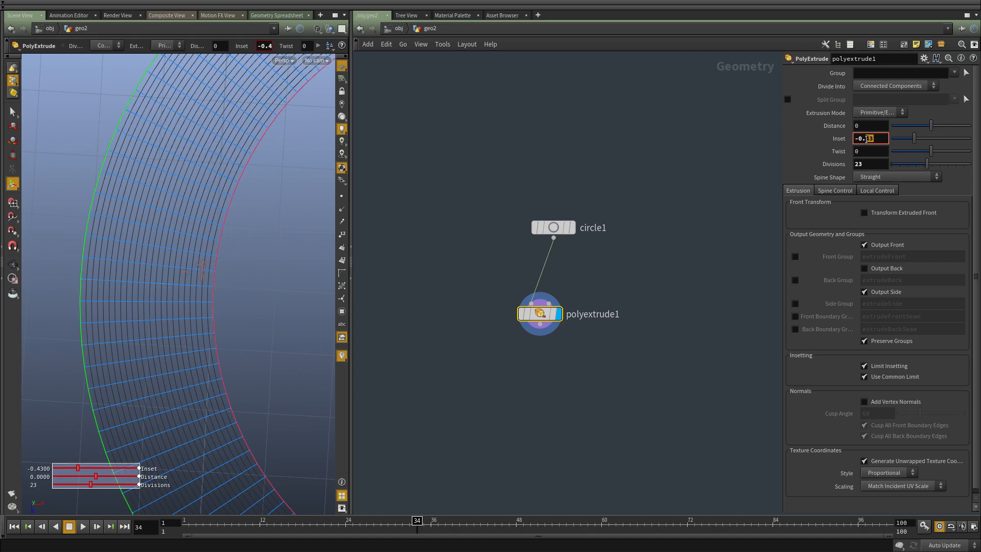
key(Return)
scroll(228, 326, down, 5)
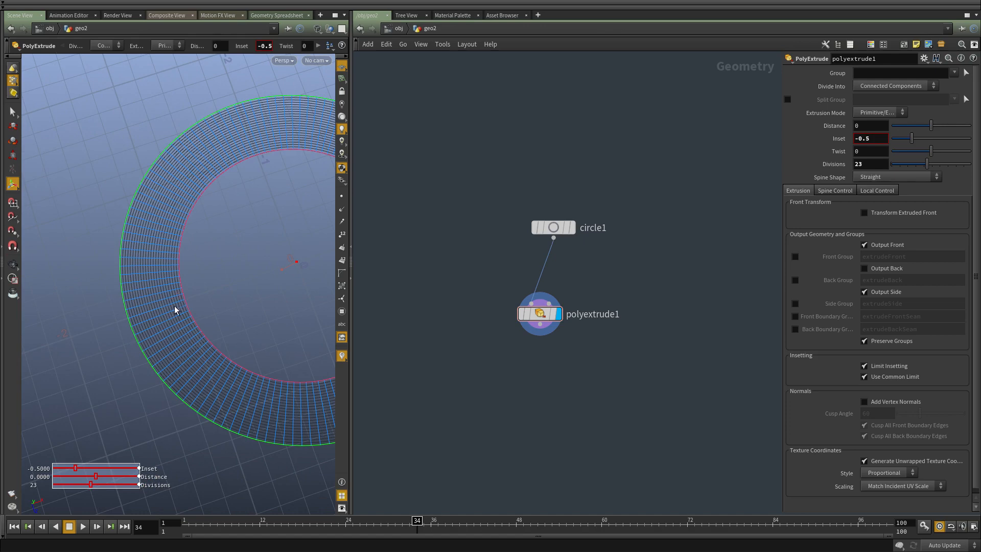
scroll(224, 300, down, 2)
alt+middle_drag(194, 312, 118, 356)
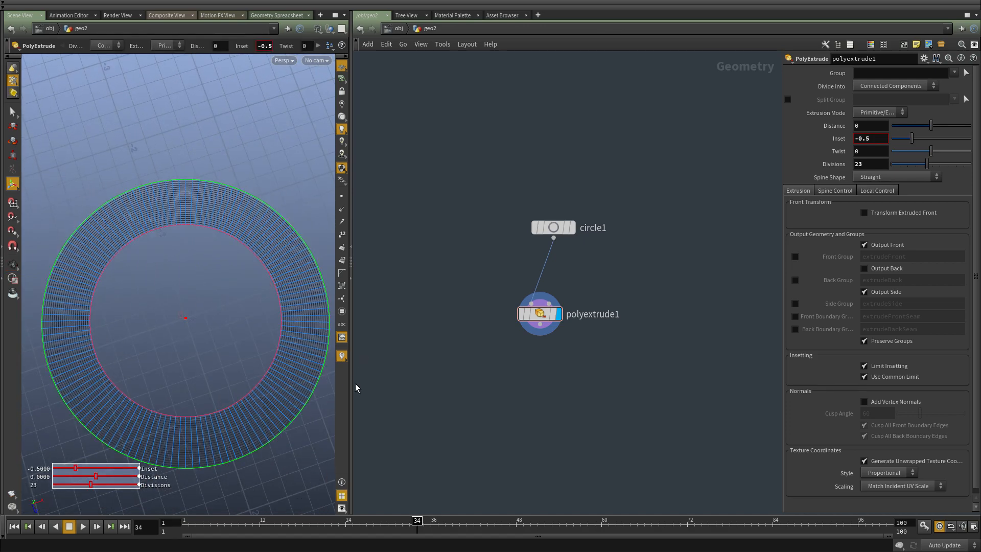
drag(350, 386, 545, 391)
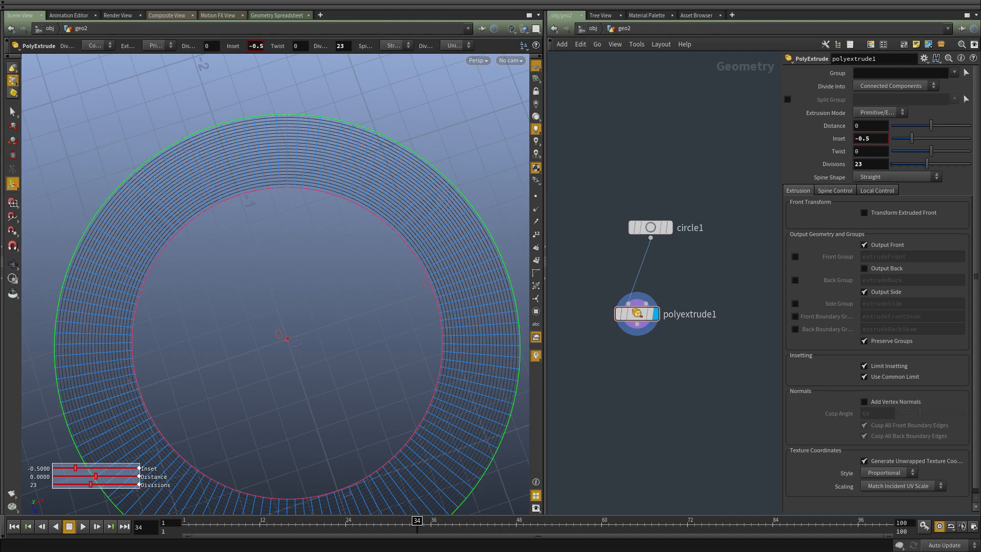
Switch to Sketchpad in Firefox, sketch three crossing coordinate axes with the Pencil, and mark their origin
mouse_move(653, 228)
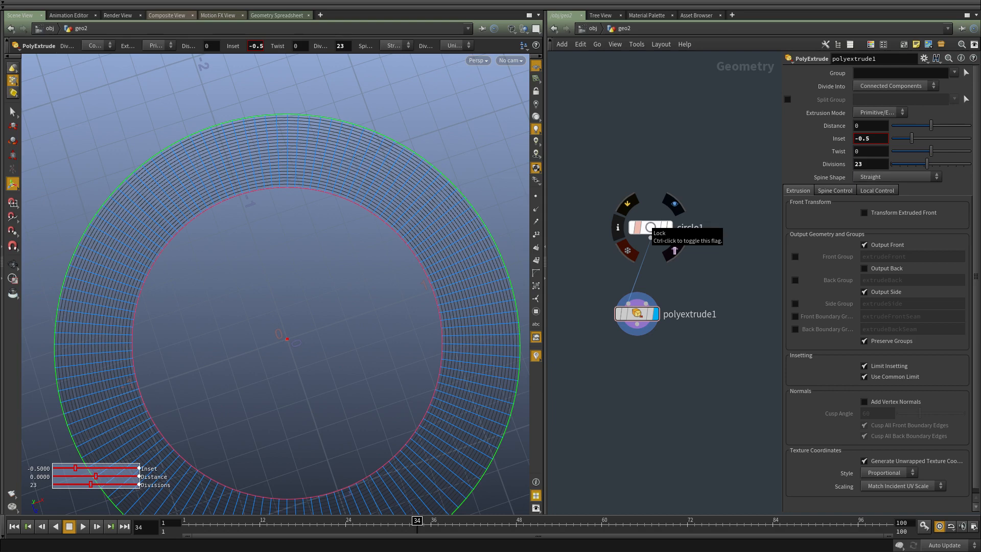
key(alt+Tab)
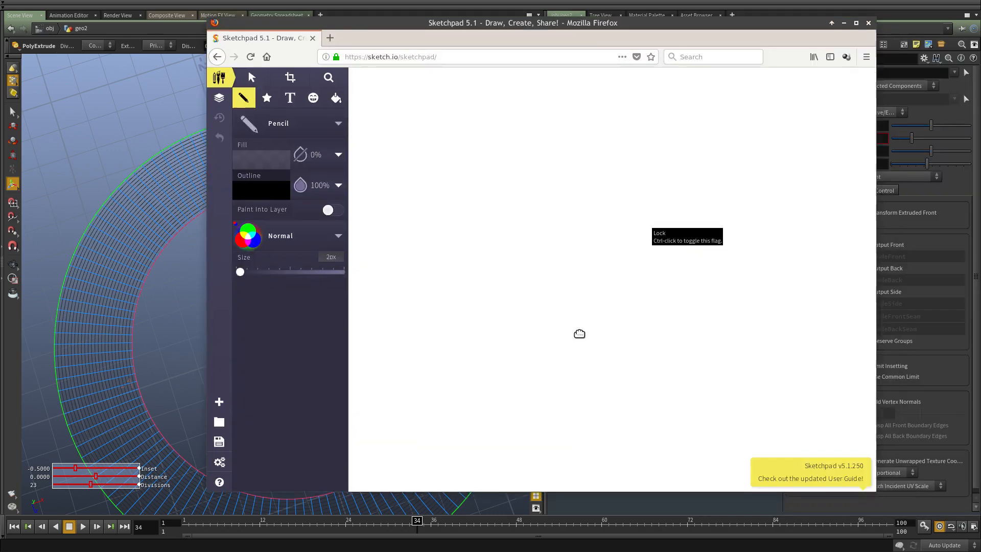
alt+drag(580, 334, 427, 347)
drag(253, 313, 547, 312)
drag(329, 179, 341, 466)
drag(300, 345, 402, 273)
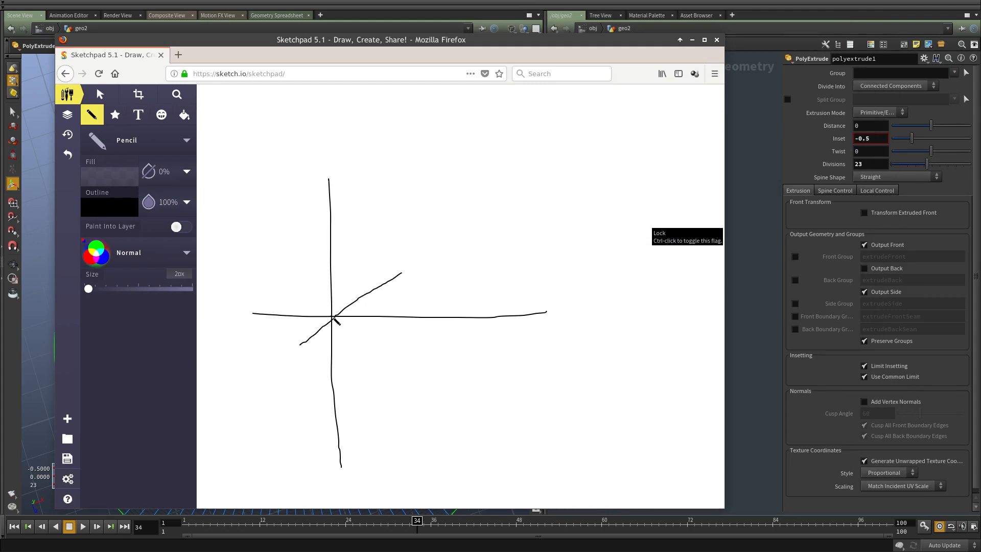
click(332, 317)
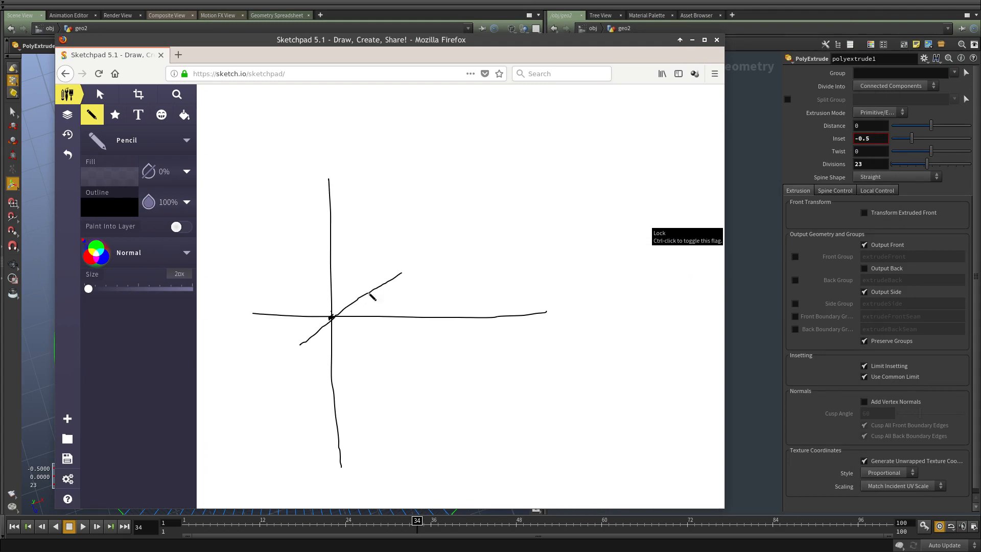
Mark a point above the horizontal axis and draw dotted guide lines from it to the axes
click(369, 265)
click(331, 266)
click(337, 265)
click(347, 265)
click(360, 263)
click(365, 264)
click(369, 264)
click(369, 270)
click(368, 276)
click(367, 288)
click(366, 310)
click(366, 316)
click(364, 268)
click(364, 271)
click(361, 285)
drag(374, 266, 379, 267)
Write the coordinates (2, 3, 1) below the horizontal axis of the sketch
mouse_move(398, 354)
mouse_down()
mouse_move(407, 376)
mouse_move(429, 359)
mouse_move(421, 370)
mouse_move(460, 367)
mouse_up()
drag(383, 349, 379, 373)
drag(477, 344, 481, 378)
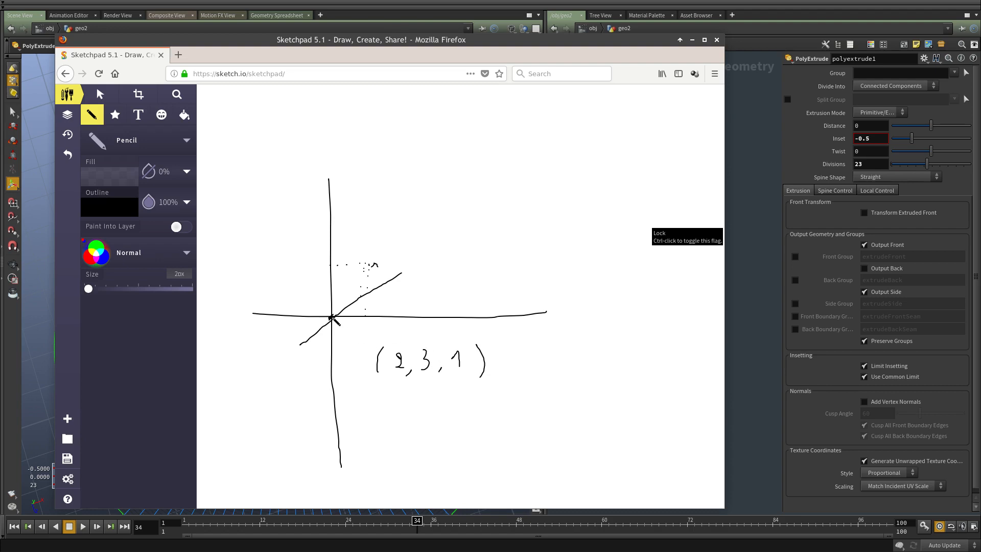
Draw a bold arrow from the origin to the marked point and label the coordinates with P
drag(331, 317, 377, 266)
drag(350, 361, 350, 371)
mouse_move(346, 364)
mouse_down()
mouse_move(359, 361)
mouse_move(351, 368)
mouse_up()
click(427, 320)
drag(371, 270, 336, 316)
click(352, 317)
mouse_move(339, 311)
mouse_down()
mouse_move(365, 274)
mouse_move(333, 317)
mouse_up()
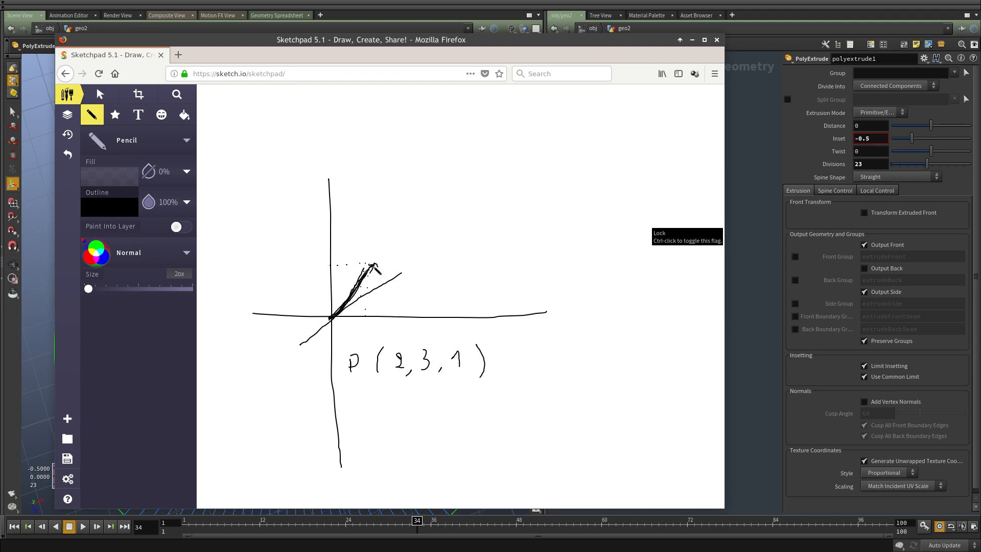
drag(376, 266, 351, 305)
drag(342, 316, 362, 318)
drag(368, 275, 365, 314)
Switch back to Houdini, display circle1 instead of the PolyExtrude, and show the points in the viewport
key(alt+Tab)
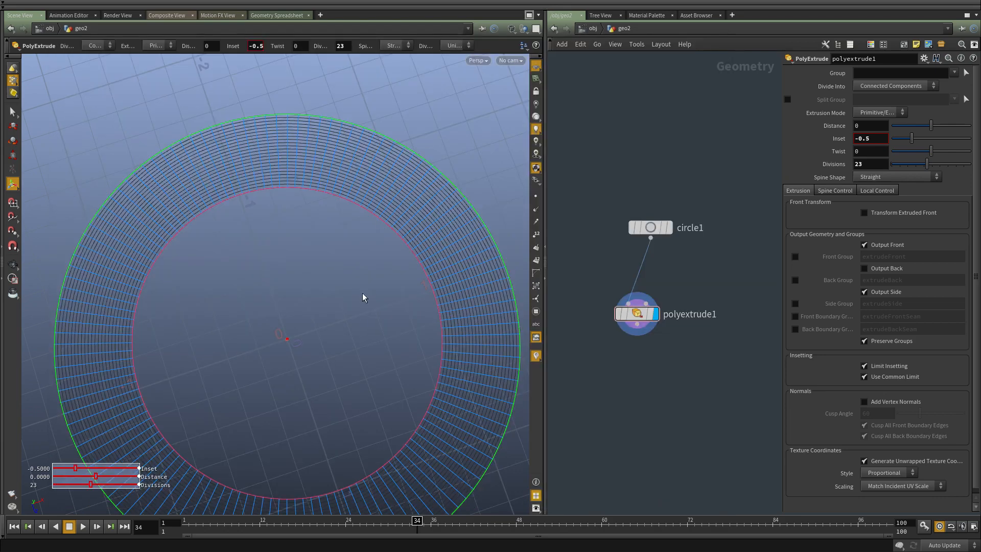
scroll(169, 386, up, 1)
alt+middle_drag(160, 390, 216, 340)
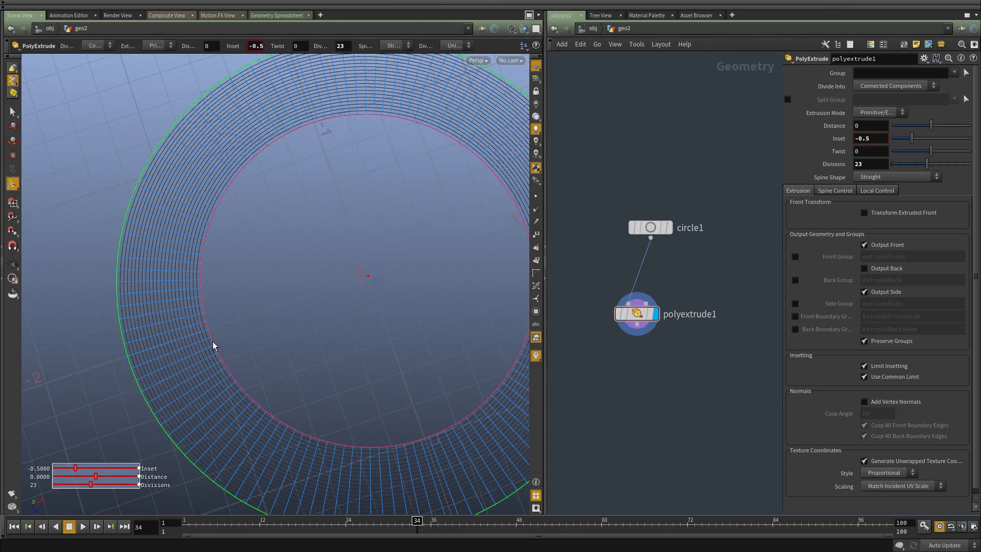
key(r)
drag(713, 280, 612, 186)
middle_drag(698, 265, 661, 345)
click(613, 306)
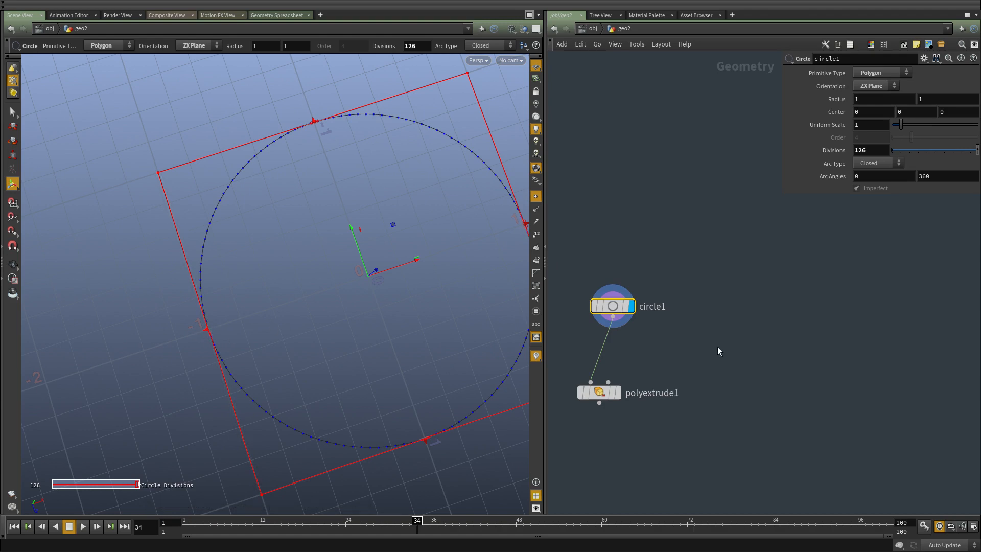
Add a Point VOP node beside the PolyExtrude, wire circle1 into it, and display it
middle_drag(717, 346, 697, 296)
key(Tab)
text(pointvop)
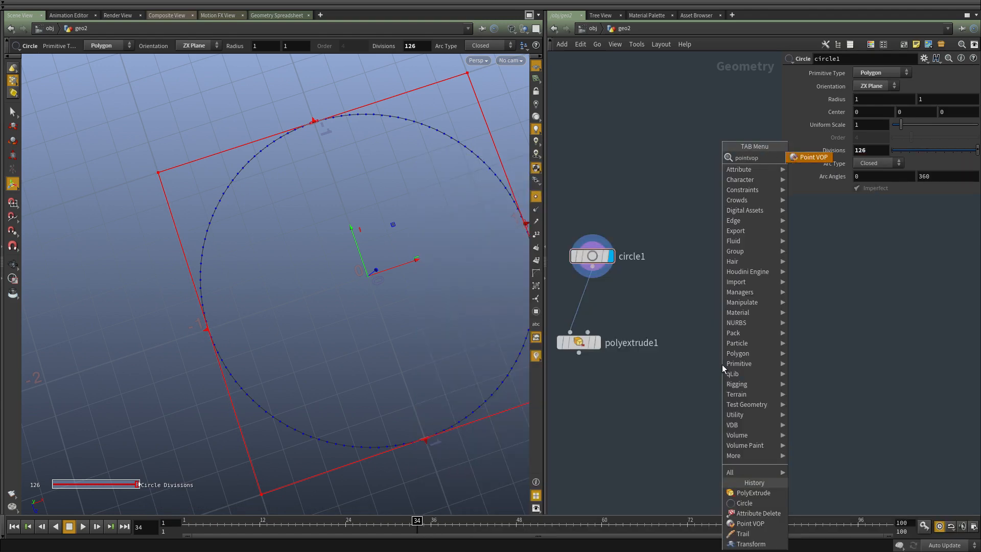
key(Return)
click(722, 364)
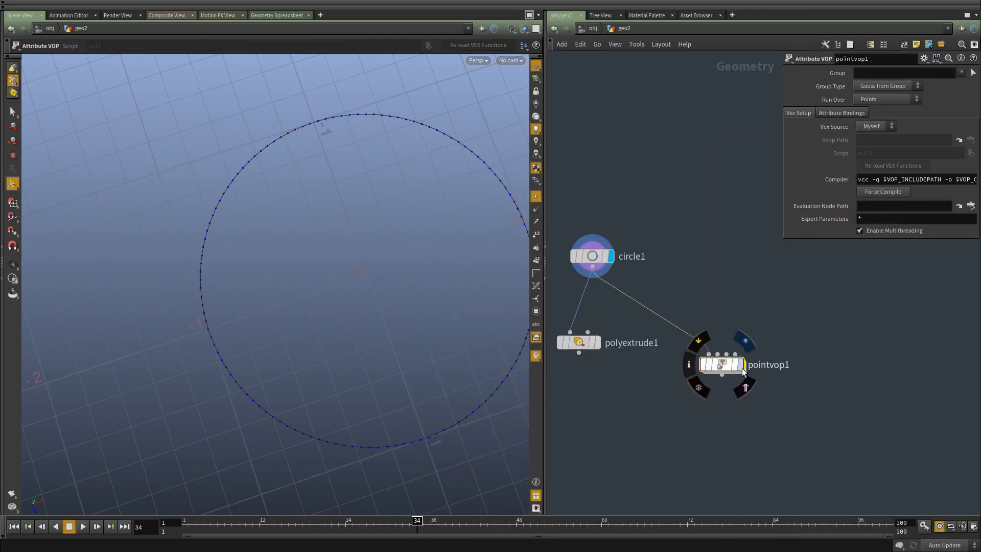
Inside the Point VOP, add a Length node and feed the global position P into its vector input
double_click(719, 365)
key(Tab)
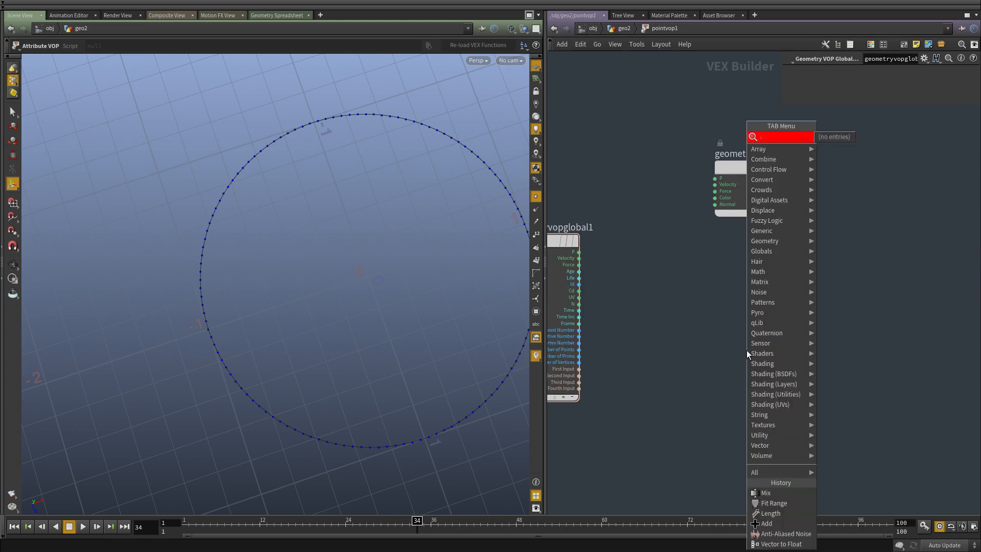
text(leng)
key(Return)
click(747, 351)
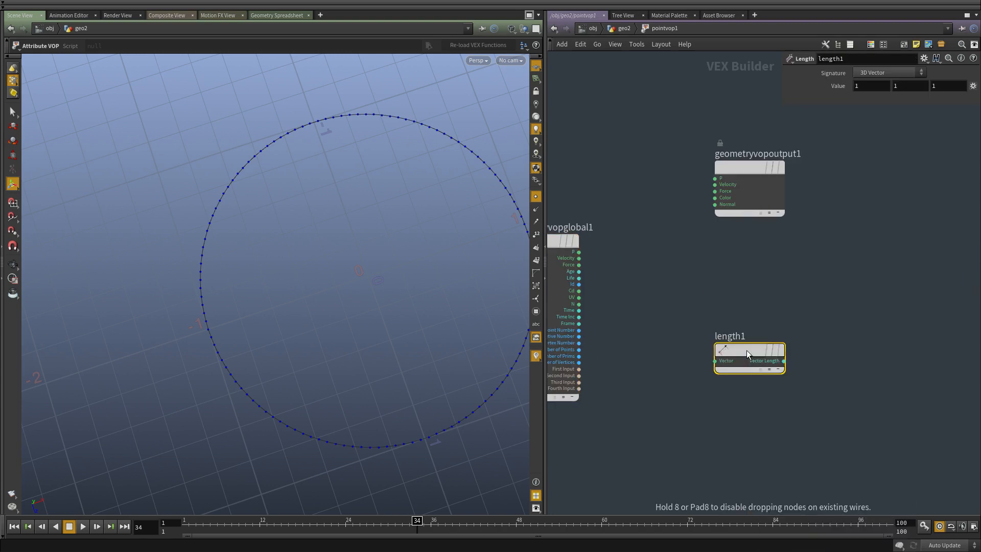
mouse_move(715, 361)
mouse_down()
mouse_move(562, 255)
mouse_move(715, 361)
mouse_up()
click(564, 254)
middle_drag(813, 338, 765, 379)
Connect the Length node's output to Color on the geometry output and return to the geo2 network
drag(743, 403, 675, 241)
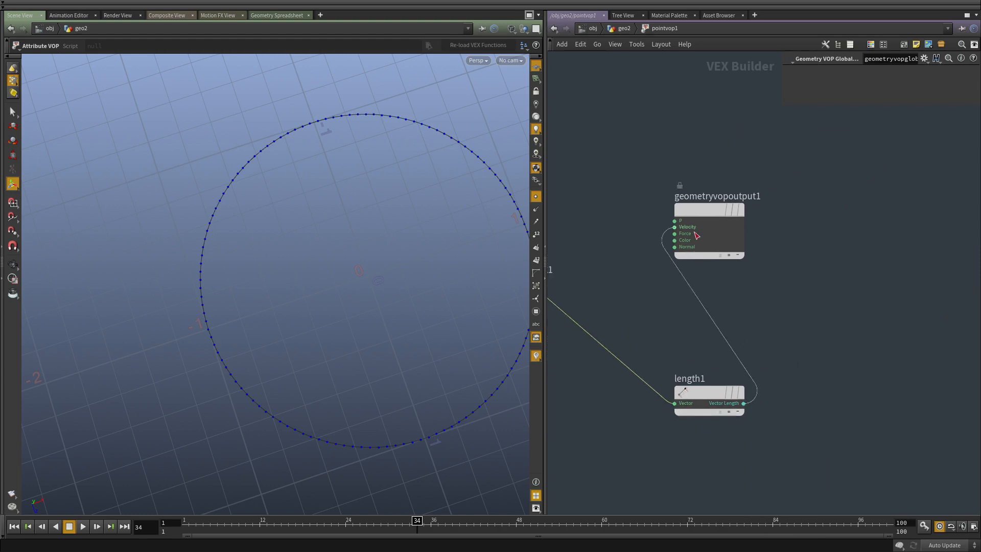
middle_drag(776, 337, 752, 318)
key(u)
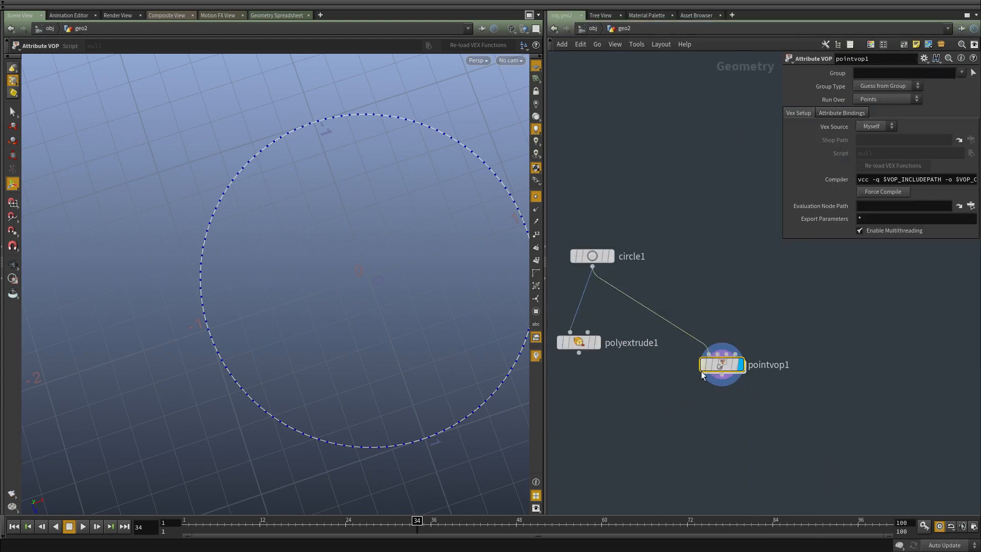
Open the geometry spreadsheet for pointvop1 and scroll through the points' Cd values
right_click(721, 364)
click(767, 436)
alt+drag(467, 296, 670, 313)
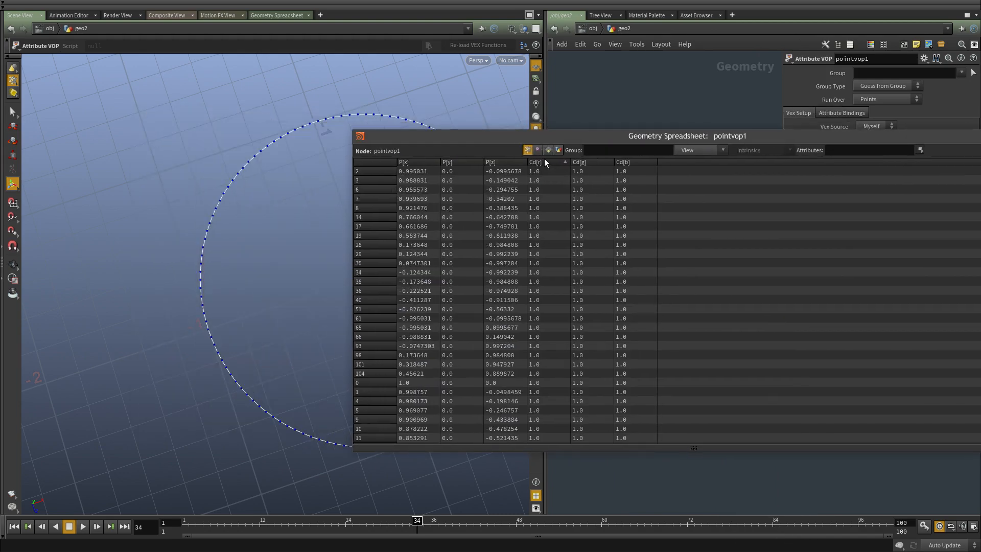
alt+drag(593, 350, 435, 333)
alt+right_drag(761, 370, 710, 363)
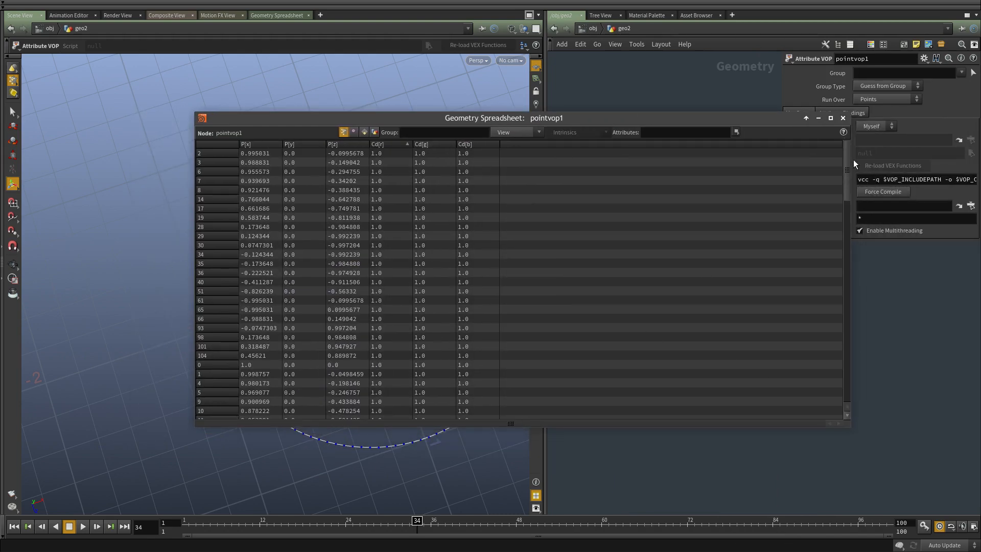
drag(846, 185, 845, 308)
drag(846, 308, 845, 317)
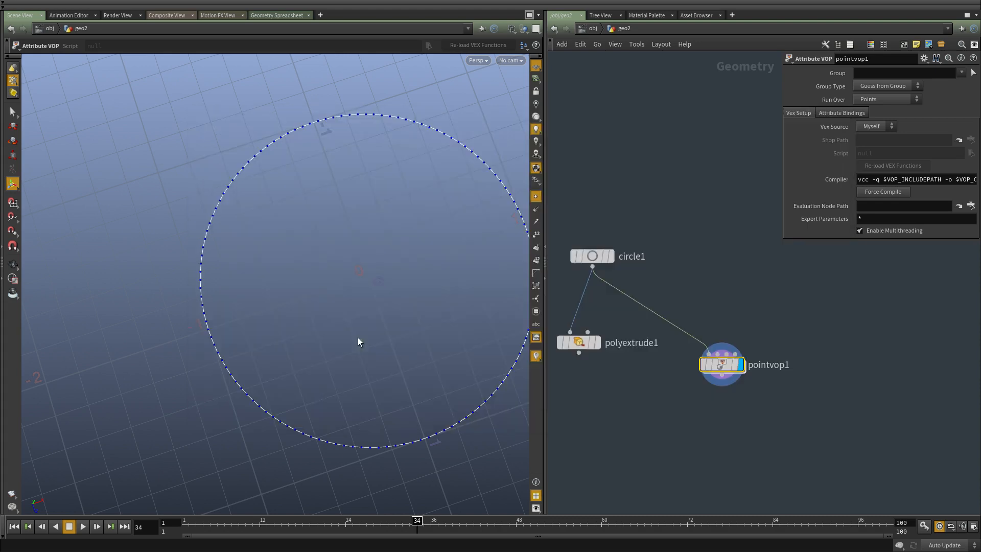
Display polyextrude1 again and inspect the rows of points across the extruded ring
middle_drag(625, 386, 684, 345)
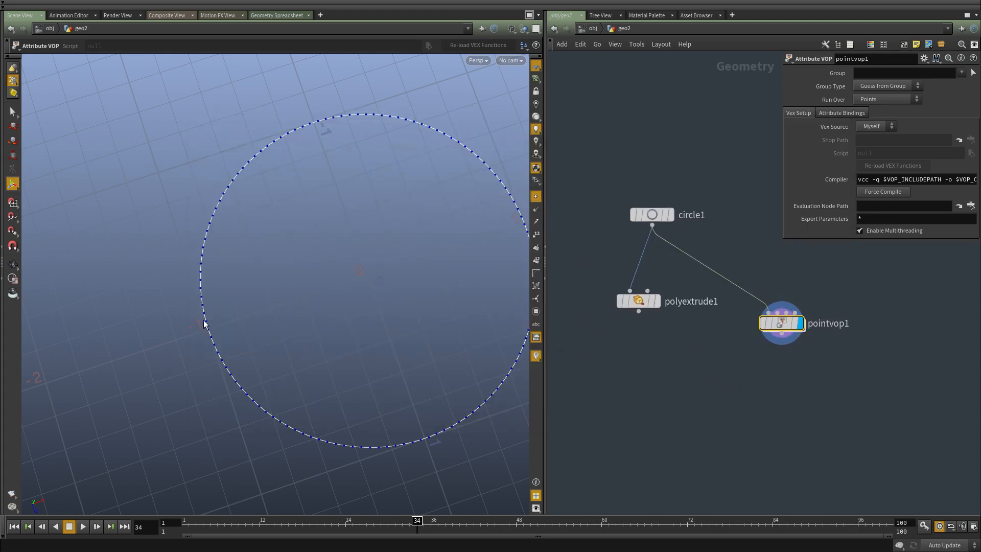
click(658, 301)
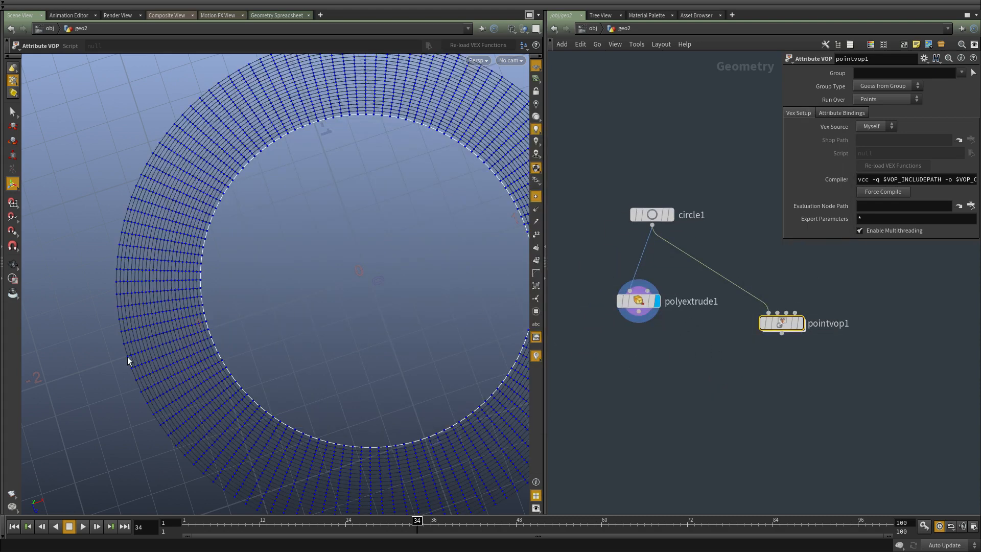
middle_drag(676, 382, 701, 351)
key(Escape)
drag(293, 333, 214, 275)
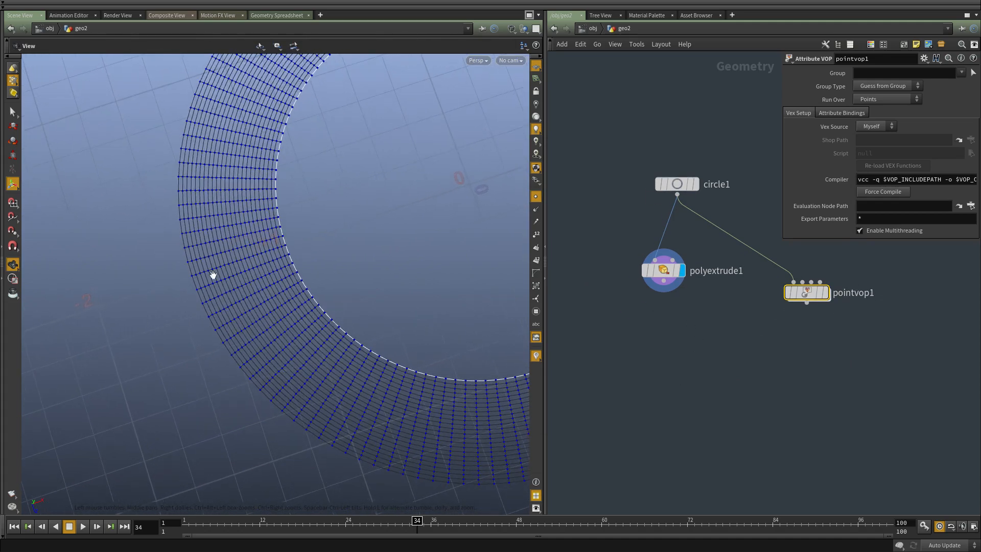
Isolate point 189 on the ring's outer edge with a Blast node after polyextrude1, set to Delete Non Selected
key(Return)
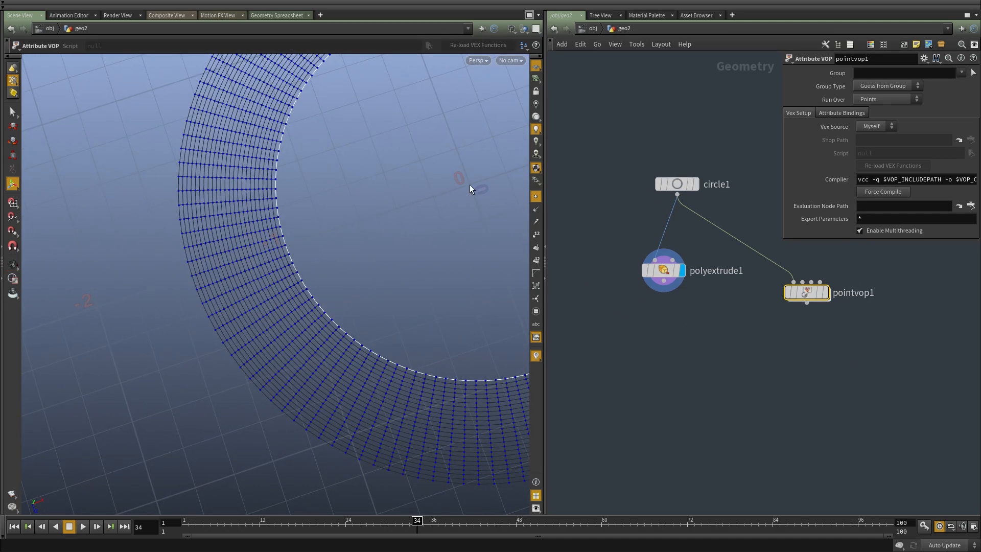
drag(194, 281, 192, 279)
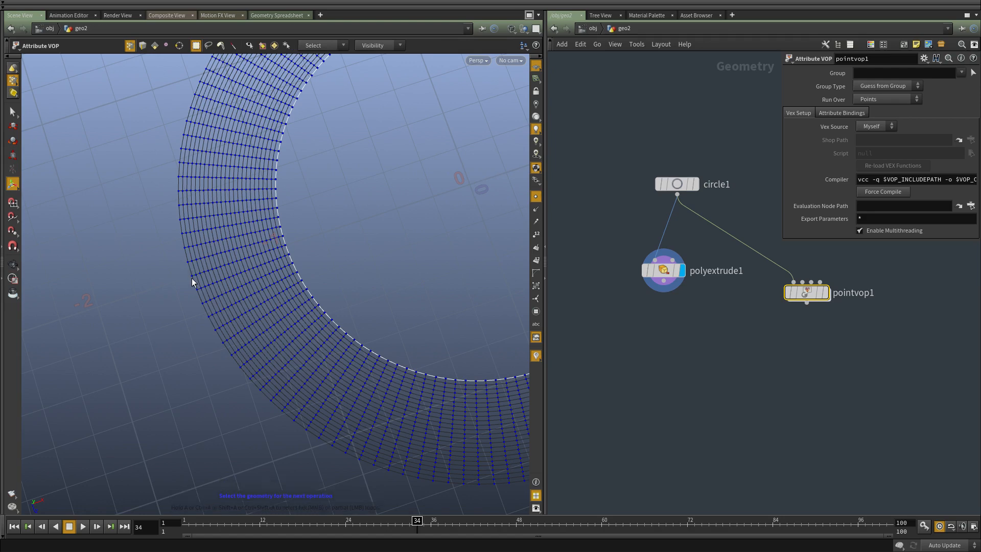
click(665, 271)
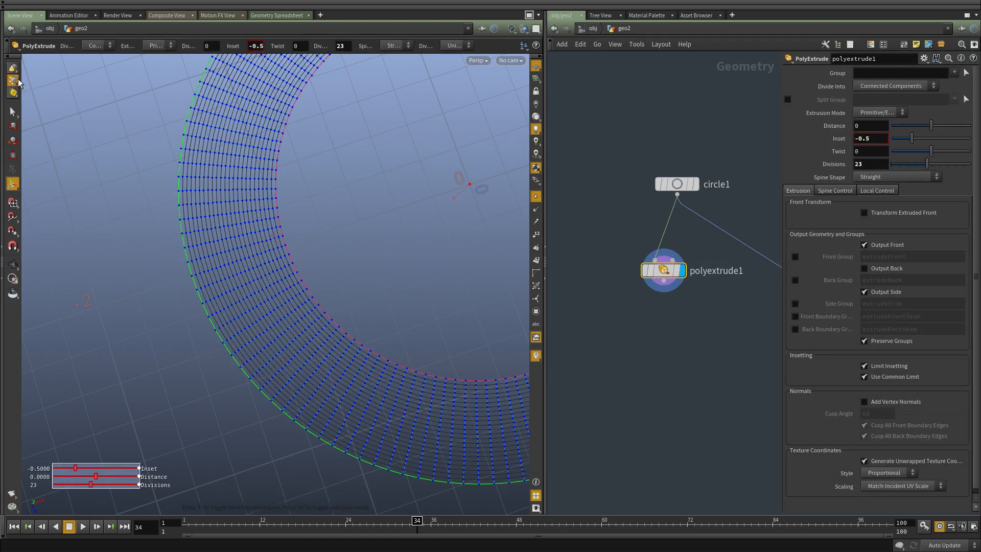
key(s)
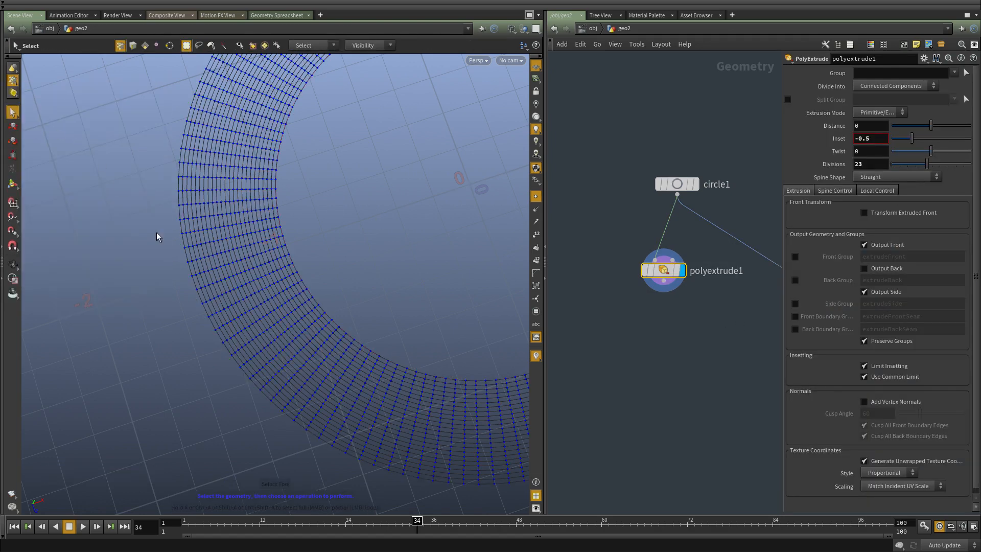
drag(194, 286, 194, 271)
key(Tab)
key(Delete)
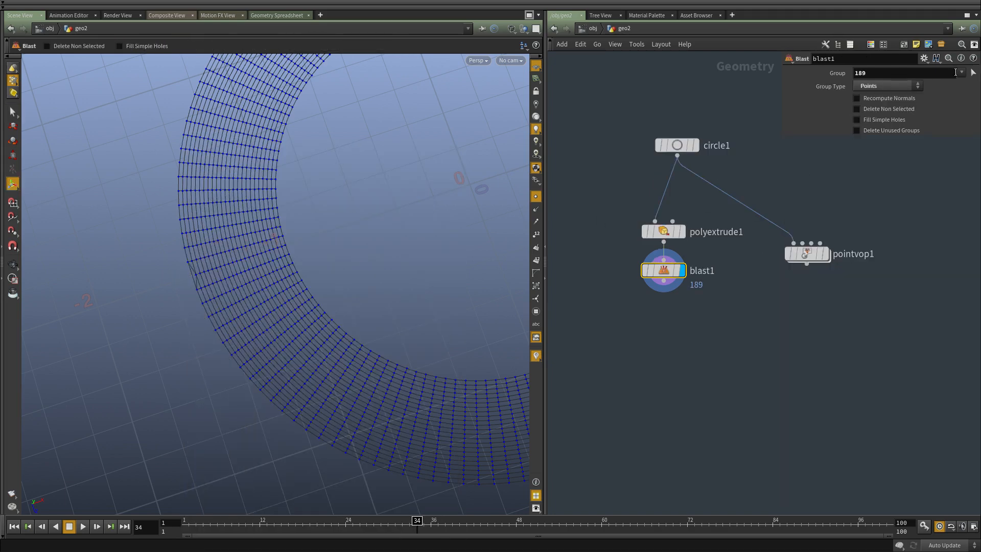
click(890, 109)
middle_drag(815, 386, 723, 395)
drag(572, 280, 586, 382)
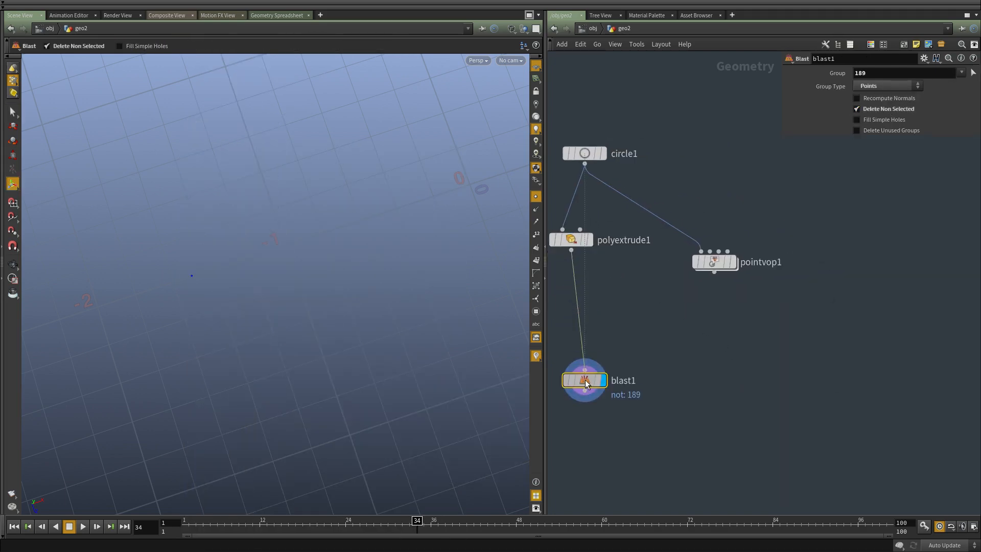
Feed blast1's output into pointvop1 and check the isolated point's Cd values in its geometry spreadsheet
drag(714, 264, 585, 390)
click(706, 429)
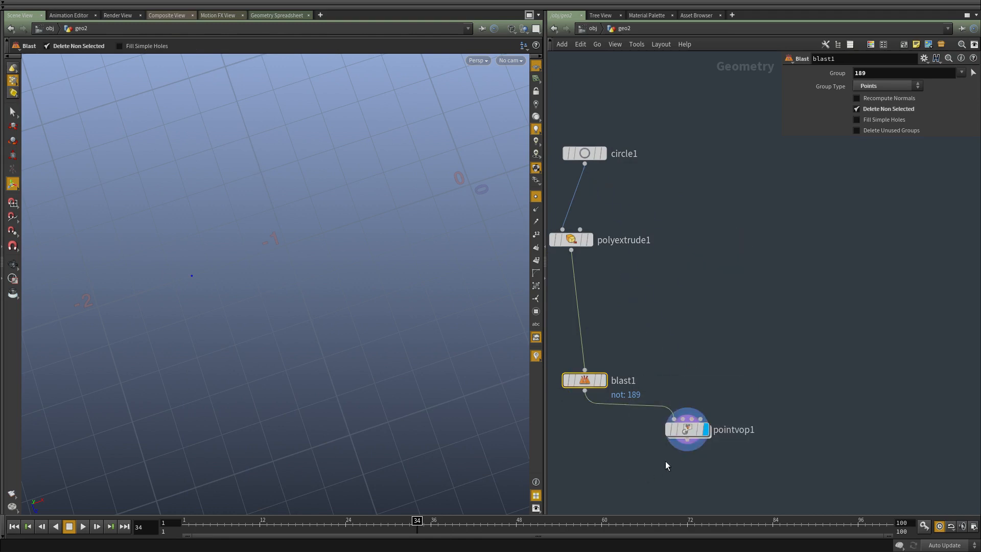
right_click(683, 429)
click(715, 440)
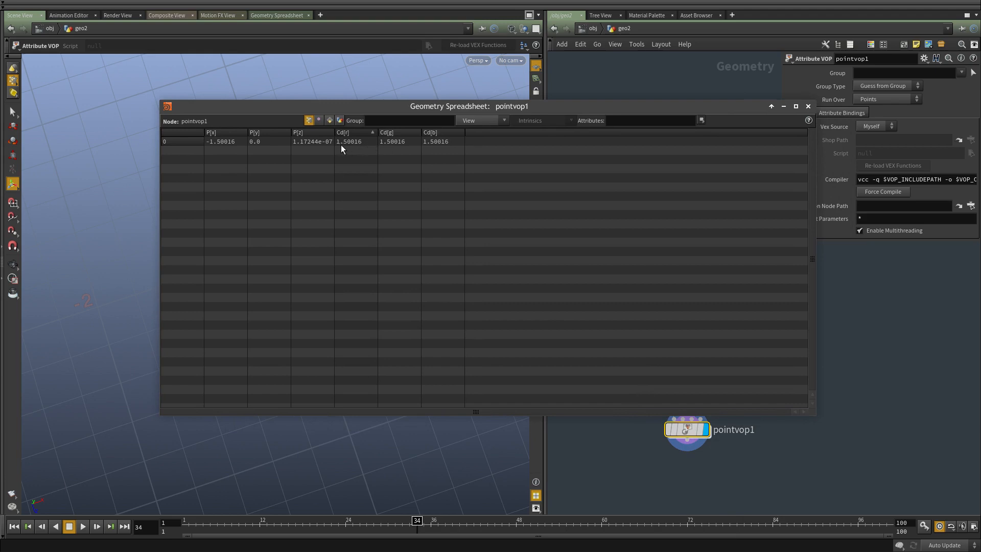
click(808, 106)
middle_drag(671, 345, 701, 272)
scroll(701, 271, down, 3)
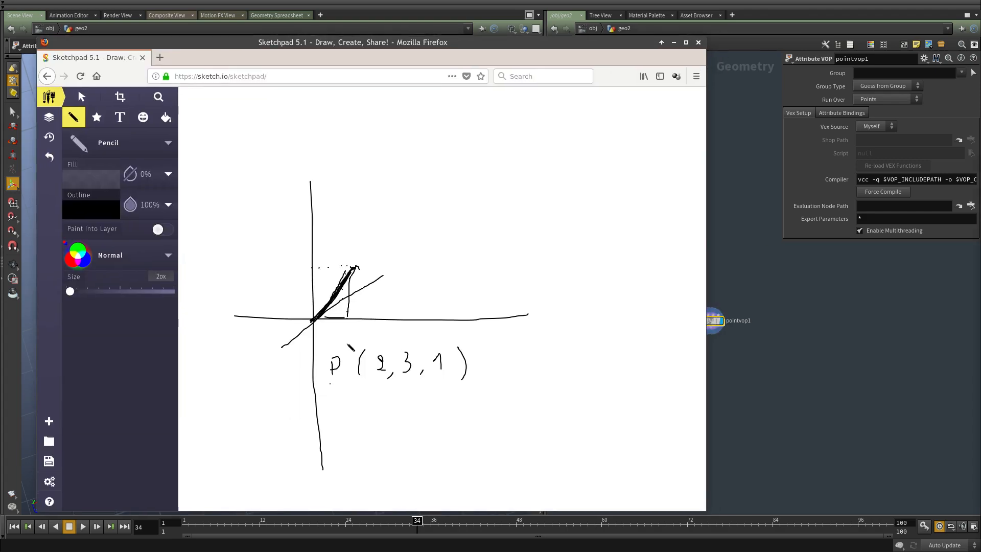
Switch to Sketchpad in Firefox and clear the old vector drawing, reloading the page for a blank canvas
key(ctrl+z)
key(ctrl+z)
key(ctrl+z)
key(ctrl+z)
key(ctrl+z)
key(ctrl+z)
key(ctrl+z)
key(ctrl+z)
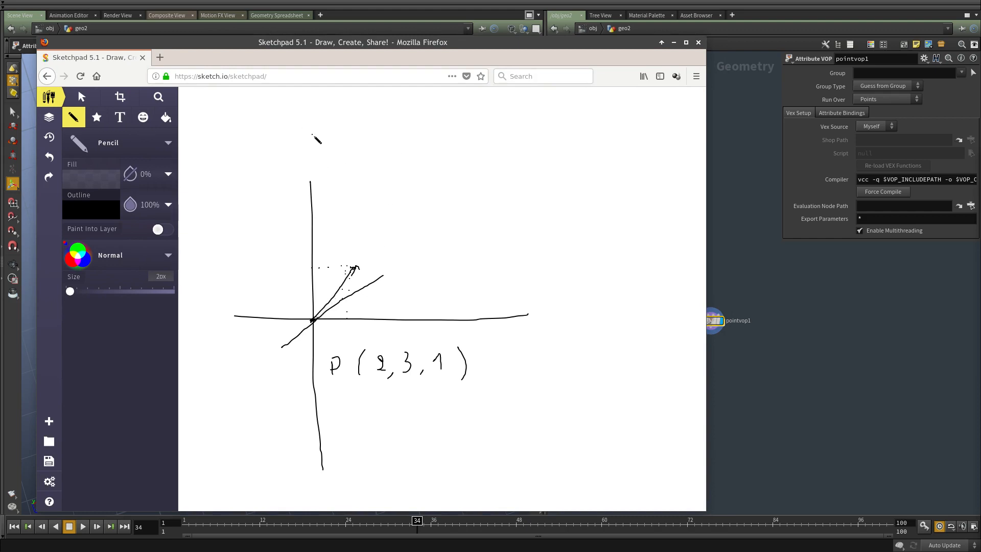
key(ctrl+z)
key(ctrl+z)
key(ctrl+z)
key(ctrl+z)
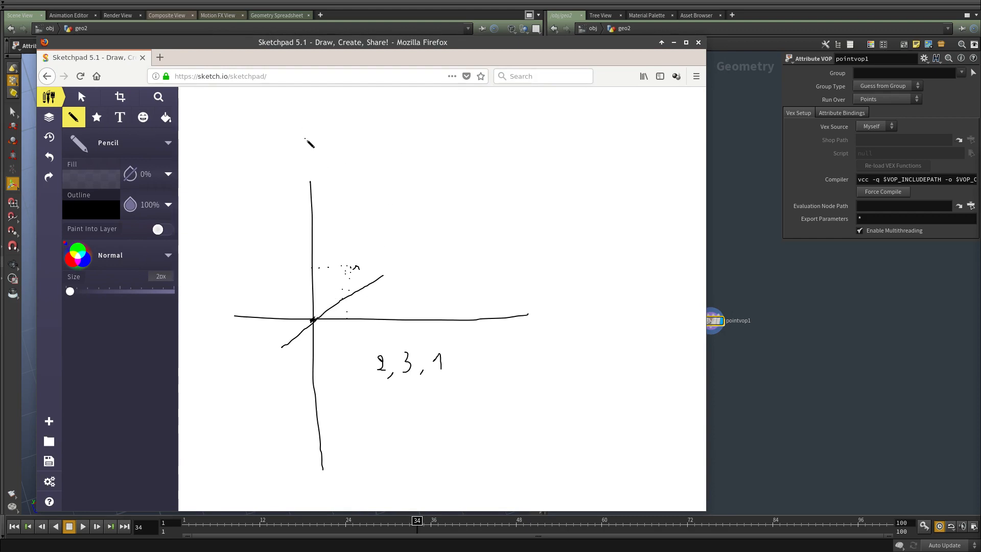
key(F5)
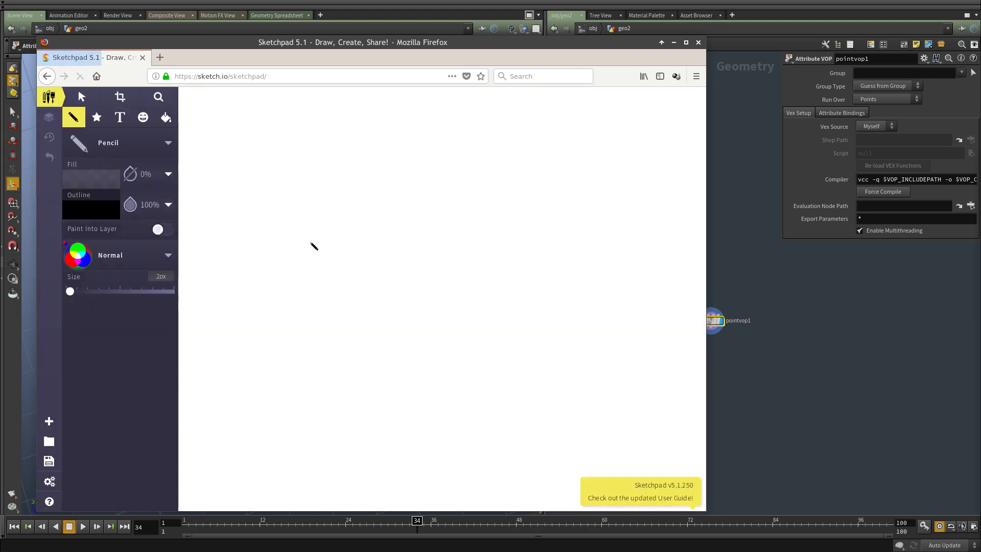
Sketch a large and a small rectangle, each containing an arrow, and join the two arrows' matching ends with lines
mouse_move(279, 225)
mouse_down()
mouse_move(419, 225)
mouse_move(412, 307)
mouse_move(261, 302)
mouse_move(256, 224)
mouse_move(281, 226)
mouse_up()
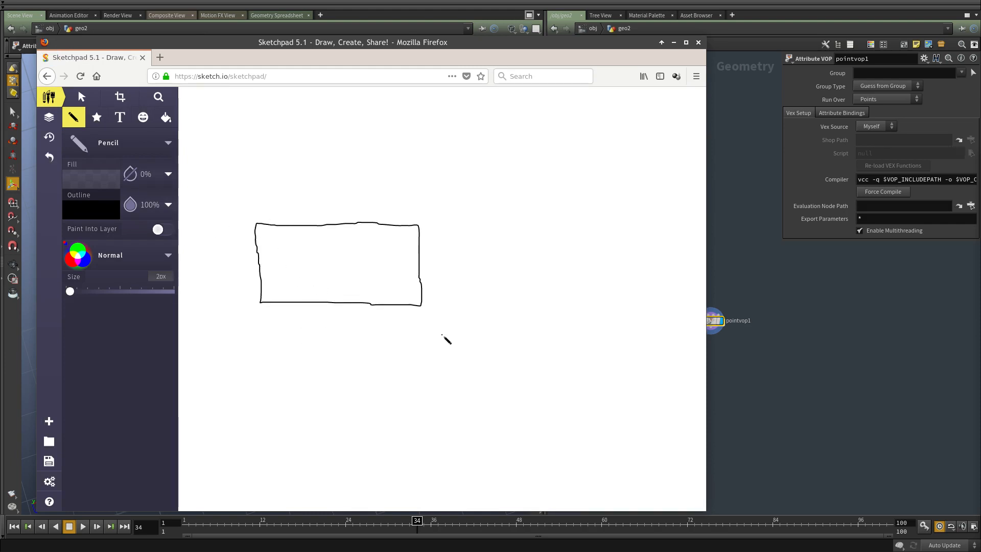
mouse_move(445, 353)
mouse_down()
mouse_move(489, 349)
mouse_move(500, 384)
mouse_move(462, 385)
mouse_move(448, 350)
mouse_up()
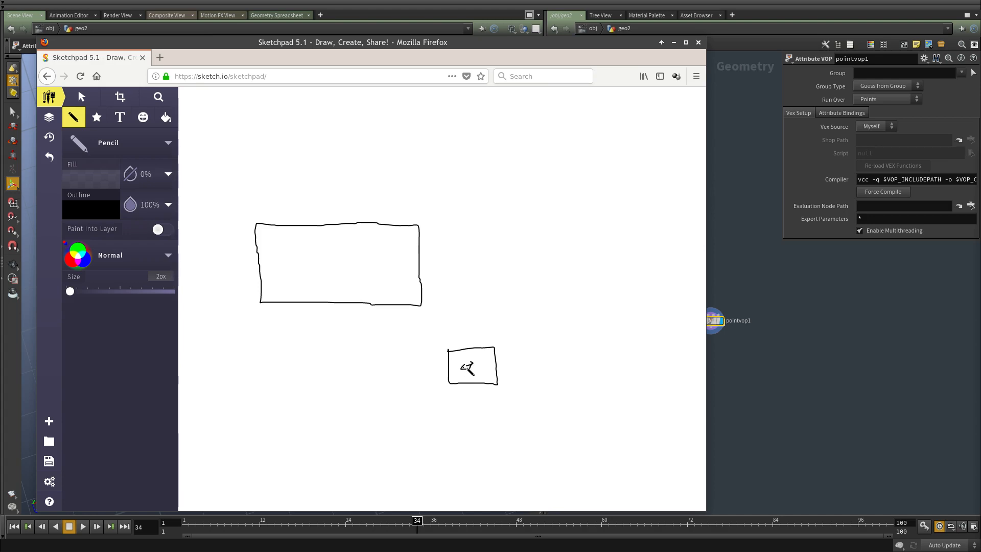
drag(304, 280, 363, 248)
mouse_move(470, 361)
mouse_down()
mouse_move(413, 282)
mouse_move(366, 244)
mouse_up()
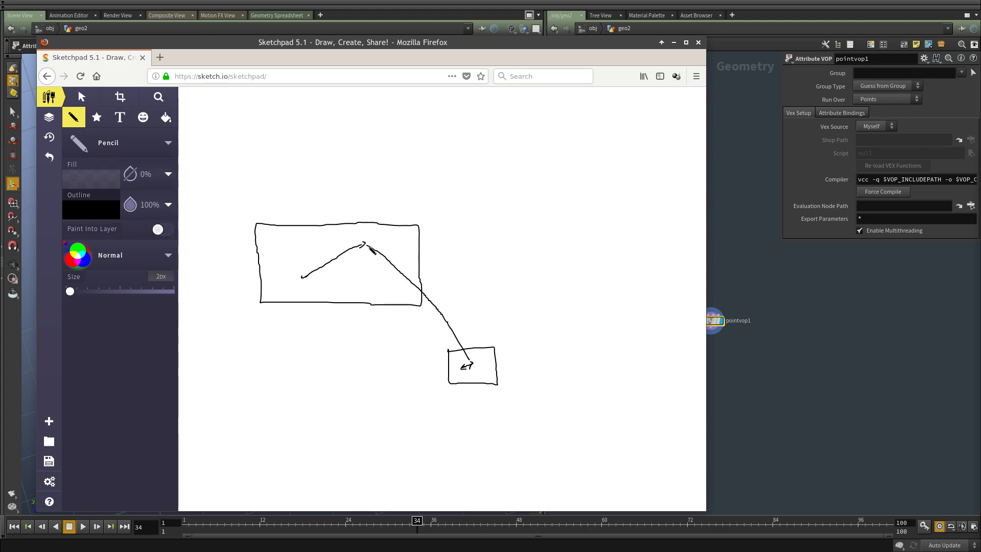
drag(461, 365, 314, 281)
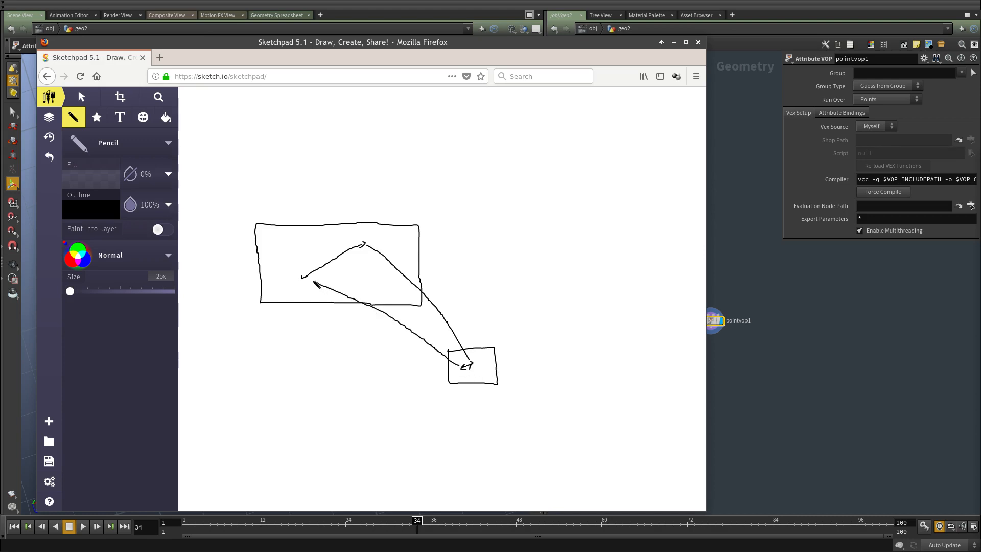
Write "0,0, 1" and "0,5" beside the large rectangle and draw a diagonal line across it
mouse_move(517, 250)
mouse_down()
mouse_move(516, 266)
mouse_move(534, 258)
mouse_move(542, 267)
mouse_up()
drag(560, 248, 566, 255)
drag(514, 296, 519, 325)
drag(542, 293, 522, 312)
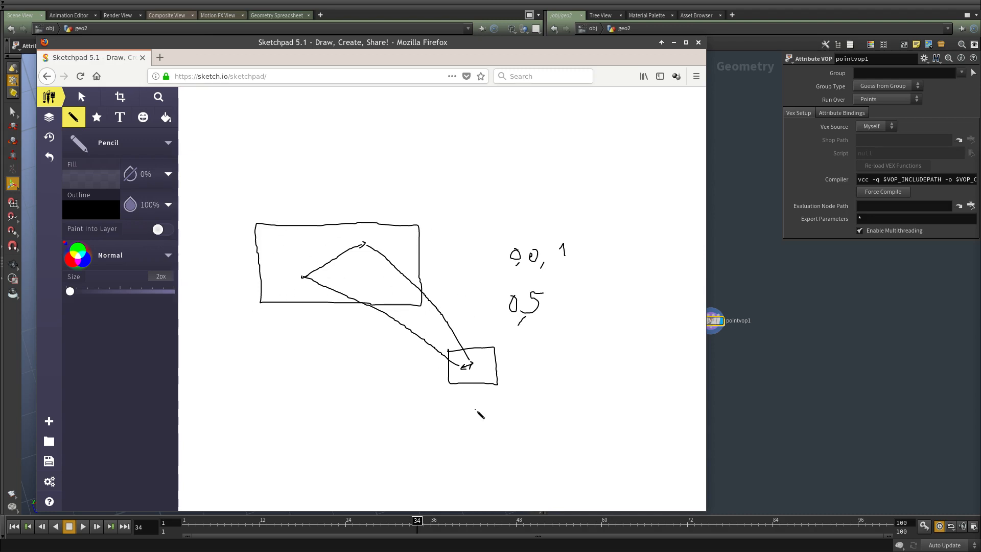
drag(261, 296, 421, 231)
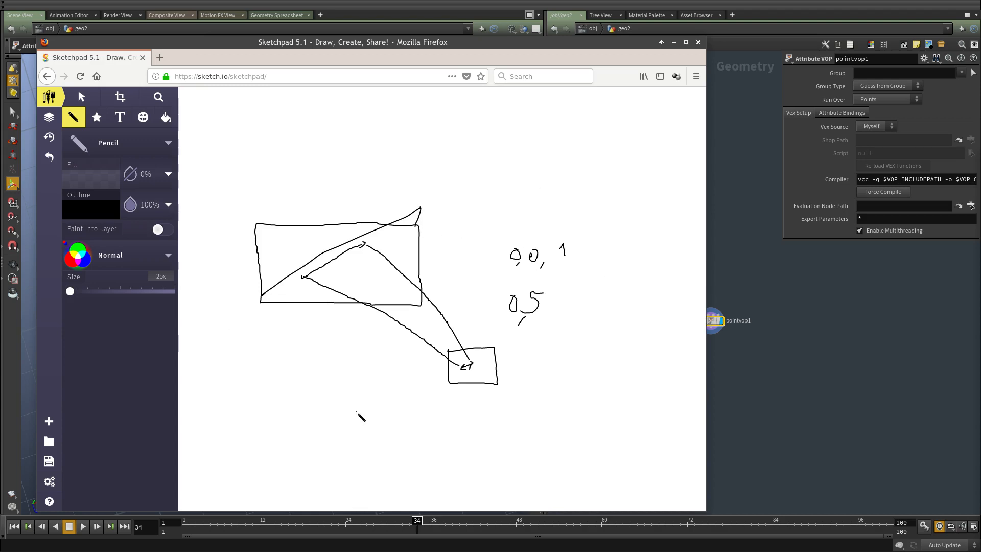
Write the range "1, 1.5" below the large rectangle, with the range "0,1" underneath it
mouse_move(255, 386)
alt+mouse_down()
mouse_move(643, 379)
mouse_move(426, 353)
mouse_move(435, 379)
mouse_move(485, 366)
alt+mouse_up()
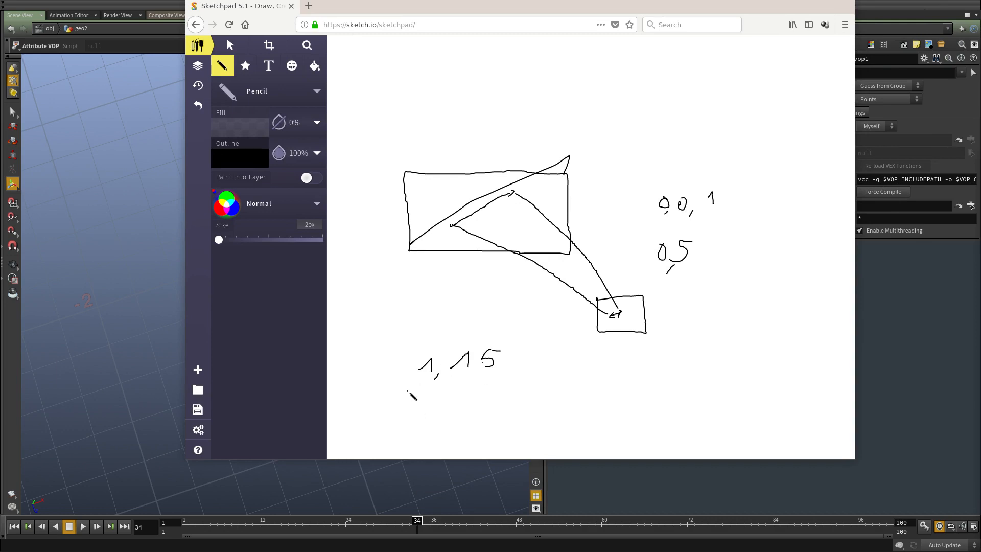
click(418, 384)
click(431, 383)
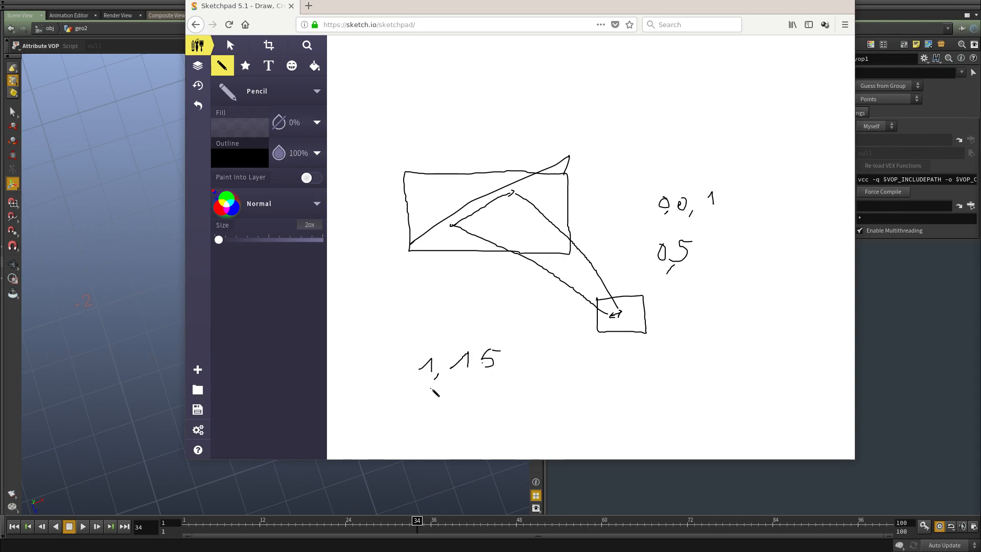
mouse_move(425, 407)
mouse_down()
mouse_move(438, 424)
mouse_move(459, 425)
mouse_up()
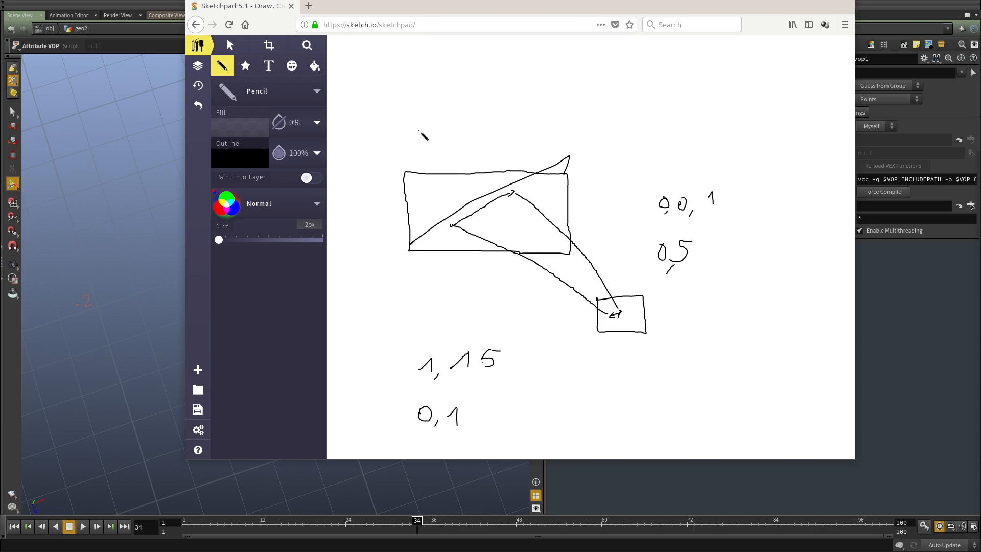
Draw a slanted line between two short vertical bars above the large rectangle, and return to Houdini
drag(412, 132, 494, 91)
drag(409, 116, 410, 155)
drag(493, 86, 492, 129)
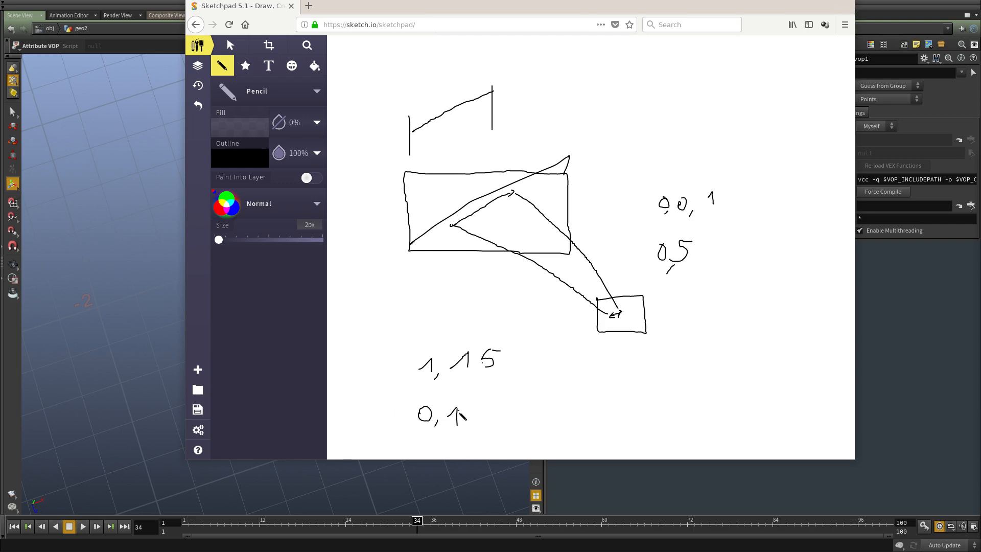
drag(403, 131, 525, 135)
alt+drag(310, 359, 980, 376)
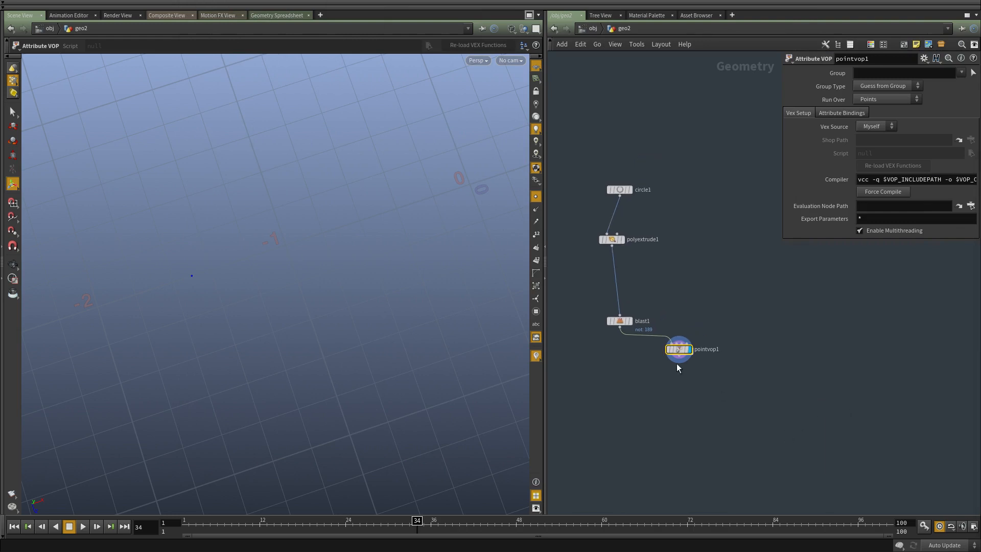
Bypass blast1 so the whole ring reaches pointvop1, and arrange pointvop1 directly below it
scroll(682, 352, up, 2)
drag(685, 343, 609, 395)
key(q)
drag(678, 334, 507, 268)
middle_drag(635, 277, 695, 304)
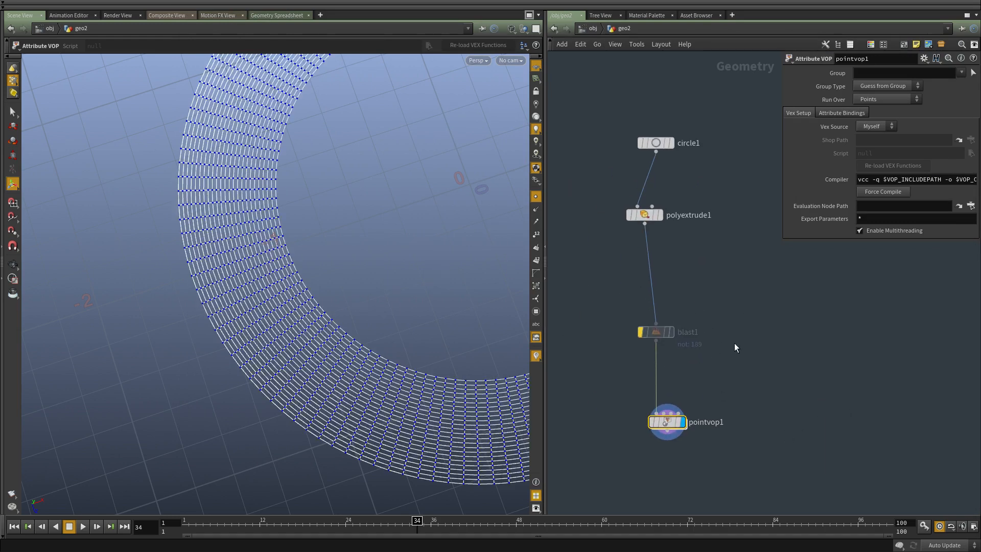
Review the Length node inside pointvop1, and sort pointvop1's geometry spreadsheet by Cd[r] in both directions to compare the extremes
double_click(666, 421)
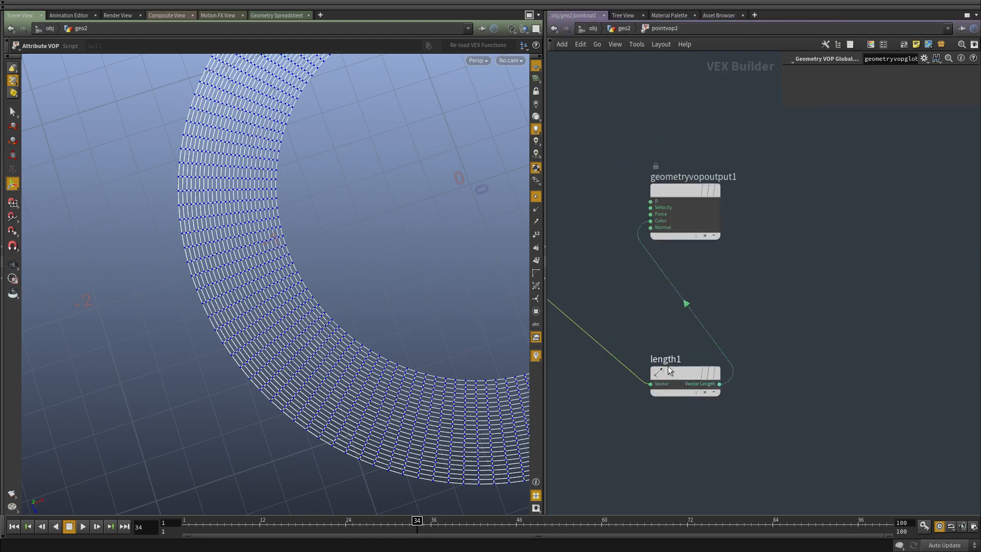
key(h)
drag(795, 327, 725, 301)
scroll(726, 301, up, 3)
mouse_move(718, 330)
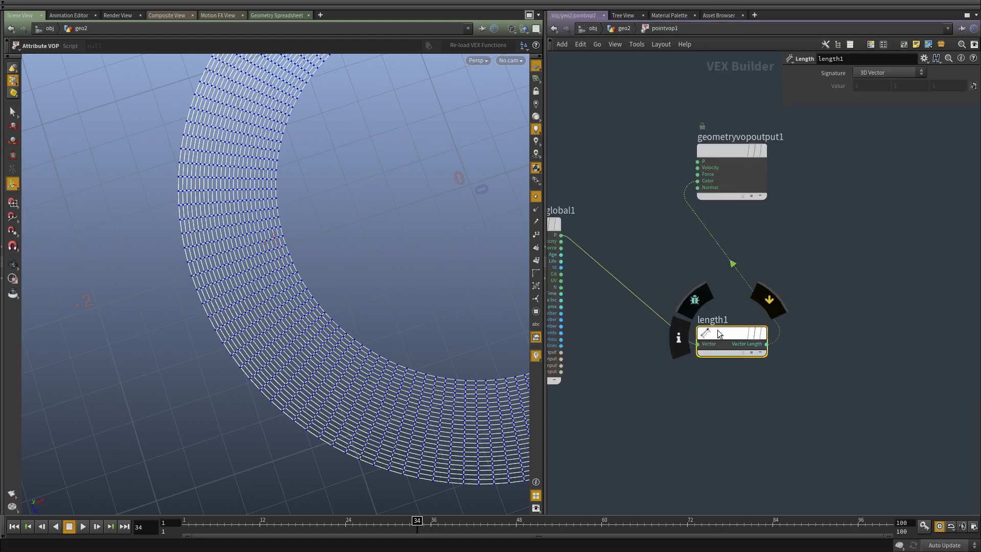
key(u)
right_click(652, 358)
click(686, 434)
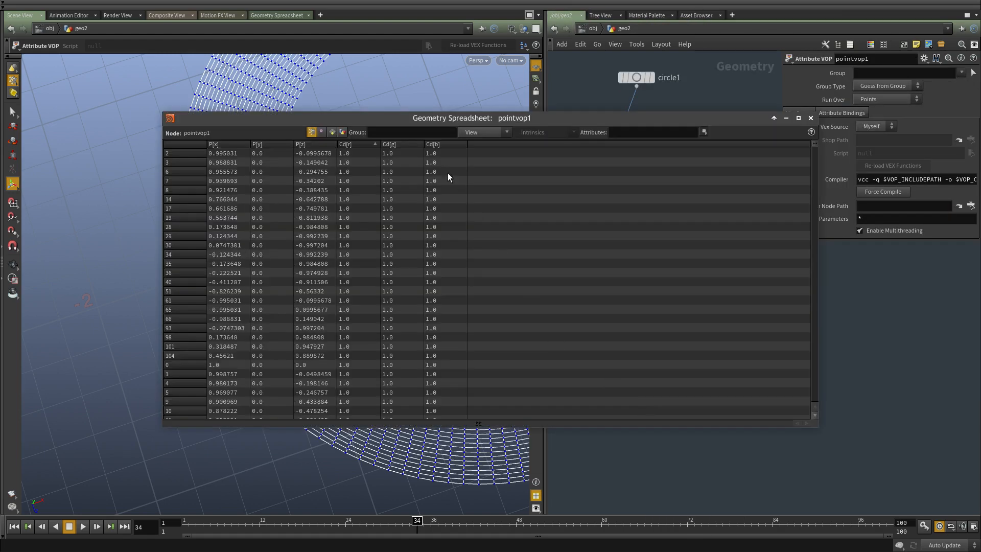
click(356, 144)
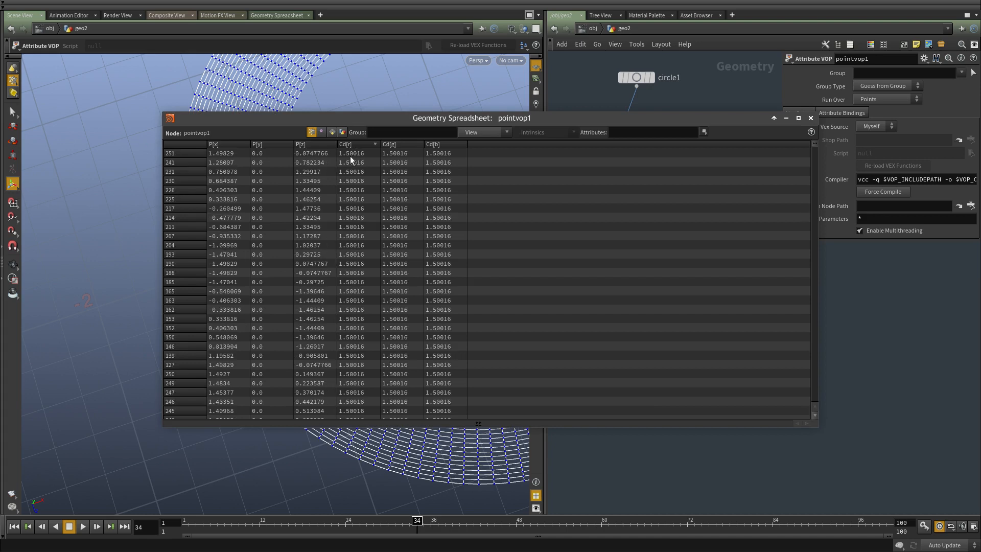
click(347, 156)
click(354, 145)
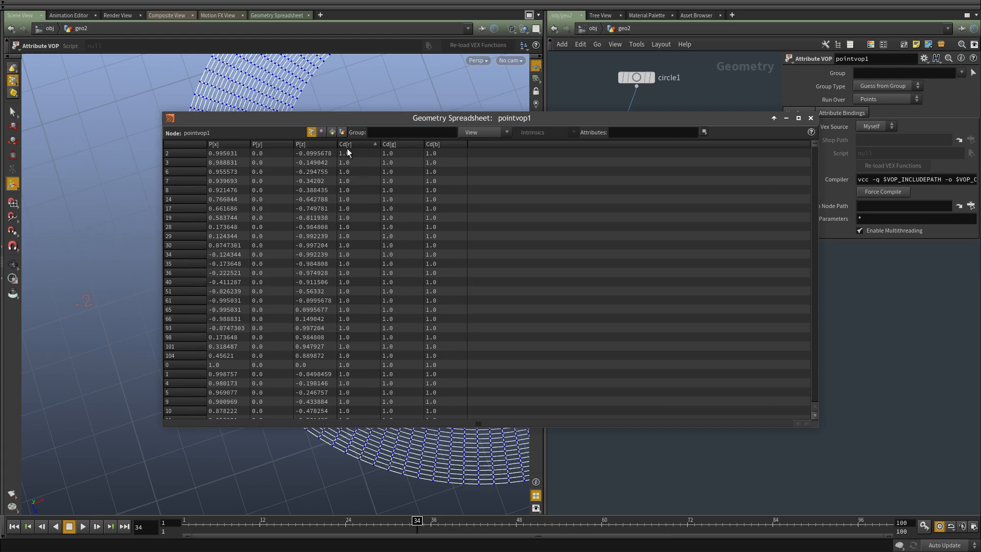
key(alt+F4)
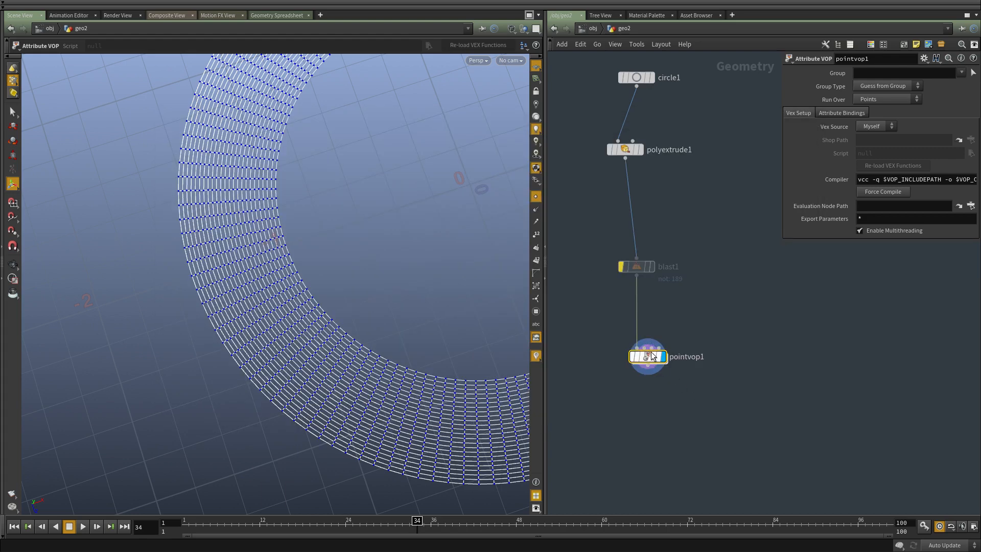
Inside pointvop1, add a Fit Range node and feed the Length node's output into its Input Value
double_click(648, 352)
key(Tab)
text(fit)
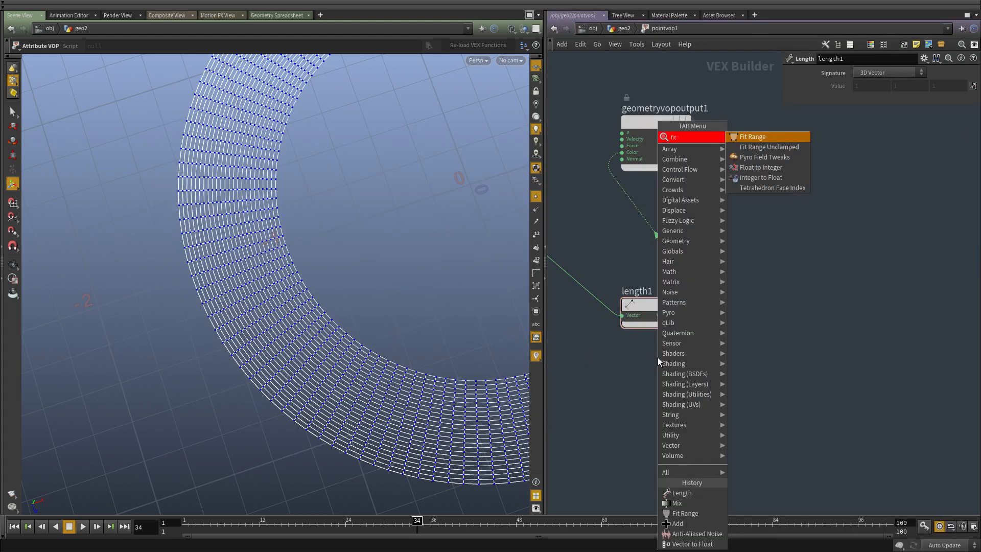
key(Return)
click(714, 319)
drag(713, 319, 691, 316)
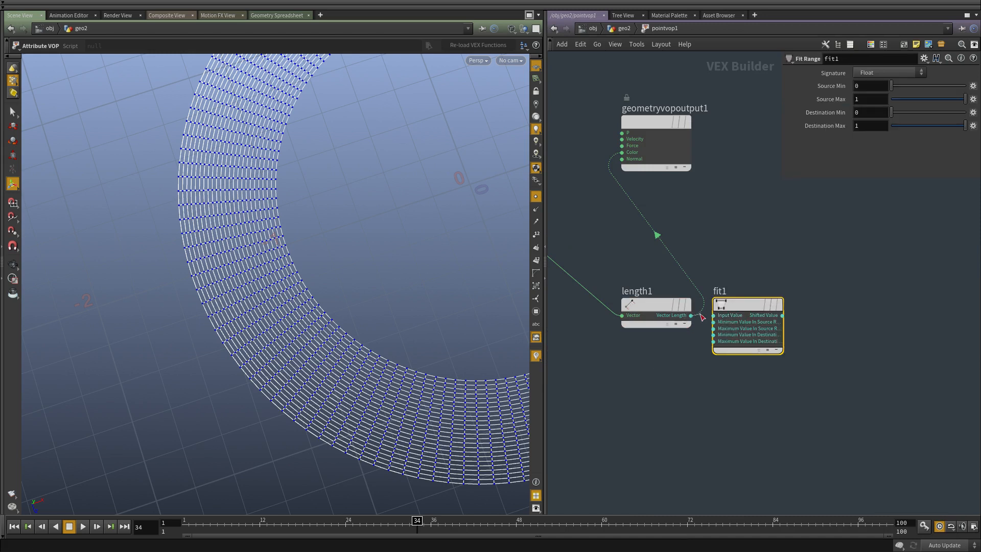
Set the Fit Range's Source Min to 1 and Source Max to 1.5, and connect its Shifted Value to Color
click(867, 100)
key(shift+Tab)
text(1)
key(Tab)
text(1.5)
key(Return)
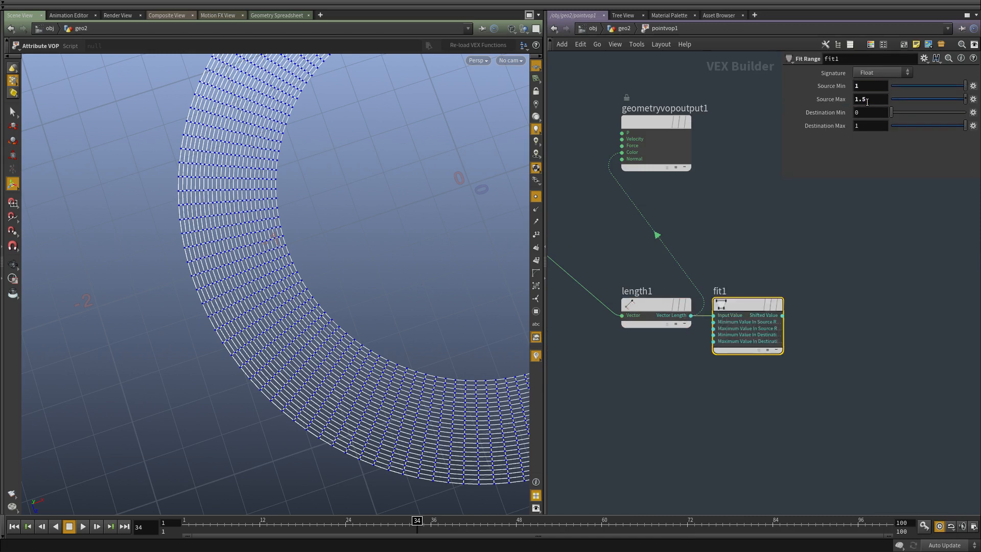
drag(782, 316, 622, 152)
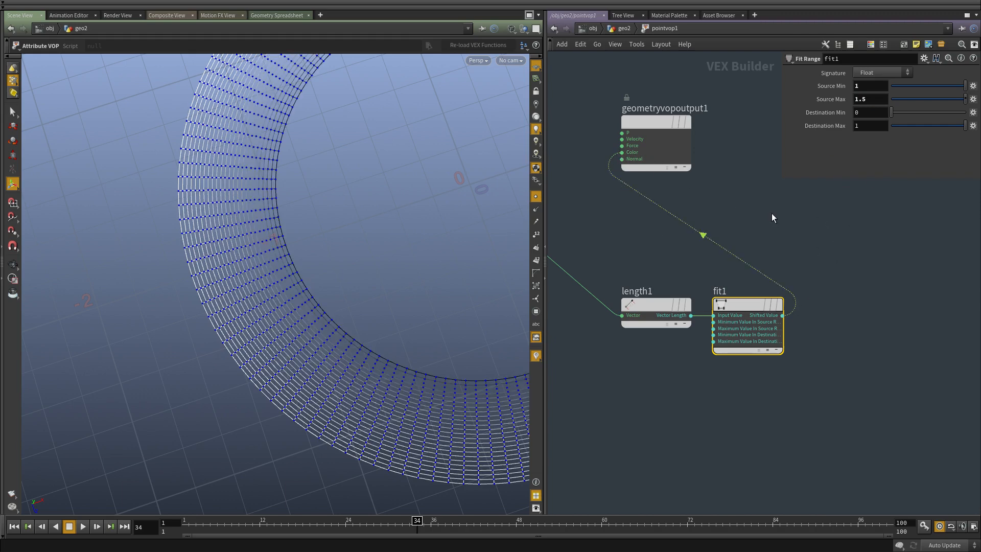
Turn off point display in the viewport and inspect the color gradient across the whole ring
click(536, 198)
alt+right_drag(338, 248, 287, 257)
alt+middle_drag(288, 258, 196, 323)
drag(196, 323, 158, 250)
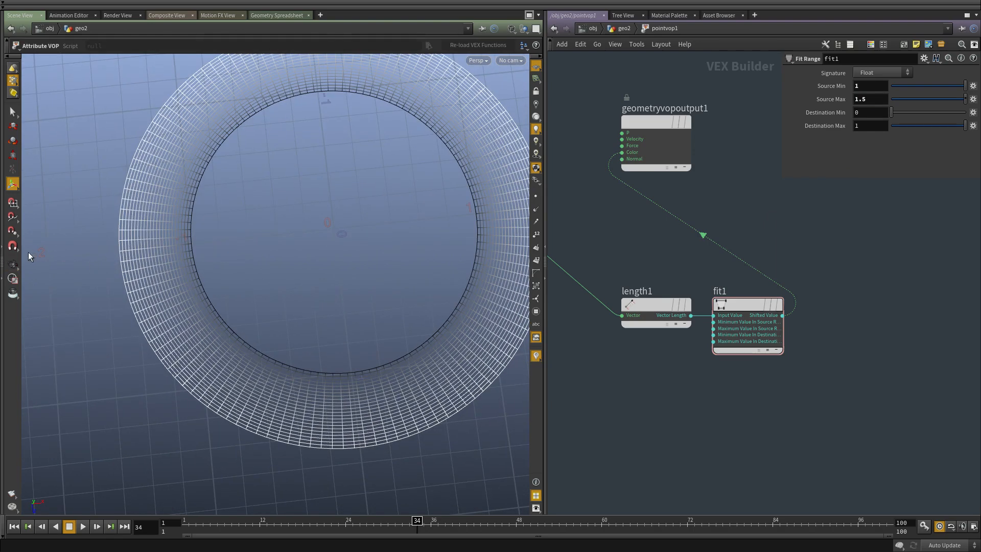
Move the globals, Length and Fit Range nodes away from the output node to make room in the network
scroll(734, 342, down, 5)
drag(815, 350, 695, 322)
click(621, 231)
scroll(701, 259, down, 3)
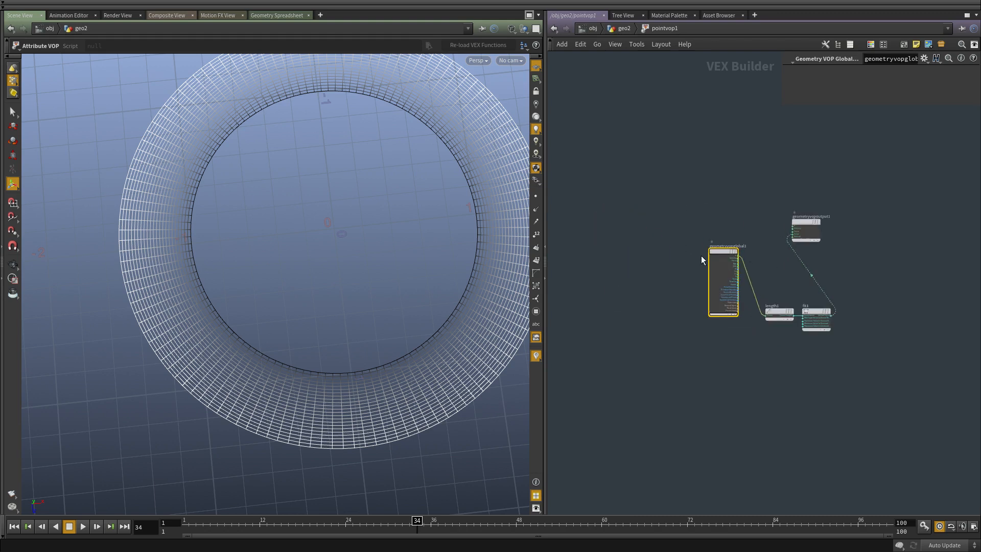
drag(715, 255, 624, 311)
drag(835, 348, 697, 353)
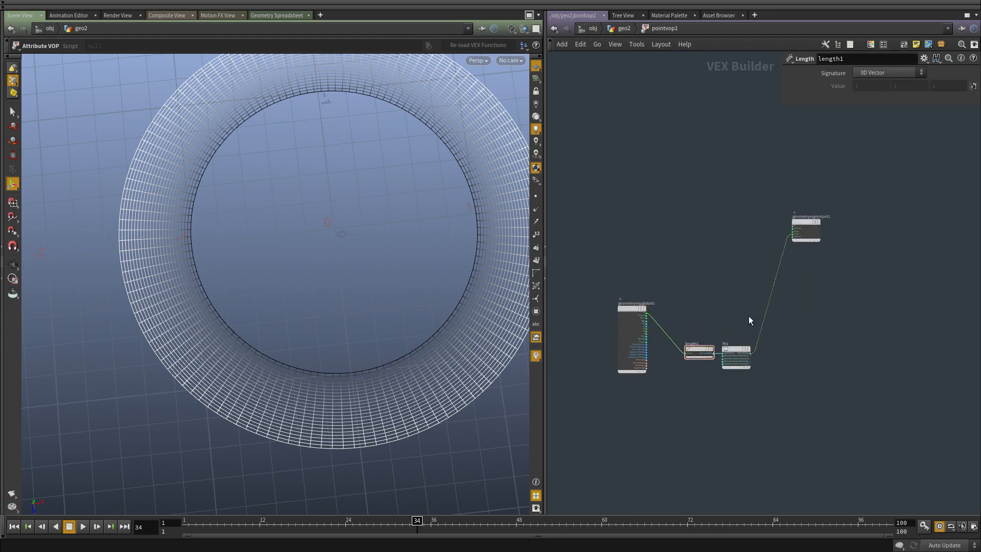
Add an Anti-Aliased Noise node above length1 and feed the global P into its Position
scroll(749, 317, up, 3)
key(Tab)
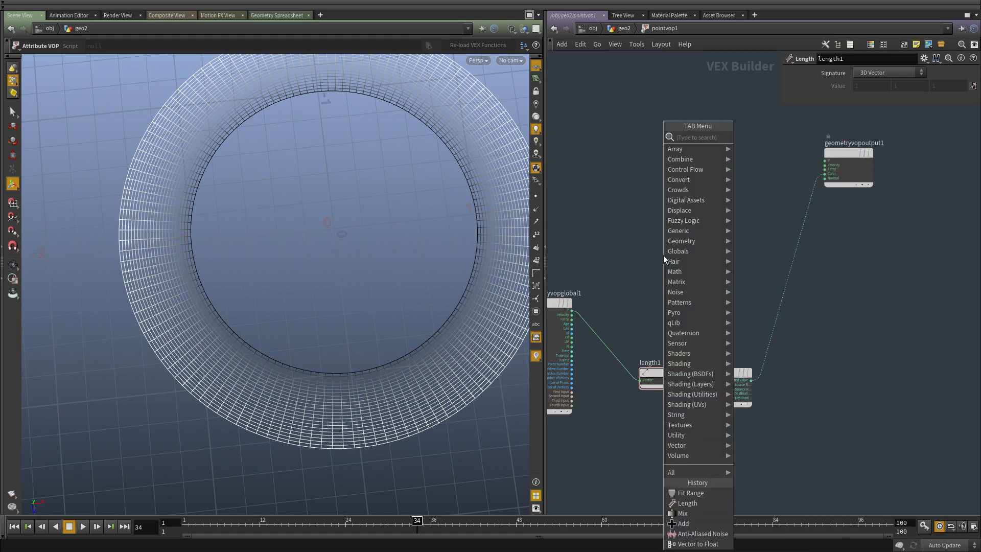
text(noise)
key(Down)
key(Return)
click(663, 260)
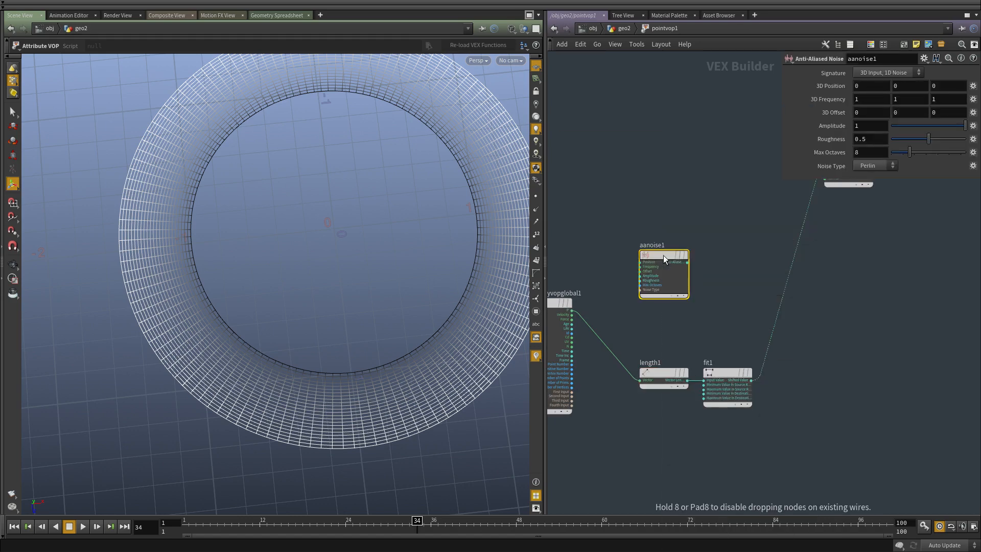
drag(663, 255, 683, 256)
scroll(575, 312, up, 2)
mouse_move(571, 309)
mouse_down()
mouse_move(700, 240)
mouse_move(782, 252)
mouse_move(729, 226)
mouse_move(816, 251)
mouse_move(570, 309)
mouse_up()
Add an Add node that sums the noise and the global P, and connect its result to the output's P
key(Tab)
text(add)
key(Return)
click(837, 237)
middle_drag(804, 331, 660, 452)
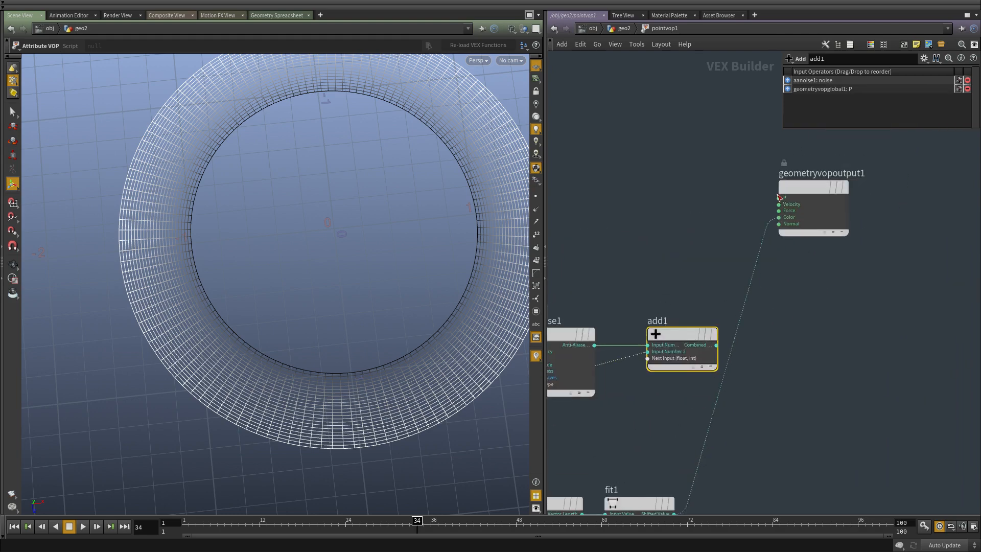
drag(778, 197, 716, 342)
middle_drag(755, 398, 799, 360)
middle_drag(642, 384, 736, 385)
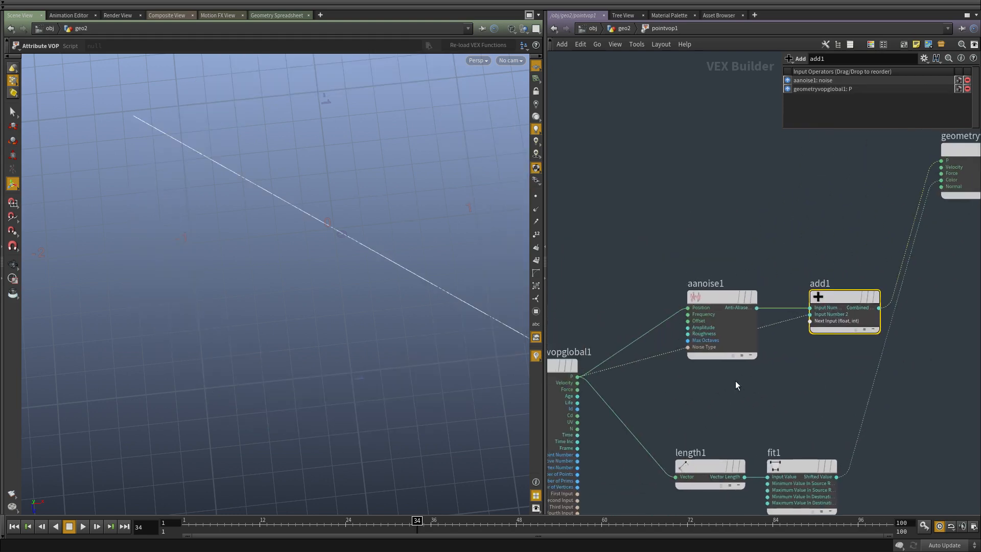
Reorder add1's inputs so the global P comes first and the noise second
click(718, 302)
drag(718, 302, 659, 245)
drag(833, 234, 833, 355)
middle_drag(815, 248, 801, 280)
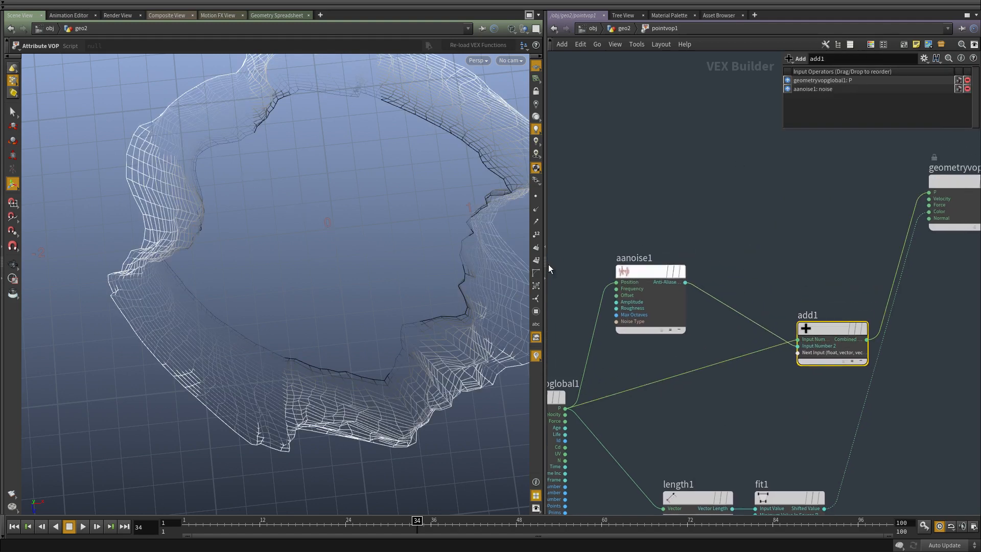
Set aanoise1's Signature to 3D Input, 3D Noise
drag(686, 208, 630, 339)
click(883, 73)
click(875, 92)
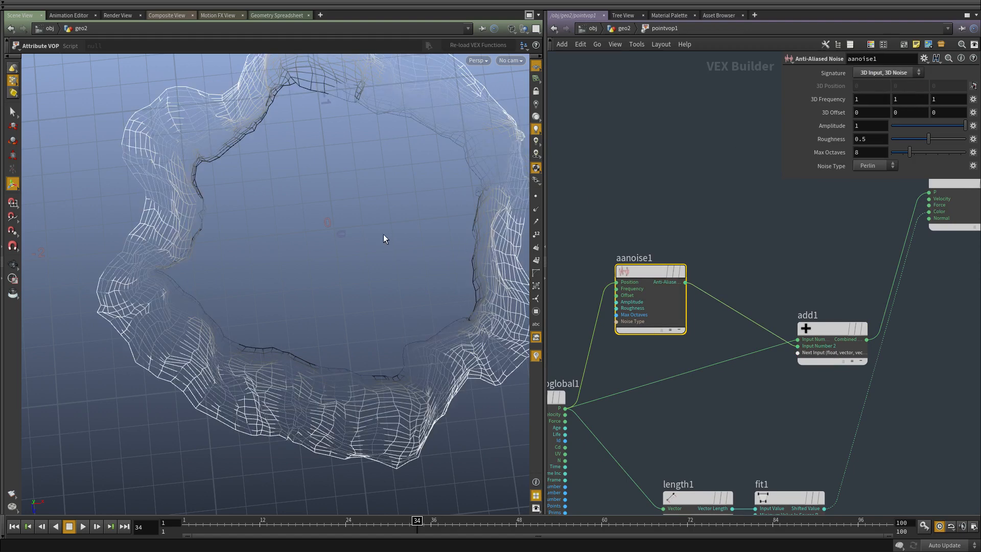
Set aanoise1's 3D Offset to 0, 0.5, 1.5 while viewing the deformed ring at an angle
key(Escape)
mouse_move(438, 278)
mouse_down()
mouse_move(333, 201)
mouse_move(320, 243)
mouse_up()
middle_drag(680, 344, 699, 235)
scroll(698, 236, down, 1)
drag(820, 372, 734, 297)
click(734, 297)
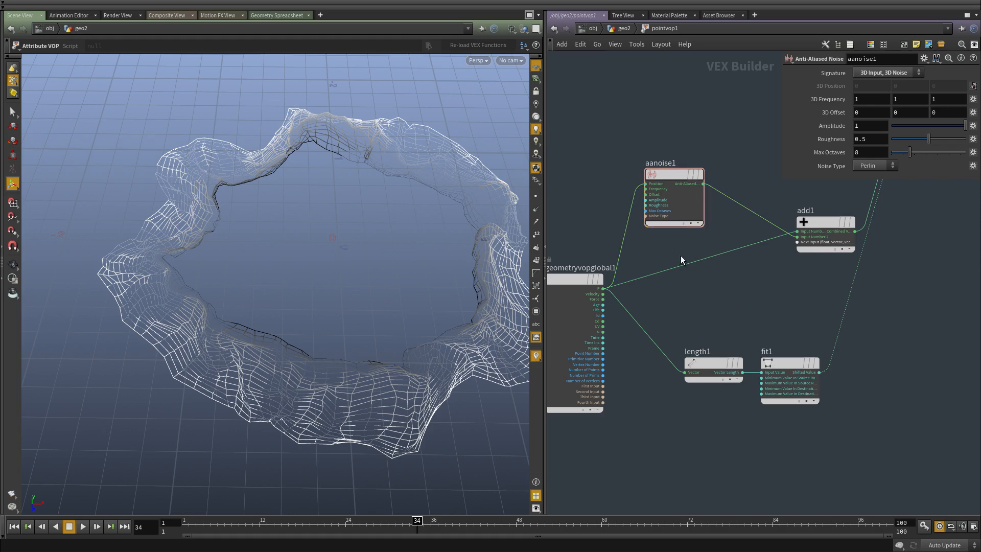
click(674, 202)
middle_drag(942, 113, 970, 113)
mouse_move(942, 113)
middle_down()
mouse_move(907, 115)
mouse_move(930, 115)
middle_up()
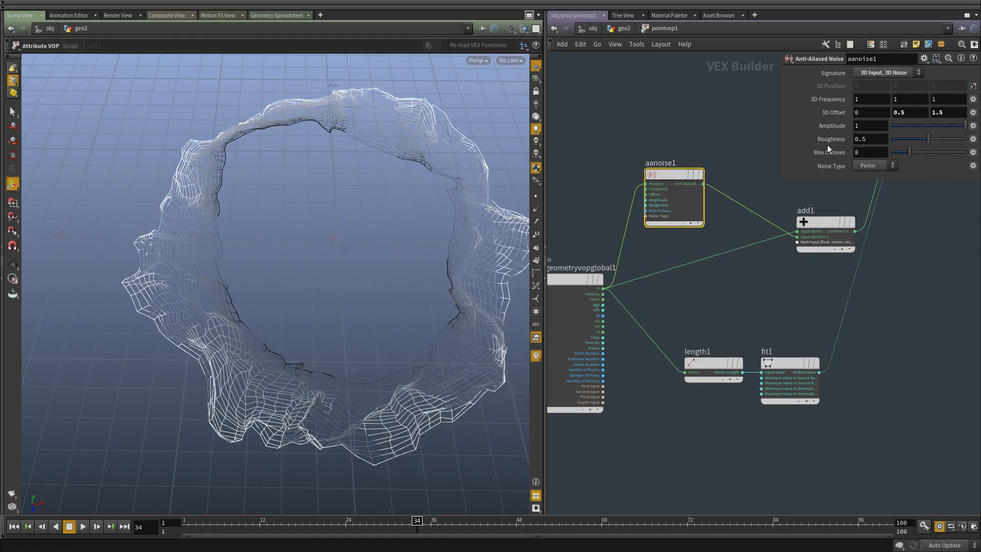
Connect fit1's Shifted Value to aanoise1's Offset and view the ring from above
click(819, 373)
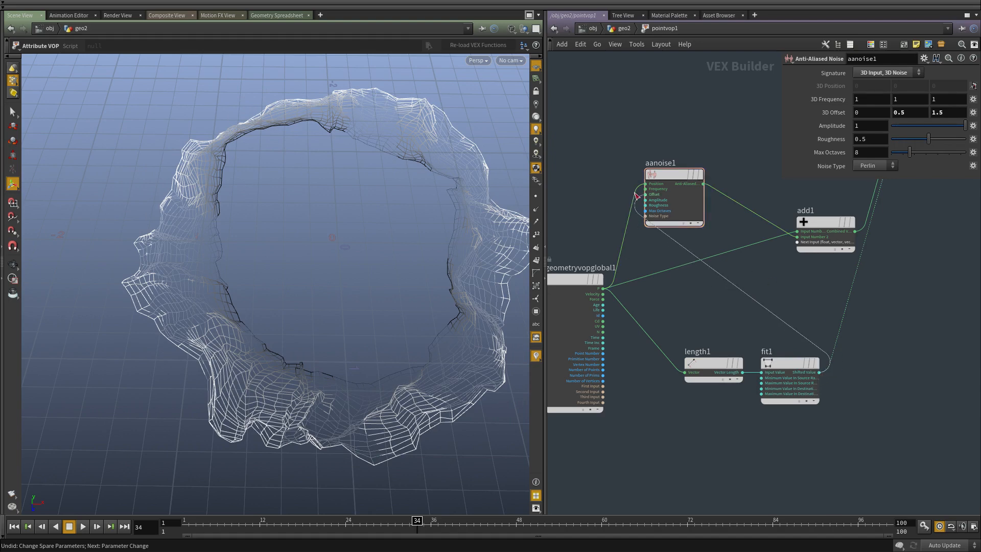
click(638, 196)
middle_drag(741, 289, 748, 234)
drag(363, 321, 370, 373)
middle_drag(825, 405, 814, 361)
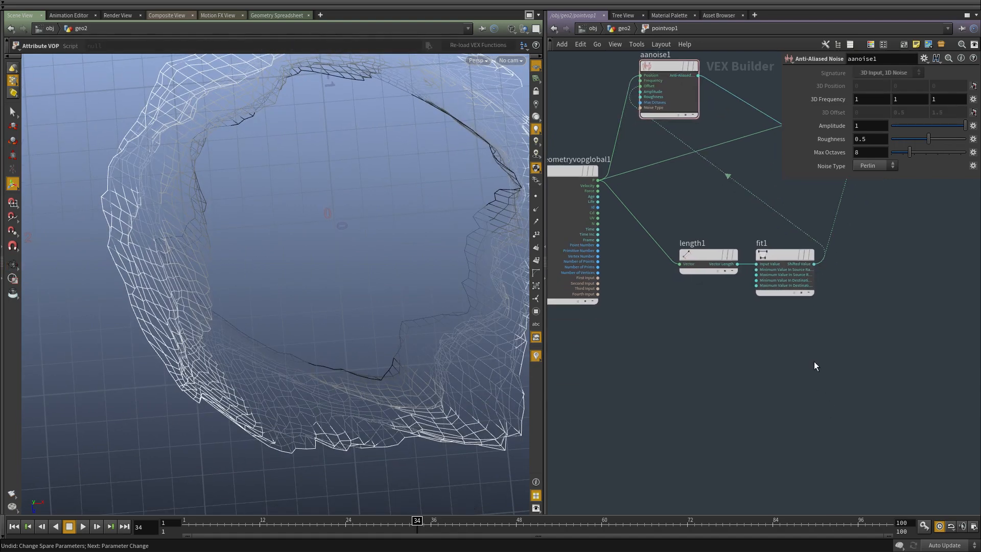
Insert an Add Constant node between fit1 and aanoise1's Offset, and set its Add value to 6.2
key(Tab)
text(ad)
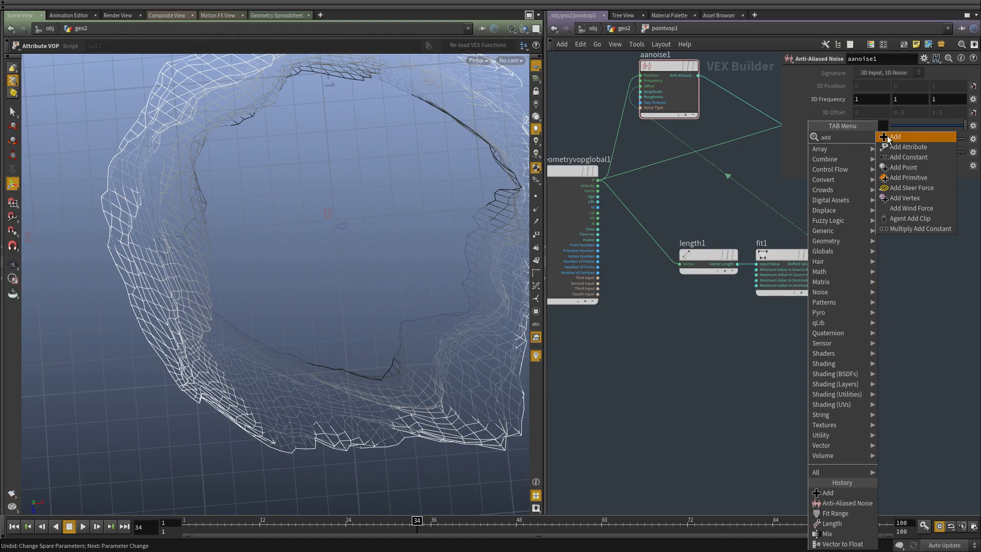
click(903, 160)
click(745, 192)
drag(744, 191, 819, 193)
middle_drag(824, 87, 952, 86)
middle_drag(632, 370, 714, 412)
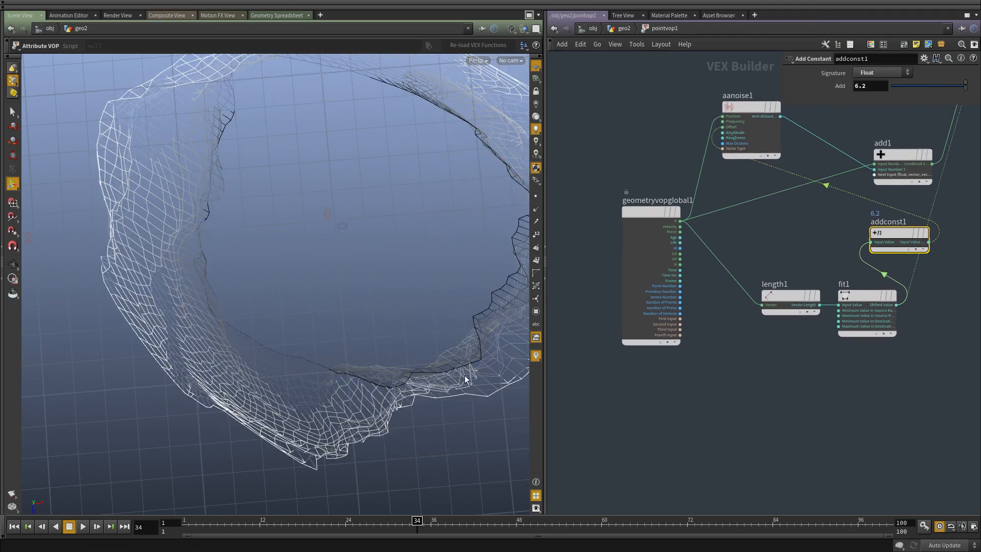
Widen the network pane and rearrange the nodes so aanoise1 and add1 sit beyond addconst1
drag(544, 409, 401, 404)
scroll(716, 400, down, 1)
middle_drag(716, 399, 751, 441)
mouse_move(884, 433)
mouse_down()
mouse_move(672, 332)
mouse_move(637, 292)
mouse_up()
key(l)
scroll(664, 220, up, 2)
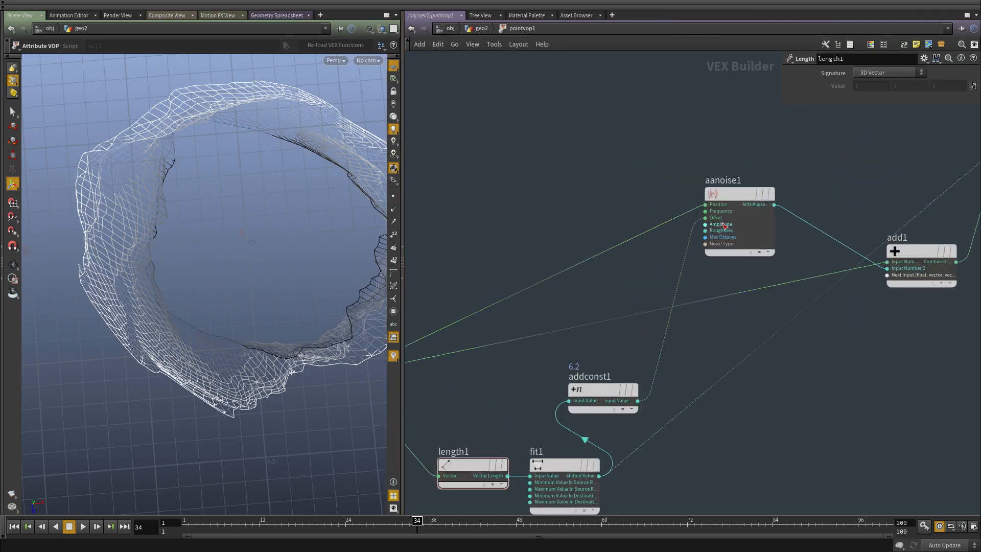
Disconnect addconst1 from aanoise1's Offset and set the 3D Offset to 0.9, 1.1, 2.1
drag(637, 199, 635, 198)
drag(739, 140, 765, 262)
middle_drag(660, 283, 808, 271)
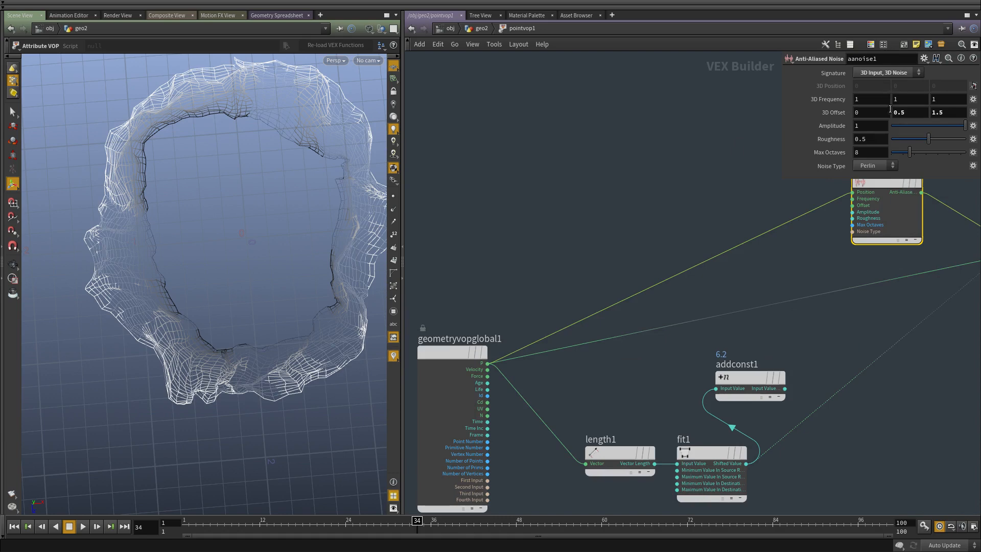
middle_drag(882, 113, 970, 113)
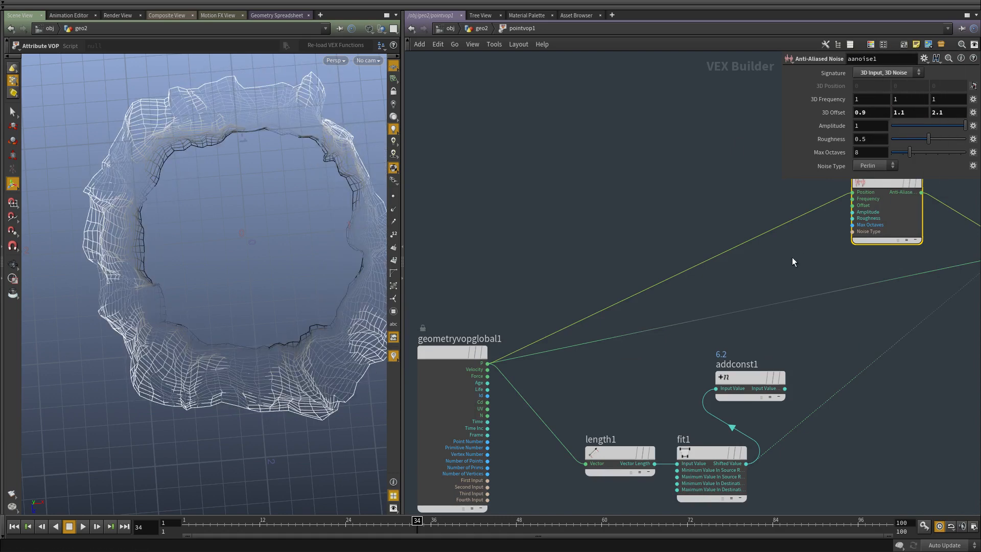
Examine the wiring around length1, fit1 and addconst1, and the noise-deformed ring from several angles
scroll(792, 257, down, 1)
middle_drag(762, 297, 784, 241)
middle_drag(801, 279, 706, 342)
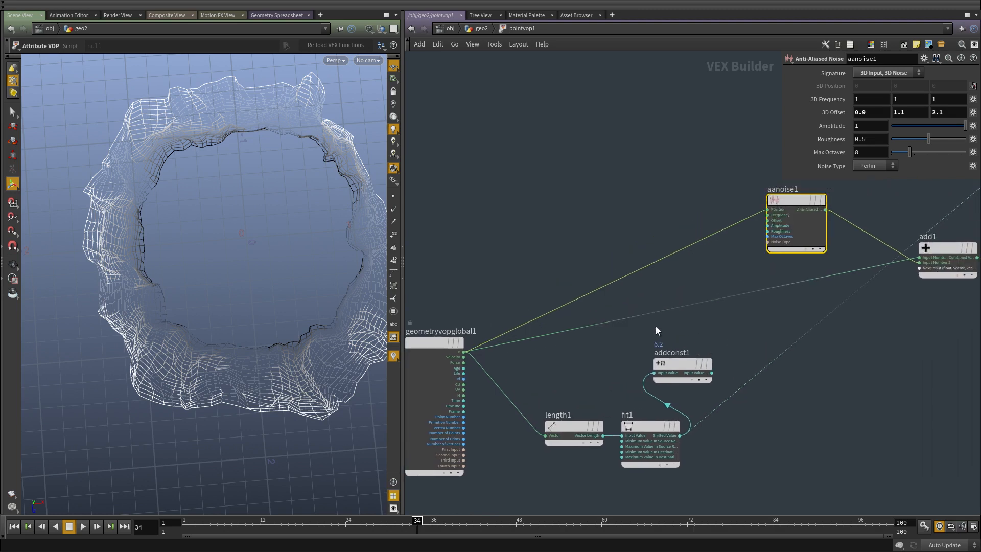
scroll(752, 199, up, 1)
middle_drag(678, 238, 699, 197)
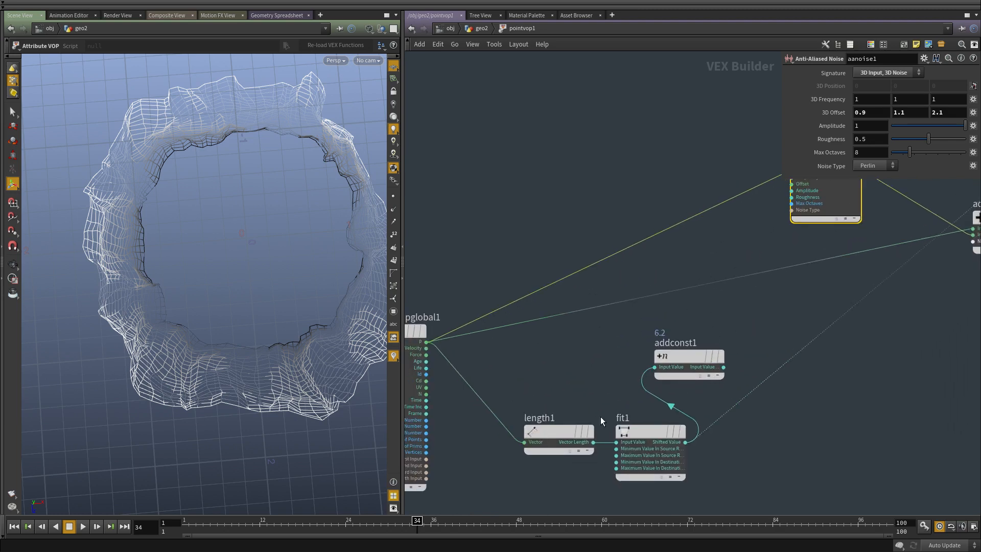
click(537, 148)
alt+drag(270, 266, 142, 282)
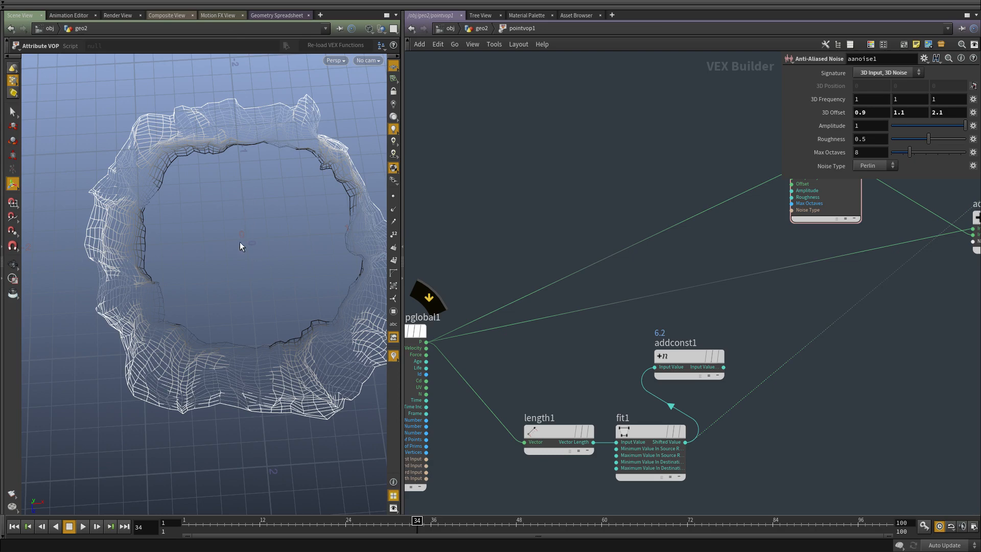
alt+drag(242, 246, 199, 272)
alt+drag(169, 331, 205, 286)
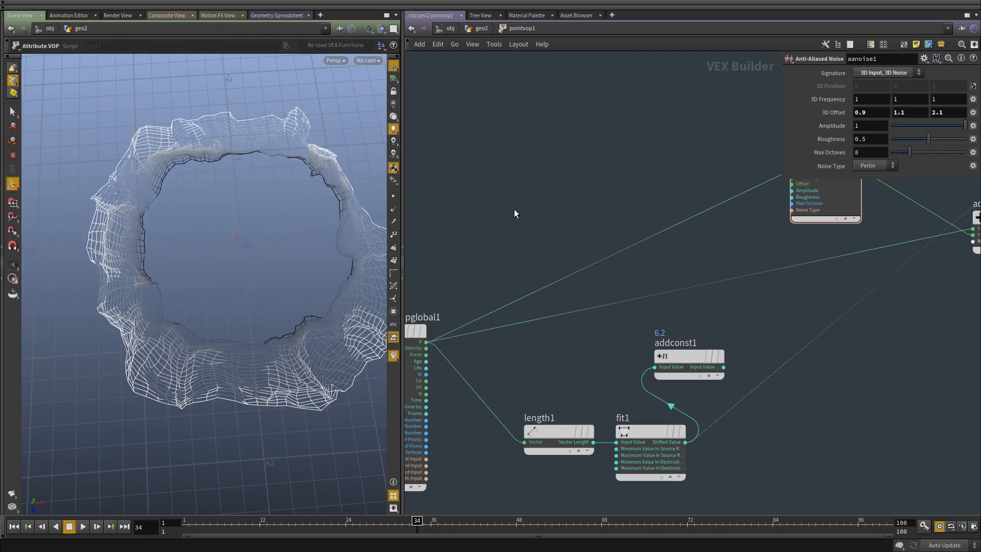
Display blast1's result in geo2 and inspect the flat ring from the side and from above
key(u)
click(581, 267)
alt+drag(225, 324, 175, 225)
click(517, 262)
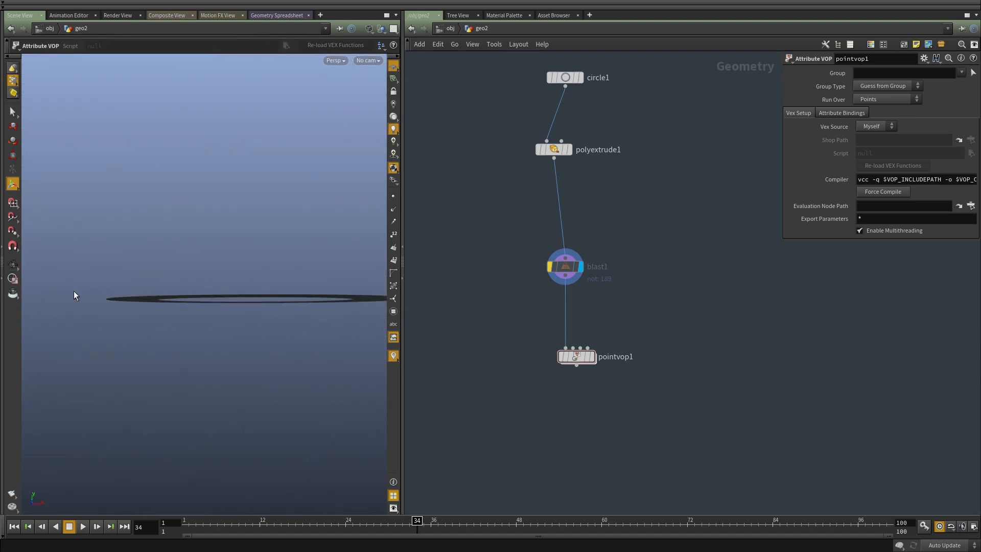
alt+drag(345, 295, 209, 378)
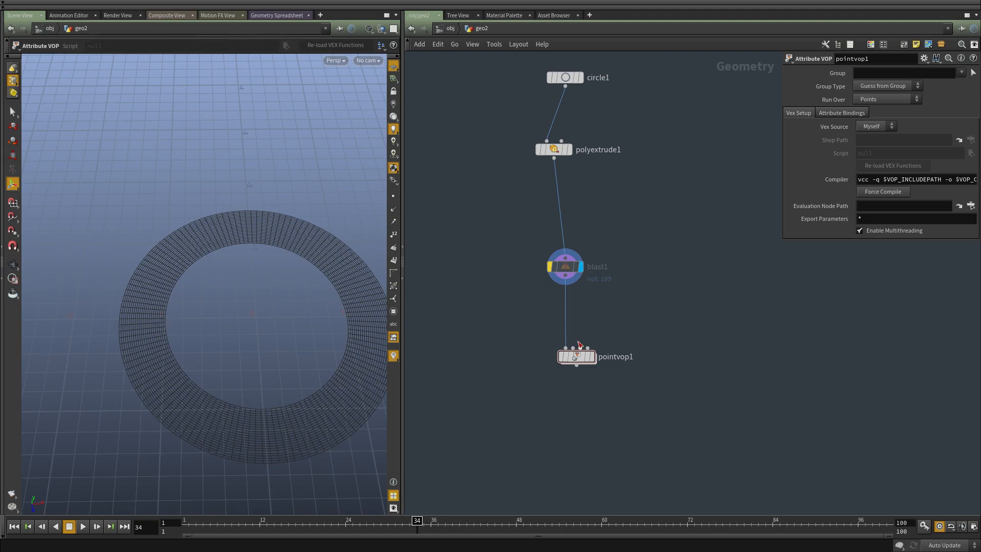
Inside pointvop1, add a Vector to Float node and feed the global P into it
double_click(576, 356)
key(Tab)
text(vec)
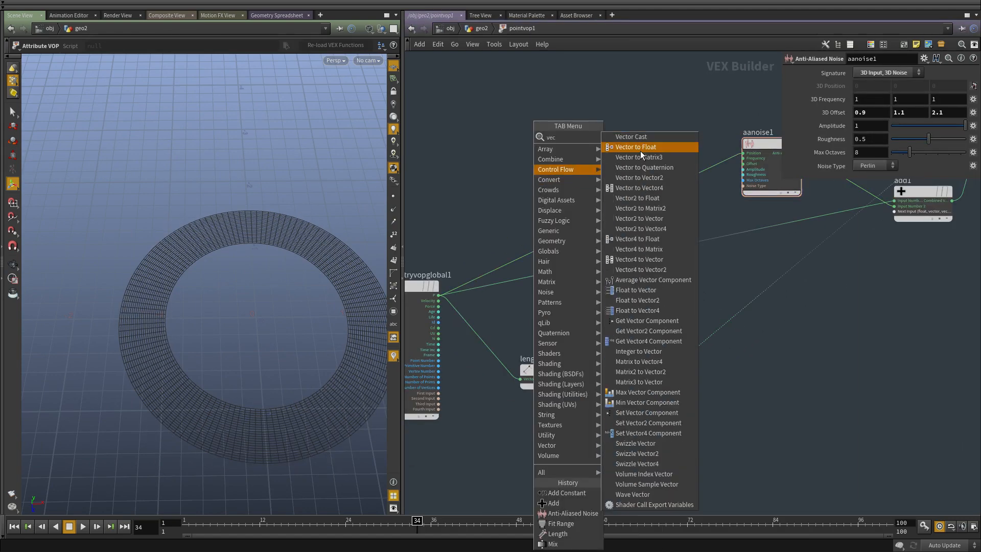
click(640, 150)
click(557, 163)
drag(439, 295, 525, 166)
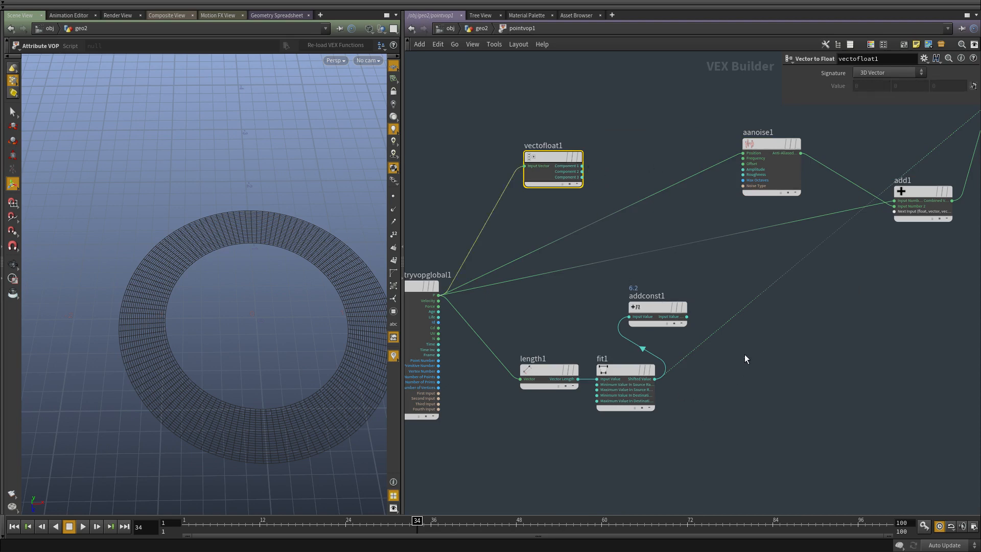
Add a Float to Vector node fed by vectofloat1's components 1 and 3, with addconst1's output as Component 2
click(814, 250)
middle_drag(875, 279, 848, 302)
key(Tab)
text(float to ve)
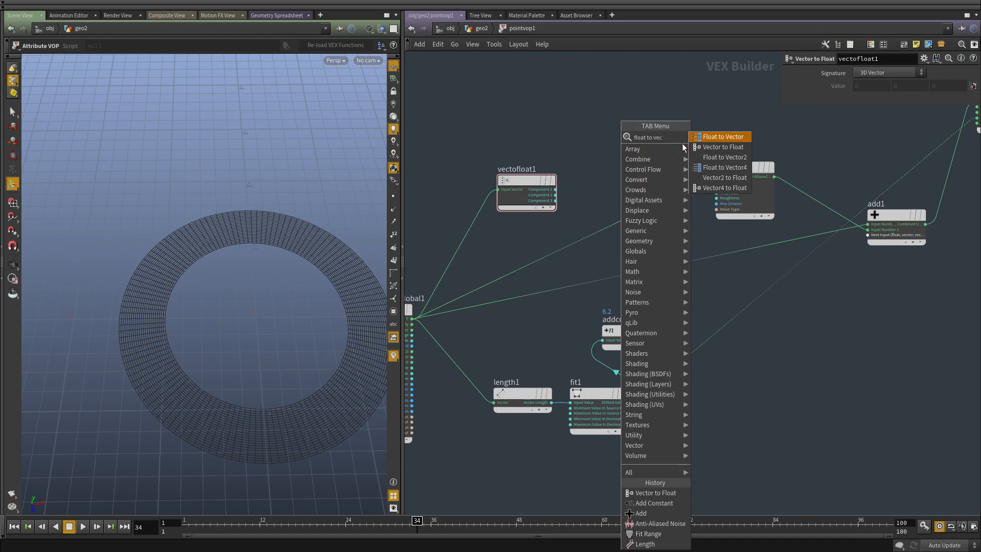
click(716, 137)
click(669, 159)
scroll(532, 194, up, 2)
mouse_move(568, 189)
mouse_down()
mouse_move(649, 180)
mouse_move(568, 207)
mouse_up()
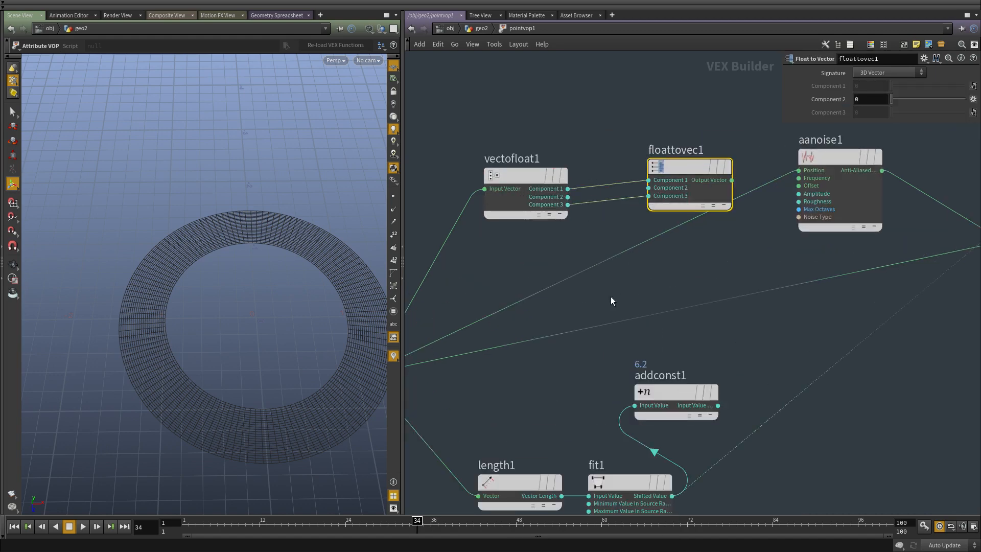
drag(719, 405, 642, 193)
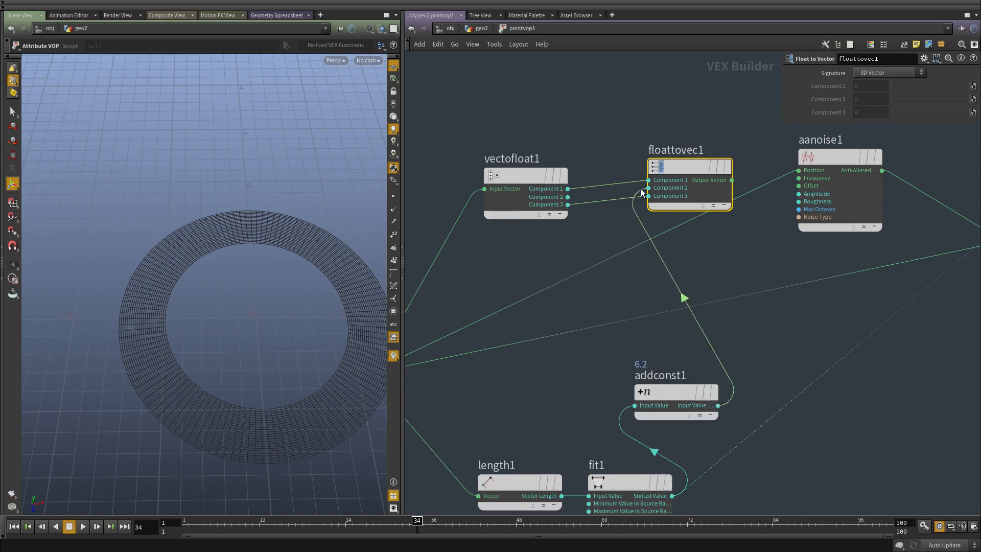
Connect floattovec1's Output Vector to aanoise1's Position in place of the global P
middle_drag(739, 261, 629, 322)
scroll(638, 319, down, 1)
scroll(823, 331, up, 1)
scroll(674, 272, up, 1)
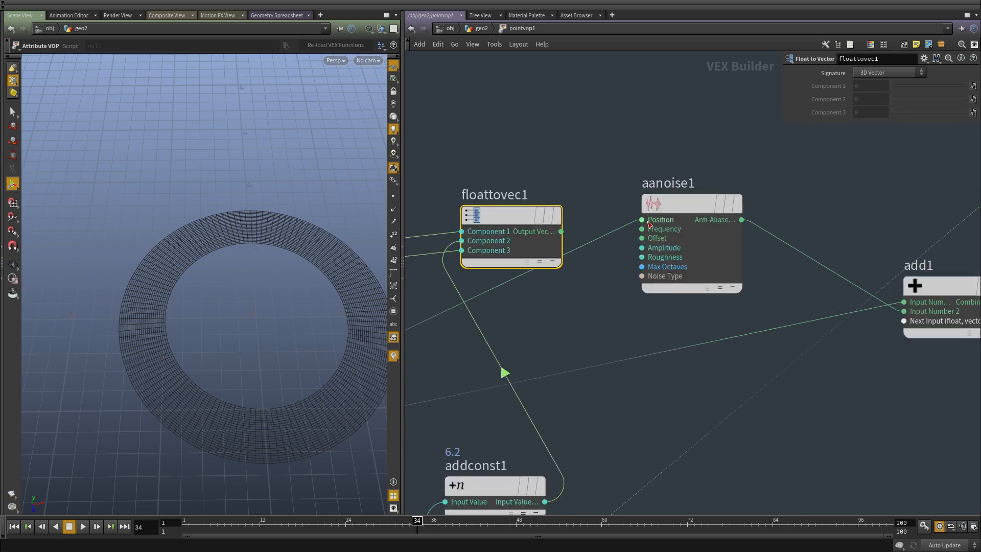
drag(645, 220, 569, 231)
Disconnect fit1 from the output's Color, and display pointvop1's result in geo2
middle_drag(616, 313, 618, 332)
scroll(654, 350, down, 1)
scroll(894, 396, down, 3)
middle_drag(951, 386, 730, 392)
scroll(730, 391, up, 1)
click(731, 252)
drag(644, 243, 650, 240)
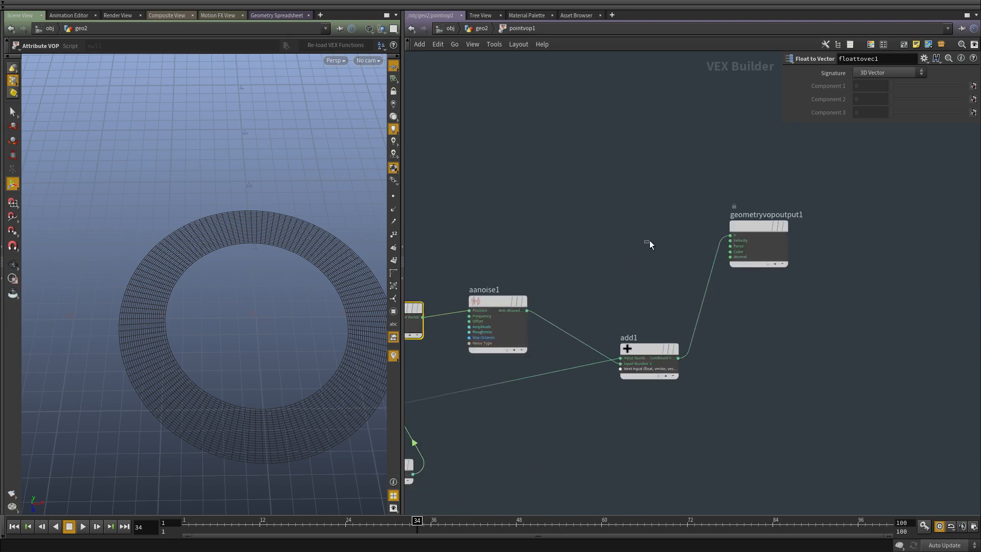
key(u)
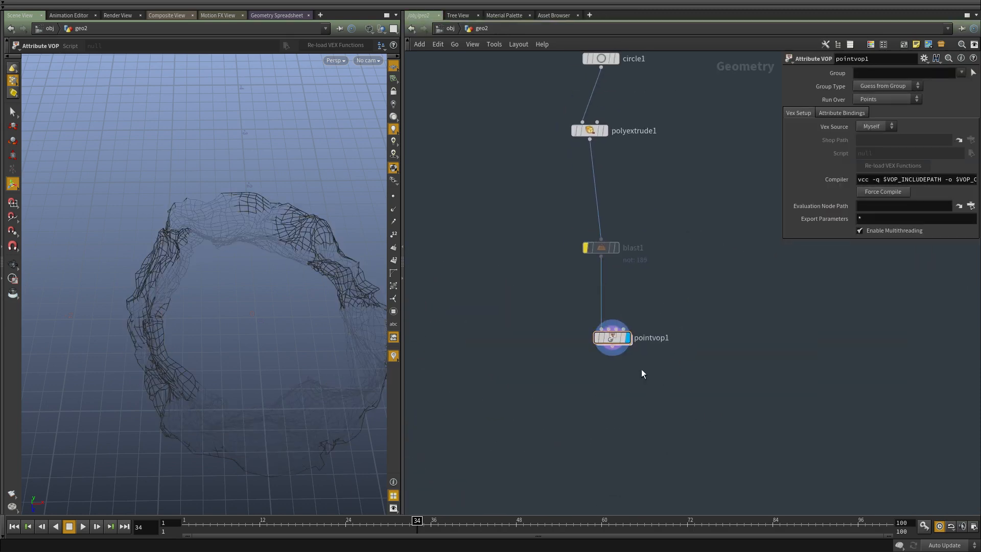
Inside pointvop1, set addconst1's Add value to 4.17 and aanoise1's Amplitude to .1
double_click(625, 338)
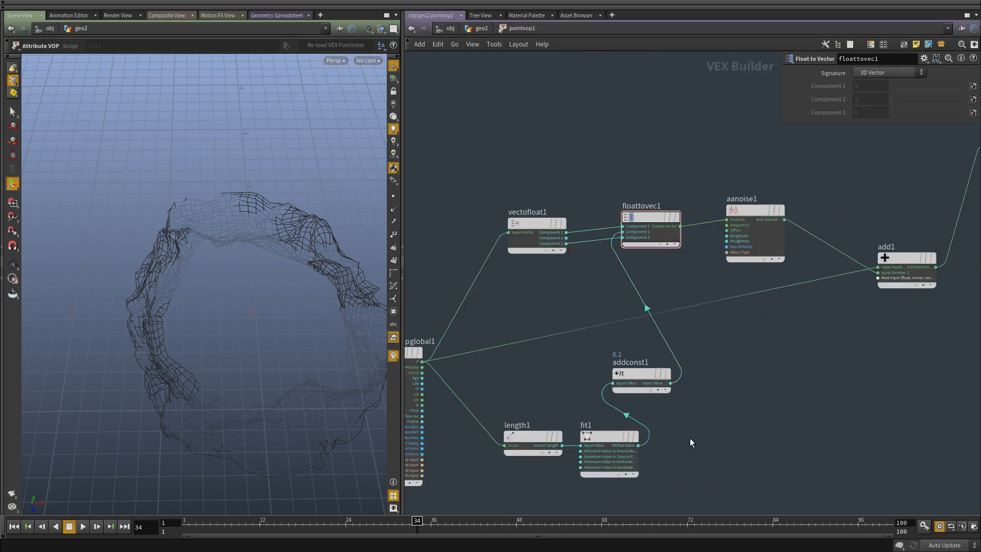
middle_drag(878, 86, 777, 86)
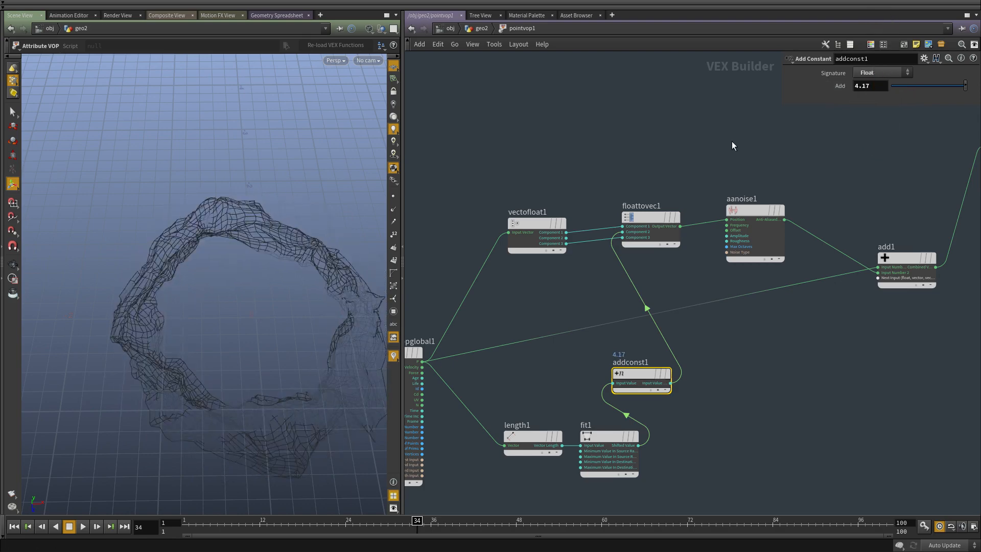
click(745, 216)
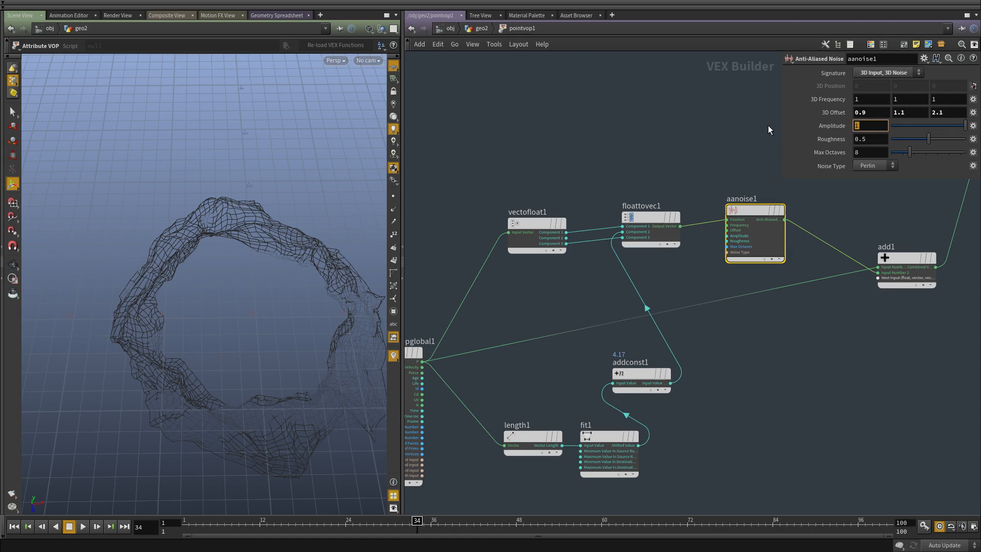
text(.1)
key(Return)
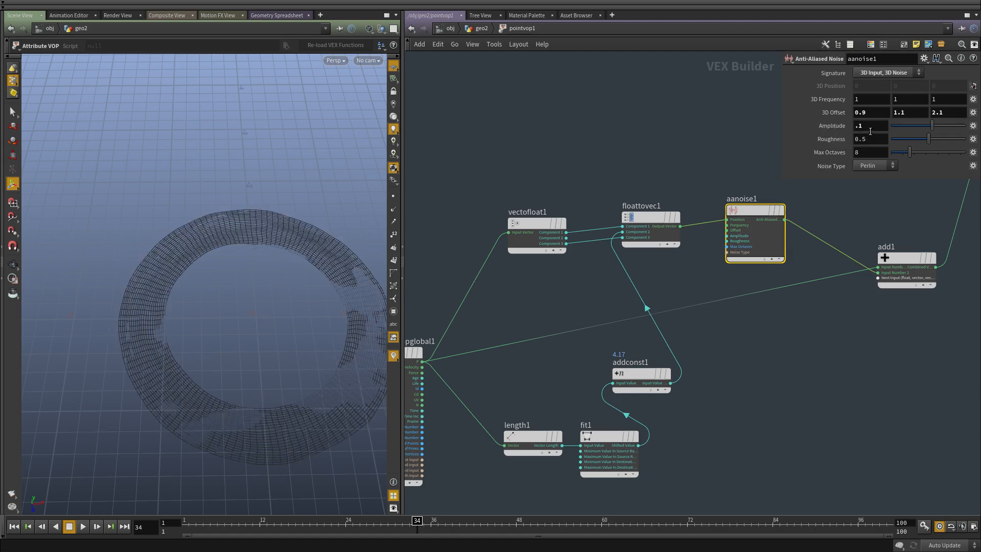
Set aanoise1's Amplitude to .2 and addconst1's Add value to -9.53
click(654, 164)
middle_drag(652, 154, 649, 184)
alt+drag(195, 271, 204, 305)
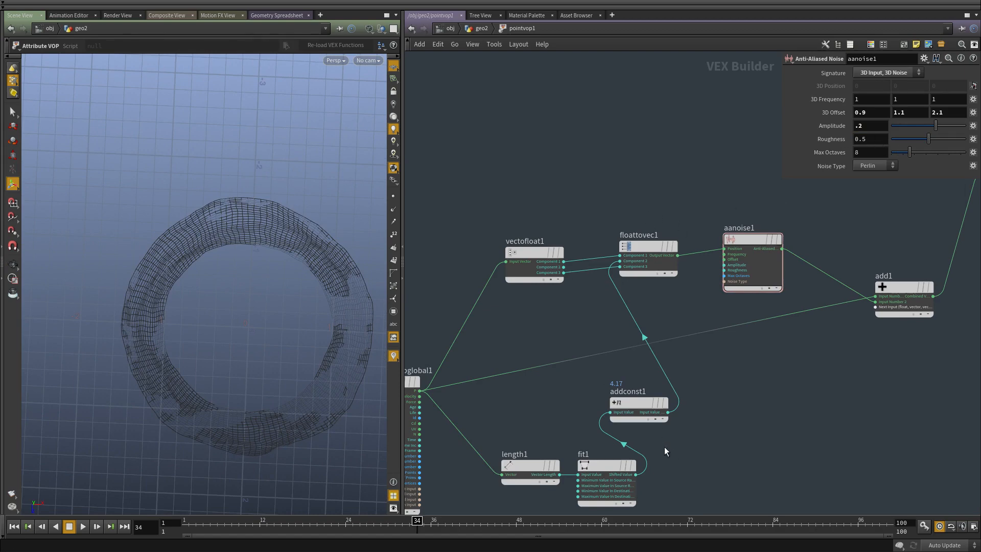
click(660, 415)
middle_drag(861, 97, 239, 171)
alt+drag(189, 294, 94, 276)
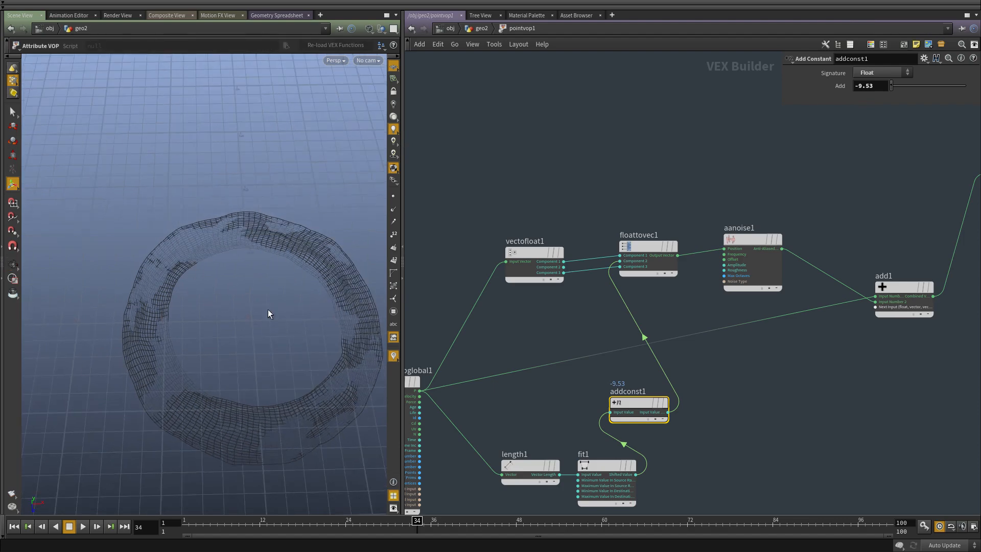
Set aanoise1's 3D Frequency to 3 on X and 4.8 on Z
middle_drag(630, 191, 621, 167)
click(744, 240)
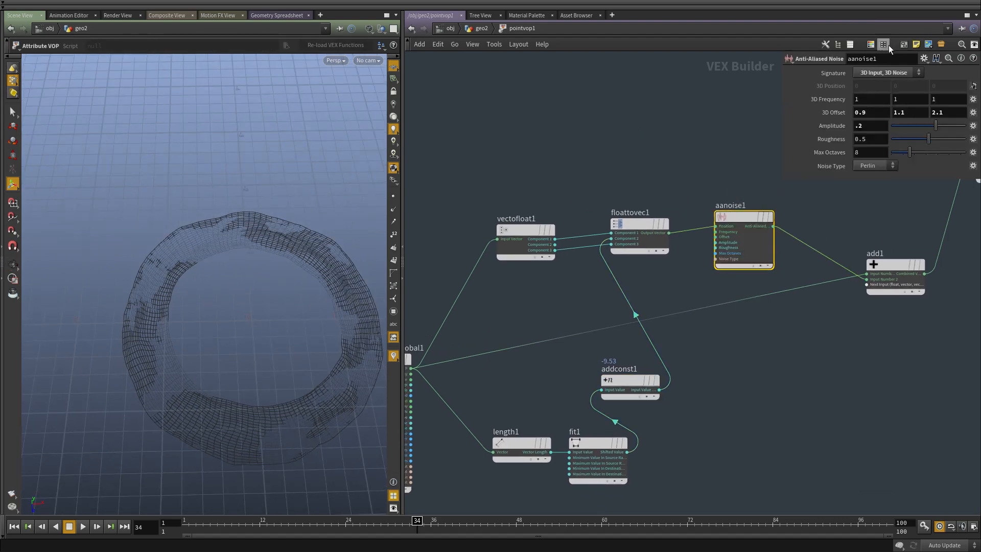
middle_click(871, 99)
middle_drag(871, 99, 976, 103)
drag(300, 222, 287, 274)
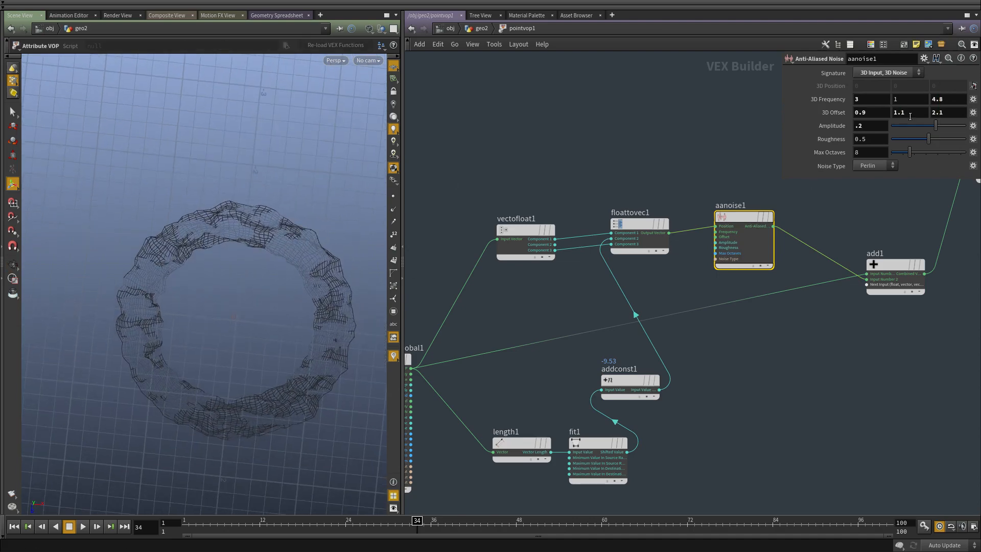
Adjust aanoise1's Y frequency, settling on .1
middle_click(908, 101)
middle_drag(908, 101, 976, 131)
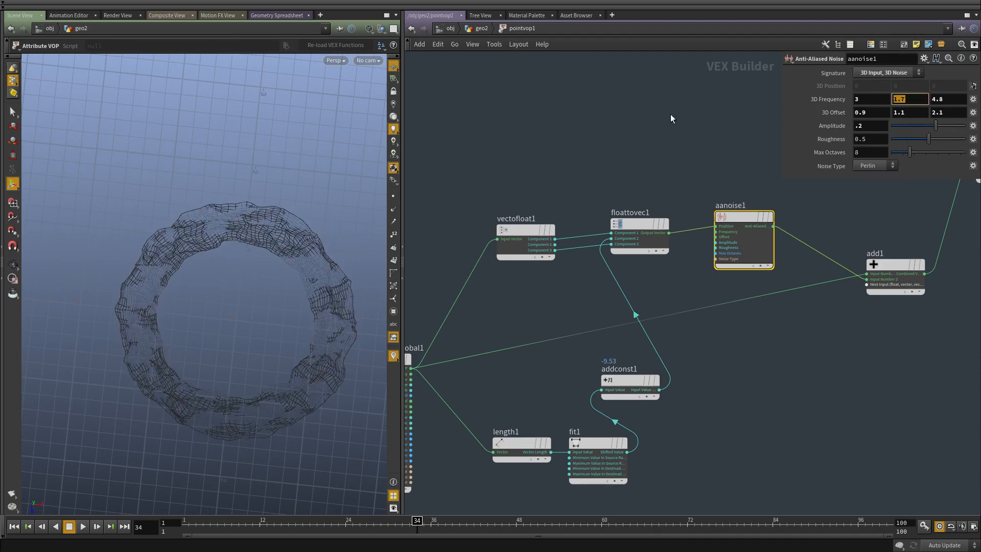
text(.1)
key(Return)
Leave the VOP network and show the undistorted ring at blast1 in geo2
key(u)
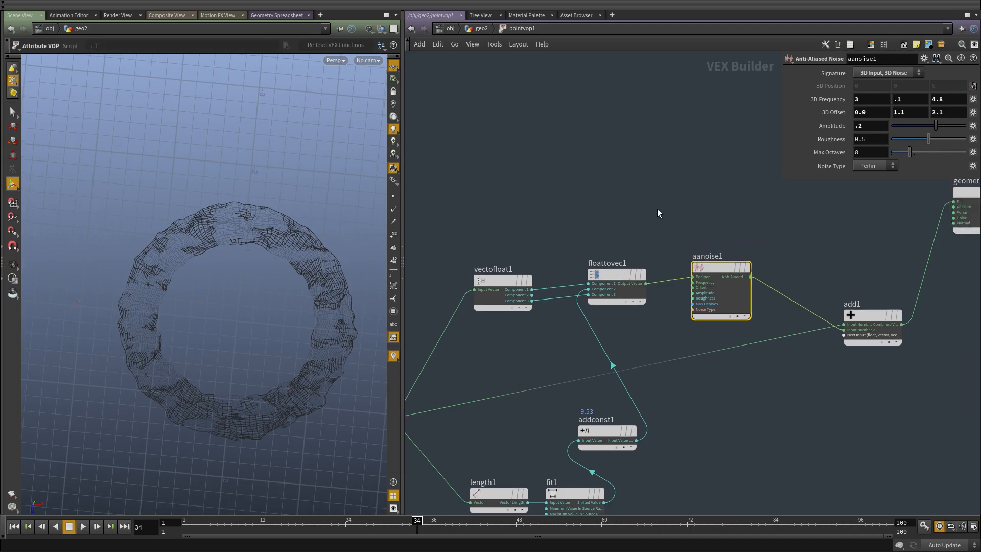
click(610, 212)
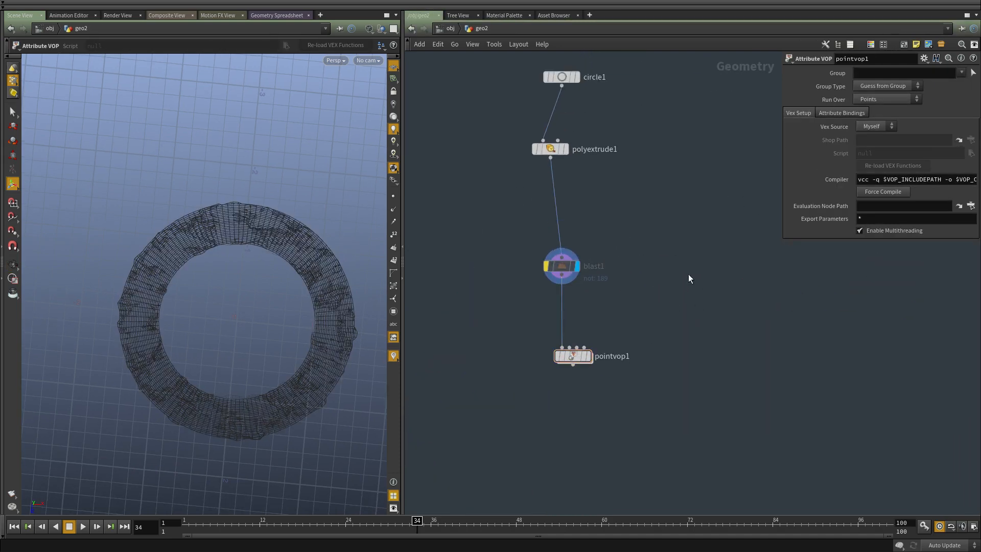
click(562, 266)
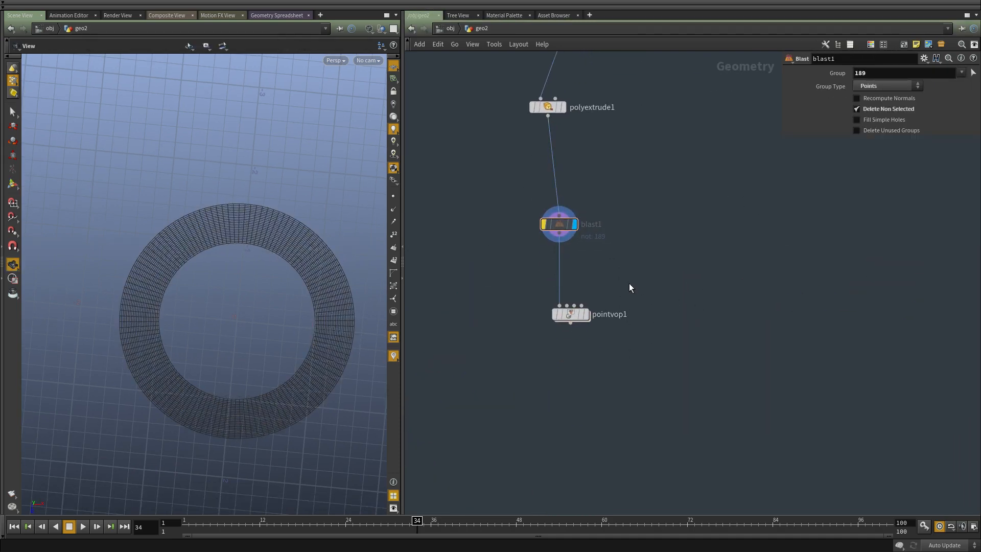
click(556, 224)
middle_drag(651, 219, 644, 317)
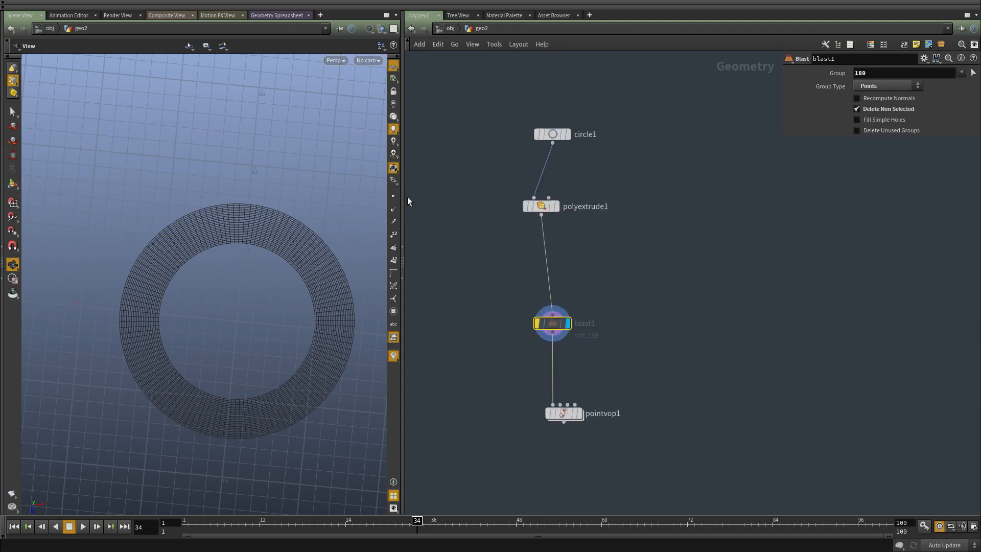
Check the ring's points with the point display, and switch the viewport from wireframe to shaded
click(393, 196)
drag(342, 235, 219, 274)
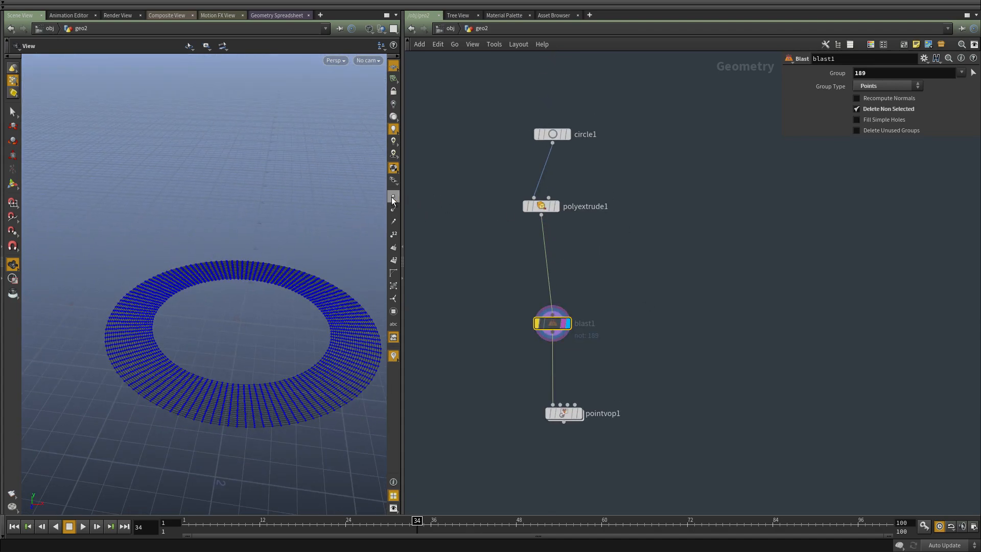
key(w)
drag(208, 337, 209, 257)
middle_drag(636, 250, 619, 320)
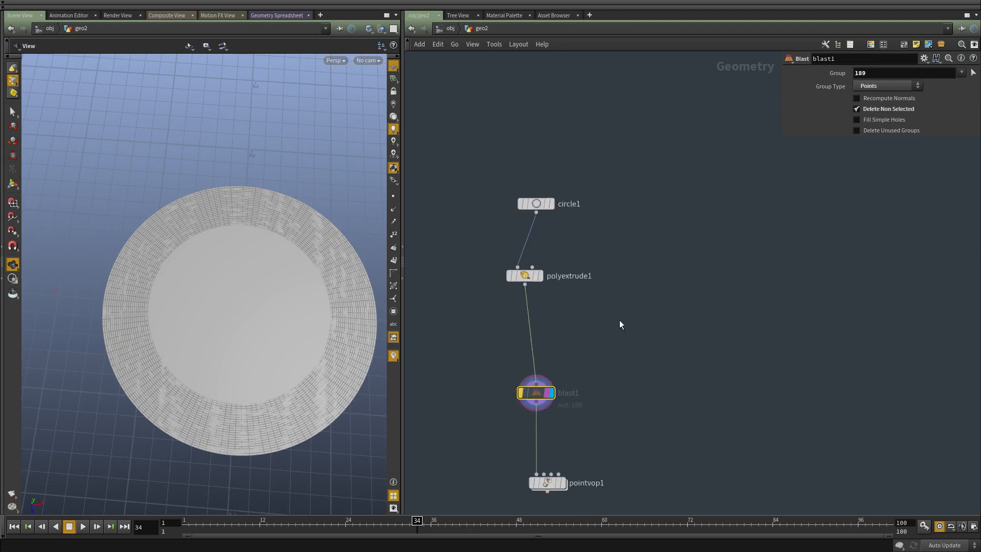
Display polyextrude1 and turn off its Output Front and Output Back options
click(525, 276)
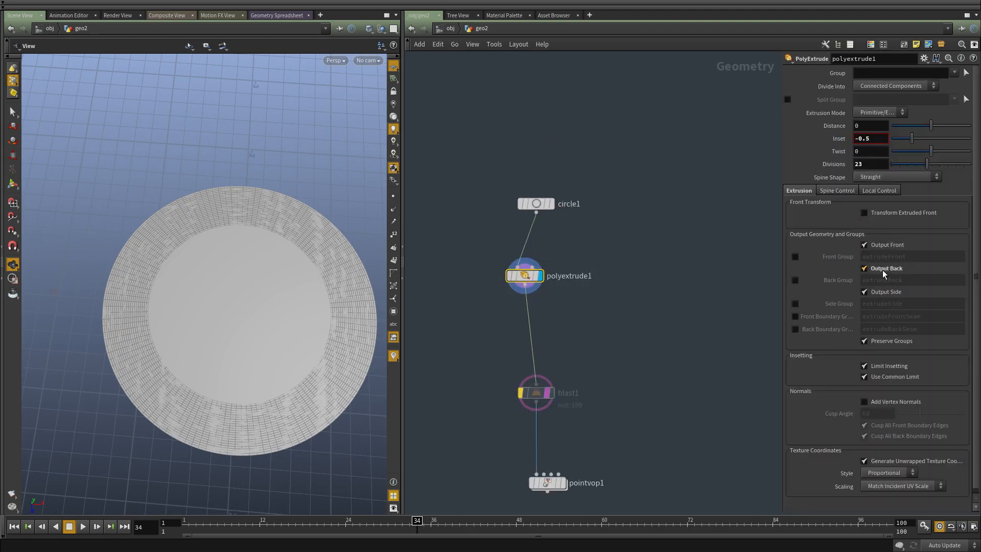
click(881, 247)
middle_drag(620, 351, 624, 258)
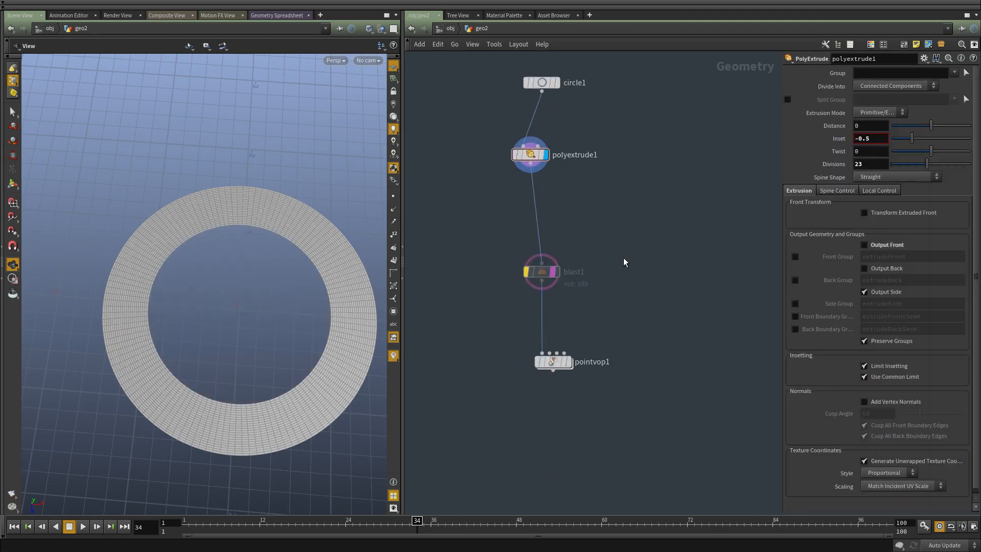
Display blast1's result and examine the ring's polygon grid up close
click(542, 272)
click(557, 272)
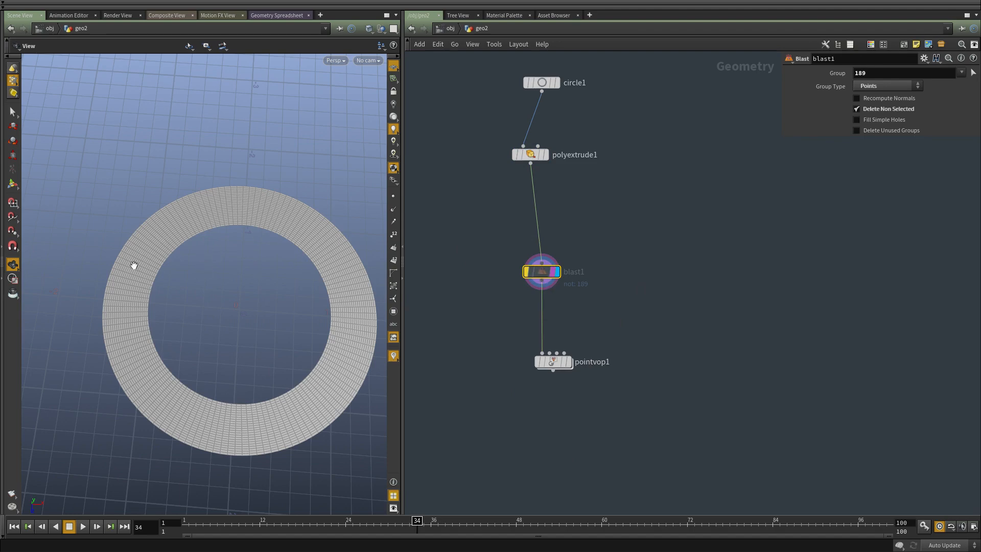
scroll(186, 260, up, 5)
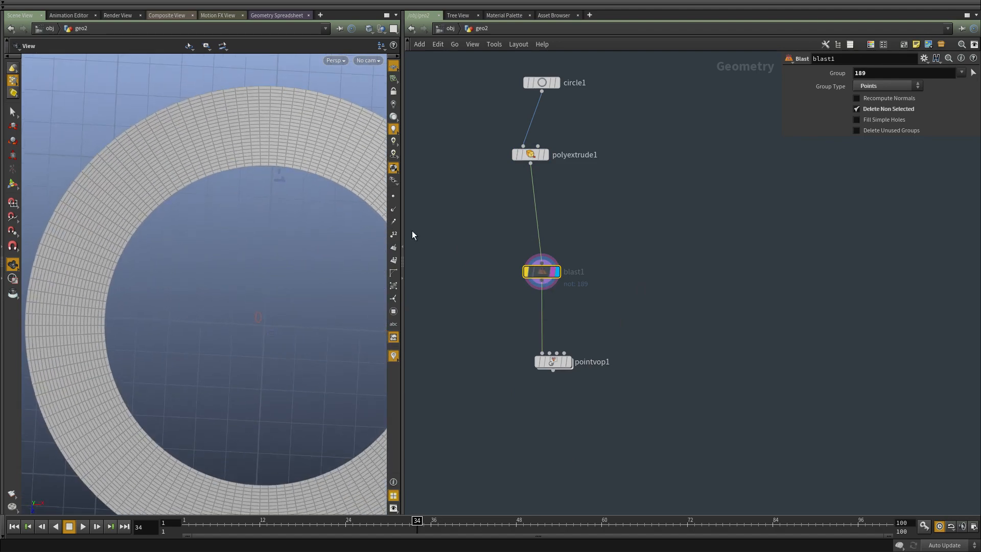
middle_drag(143, 247, 212, 293)
scroll(212, 293, up, 4)
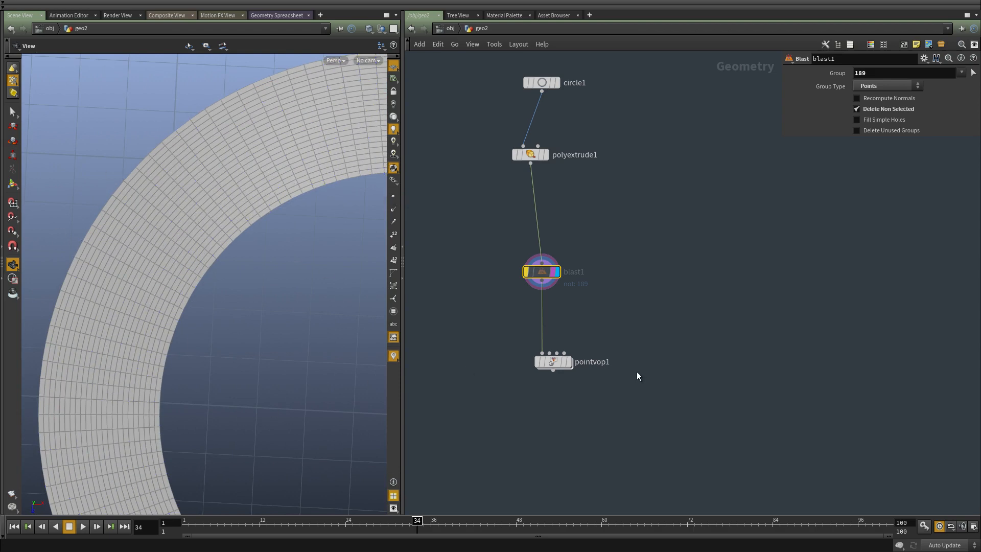
Insert a Scatter node between blast1 and pointvop1 and display it
middle_drag(637, 372, 621, 290)
key(Tab)
text(sc)
click(674, 160)
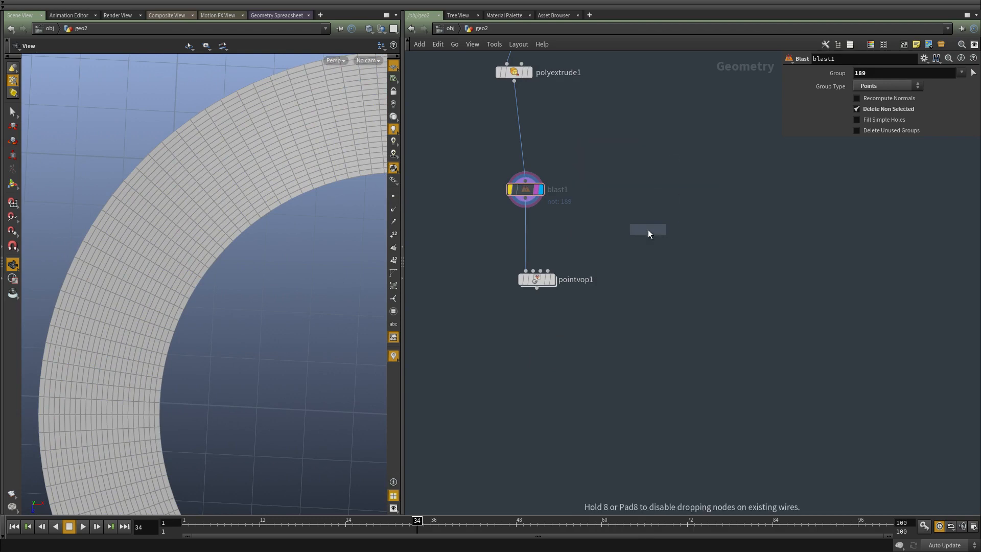
click(650, 233)
drag(643, 230, 483, 213)
middle_drag(585, 233, 600, 298)
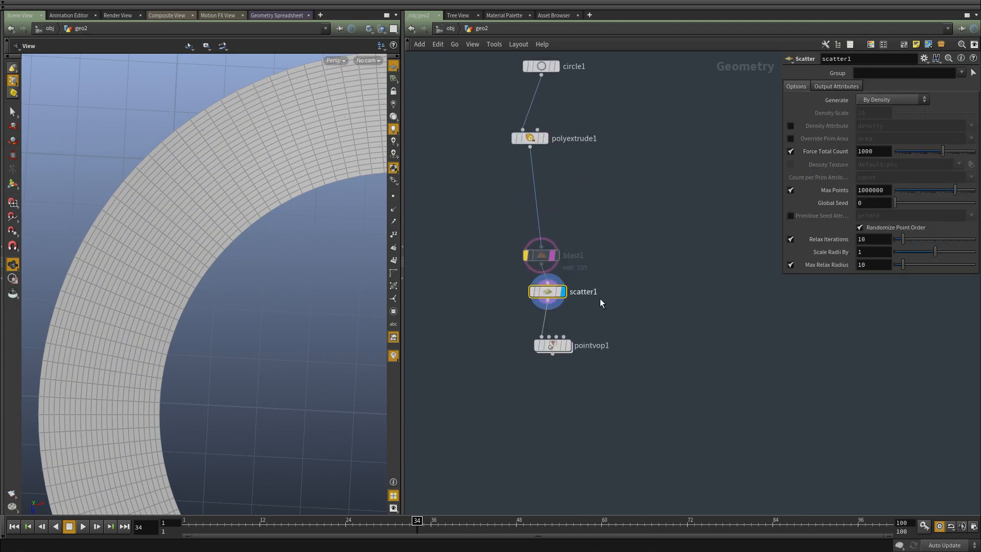
drag(627, 315, 439, 288)
middle_drag(685, 289, 691, 330)
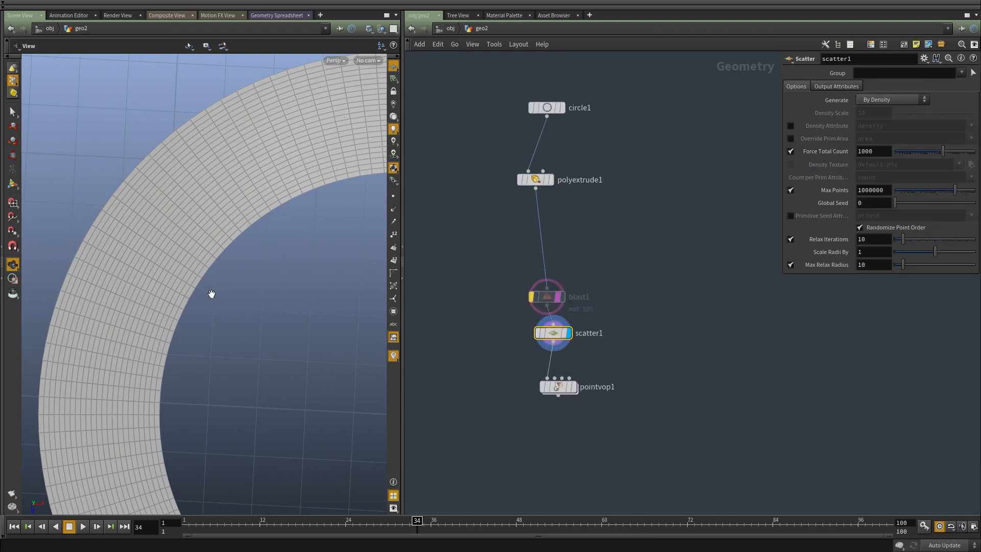
Remove blast1 from the chain and place scatter1 directly below polyextrude1, with scatter1 displayed
scroll(211, 293, down, 4)
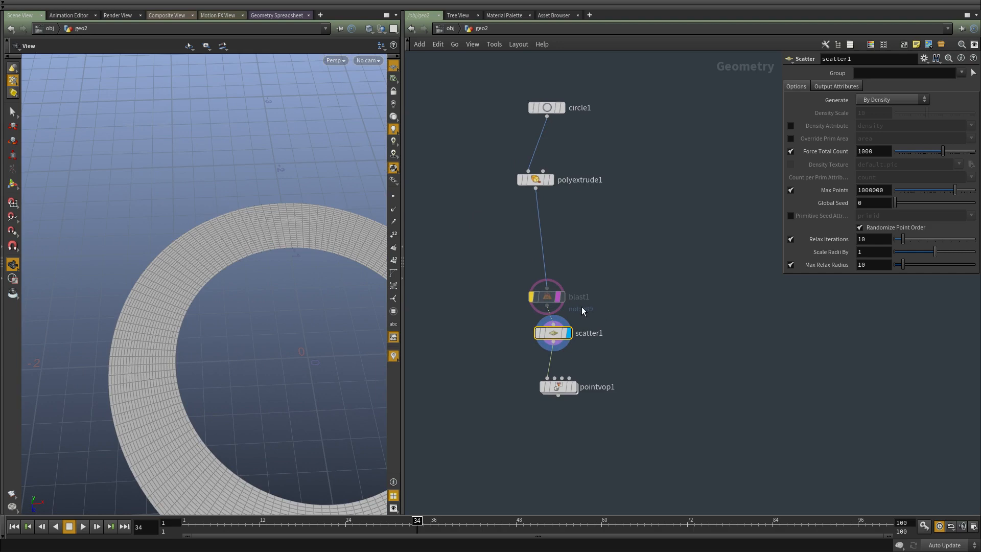
click(581, 291)
key(ctrl+x)
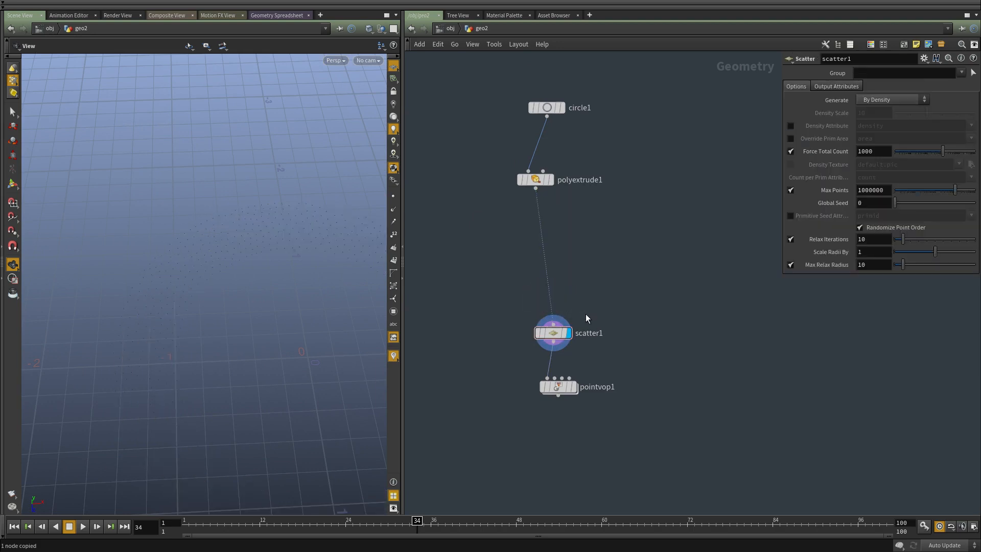
drag(169, 305, 159, 360)
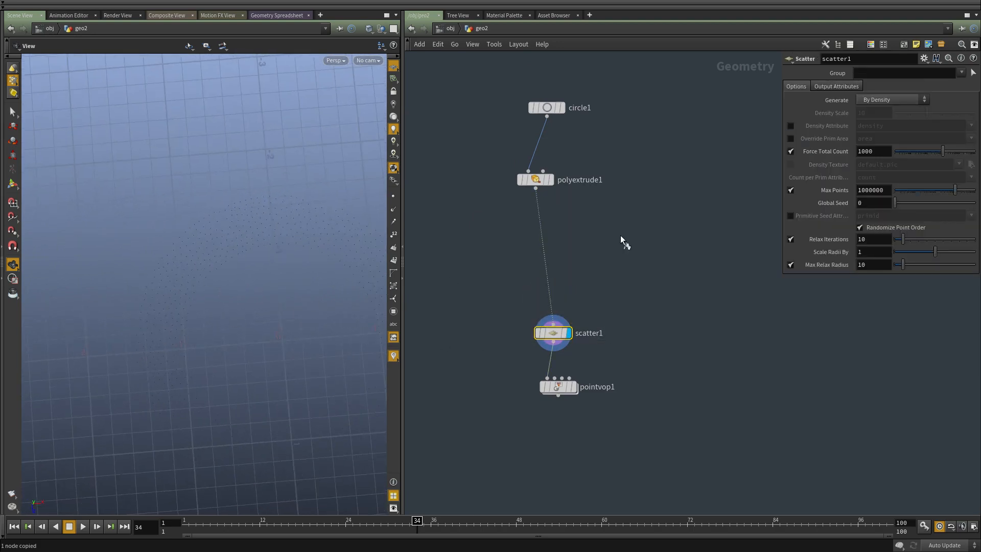
click(551, 180)
click(570, 333)
drag(553, 333, 535, 282)
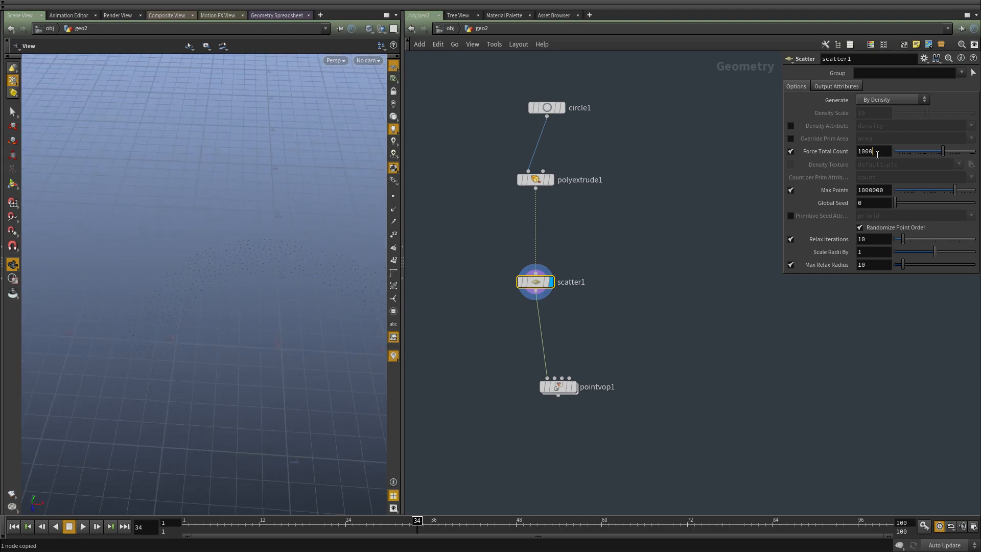
Set scatter1's Force Total Count to 10000
text(0)
key(Return)
drag(314, 291, 304, 326)
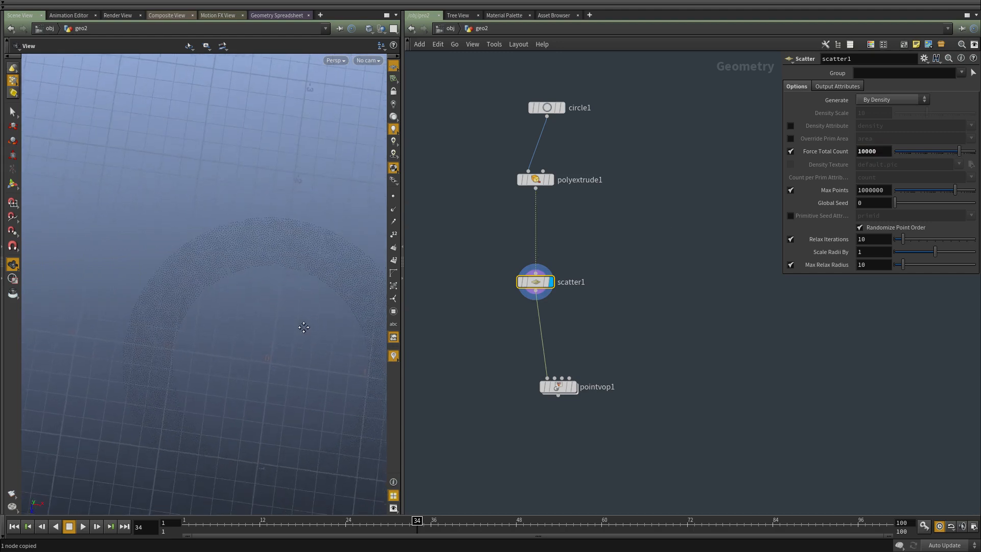
middle_drag(305, 327, 296, 251)
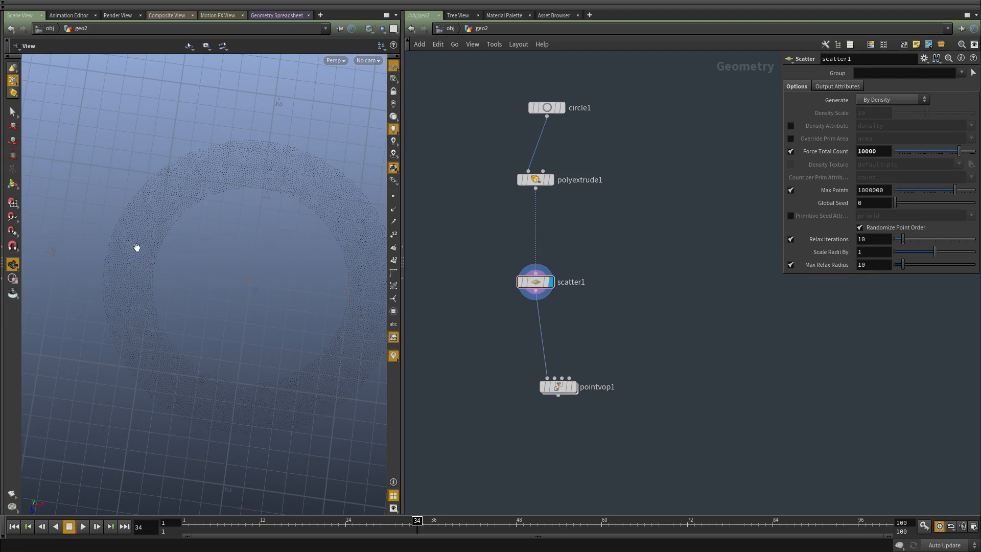
right_drag(136, 247, 198, 251)
Hide the viewport's reference grid and examine how the scattered points are distributed on the ring
click(396, 67)
middle_drag(57, 213, 156, 287)
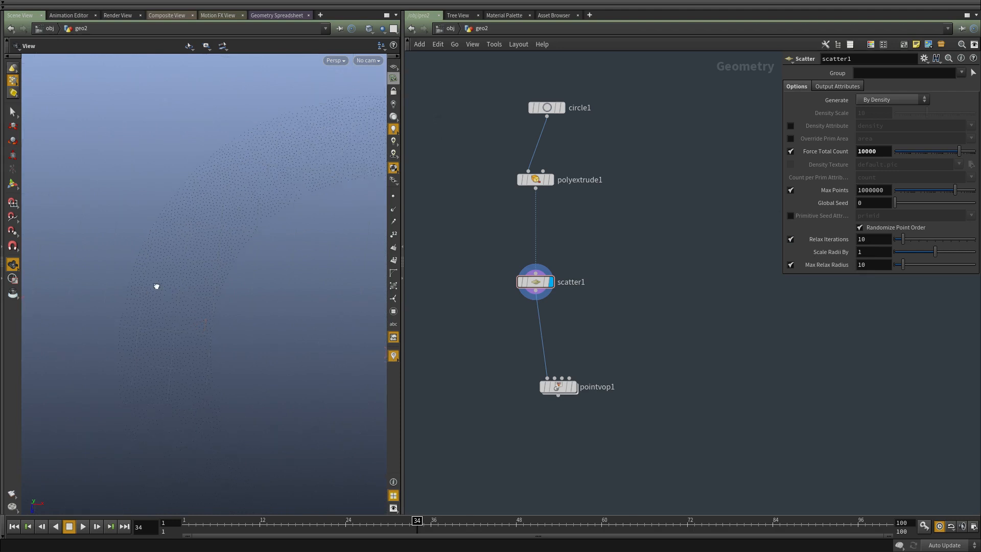
drag(120, 207, 77, 179)
middle_drag(209, 412, 104, 314)
middle_drag(193, 421, 275, 386)
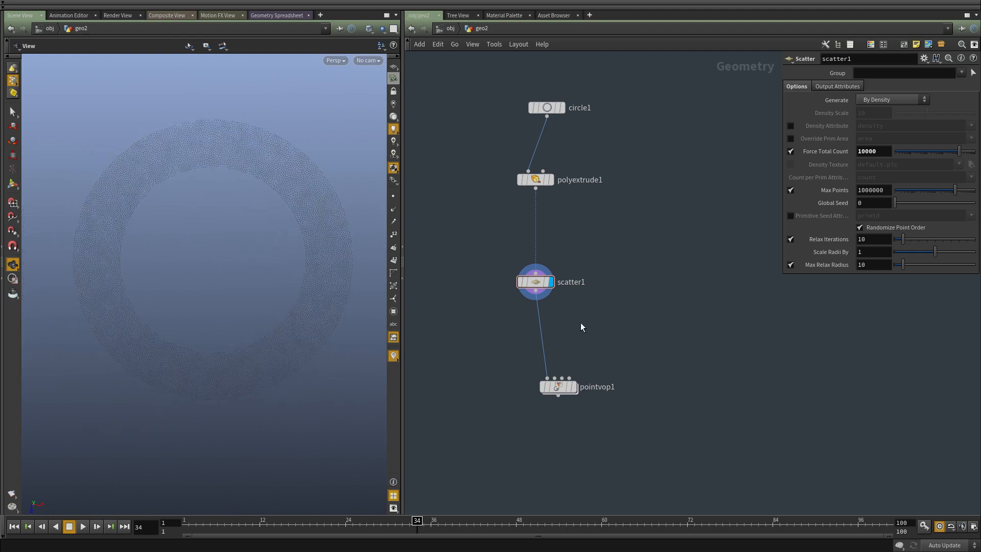
Turn off Relax Iterations on scatter1 and raise its Force Total Count to 1000000
click(791, 239)
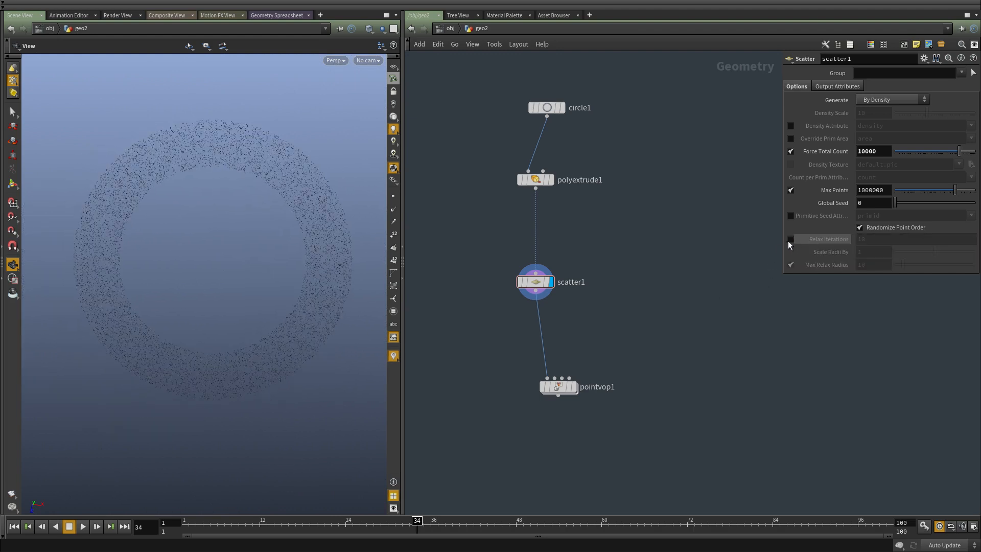
middle_drag(223, 199, 238, 250)
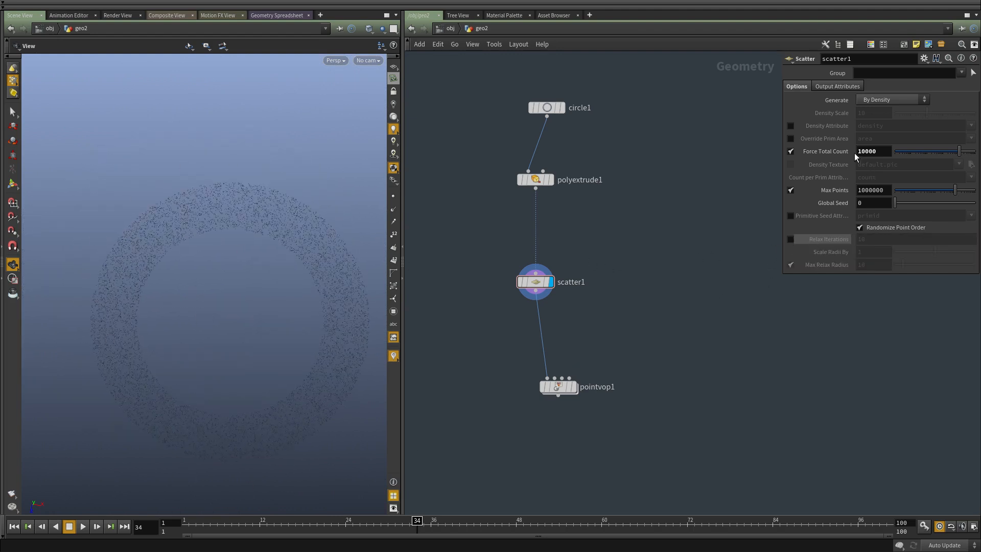
click(884, 152)
text(0)
key(Return)
right_drag(148, 405, 180, 403)
text(00)
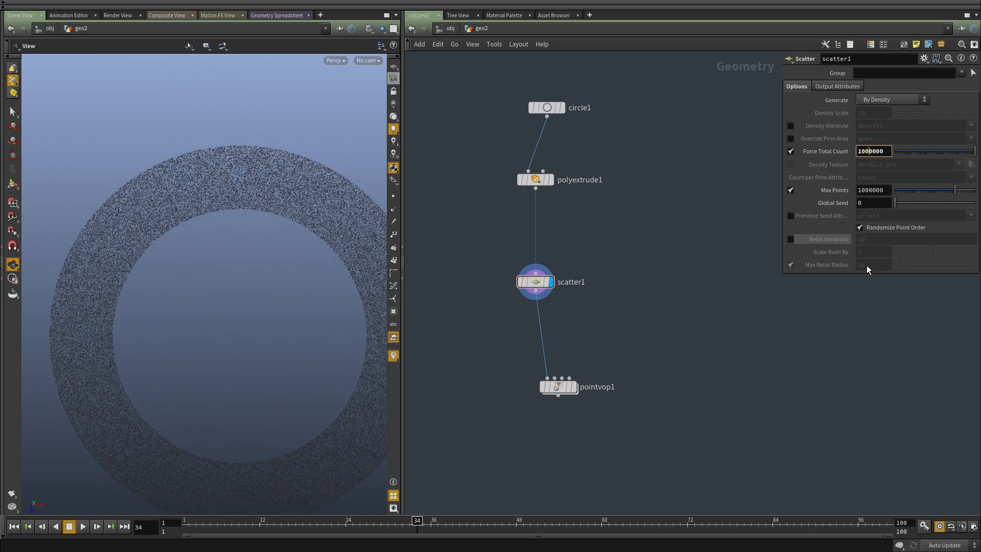
key(Return)
middle_drag(180, 351, 194, 309)
right_drag(195, 309, 176, 309)
Display pointvop1's result on the scattered points and move the timeline to frame 1
click(573, 387)
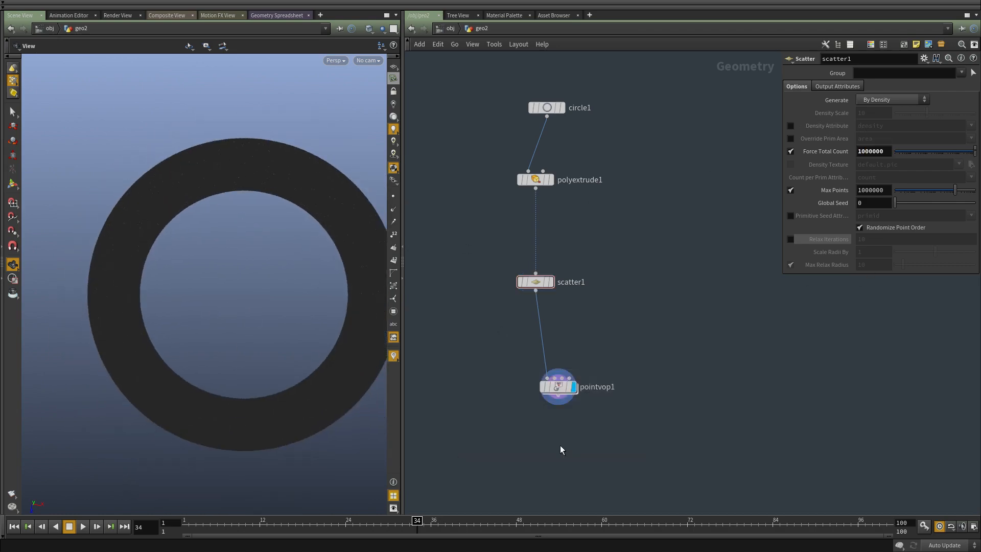
middle_drag(563, 448, 563, 406)
drag(344, 340, 213, 312)
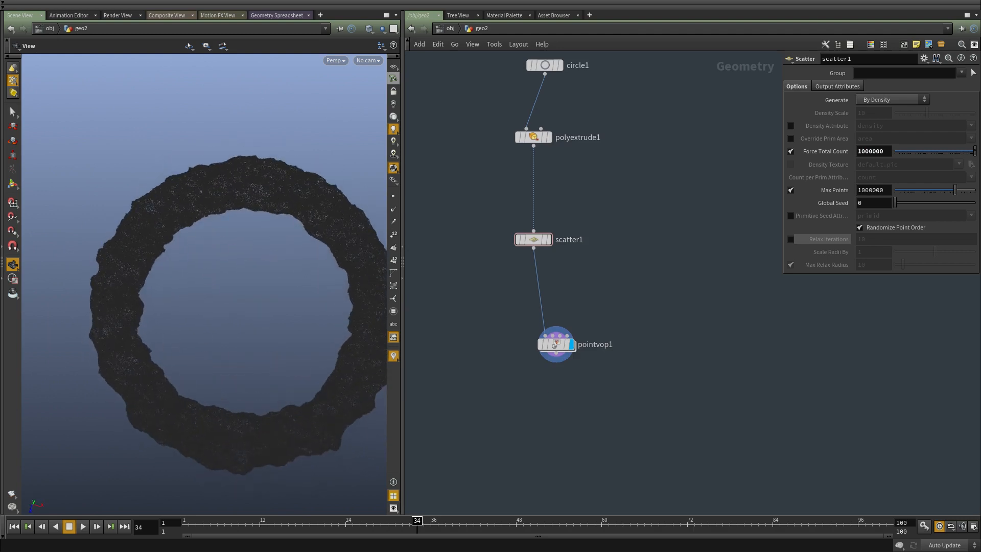
drag(202, 533, 187, 531)
Inside pointvop1, set addconst1's Add value to -32.53, and return to geo2
double_click(554, 345)
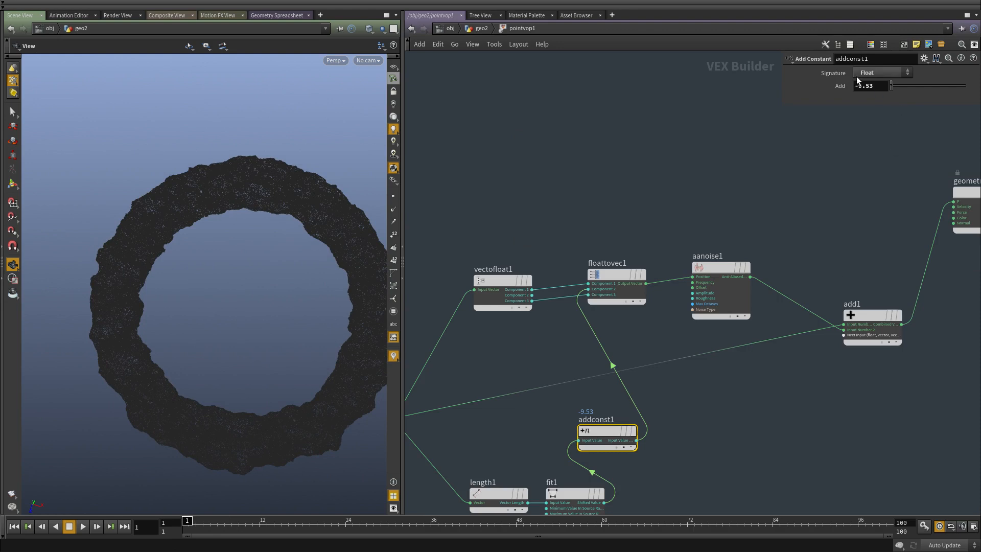
mouse_move(874, 86)
middle_down()
mouse_move(800, 86)
mouse_move(875, 88)
middle_up()
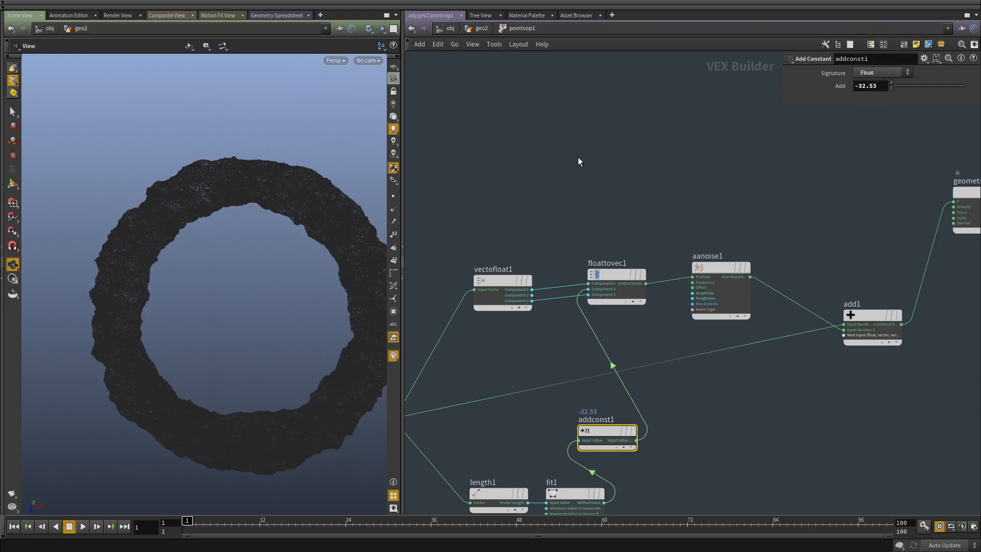
key(u)
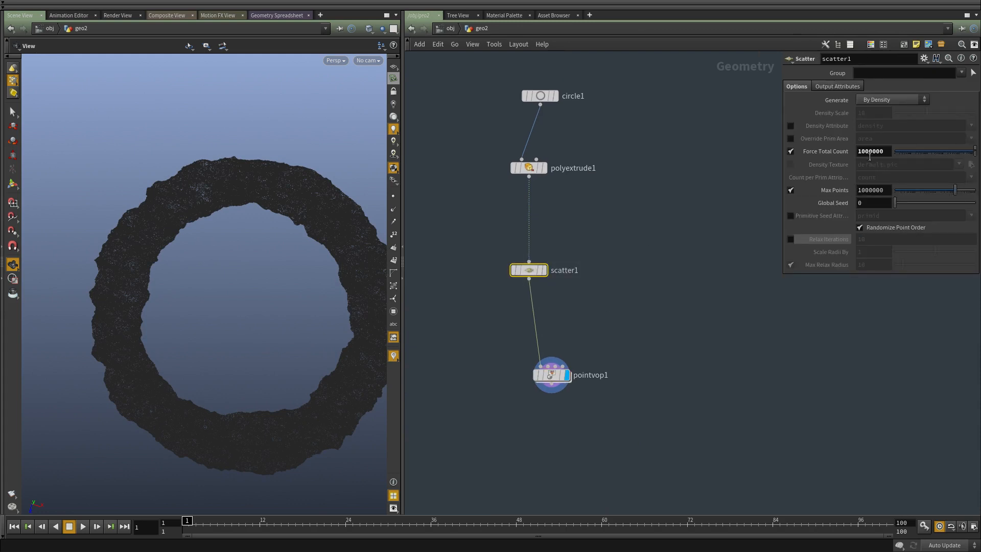
Inside pointvop1, set addconst1's Add value to -89.53
double_click(558, 323)
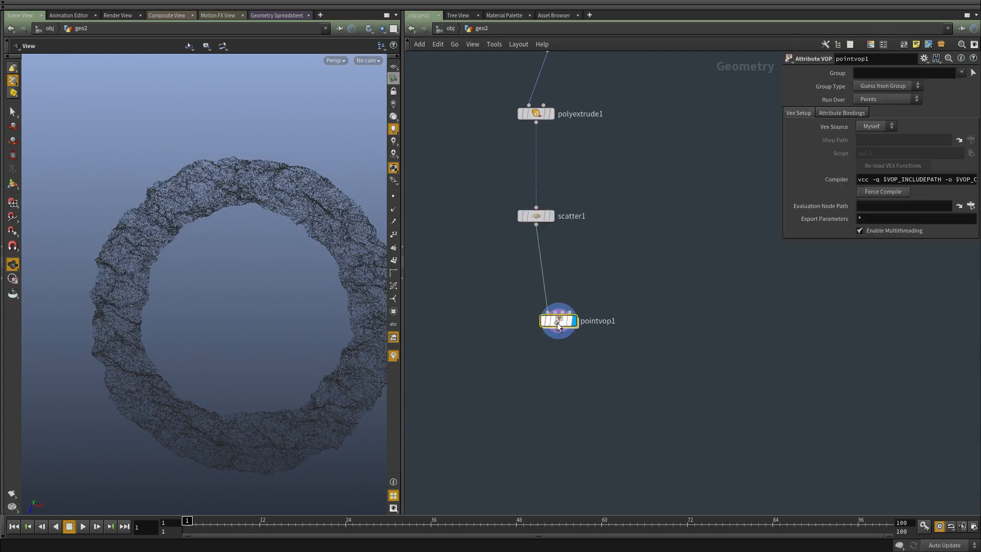
drag(69, 306, 68, 282)
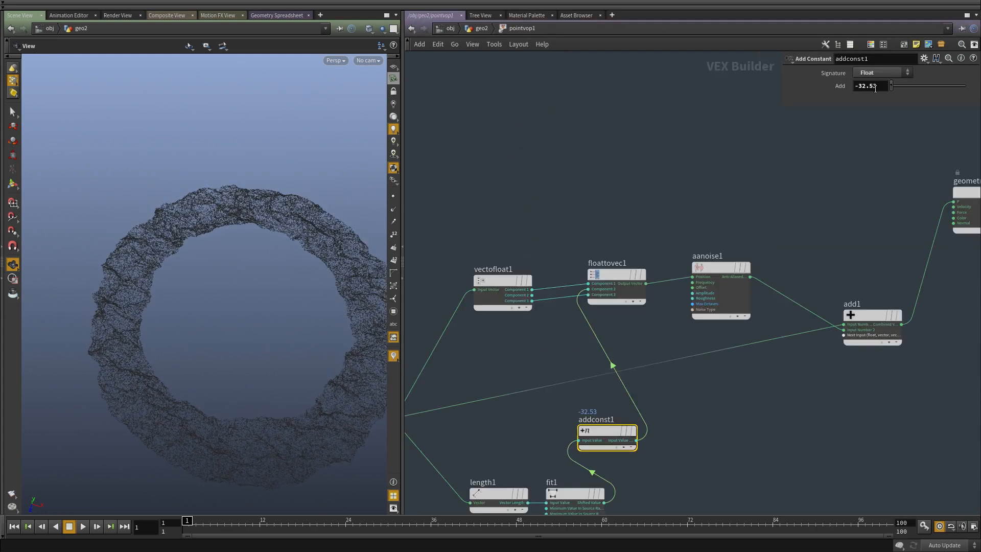
middle_drag(875, 88, 619, 102)
middle_drag(662, 224, 675, 112)
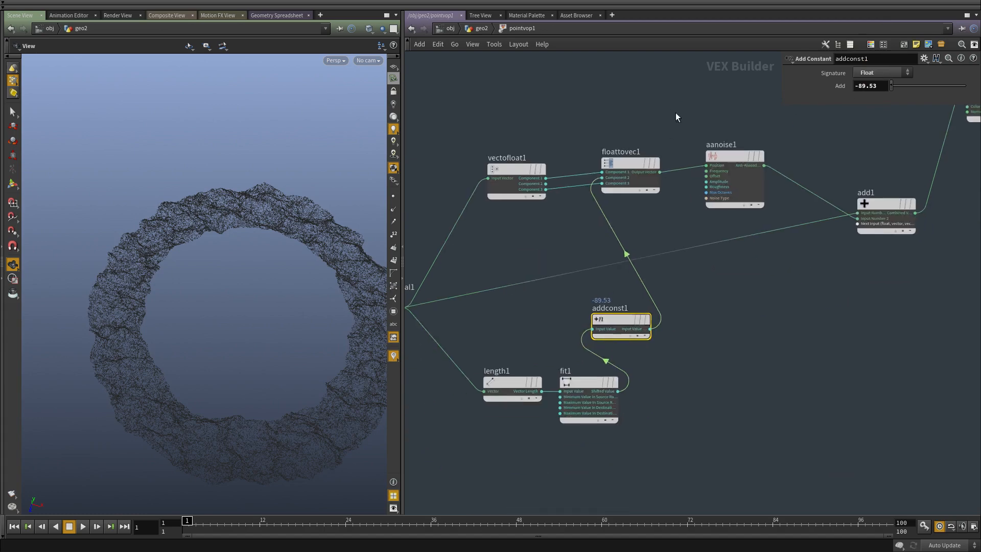
Replace addconst1 with an Add node between fit1 and floattovec1, and promote its second input as a parameter
key(ctrl+x)
key(Tab)
text(add)
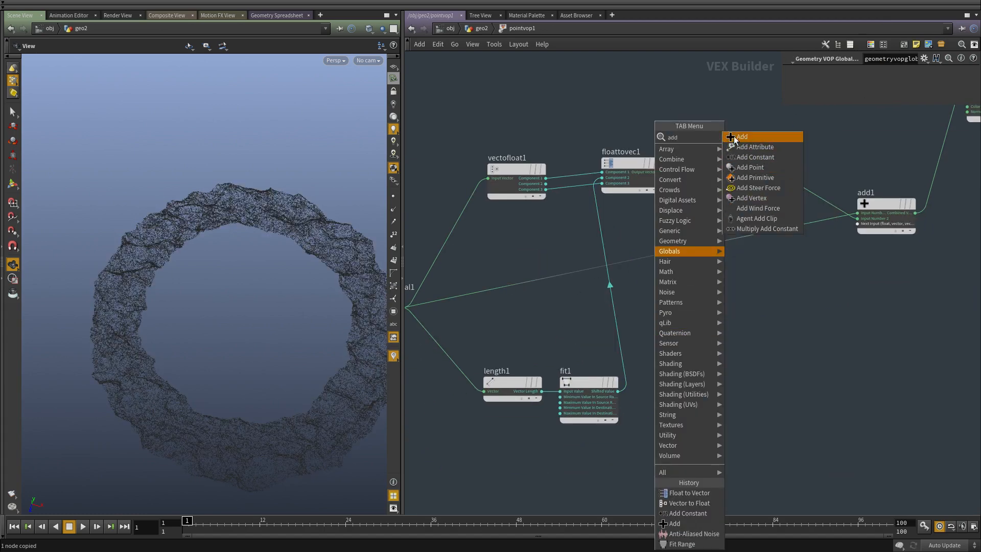
click(734, 136)
click(608, 302)
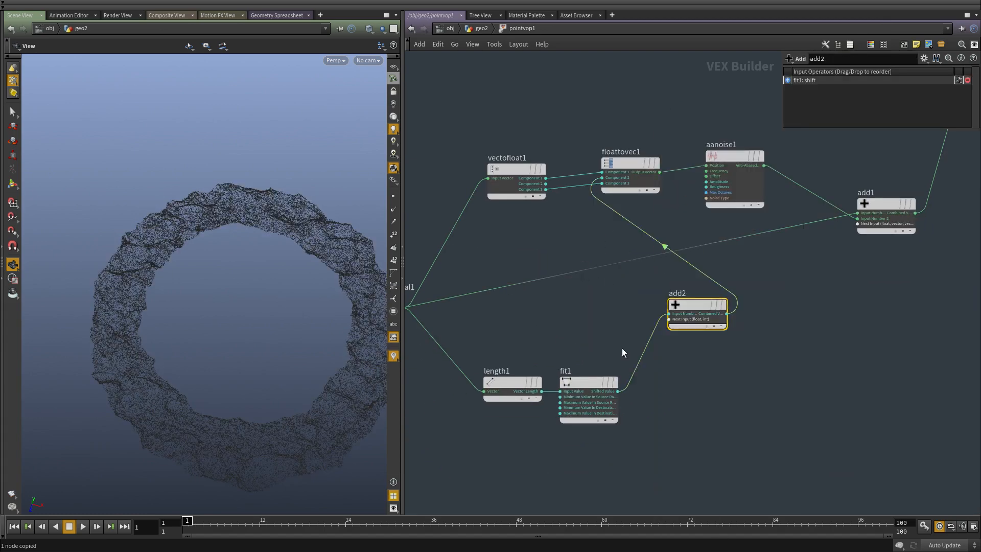
middle_click(669, 319)
click(683, 326)
Promote aanoise1's Frequency, Offset, Amplitude and Roughness inputs as parameters, and return to geo2
middle_drag(841, 317, 733, 349)
scroll(608, 208, up, 3)
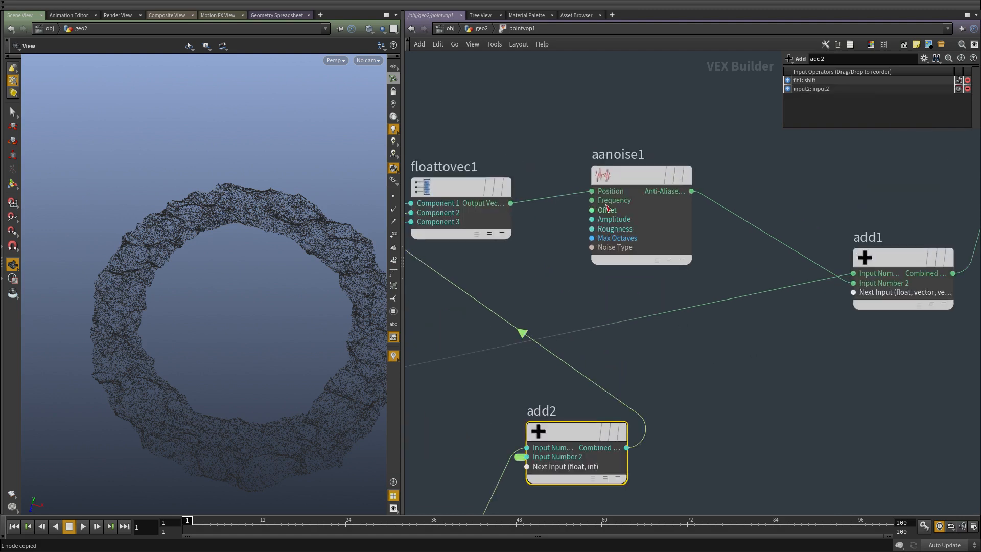
middle_click(592, 200)
click(616, 205)
middle_click(592, 210)
click(616, 214)
middle_click(593, 220)
click(598, 224)
middle_click(595, 229)
click(608, 234)
click(571, 280)
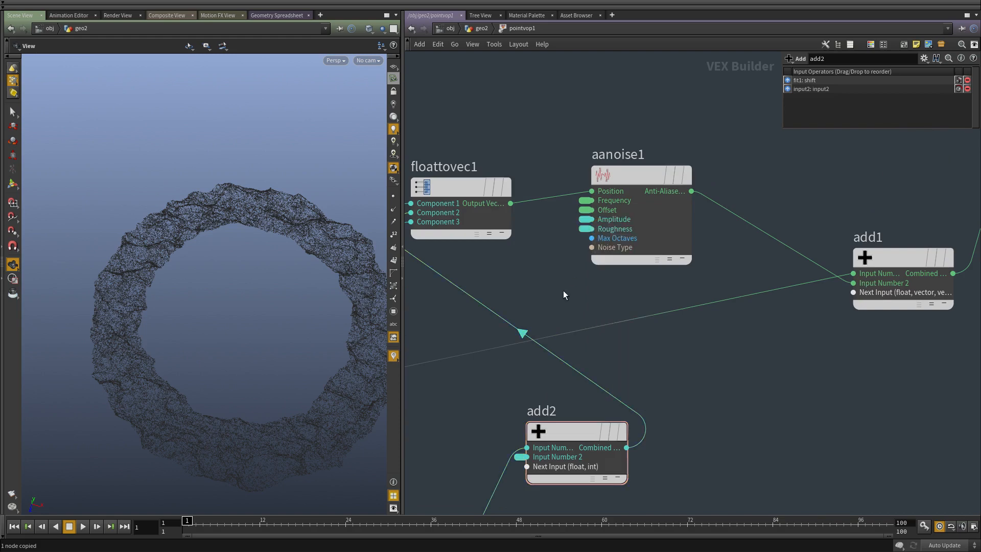
key(u)
Try pointvop1's Input Number 2 at 15.151
drag(275, 335, 294, 327)
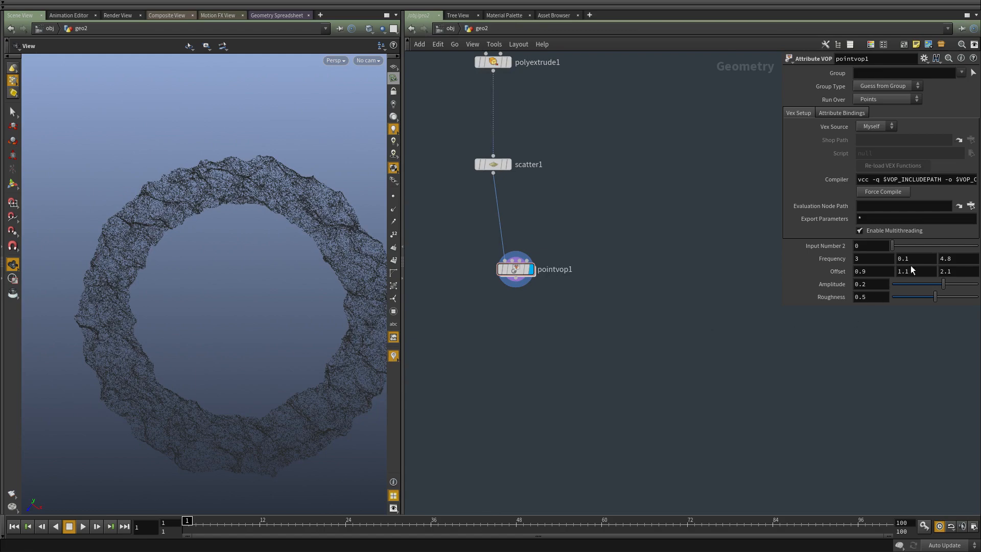
drag(893, 248, 939, 246)
middle_click(882, 245)
middle_drag(882, 246, 878, 248)
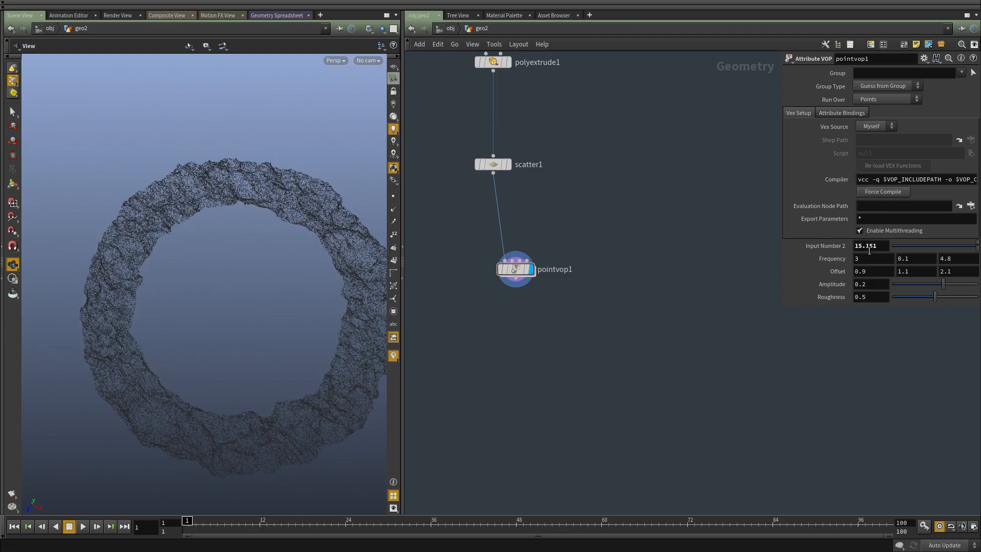
Set pointvop1's Input Number 2 to $F and play the animation
click(873, 246)
text($F)
key(Return)
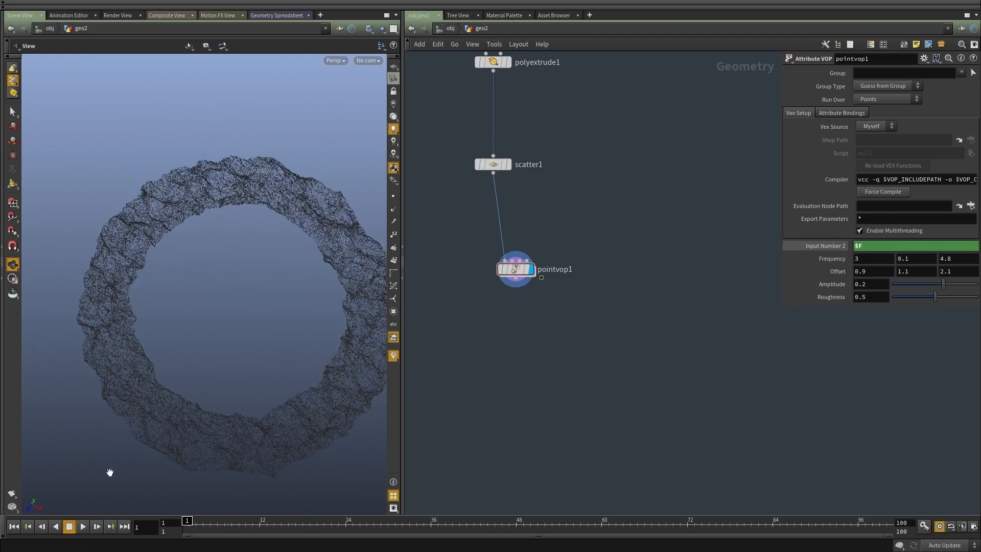
click(79, 529)
click(78, 529)
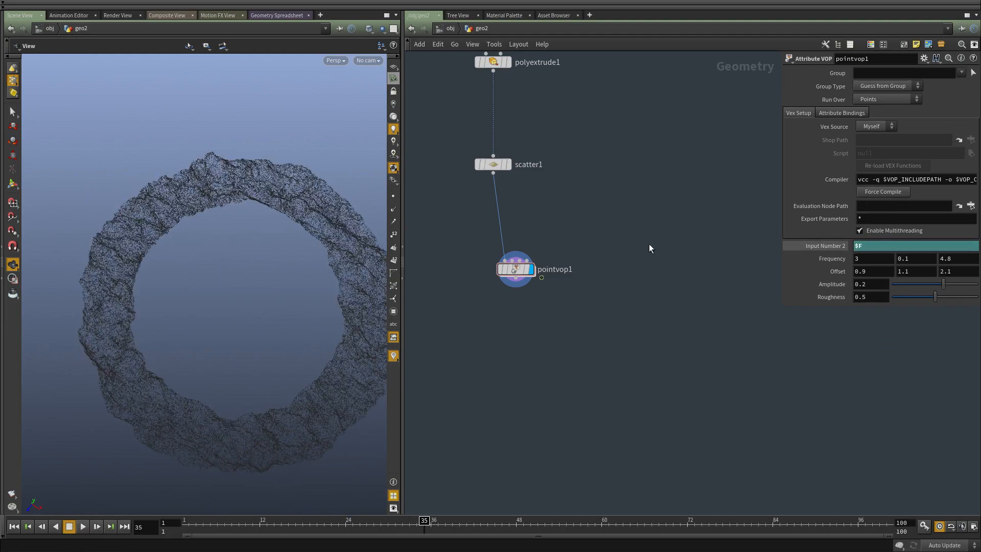
Set pointvop1's second Frequency value to 1 and replay the animation from frame 1
key(Return)
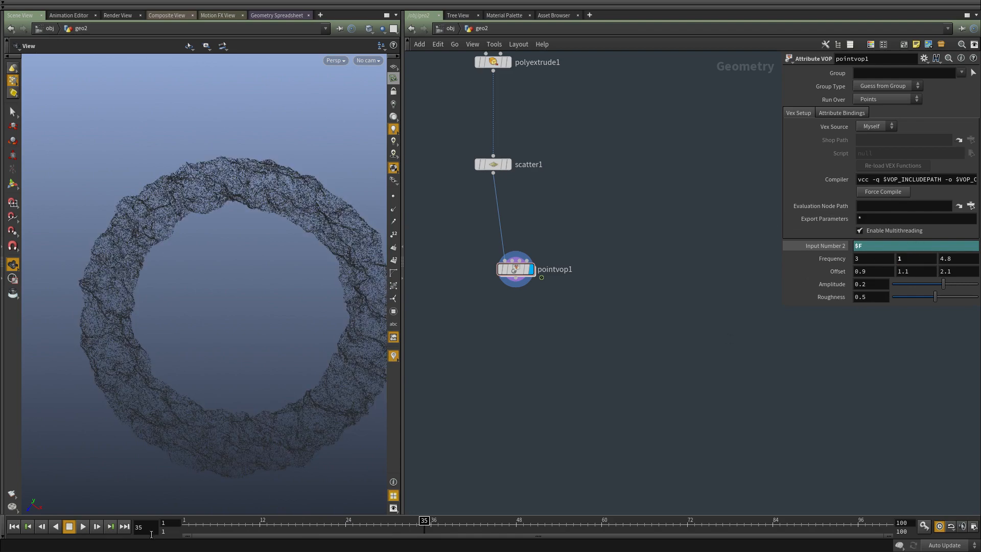
click(188, 519)
click(84, 529)
click(73, 528)
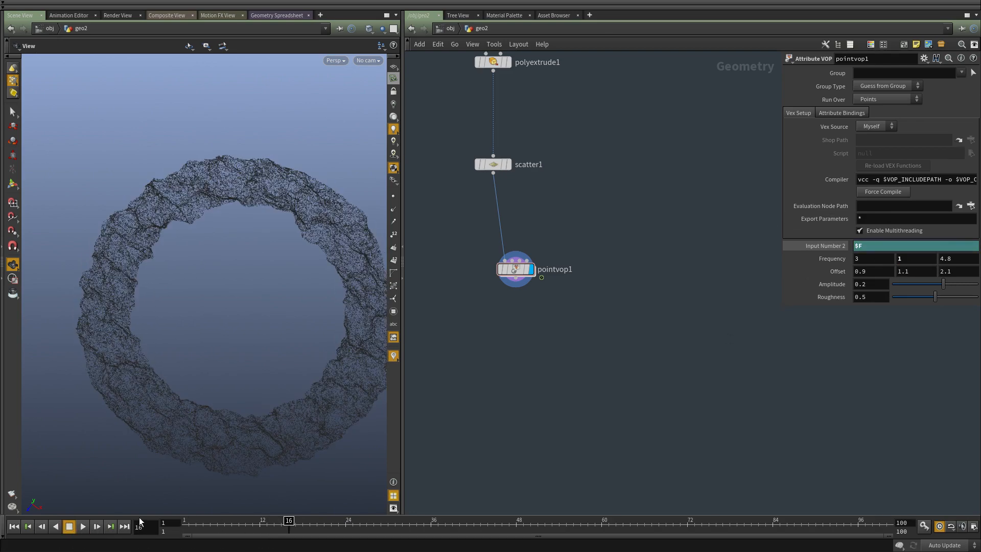
Delete the expression channel on pointvop1's Input Number 2 and undo the trial change of its value
right_click(835, 244)
click(848, 353)
mouse_move(868, 245)
middle_down()
mouse_move(868, 260)
mouse_move(837, 256)
mouse_move(898, 257)
mouse_move(864, 250)
middle_up()
key(ctrl+z)
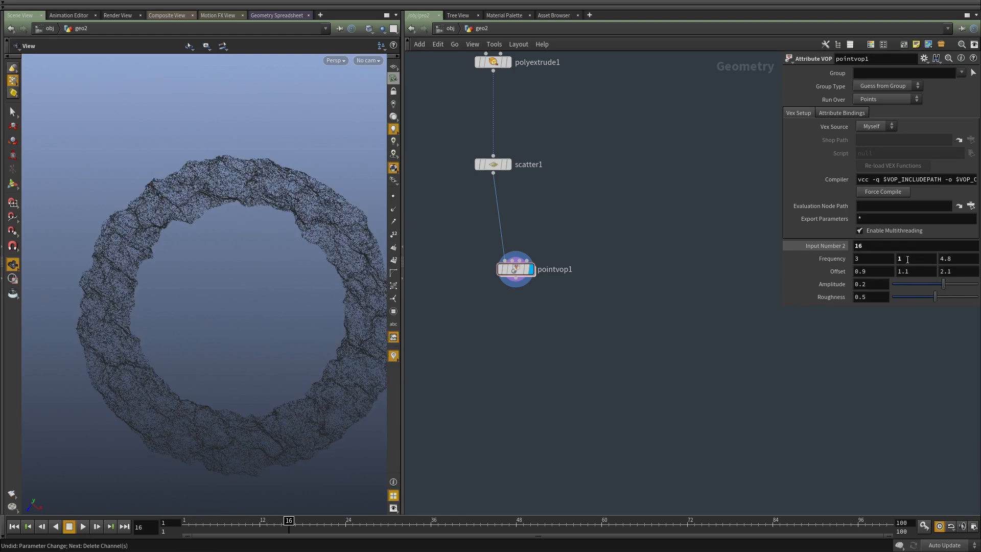
Set pointvop1's Frequency to .1, 10, .1
text(10)
key(Return)
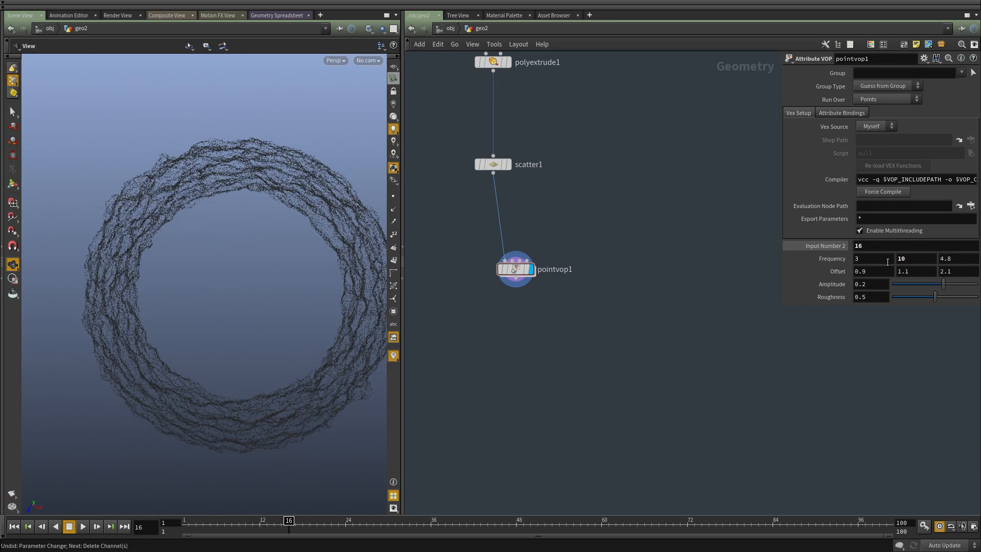
text(.1)
key(Return)
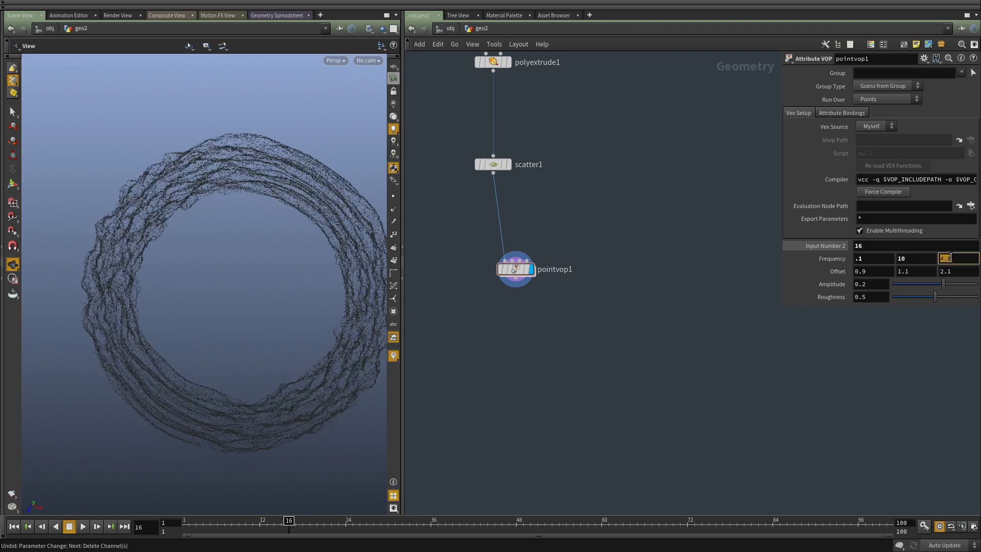
text(.1)
key(Return)
From frame 1, drive pointvop1's Input Number 2 with $F/20 and play the animation
drag(321, 279, 313, 287)
drag(198, 529, 86, 537)
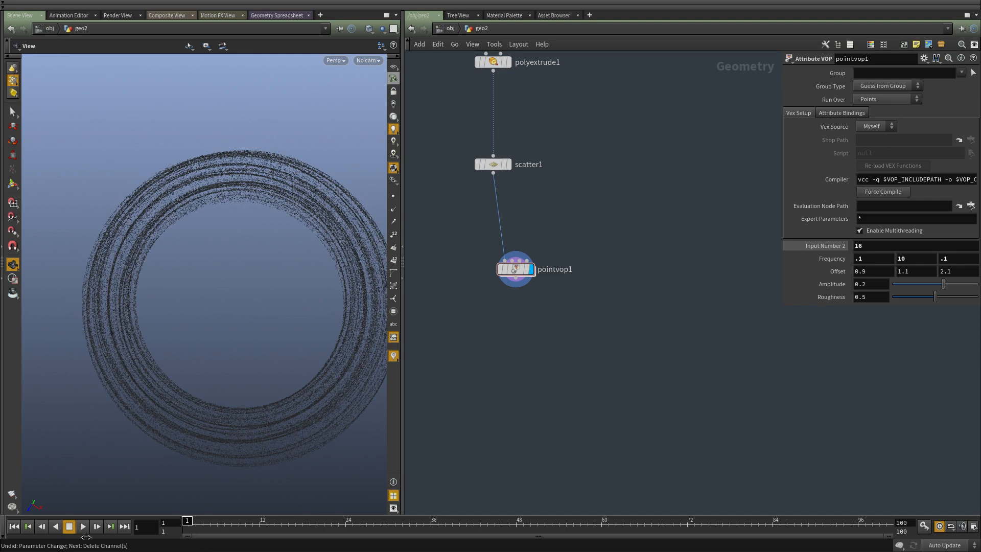
click(920, 246)
text($F)
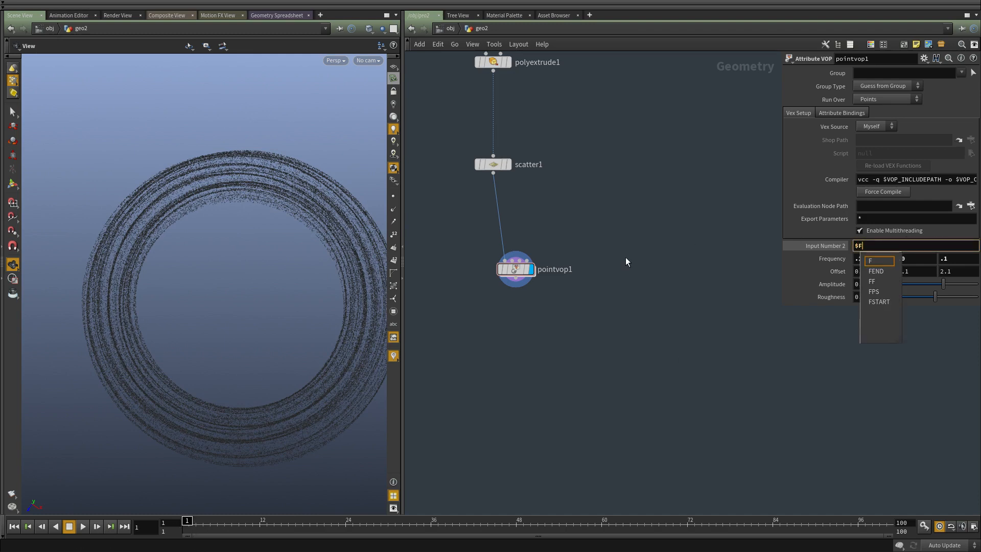
text(/20)
key(Return)
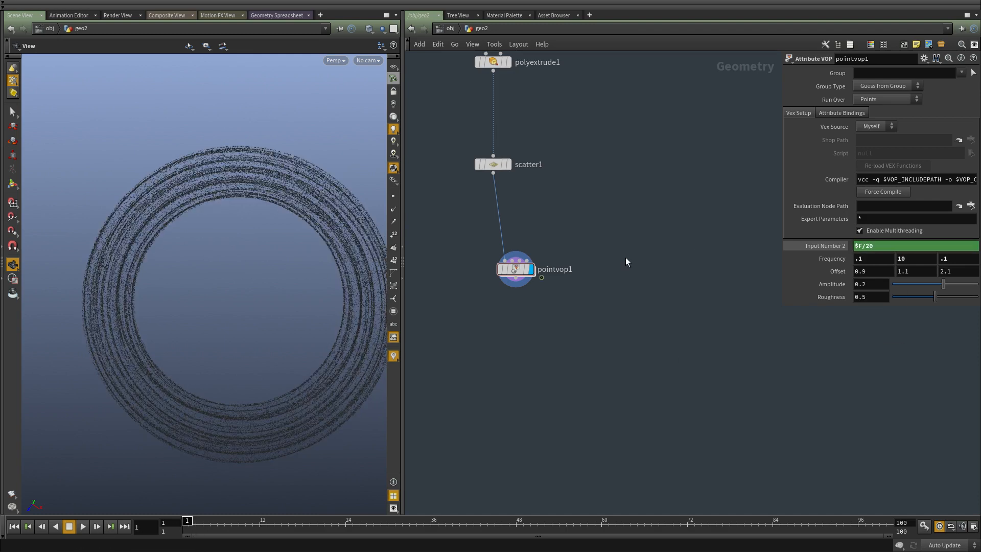
click(82, 527)
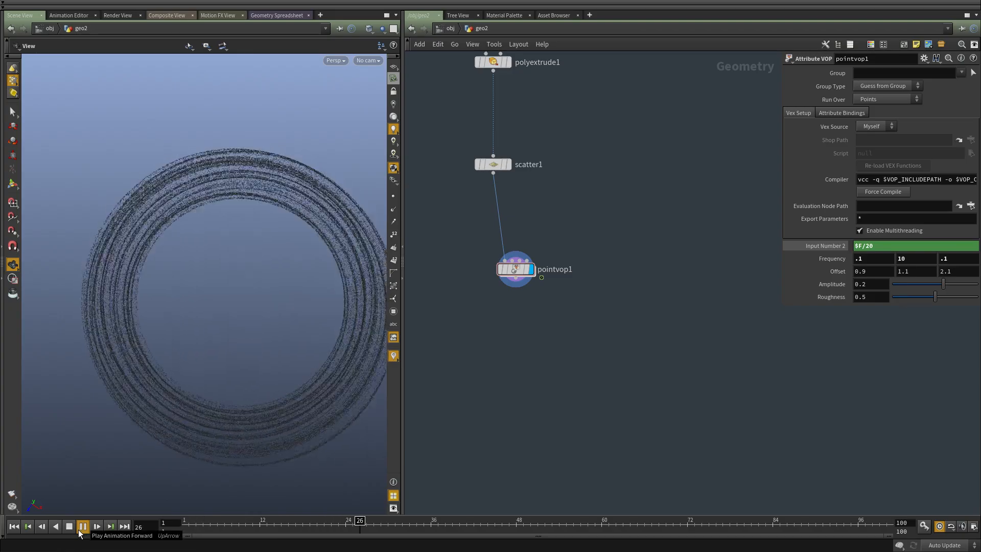
Reverse the noise motion by setting Input Number 2 to -$F/20, view the playback and stop it
click(854, 246)
text(-)
key(Return)
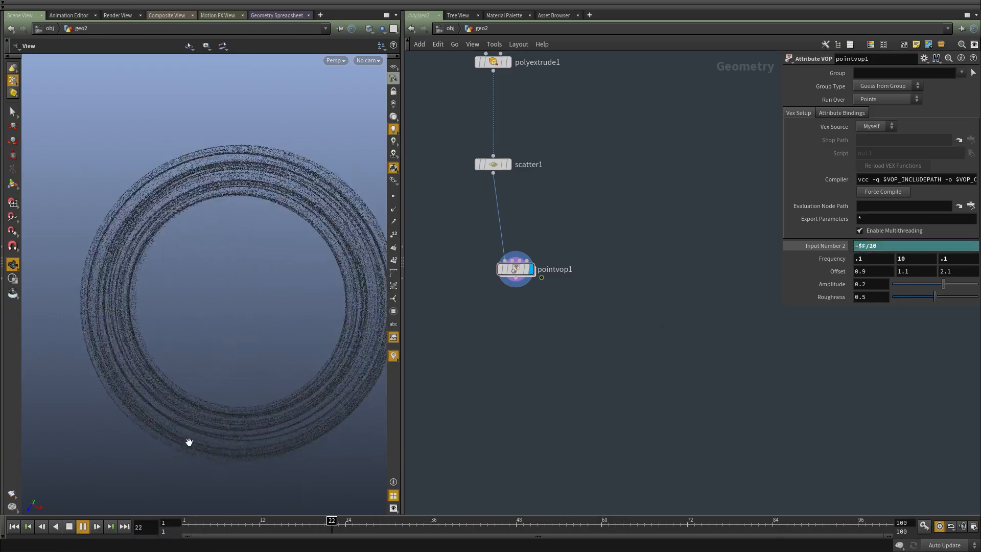
drag(189, 441, 336, 365)
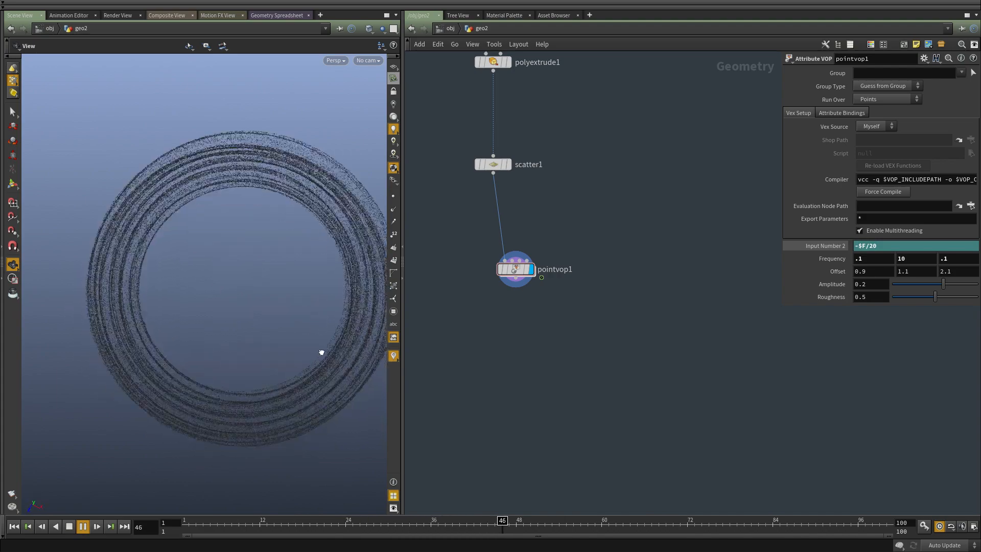
click(69, 527)
Duplicate scatter1 and pointvop1 as a second branch fed by polyextrude1, and display the duplicated point VOP
middle_drag(474, 250, 479, 297)
key(ctrl+c)
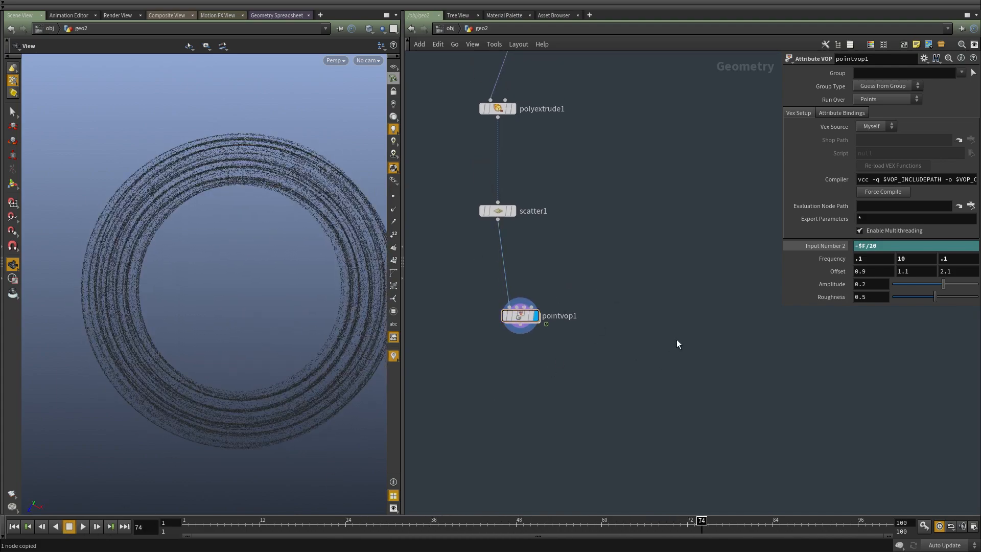
key(ctrl+v)
drag(540, 375, 479, 199)
key(ctrl+c)
key(ctrl+v)
click(677, 340)
middle_drag(735, 322, 639, 384)
key(ctrl+x)
click(672, 285)
drag(607, 319, 602, 377)
middle_drag(647, 359, 637, 326)
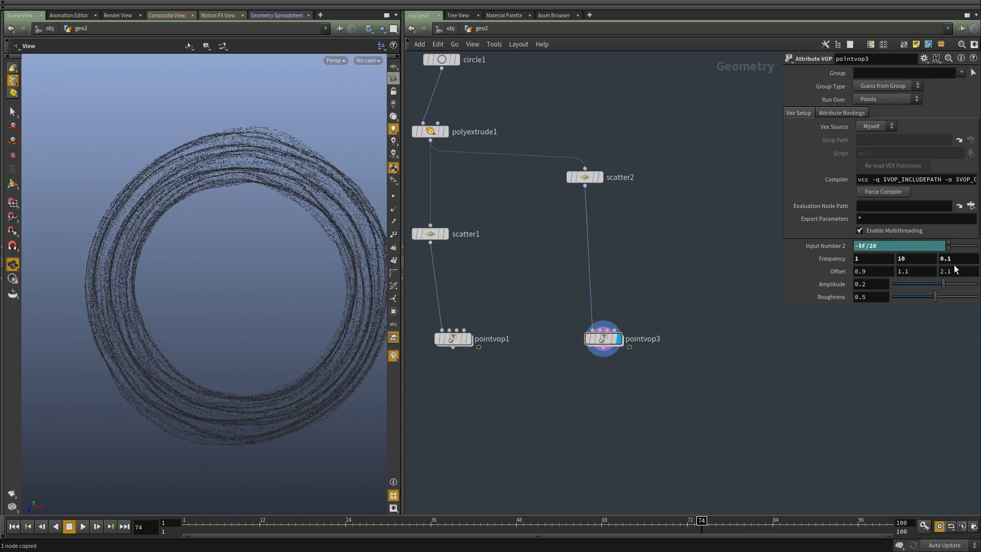
Set the first and third Frequency values of pointvop3 to 10
text(1)
key(Return)
click(873, 258)
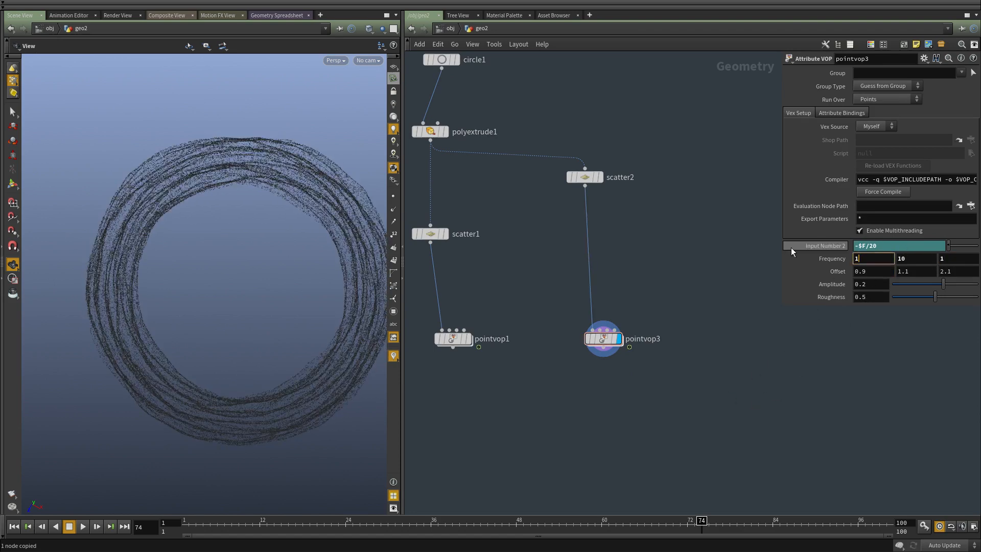
text(10)
key(Return)
click(961, 260)
text(10)
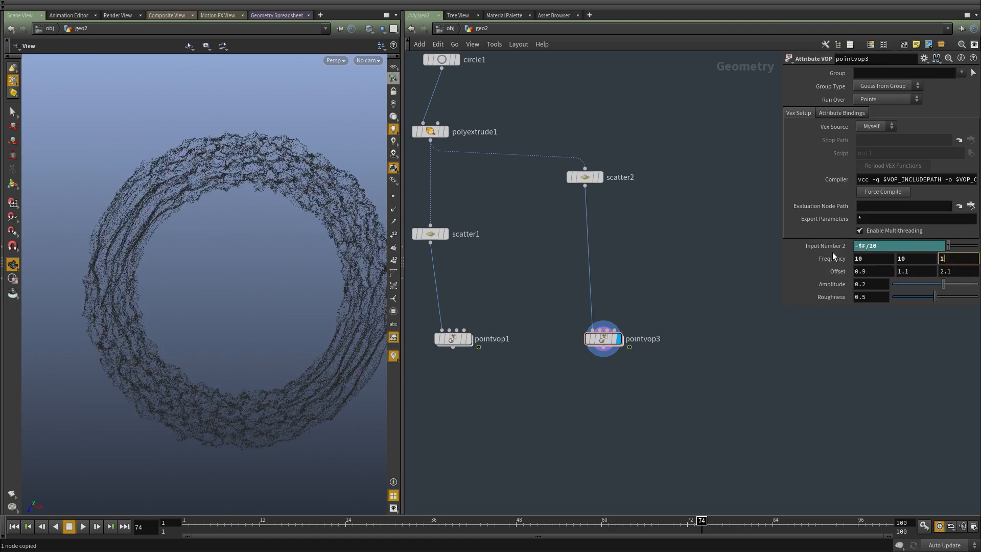
key(Return)
Lower pointvop3's second Frequency value to .01
middle_drag(914, 258, 857, 285)
key(ctrl+z)
key(ctrl+z)
text(.1)
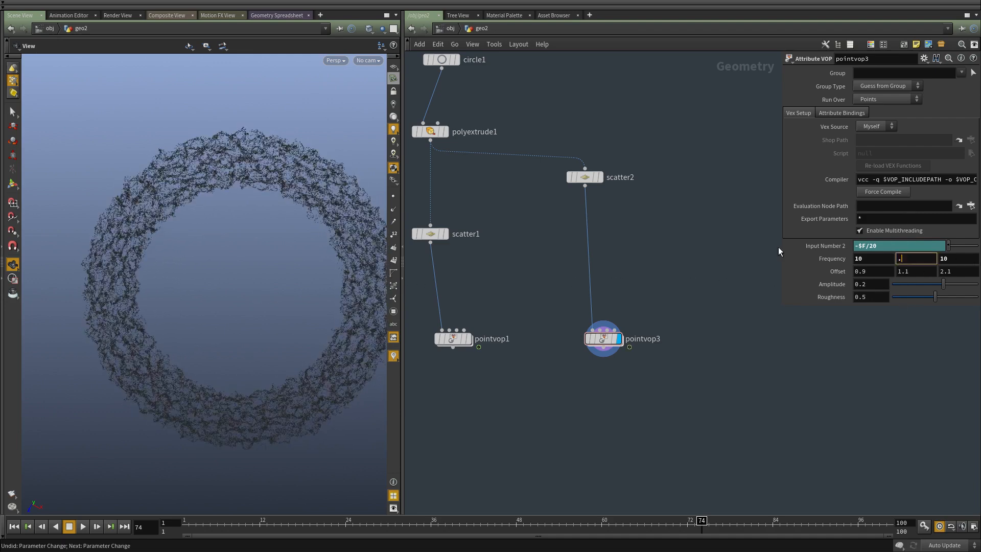
key(Return)
drag(917, 257, 794, 256)
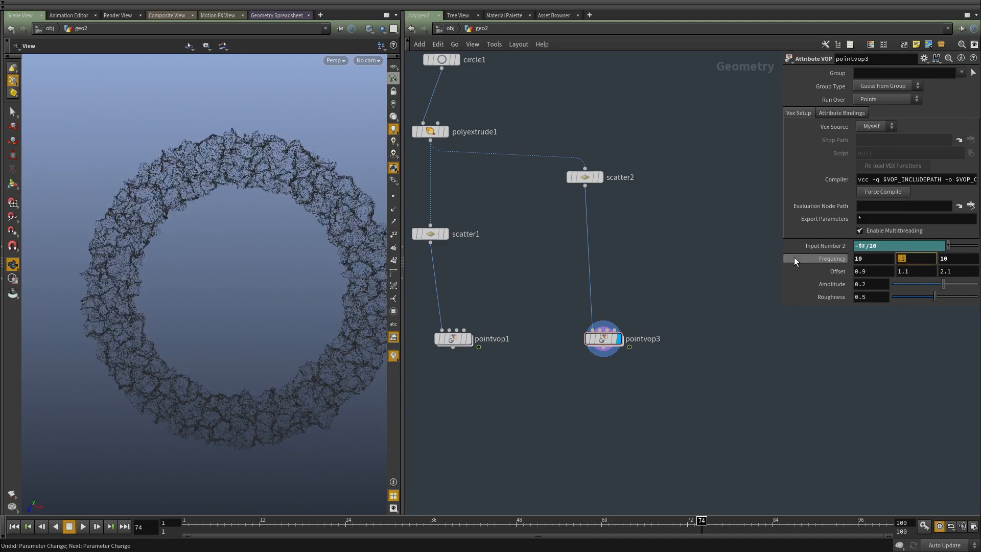
text(.01)
key(Return)
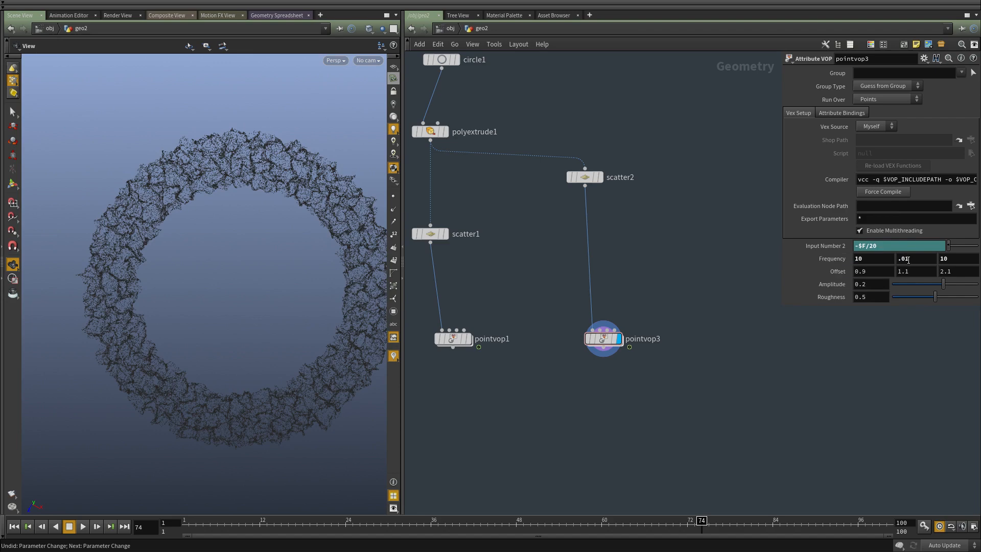
Set pointvop3's second and third Offset values to 0 and play the animation from the first frame
text(0)
key(Return)
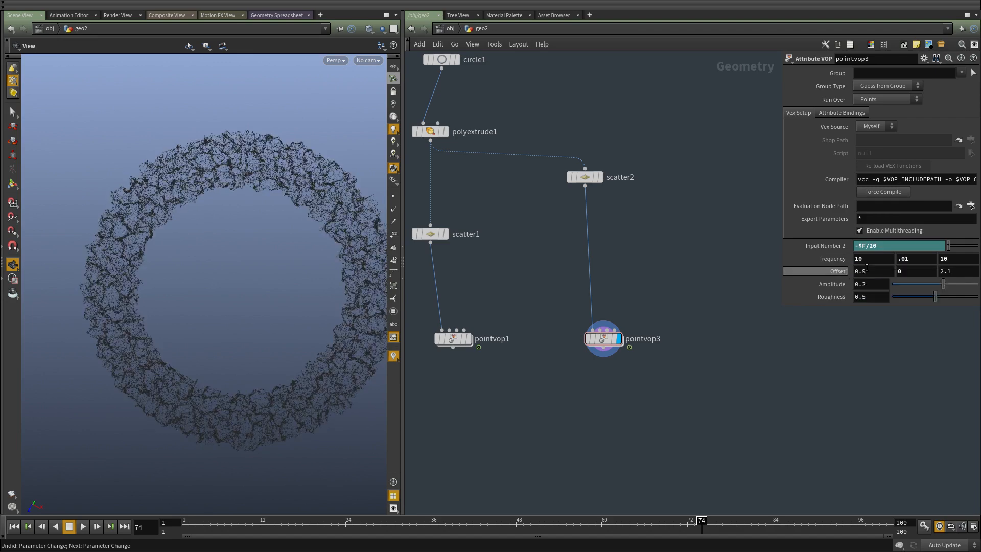
text(0)
key(Return)
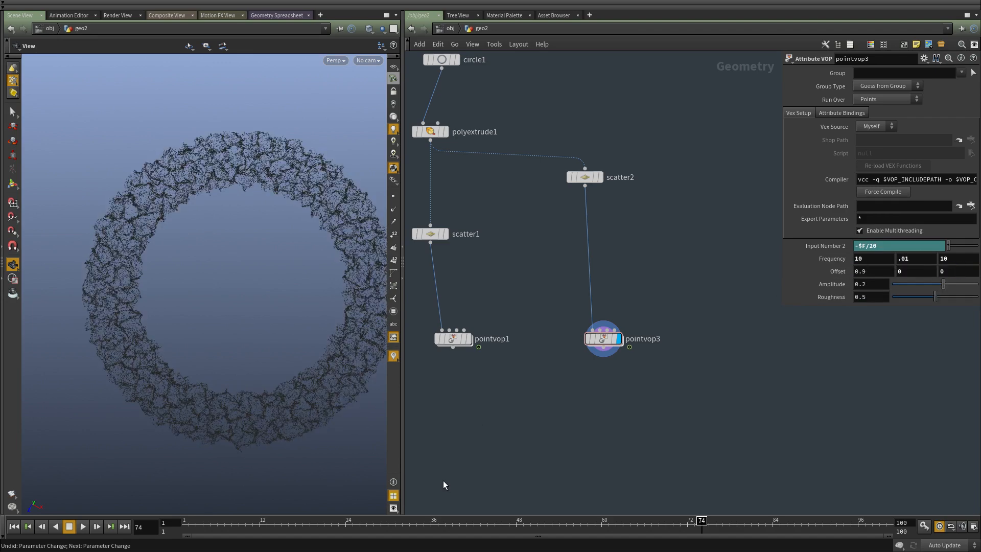
click(29, 528)
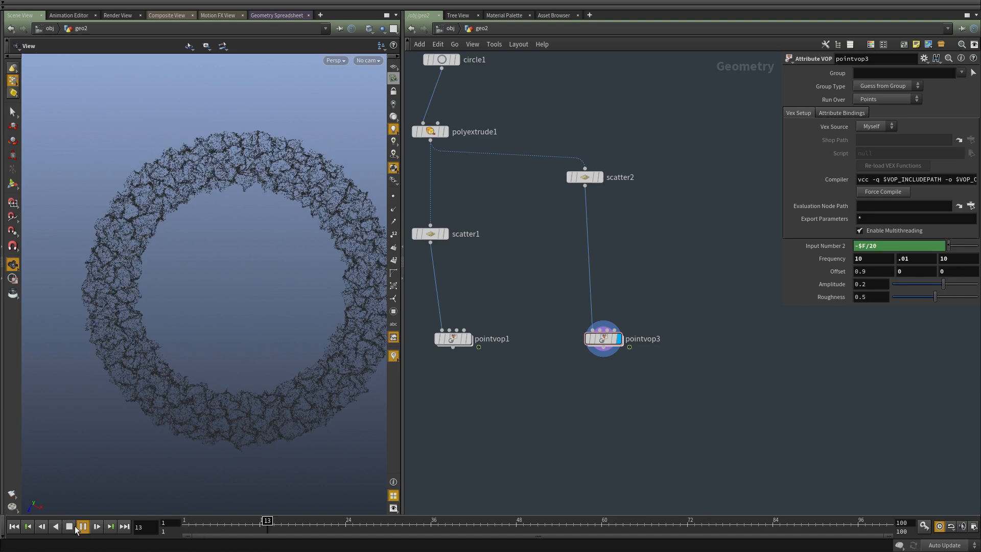
Set pointvop3's Input Number 2 to -$F1 and its second Frequency value to 1
drag(871, 246, 900, 248)
text(2)
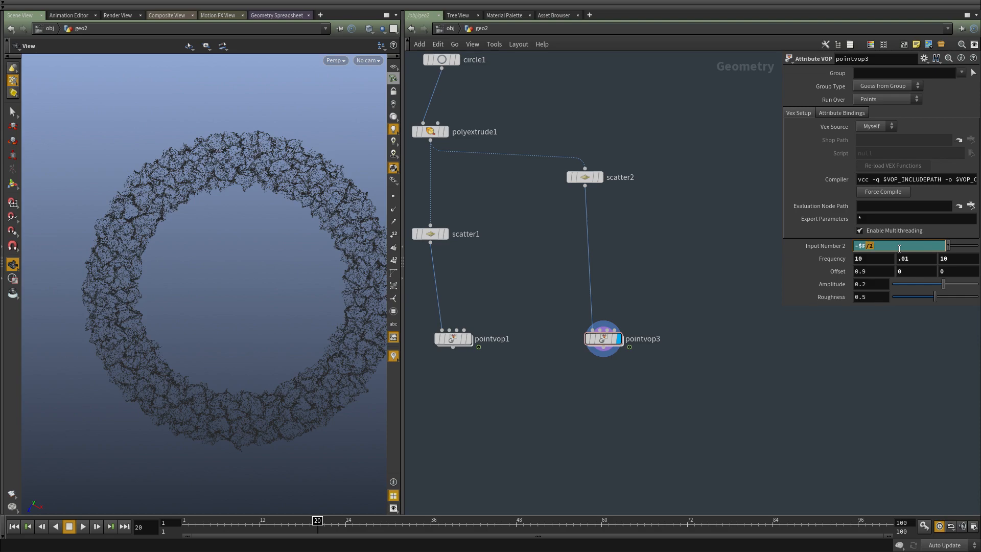
text(1)
key(Return)
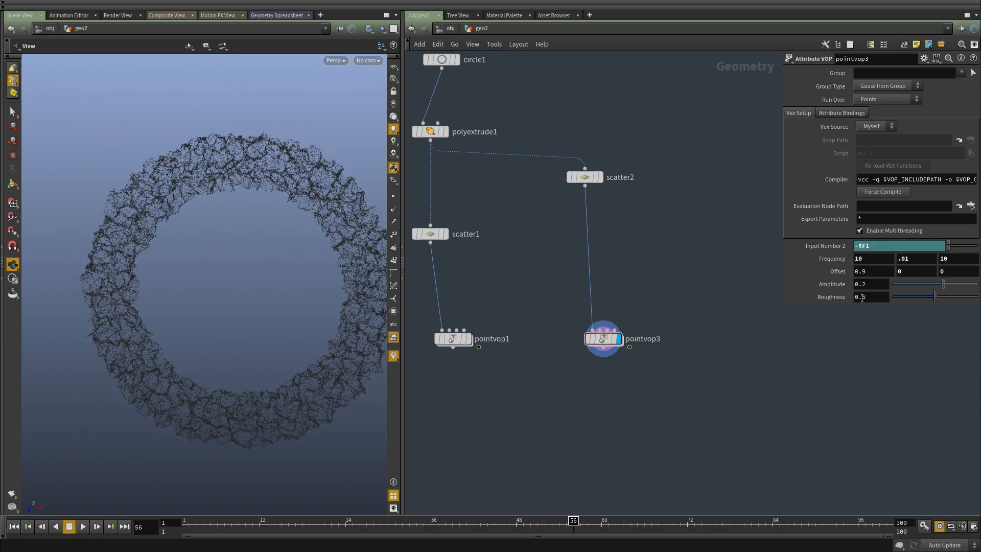
key(Return)
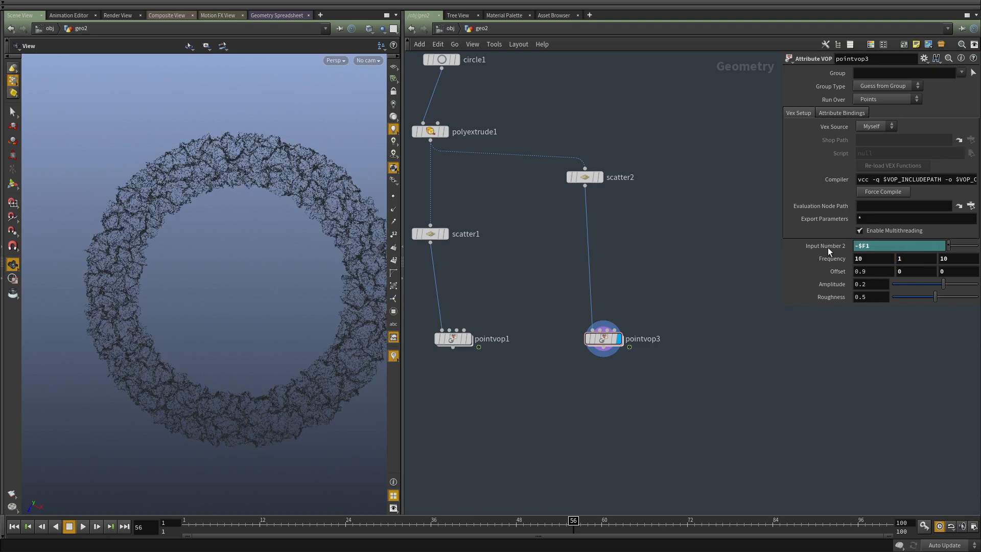
Replay the animation from the first frame to check the ring's noise motion, and stop the playback
click(903, 258)
drag(199, 525, 182, 525)
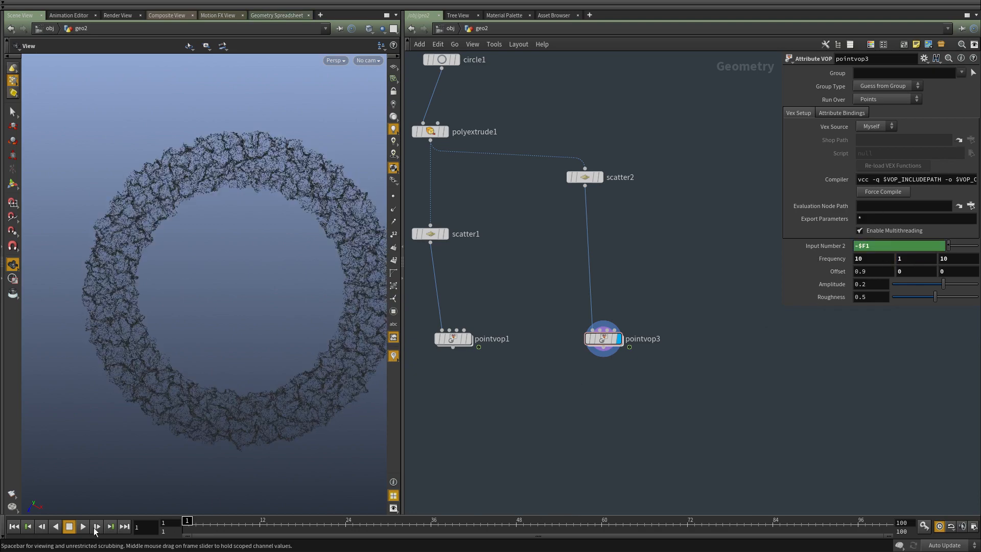
click(84, 526)
click(72, 528)
Set pointvop3's Input Number 2 to -$F/20 and play the animation while viewing the ring from another angle
click(868, 246)
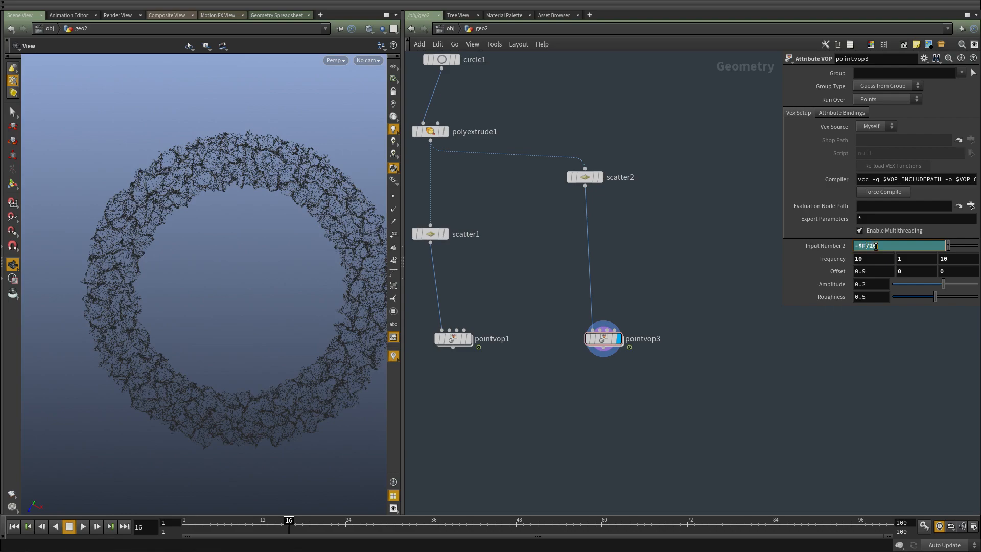
key(Return)
click(83, 526)
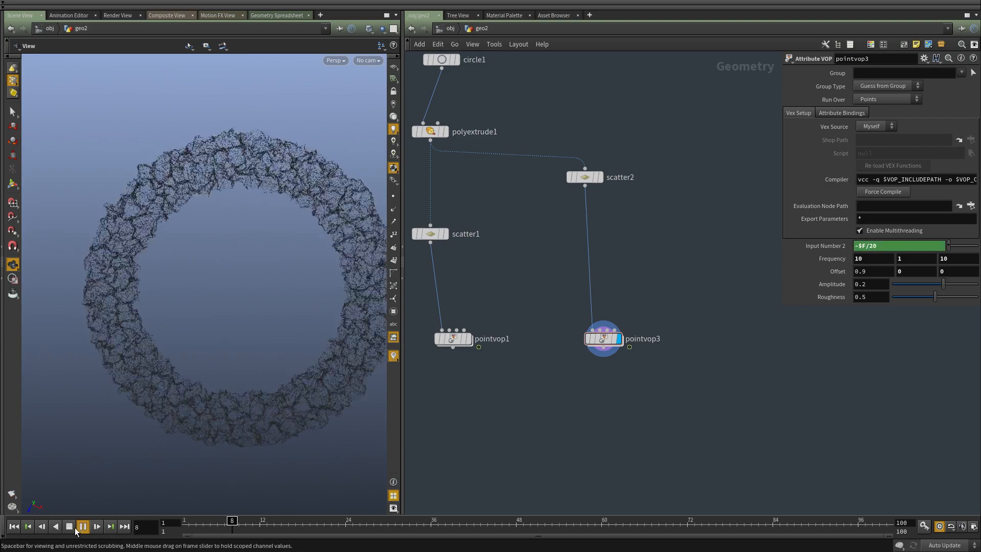
right_drag(258, 298, 220, 322)
drag(219, 322, 170, 355)
right_drag(170, 354, 227, 359)
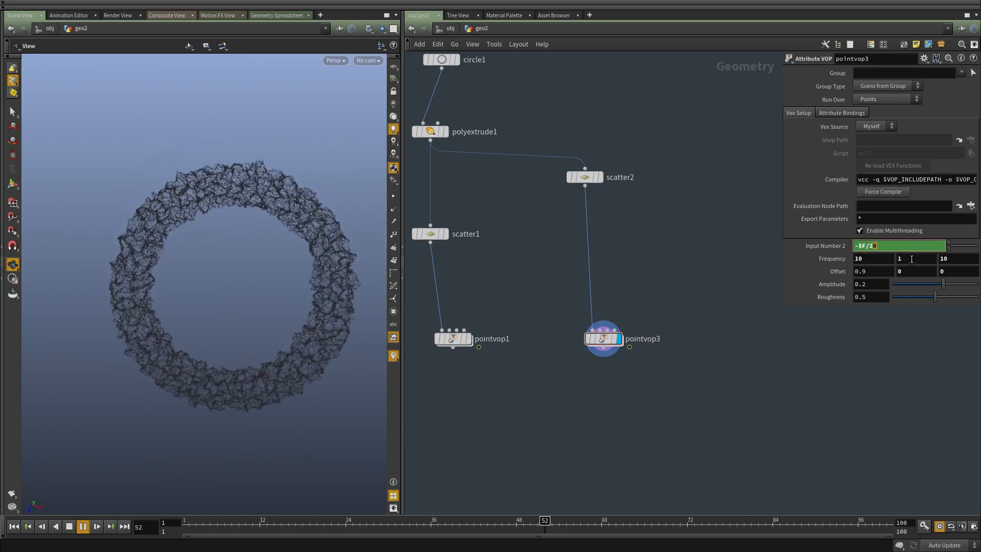
Set pointvop3's Frequency values to 2, 5.6 and 2 during playback, and stop the animation
middle_drag(913, 259, 971, 263)
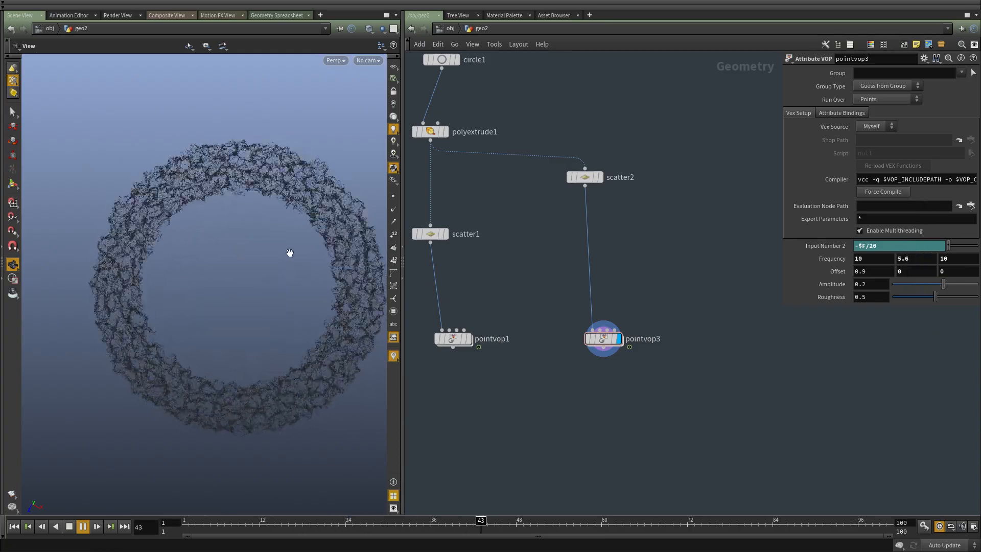
drag(865, 261, 823, 264)
text(2)
key(Return)
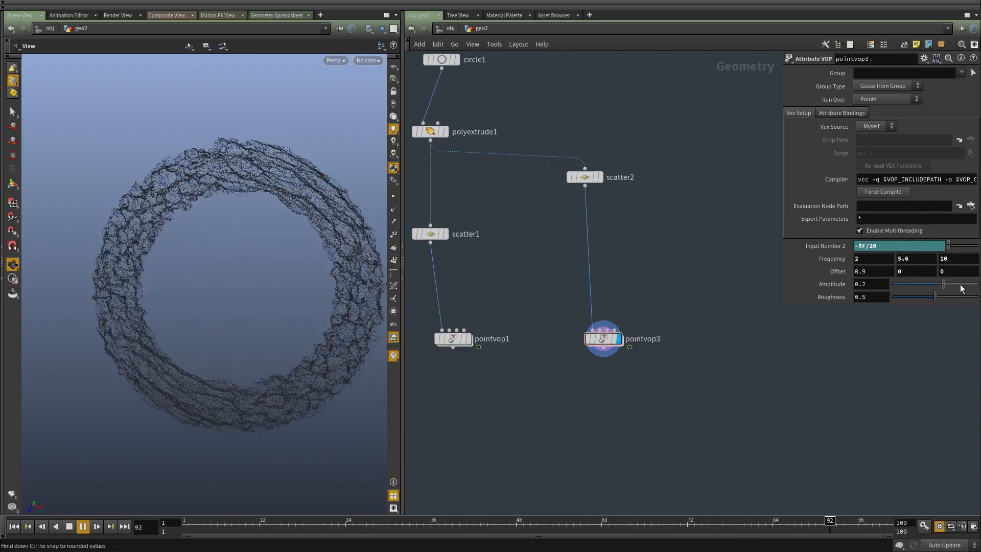
drag(952, 260, 901, 259)
text(2)
key(Return)
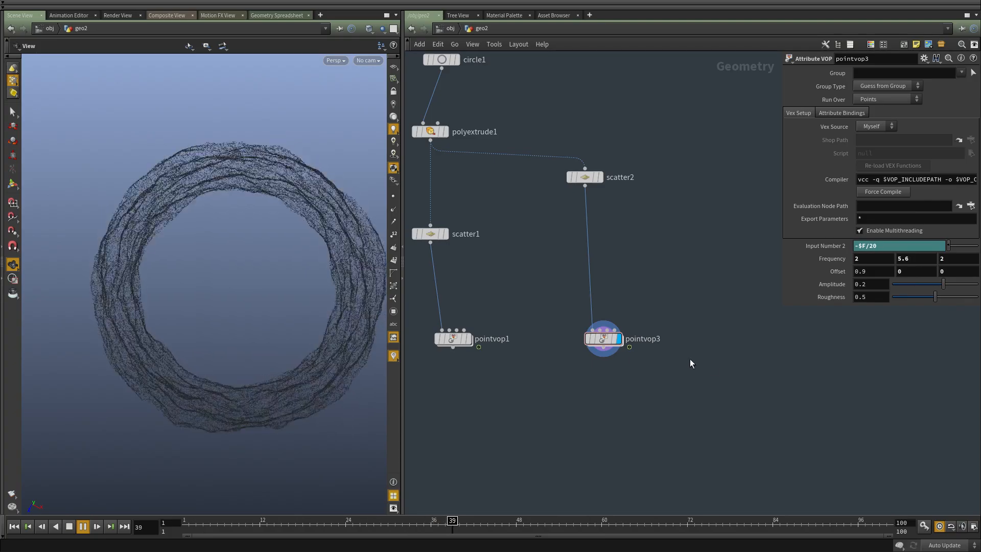
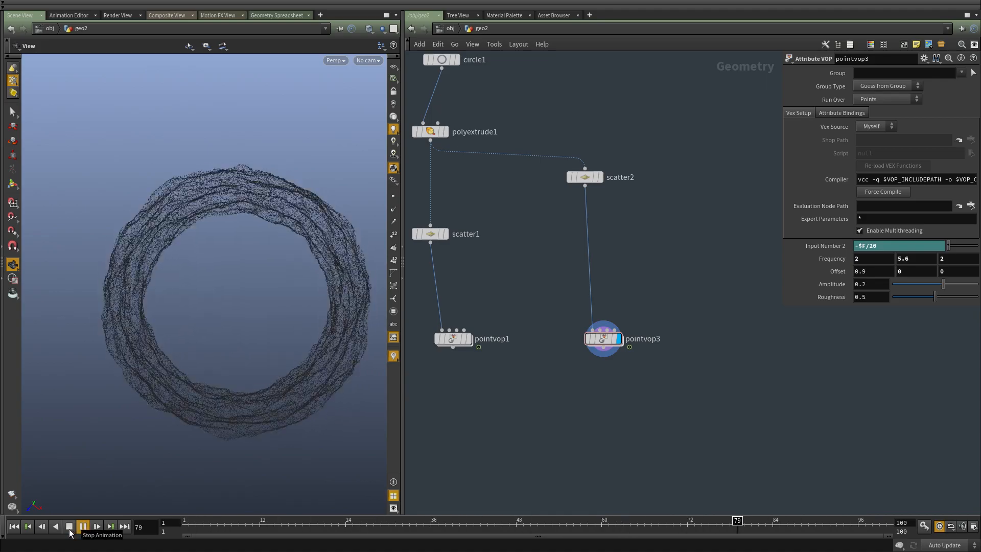
drag(125, 413, 156, 344)
click(69, 526)
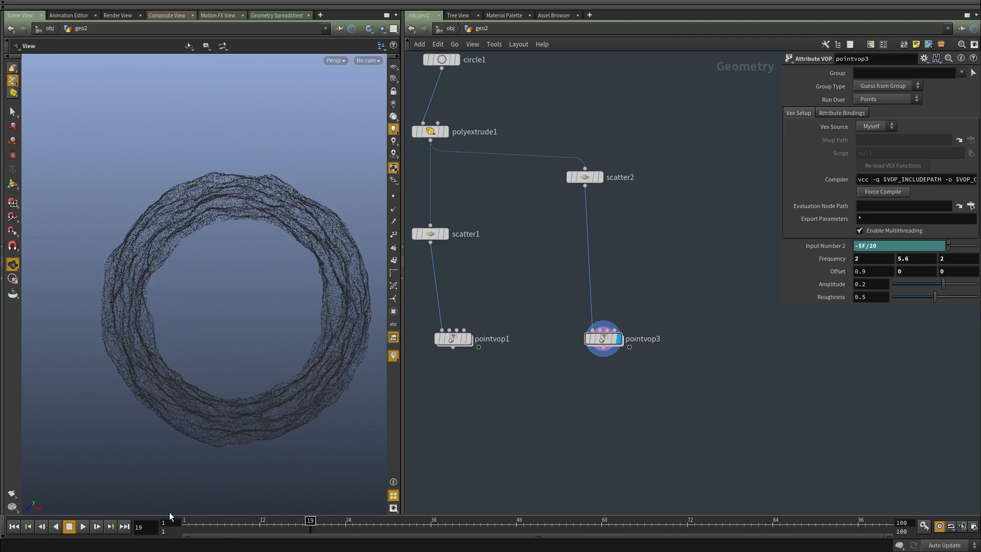
Add a Merge node below the point VOPs, wire pointvop1 and pointvop3 into it, and display the merged result
scroll(624, 318, down, 3)
key(Tab)
text(mer)
key(Return)
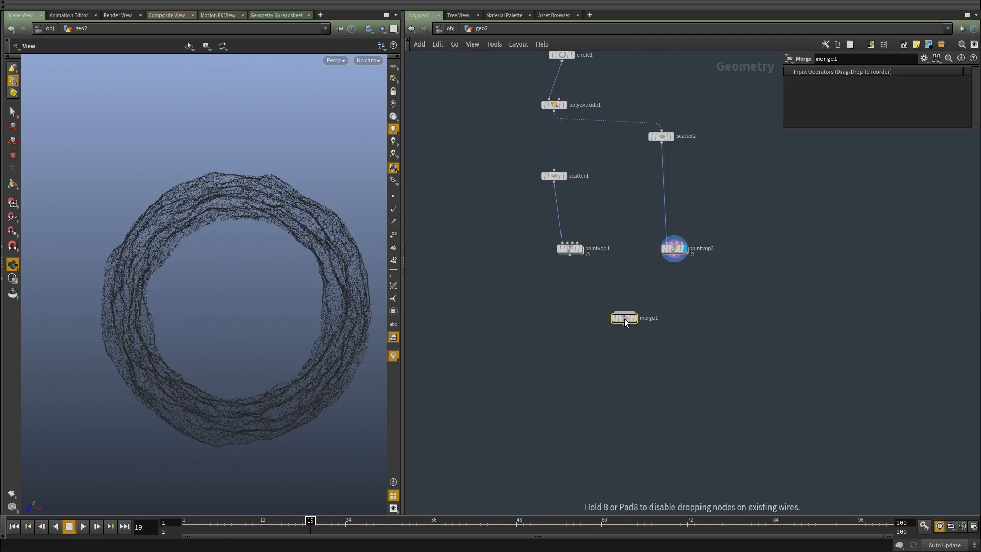
click(624, 318)
drag(625, 312, 570, 255)
drag(675, 255, 629, 312)
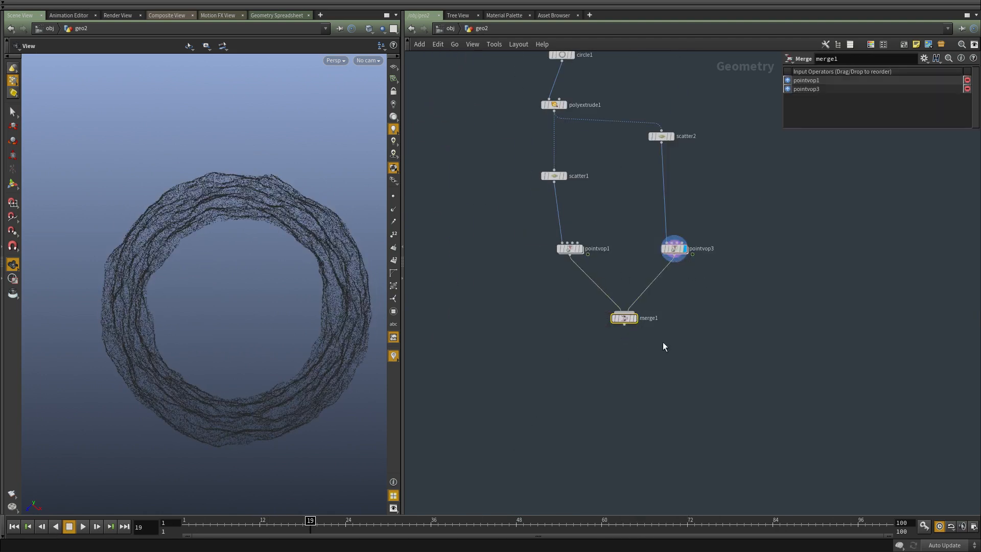
click(636, 317)
middle_drag(533, 341, 536, 387)
right_drag(203, 335, 247, 334)
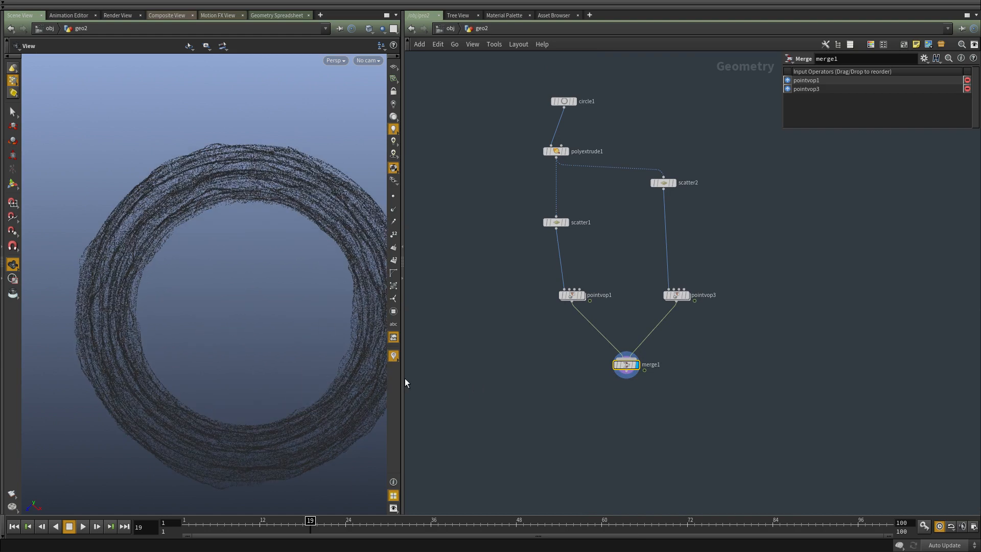
Set pointvop1's Input Number 2 to $F/20 and play the merged rings from the first frame
scroll(649, 330, up, 1)
click(557, 290)
middle_drag(434, 352, 466, 305)
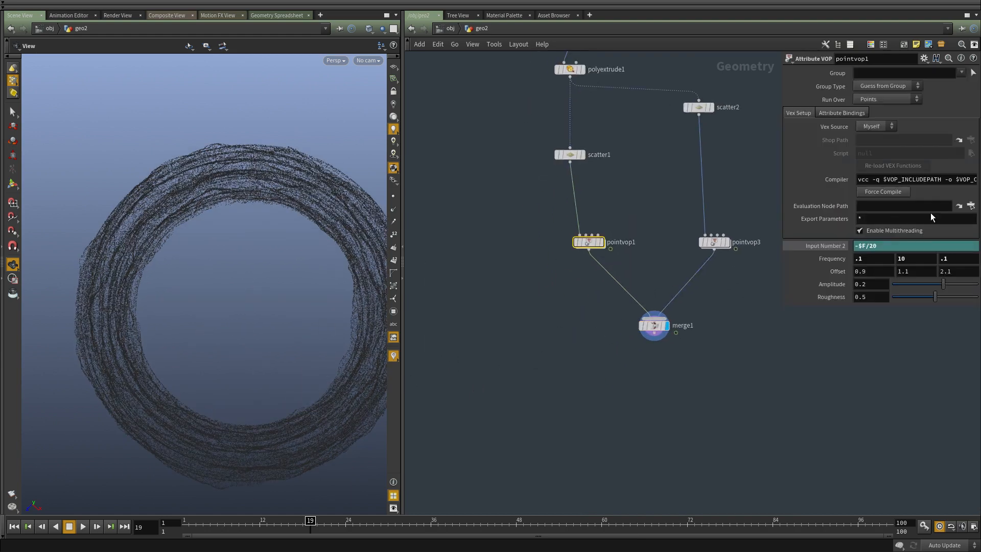
key(Return)
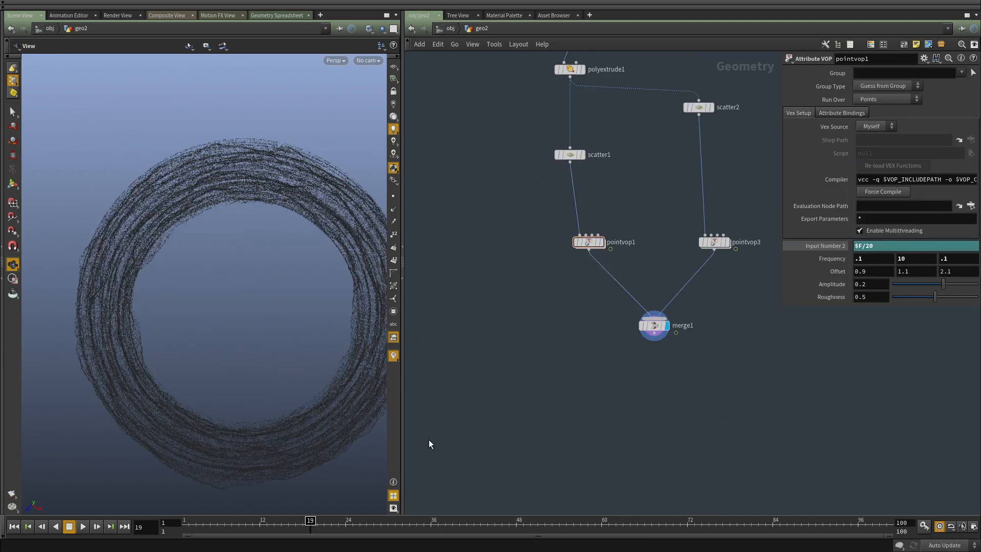
click(186, 525)
click(83, 526)
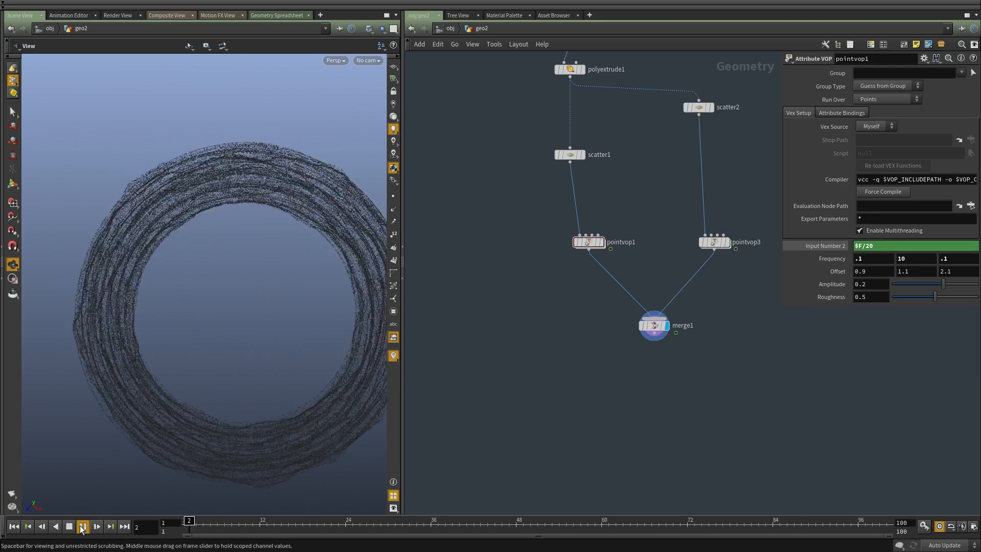
drag(179, 312, 250, 313)
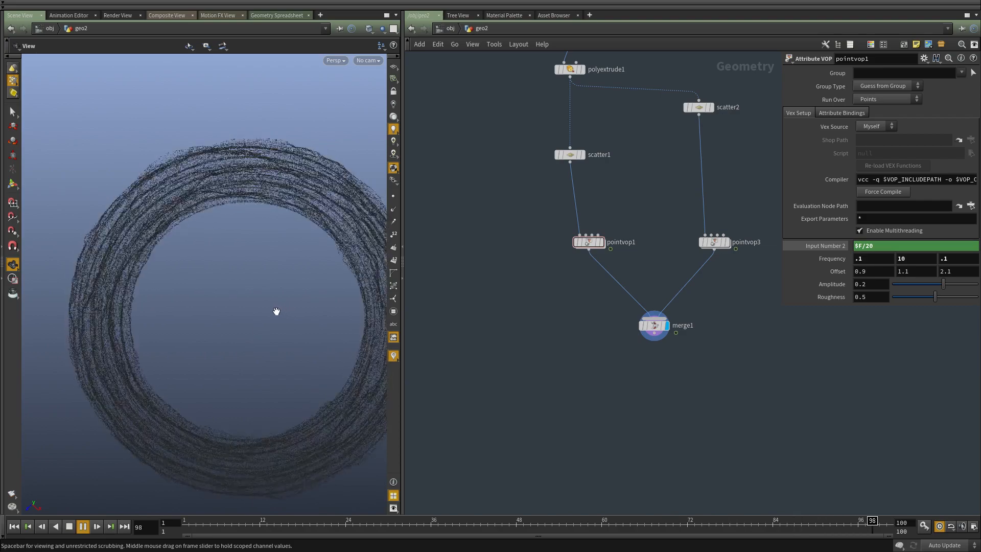
click(70, 527)
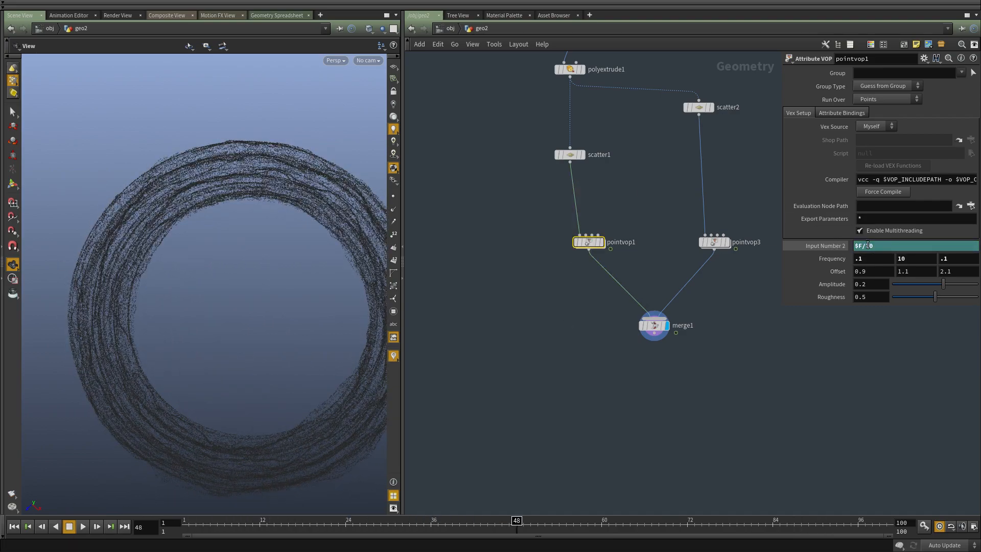
Set pointvop1's Input Number 2 to $F/50 and review the merged animation from a tilted view
drag(865, 246, 913, 257)
text(50)
key(Return)
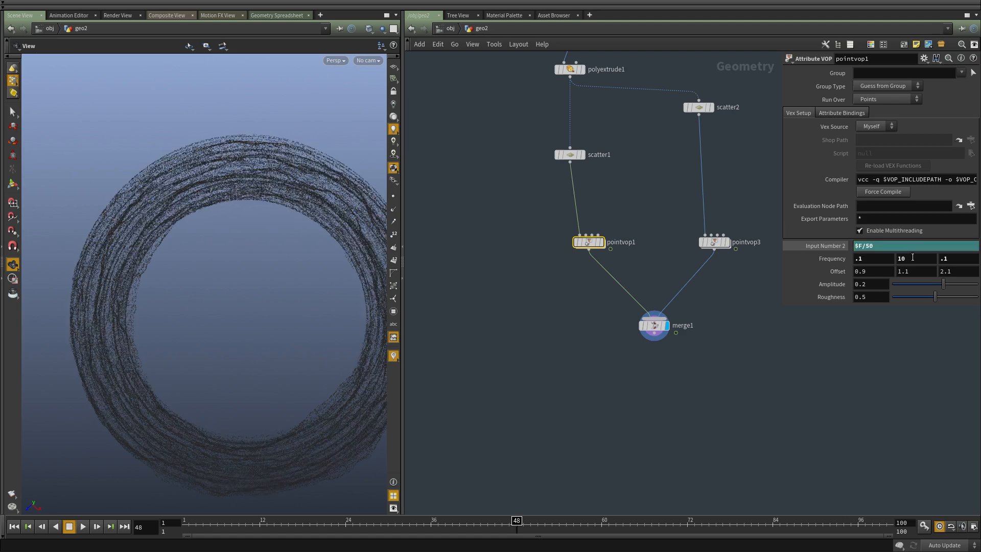
click(654, 325)
click(83, 526)
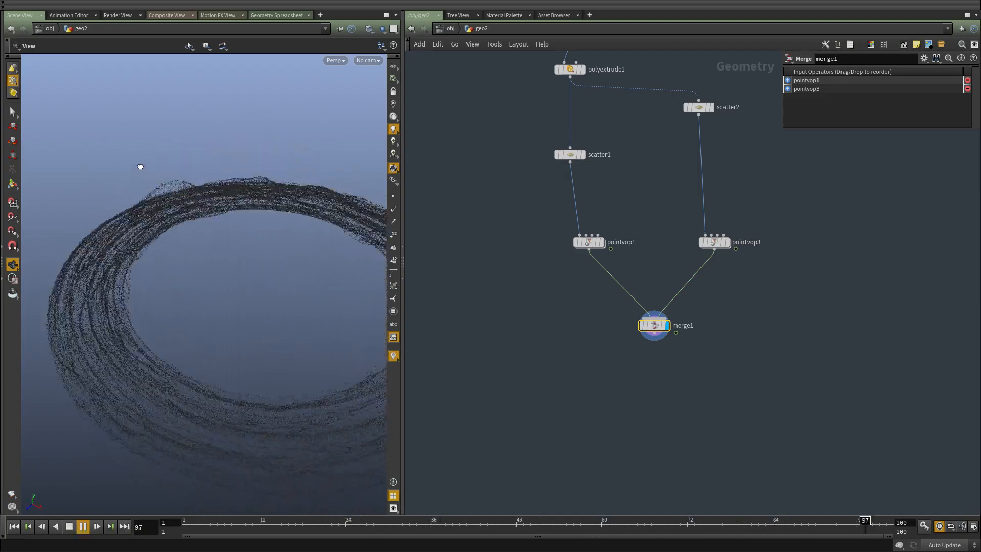
drag(133, 143, 131, 266)
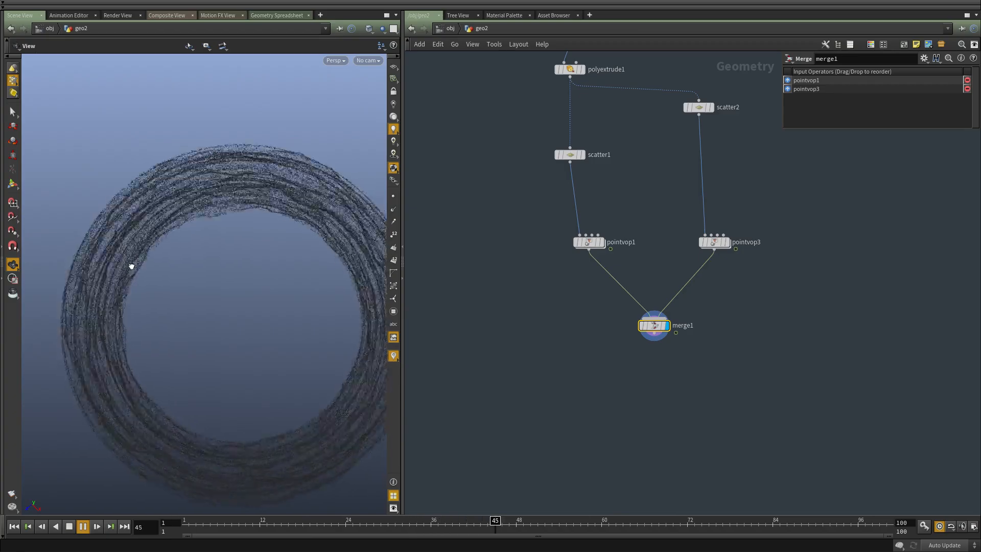
click(70, 527)
Display pointvop3 and duplicate it as a separate point VOP wired to scatter2, undoing the accidental copy of merge1
middle_drag(770, 318, 659, 362)
click(617, 287)
middle_drag(696, 311, 655, 355)
middle_drag(659, 311, 628, 274)
key(ctrl+c)
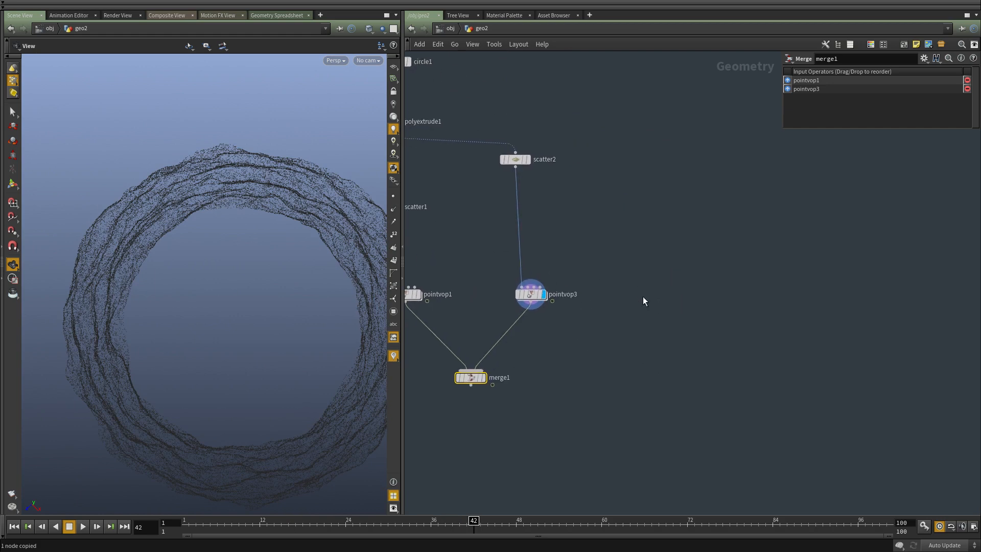
key(ctrl+v)
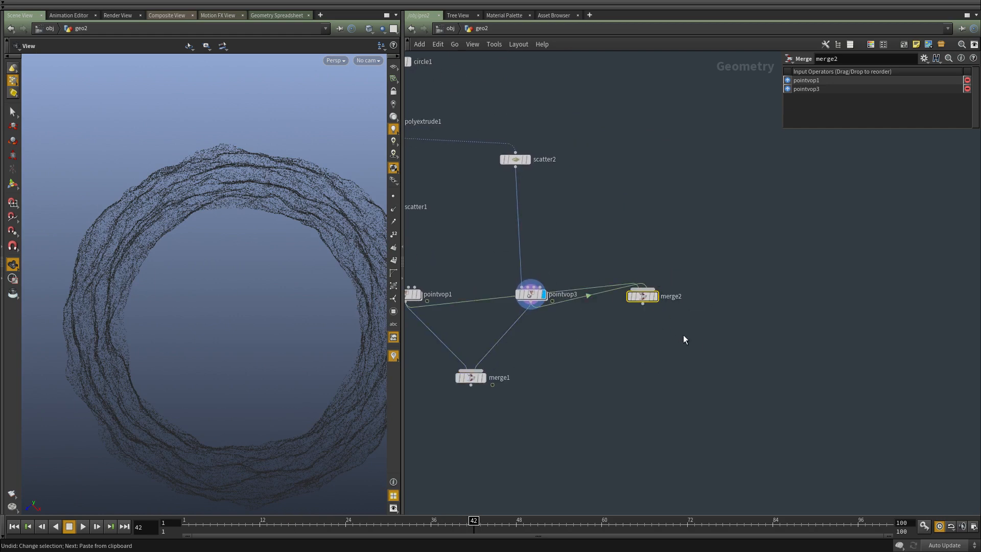
key(ctrl+x)
key(ctrl+v)
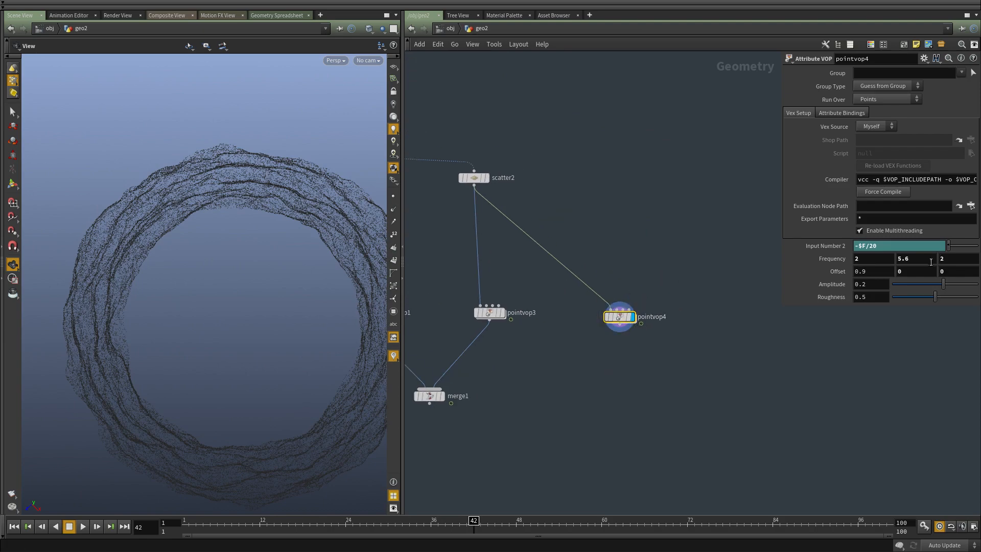
Set the Frequency values of pointvop4 to 5, 1 and 5
click(730, 377)
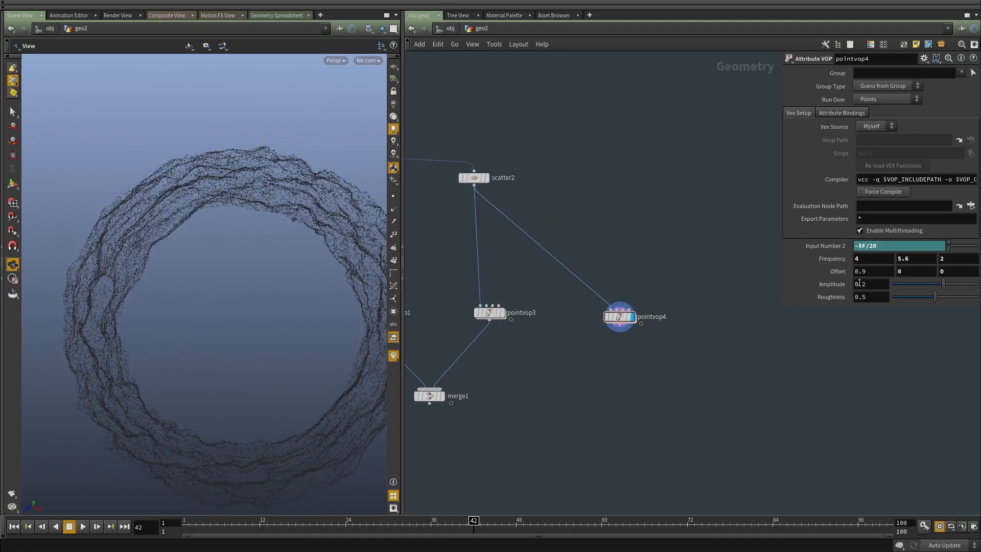
drag(869, 261, 759, 262)
text(5)
click(745, 363)
drag(949, 260, 770, 266)
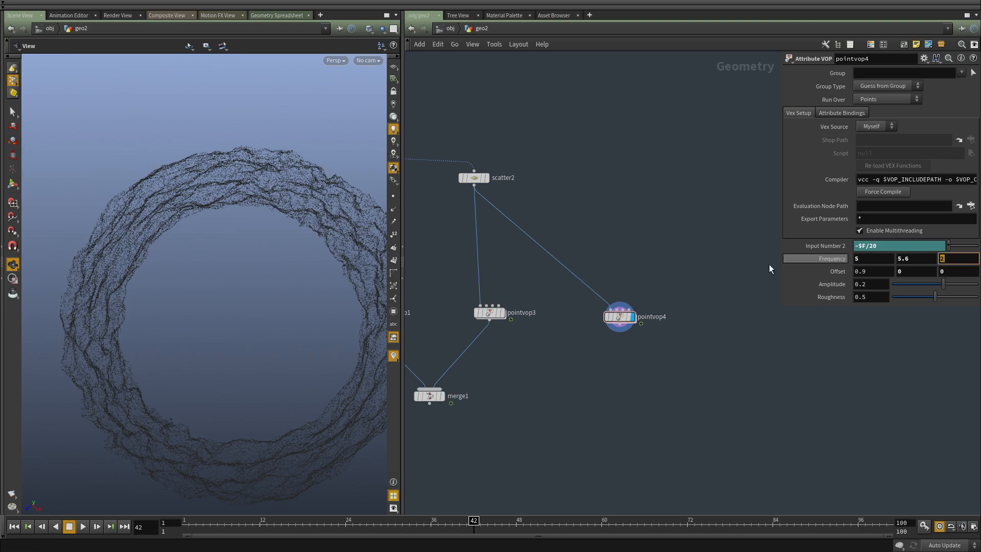
text(5)
click(723, 429)
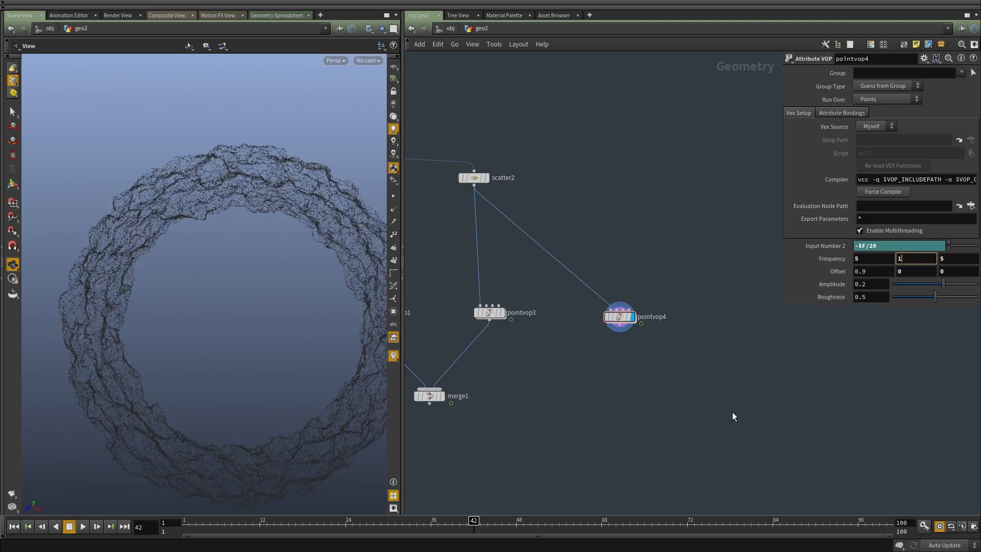
text(1)
click(731, 415)
Set pointvop4's Input Number 2 to -$F/5 and play the animation from the first frame, stopping it after a look
mouse_move(197, 527)
mouse_down()
mouse_move(186, 527)
mouse_move(432, 526)
mouse_move(186, 527)
mouse_up()
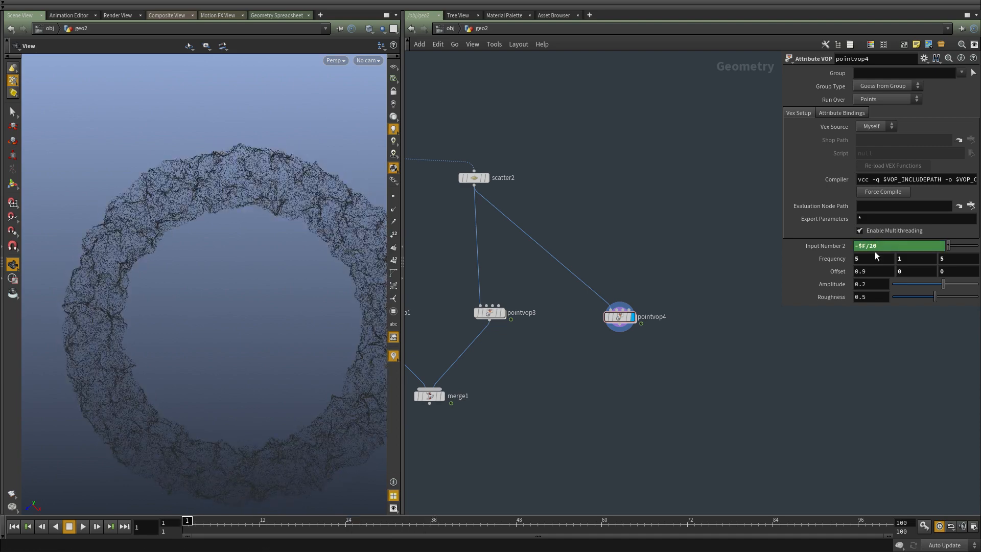
key(Return)
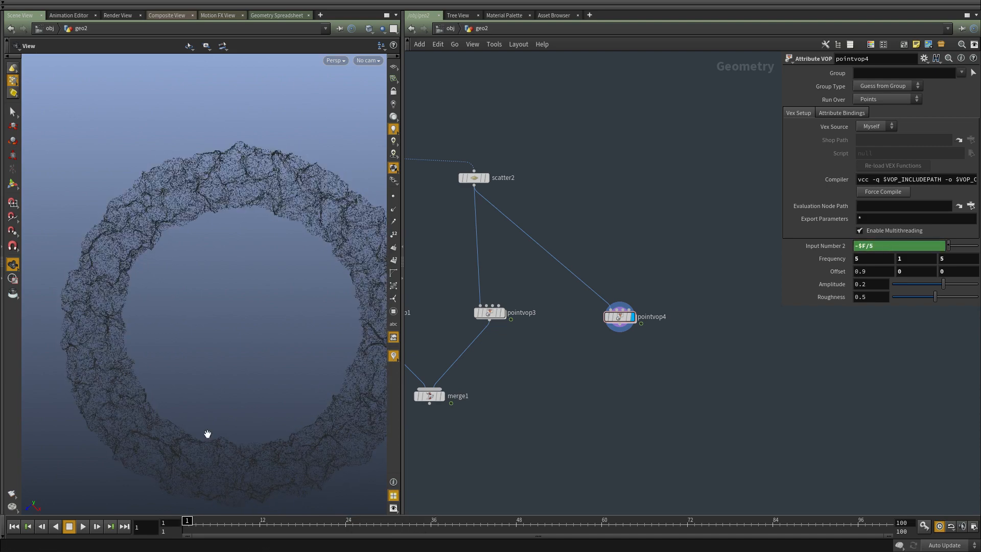
drag(194, 518, 39, 538)
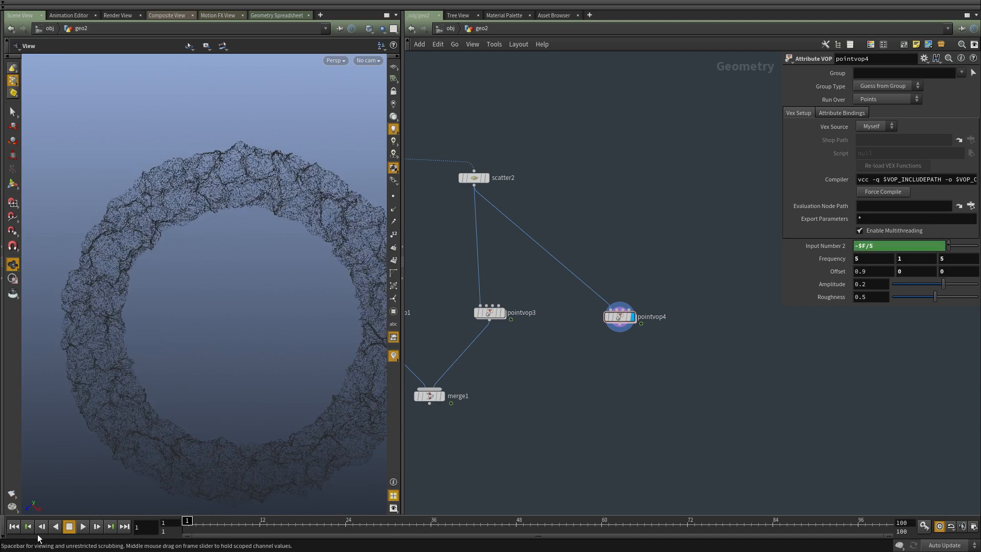
click(82, 527)
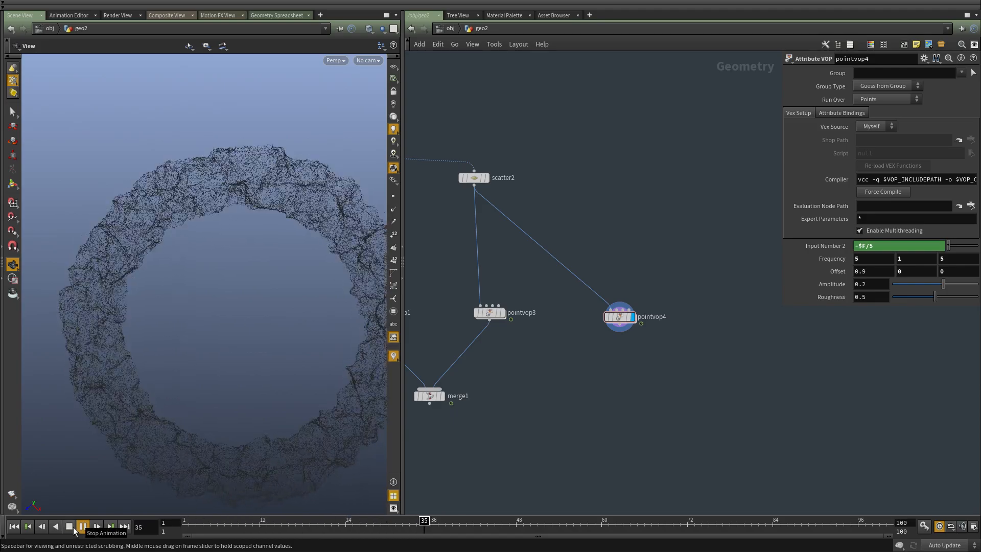
click(73, 526)
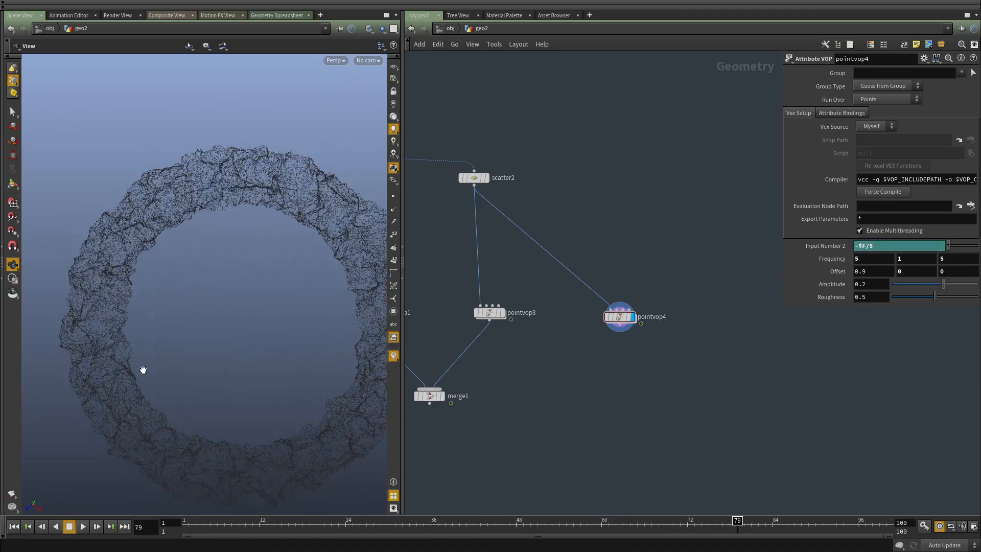
Examine the noise-displaced ring of pointvop4 from several angles and distances in the viewport
drag(142, 368, 147, 278)
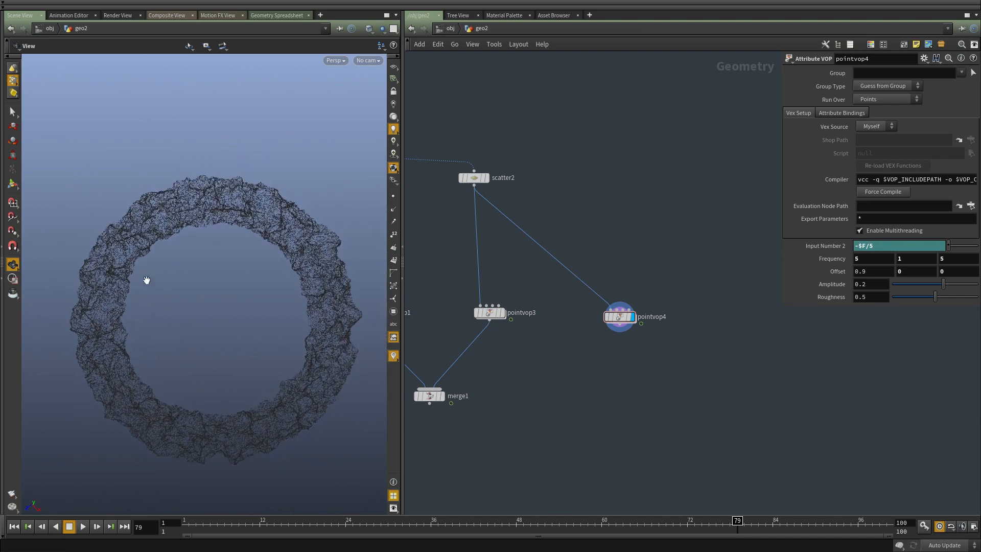
right_drag(146, 278, 216, 283)
drag(216, 283, 176, 287)
right_drag(175, 286, 152, 305)
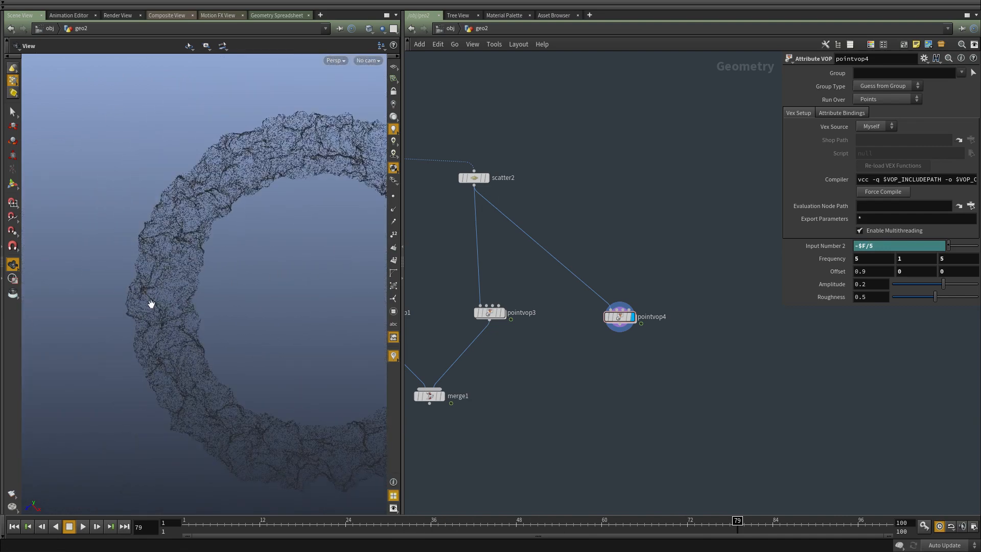
drag(152, 304, 155, 257)
drag(189, 323, 192, 333)
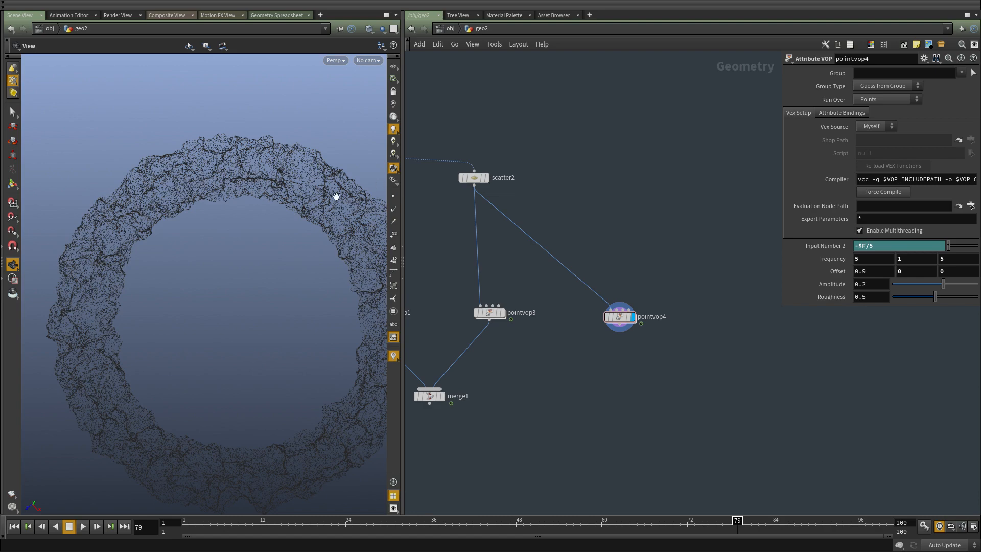
middle_drag(513, 391, 538, 387)
middle_drag(160, 319, 219, 339)
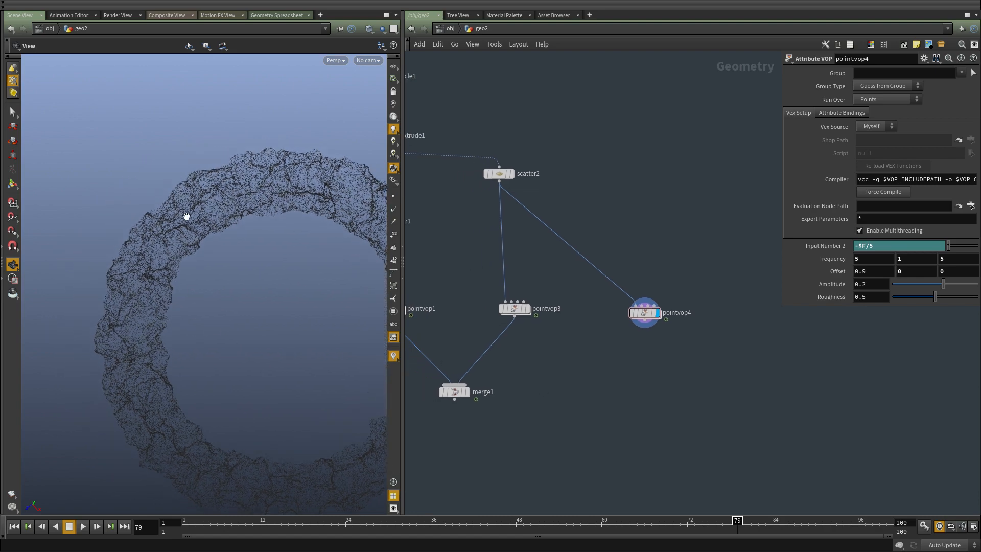
Inspect the wrinkles and point density of the displaced ring close up and as a whole
right_drag(187, 216, 244, 212)
middle_drag(245, 212, 190, 333)
right_drag(191, 333, 158, 332)
middle_drag(157, 333, 127, 268)
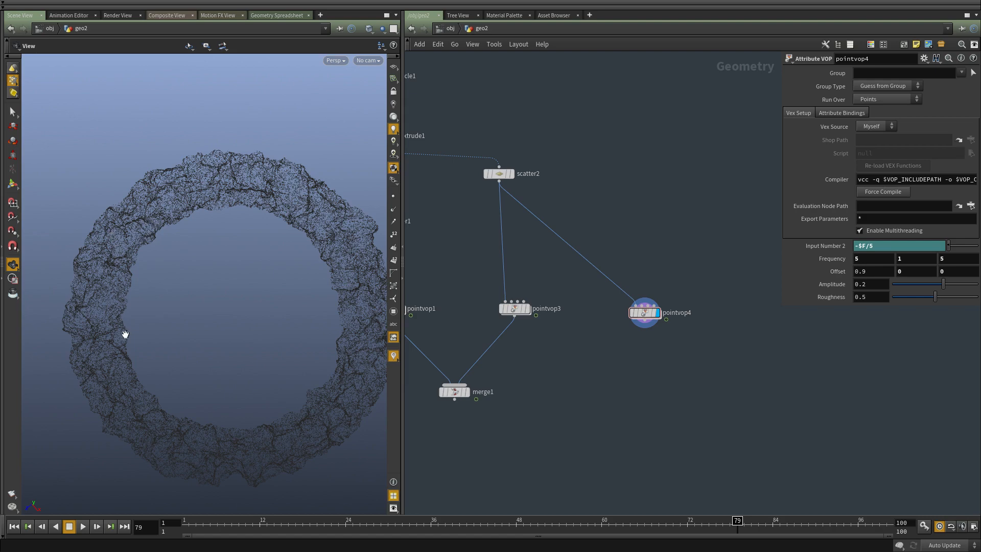
middle_drag(151, 431, 187, 368)
right_drag(186, 368, 277, 354)
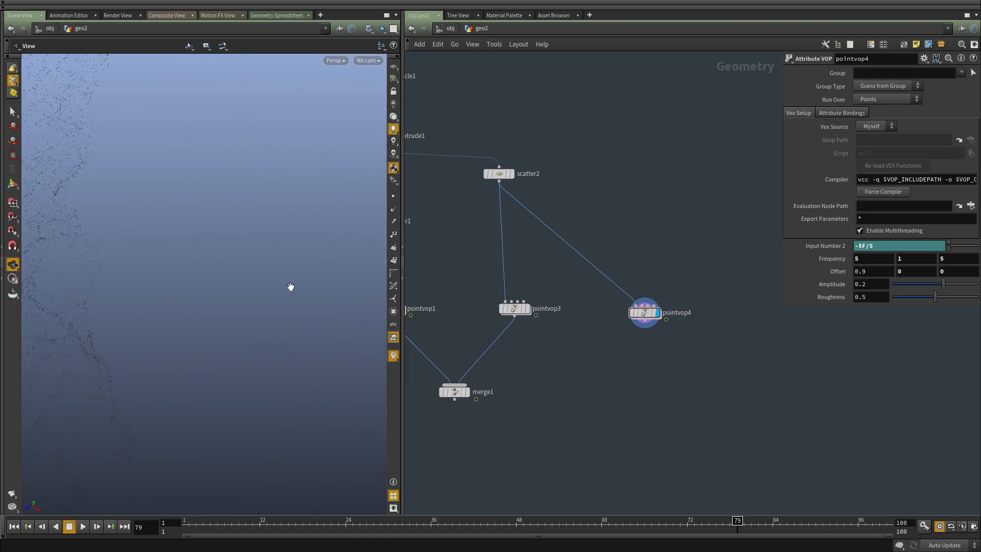
right_drag(291, 287, 168, 305)
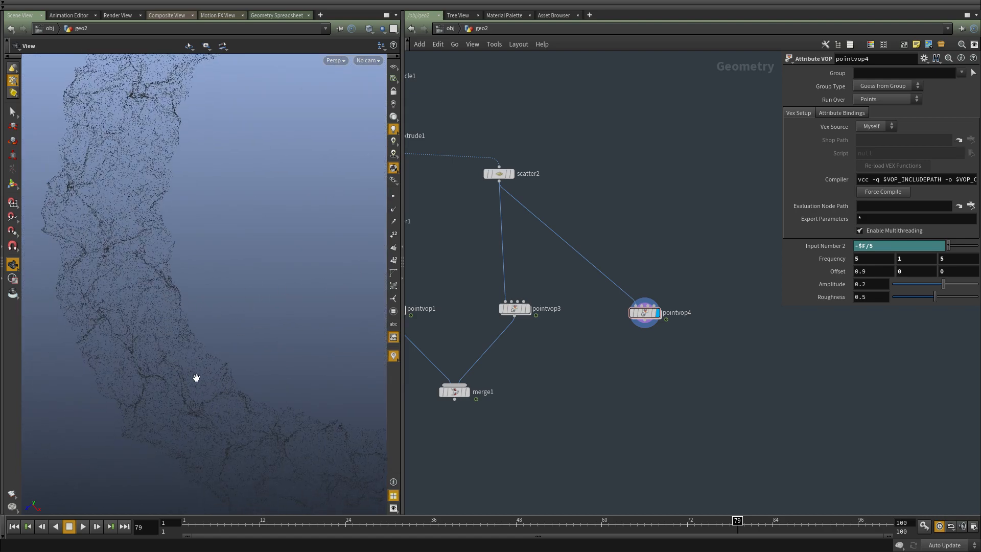
right_drag(197, 377, 121, 341)
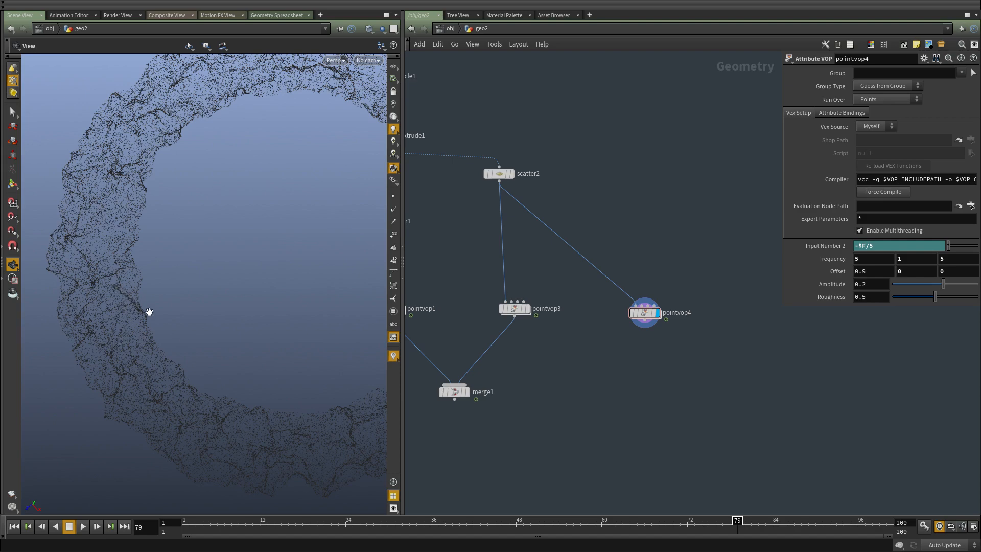
right_drag(217, 308, 168, 303)
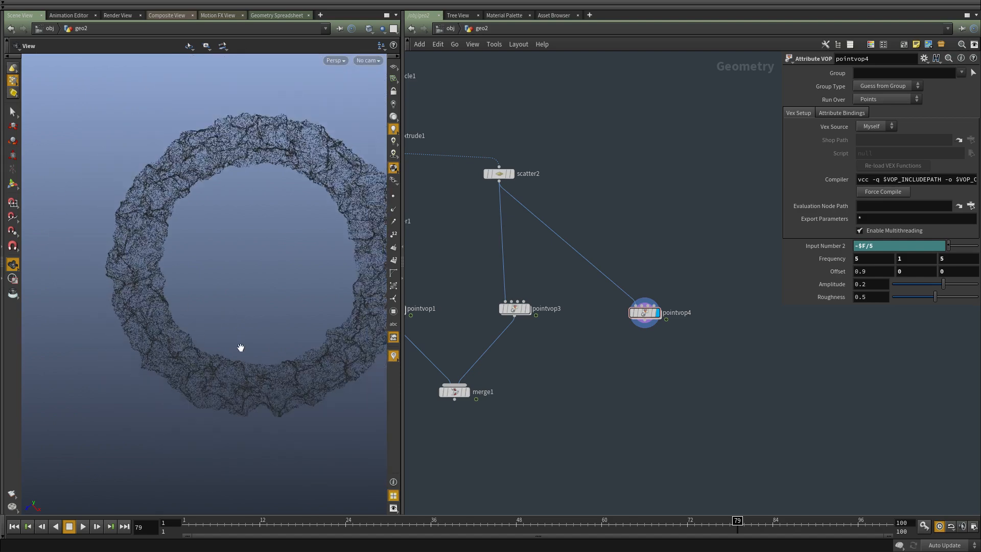
middle_drag(240, 346, 161, 363)
Duplicate scatter2 as a separate Scatter between polyextrude1 and pointvop4, with Force Total Count set to 1000000
middle_drag(623, 423, 608, 392)
middle_drag(629, 190, 720, 282)
click(576, 236)
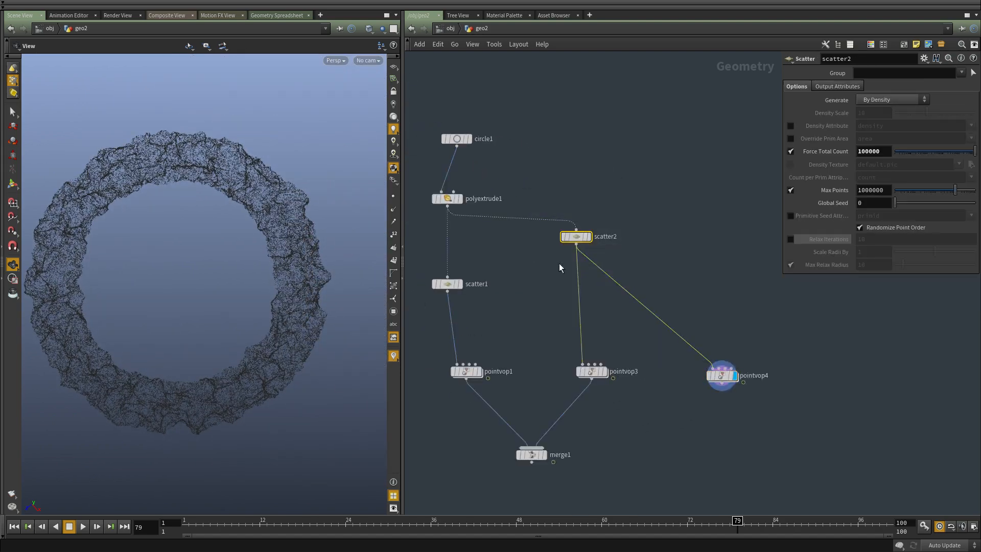
key(ctrl+c)
key(ctrl+v)
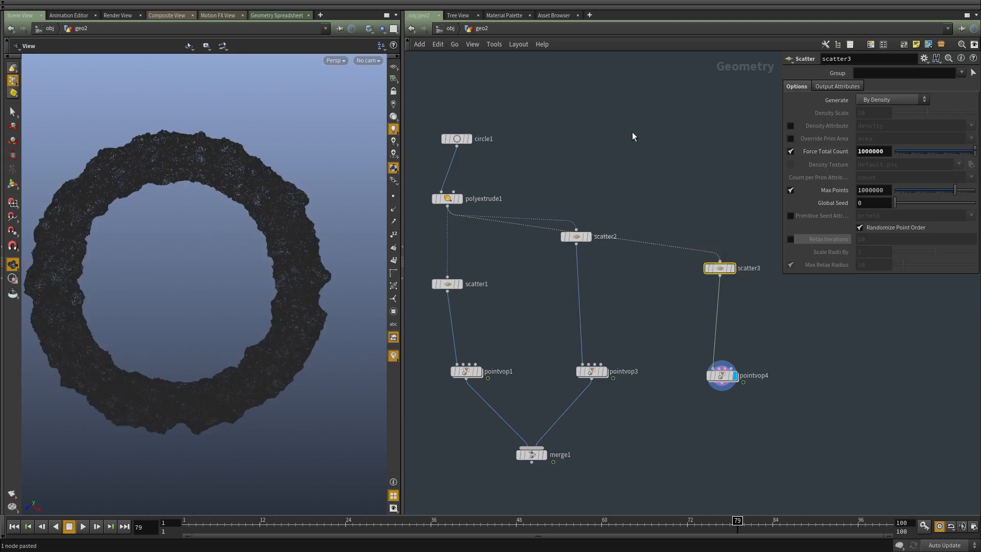
middle_drag(633, 132, 644, 186)
click(644, 186)
Set the viewport's particle display to Lines and inspect the denser ring's surface detail
right_click(392, 169)
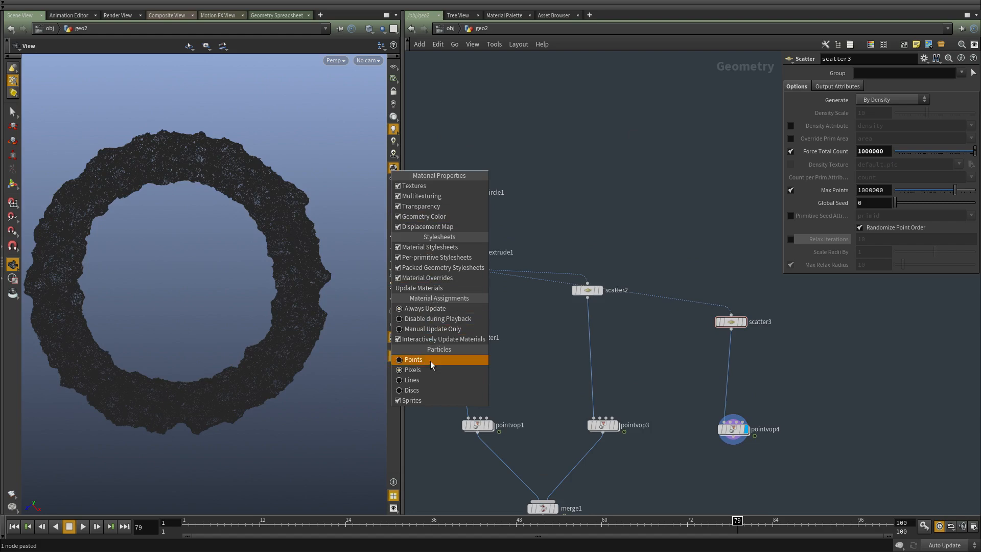
click(424, 379)
scroll(259, 327, up, 10)
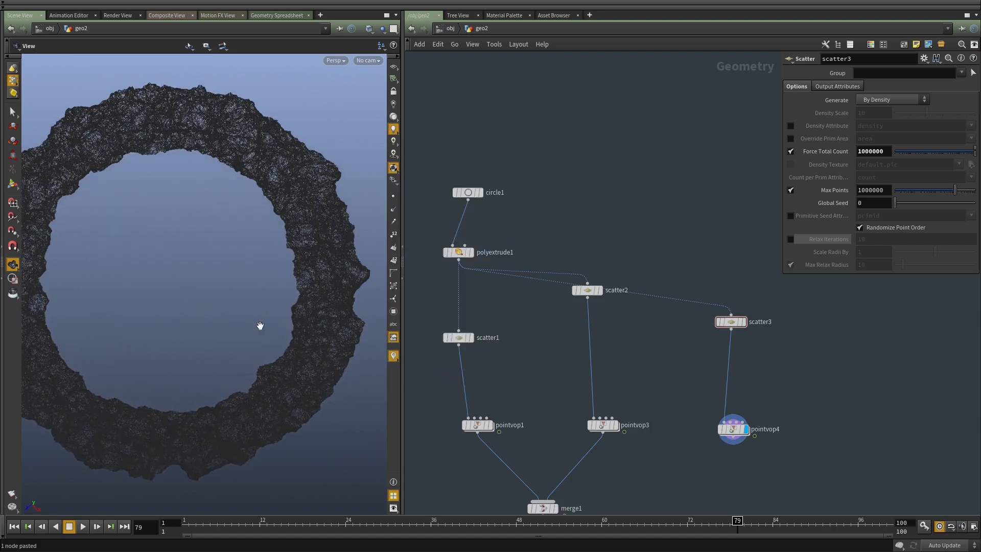
middle_drag(200, 335, 244, 359)
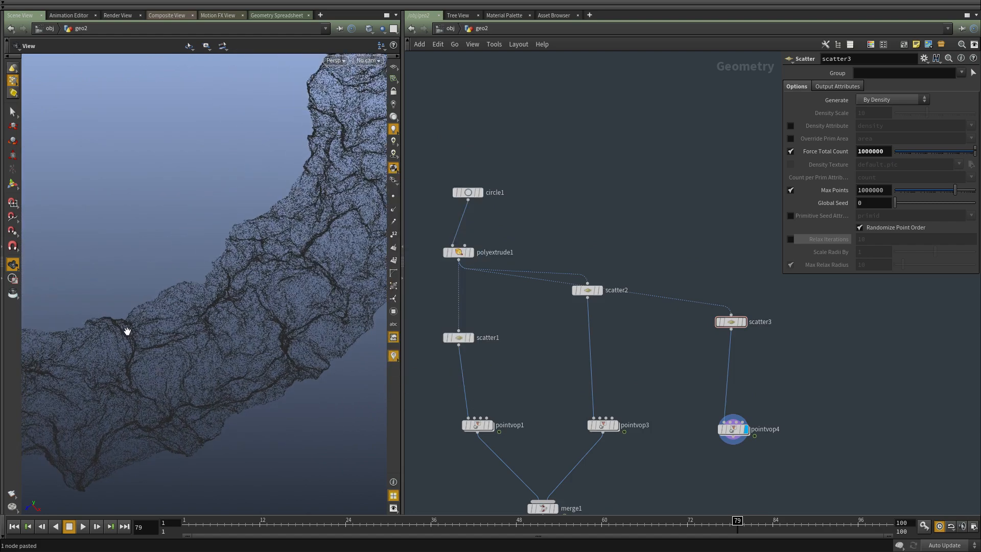
middle_drag(128, 331, 192, 276)
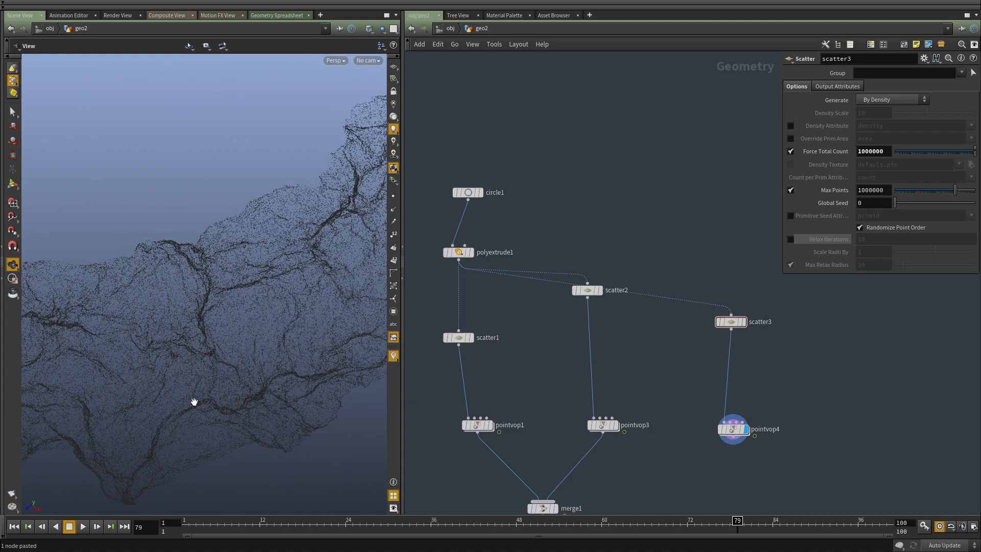
Play the animation of the million-point ring, then stop it and return to the first frame
drag(201, 537, 164, 532)
click(82, 526)
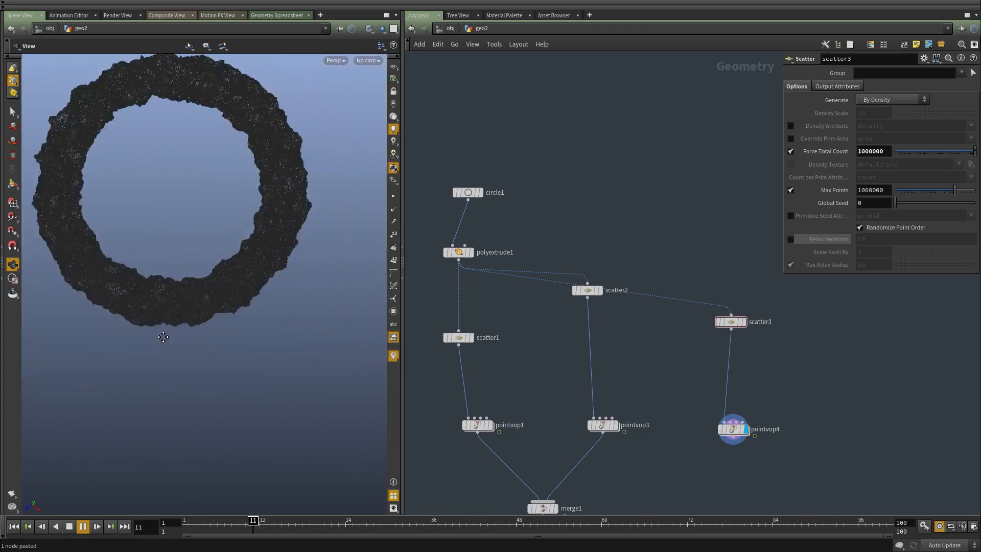
click(83, 526)
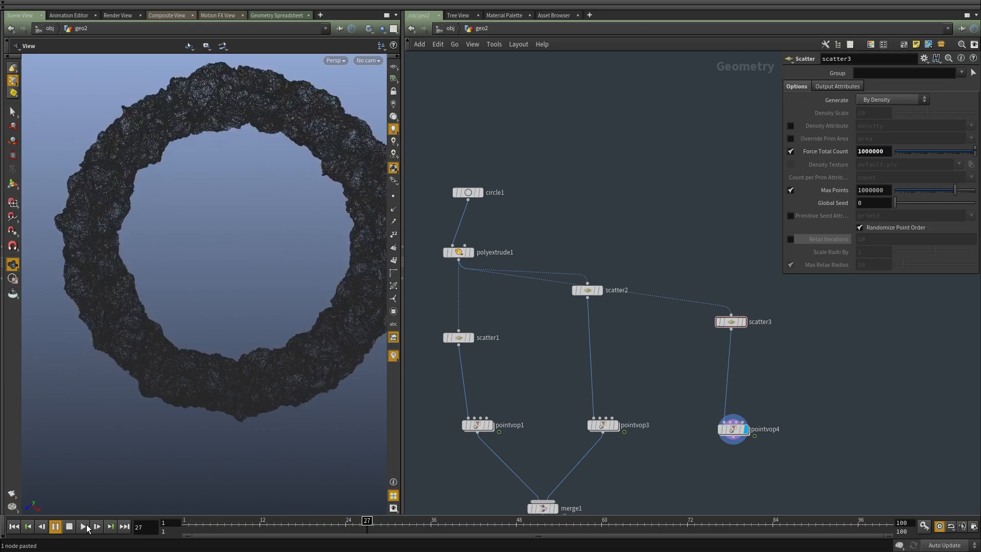
click(13, 526)
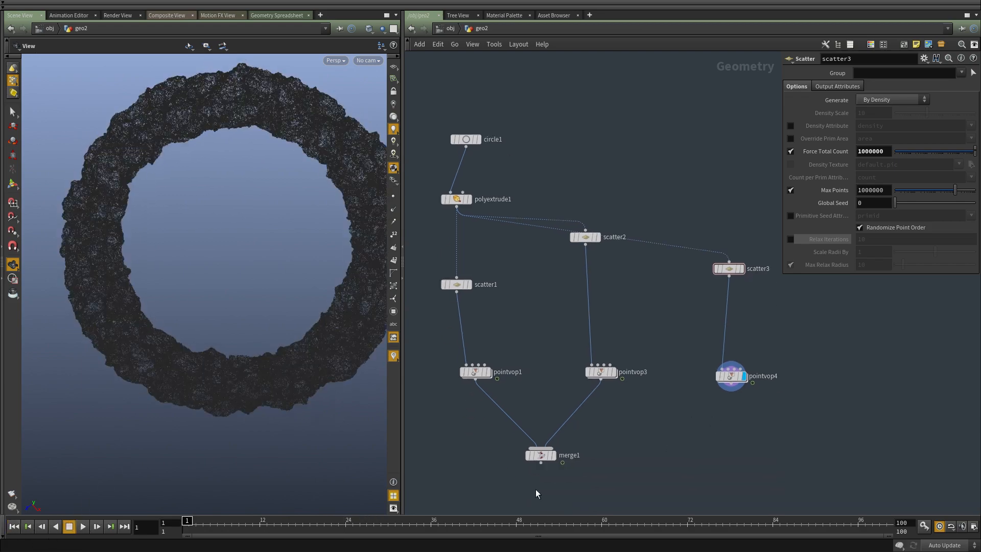
Add a Color node and insert it between pointvop1 and merge1
middle_drag(570, 385, 575, 300)
key(Tab)
text(col)
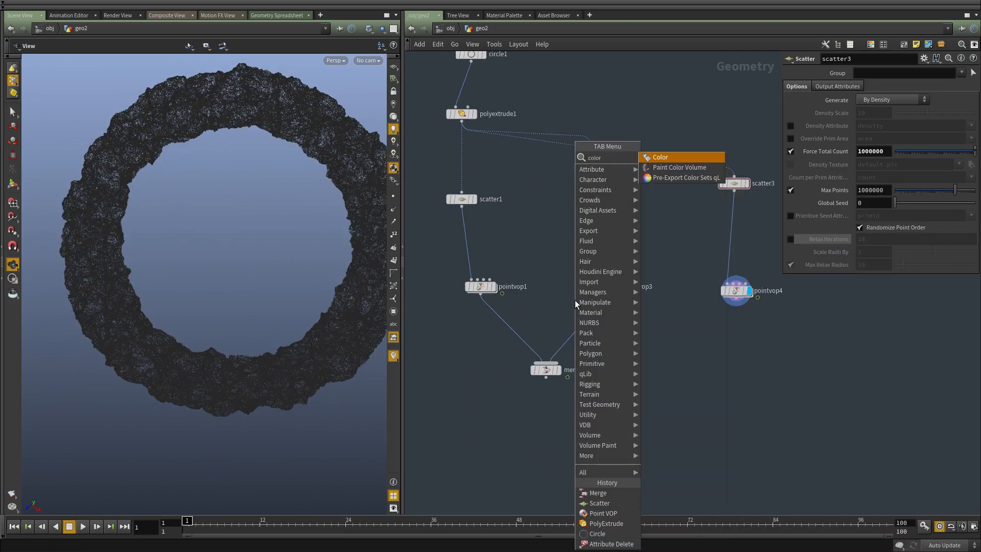
key(Return)
click(574, 300)
drag(575, 300, 499, 325)
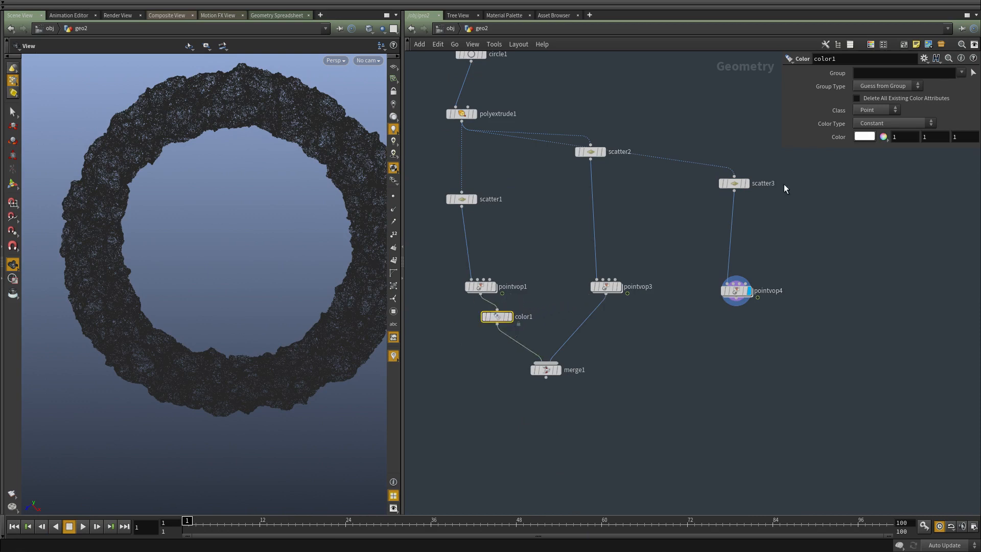
Set color1 to purple with hue 257, saturation 0.785 and value 0.495, and display the node
click(866, 139)
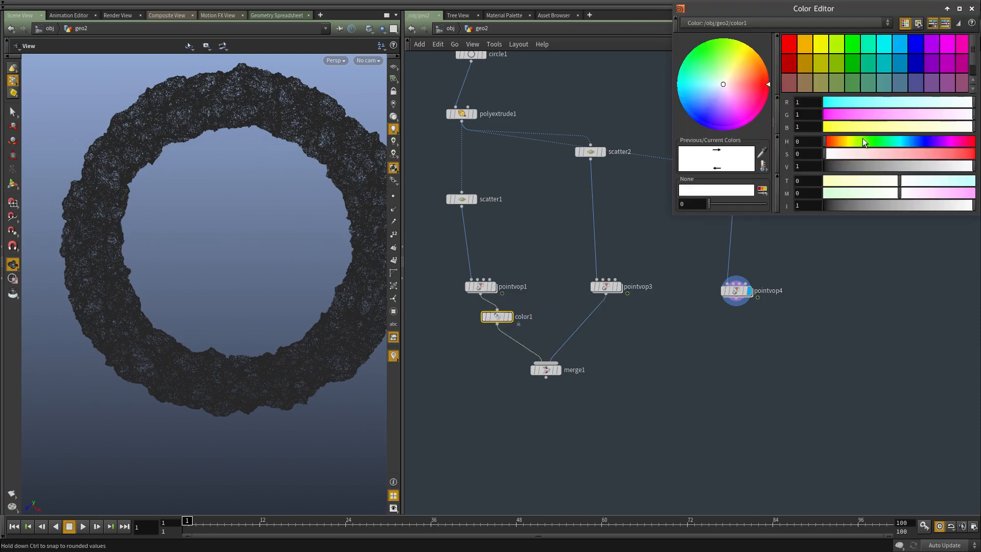
click(932, 142)
click(942, 154)
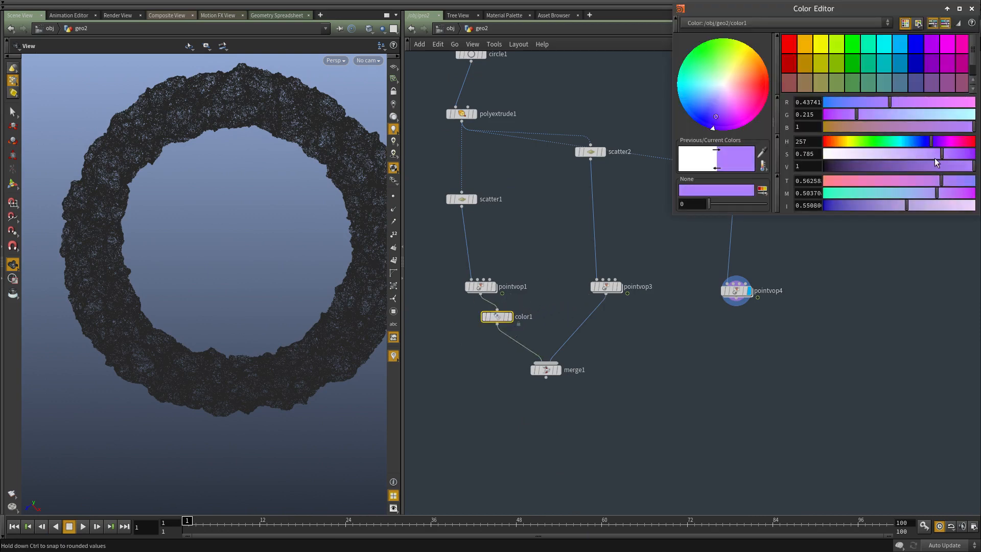
click(898, 167)
click(513, 315)
Duplicate color1 and insert the copy between pointvop3 and merge1, displayed and aligned under pointvop3
click(480, 336)
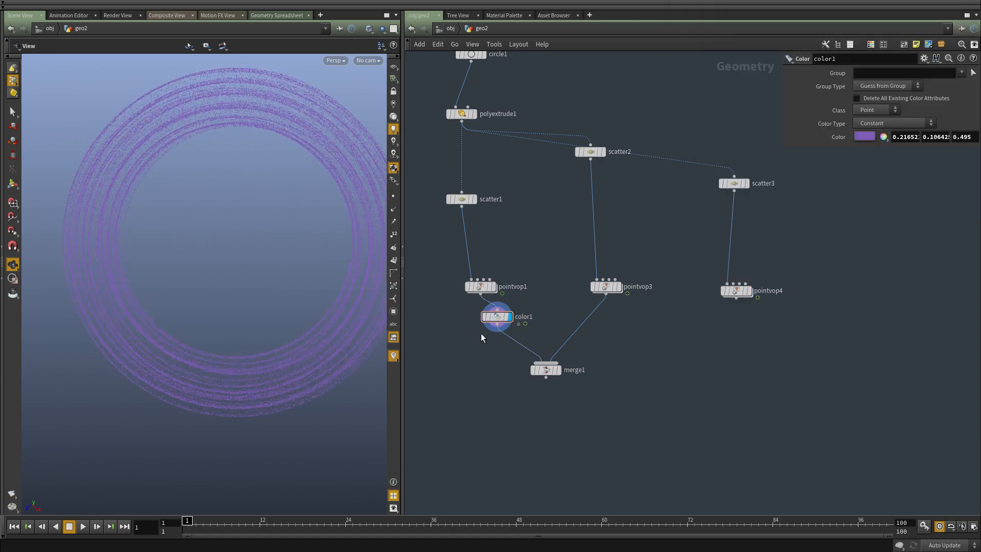
key(ctrl+v)
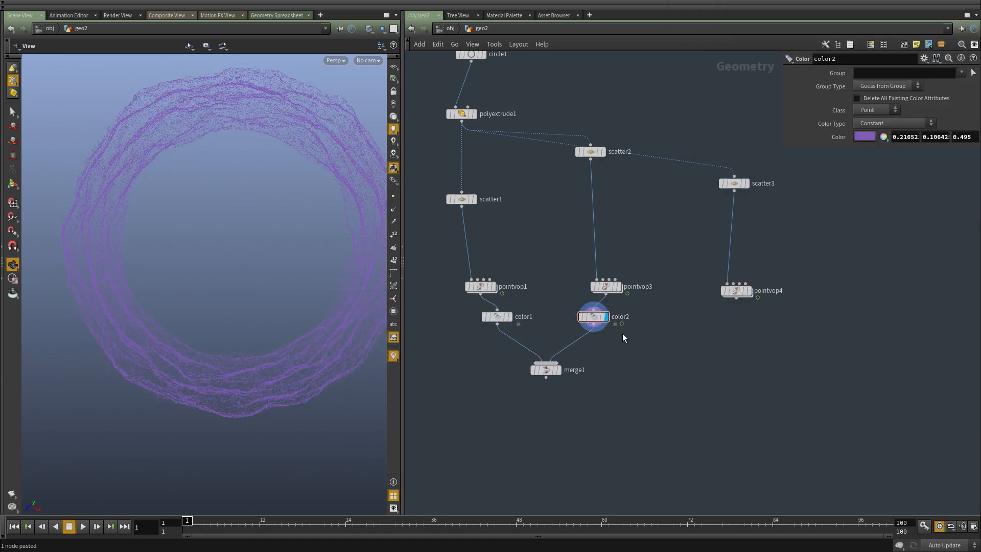
drag(622, 333, 584, 279)
click(594, 317)
drag(595, 317, 608, 321)
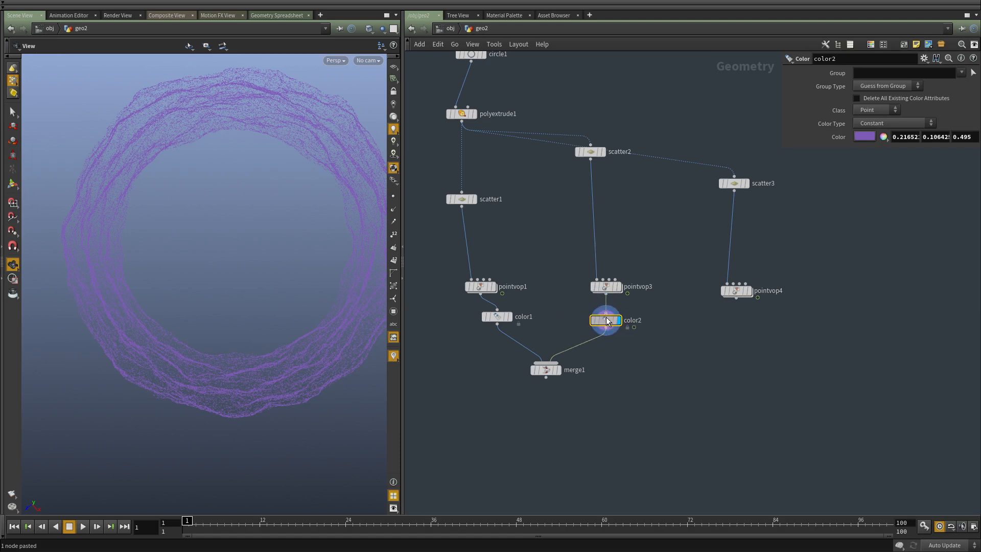
Set color2 to a pale blue with hue 225, saturation 0.266 and value 0.887
click(874, 137)
click(867, 157)
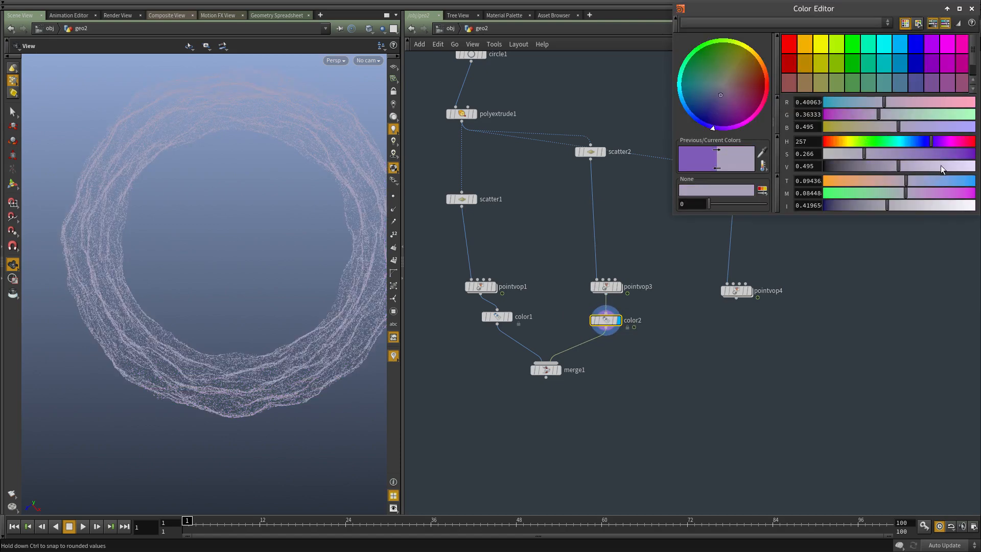
drag(943, 168, 957, 170)
drag(918, 143, 915, 143)
Duplicate color2 as another Color node wired after pointvop4 and display it
drag(620, 340, 755, 314)
drag(824, 307, 710, 362)
middle_drag(786, 363, 753, 382)
Set color3 to a bright saturated blue, about 0.167, 0.433 and 0.966 in RGB, and close the color editor
click(861, 137)
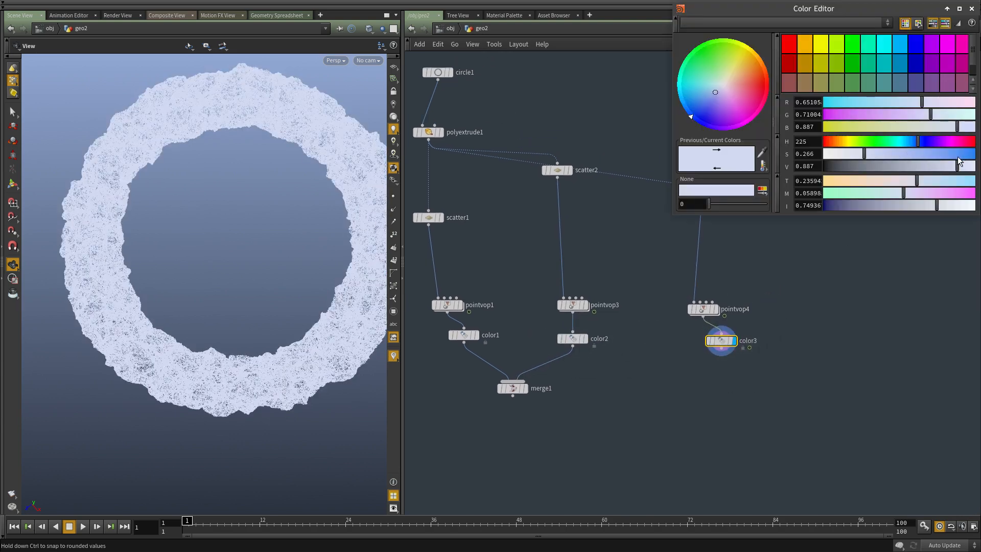
click(959, 154)
drag(916, 142, 916, 142)
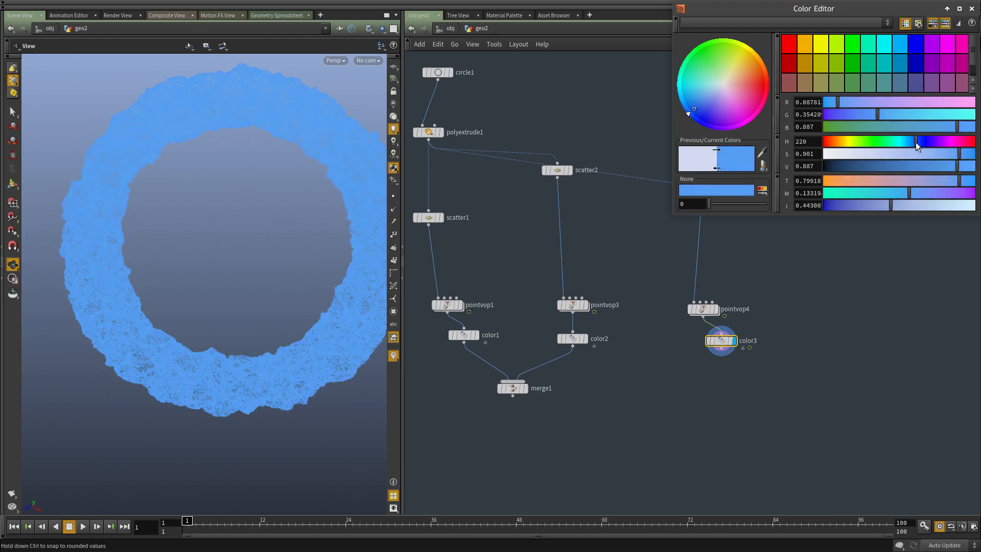
click(903, 205)
click(972, 8)
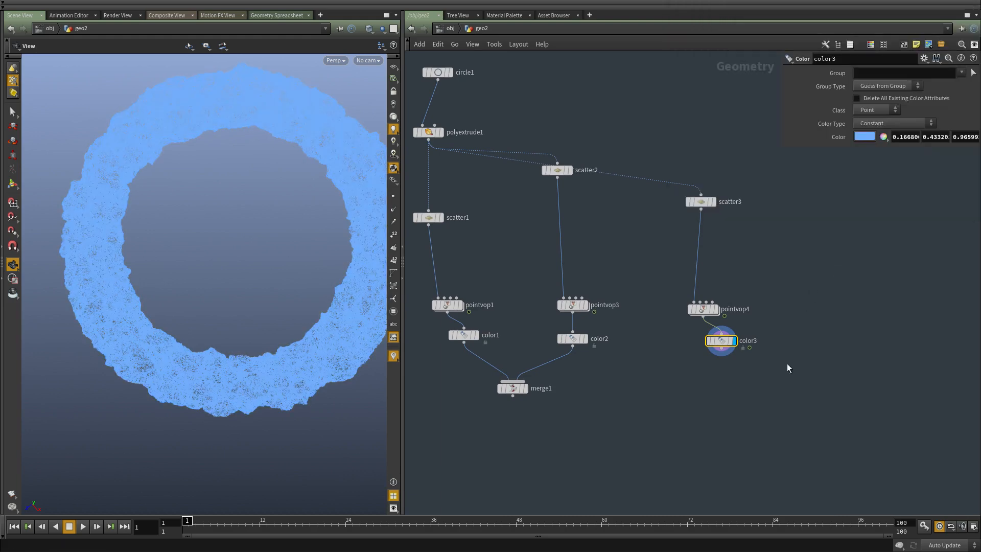
Connect color3 into merge1 and display the merged result
middle_drag(787, 364, 793, 344)
click(733, 331)
click(531, 369)
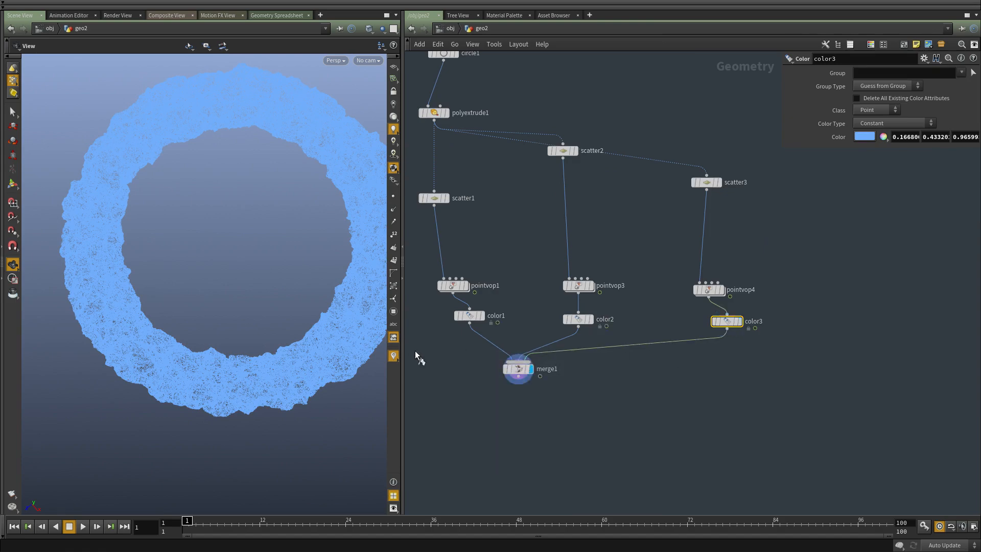
middle_drag(583, 394, 595, 362)
click(596, 363)
scroll(184, 311, up, 2)
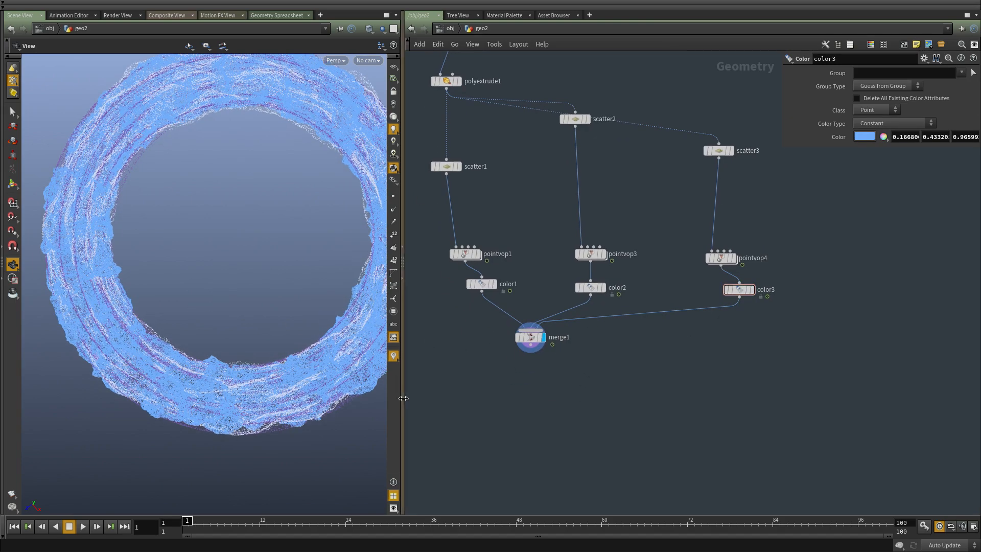
Widen the scene view and set its background color scheme to Dark
drag(403, 399, 585, 413)
key(d)
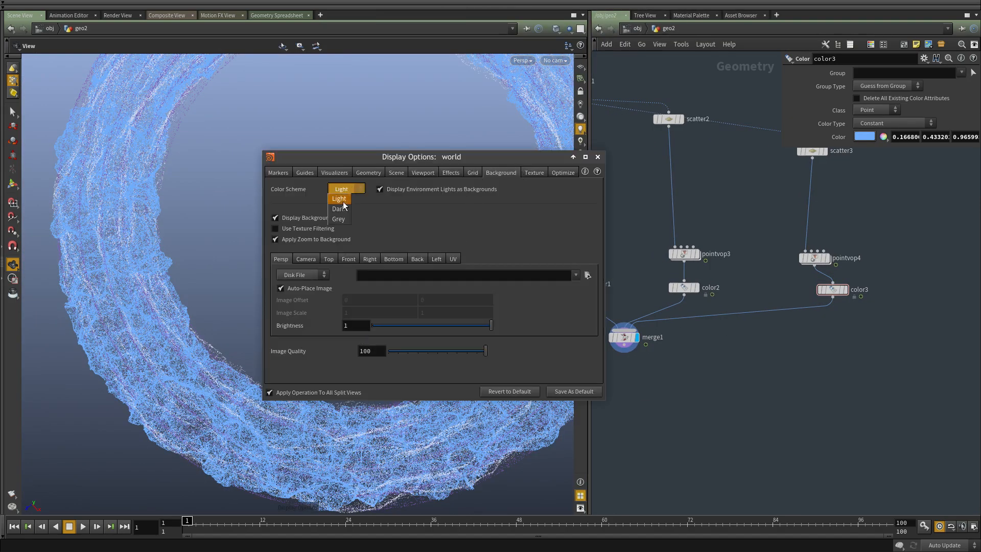
click(342, 209)
key(Escape)
Render a flipbook of the whole merged ring, seen from a low angle, to MPlay up to frame 100
right_drag(407, 267, 333, 297)
middle_drag(331, 298, 289, 361)
drag(289, 361, 350, 260)
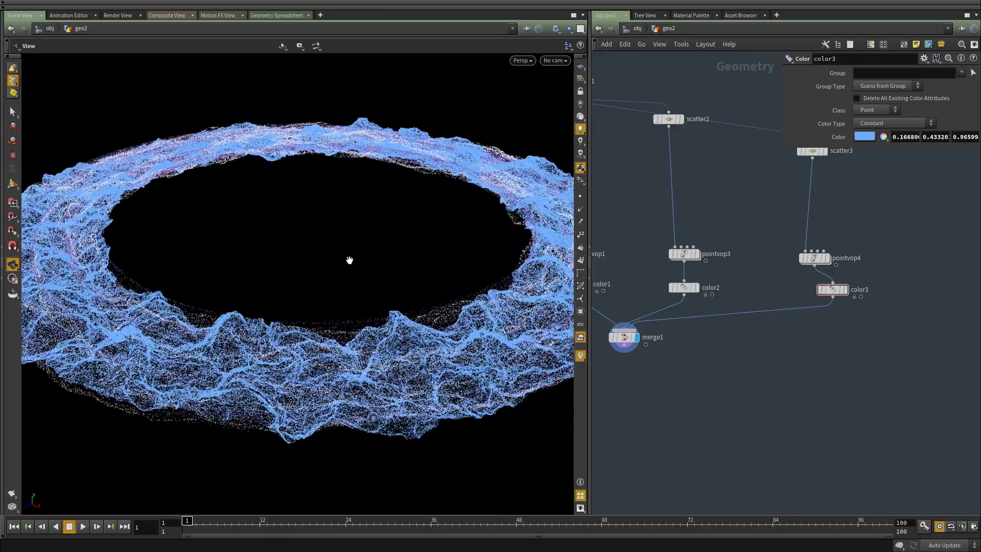
click(11, 499)
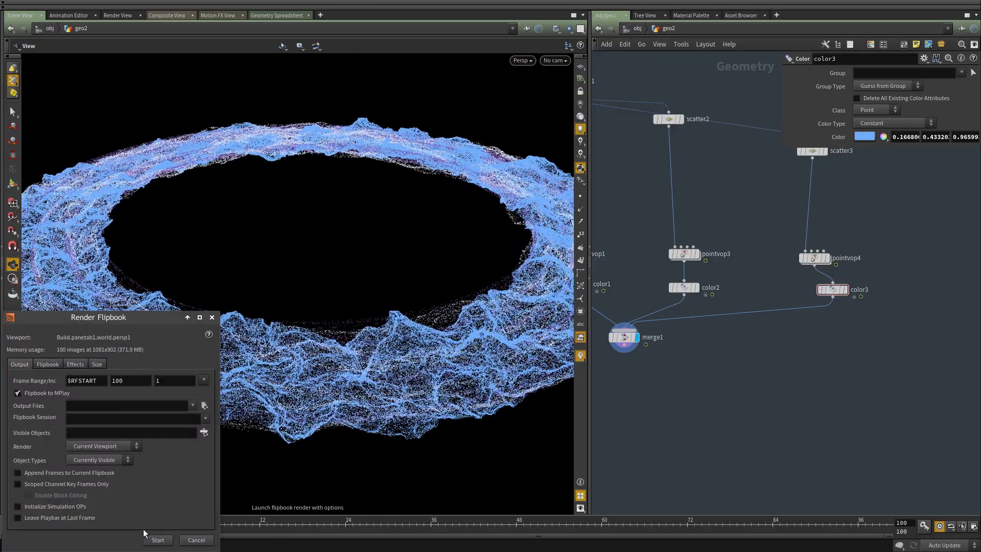
click(158, 541)
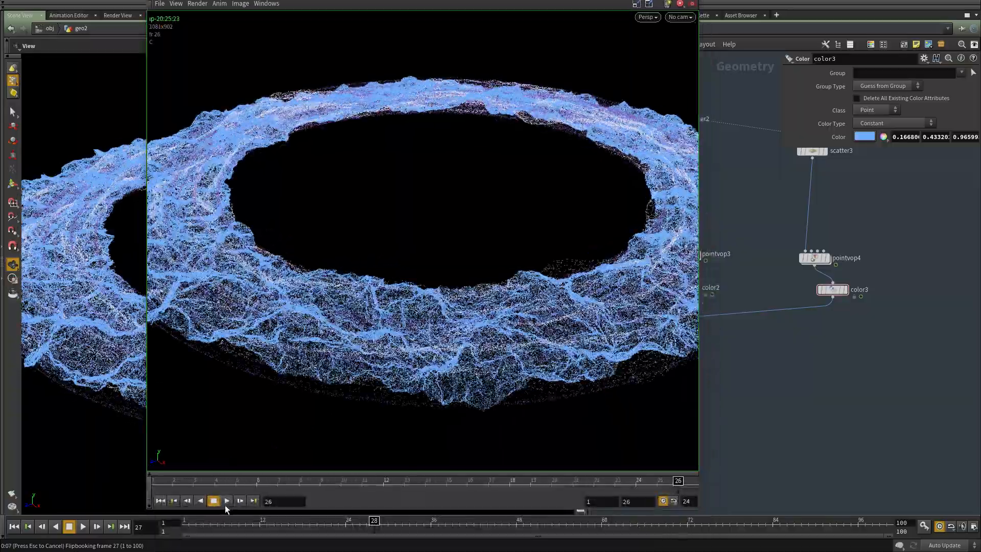
Play the flipbook in MPlay, inspect the moving ring closely, and close the MPlay window
click(226, 502)
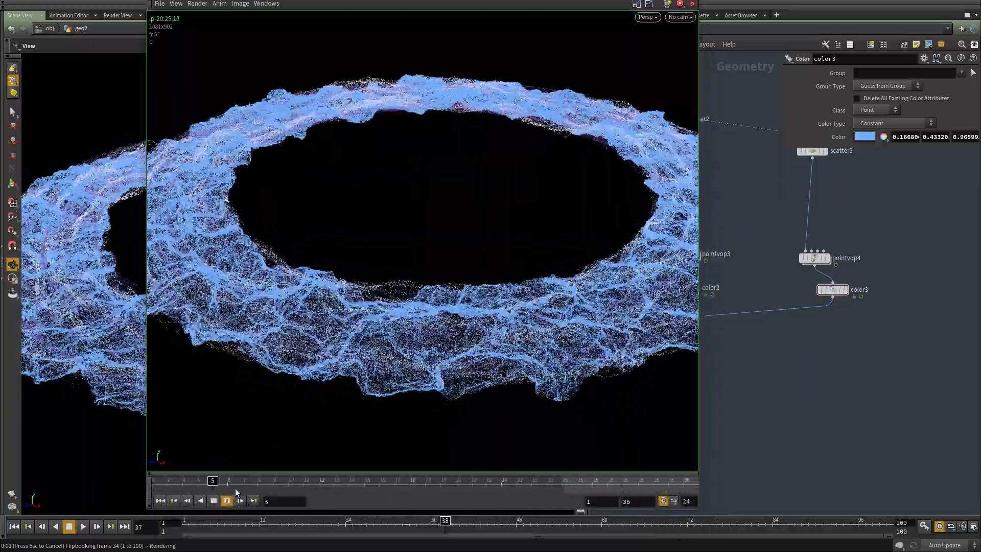
scroll(431, 262, down, 1)
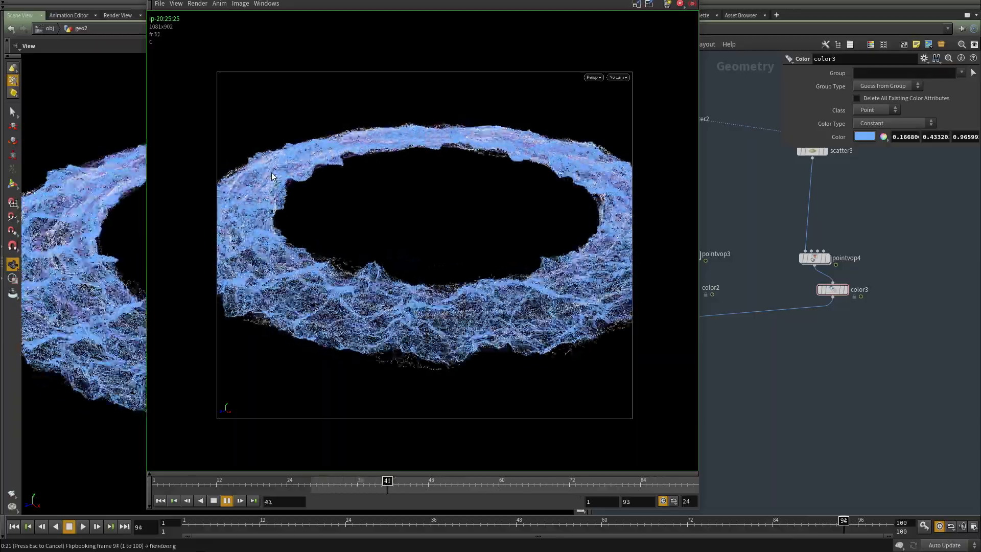
scroll(272, 174, up, 3)
middle_drag(273, 179, 304, 157)
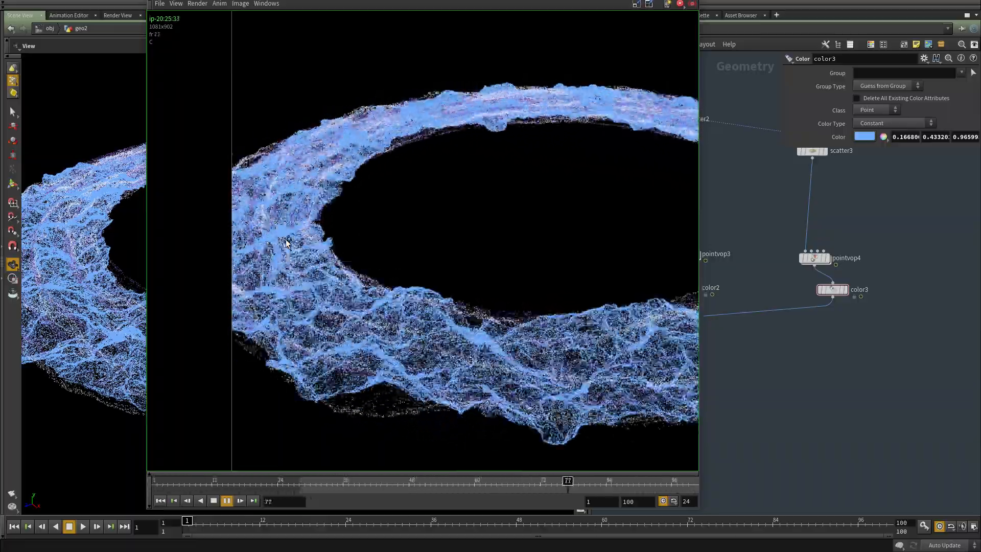
click(693, 1)
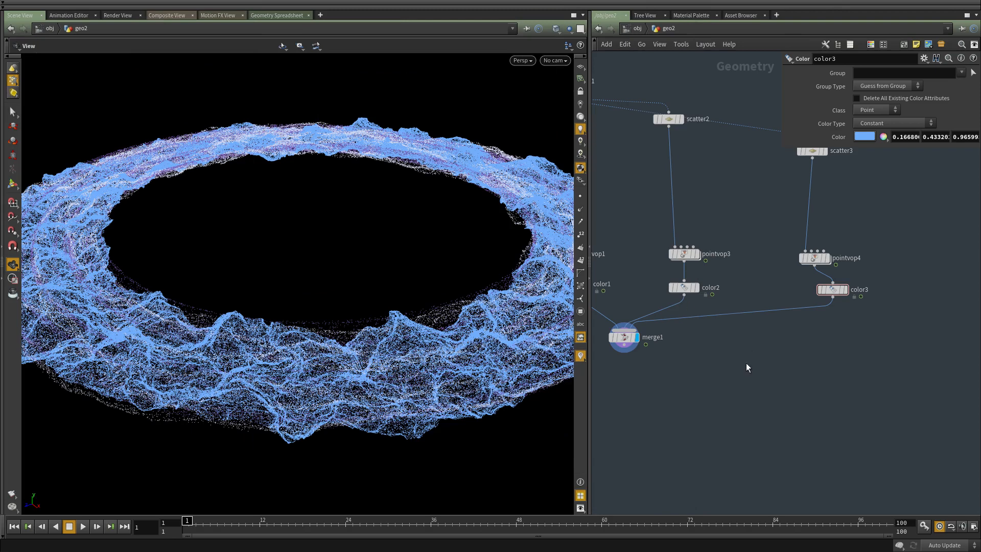
Add a Trail node below merge1, display it, and set its result type to Compute Velocity
key(Tab)
click(748, 159)
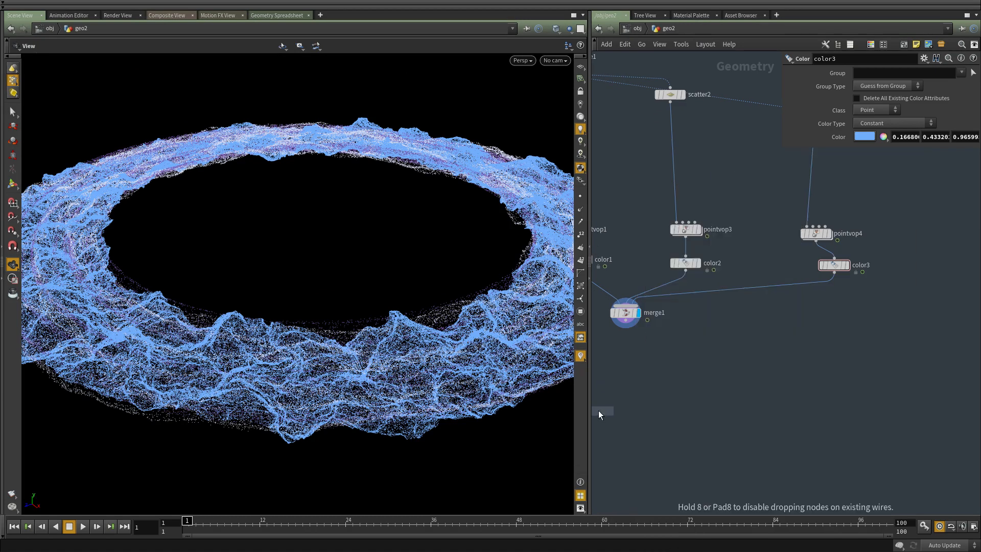
click(599, 410)
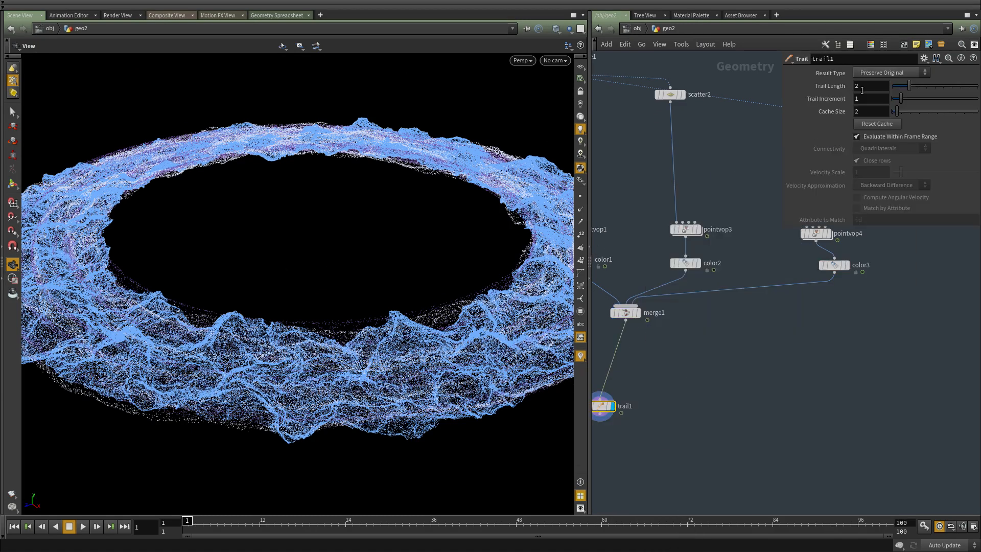
click(877, 74)
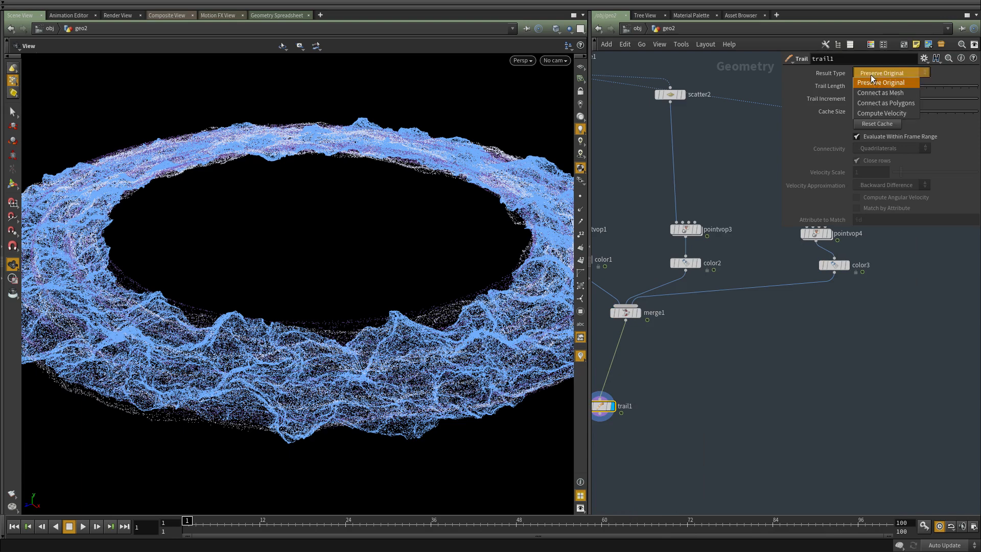
click(882, 113)
middle_drag(650, 473, 741, 411)
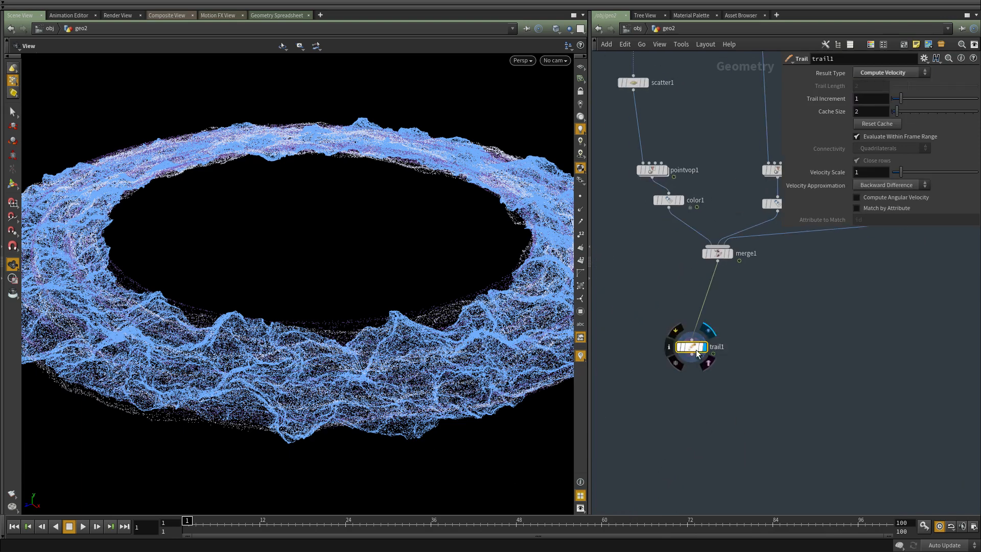
drag(694, 347, 725, 336)
Look through cam1 with the camera locked to the view and fit the whole ring inside its frame
key(h)
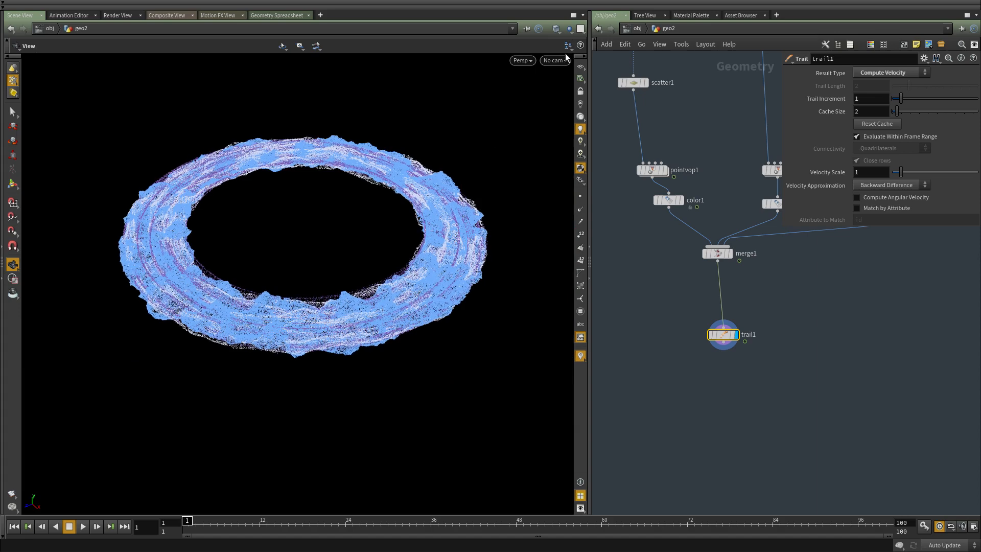
click(562, 60)
click(566, 108)
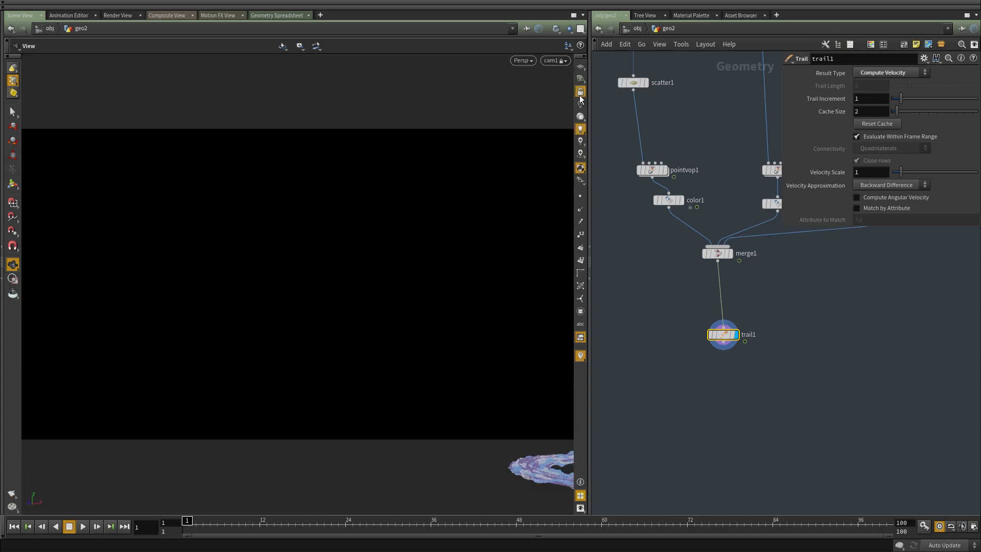
key(f)
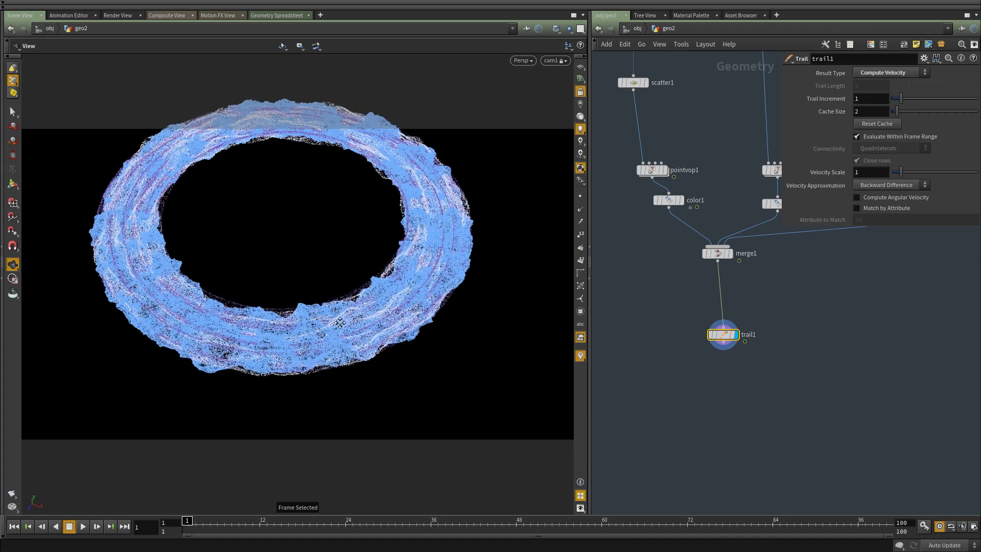
middle_drag(339, 323, 351, 366)
mouse_move(351, 366)
right_down()
mouse_move(359, 355)
mouse_move(352, 360)
right_up()
middle_drag(352, 360, 354, 368)
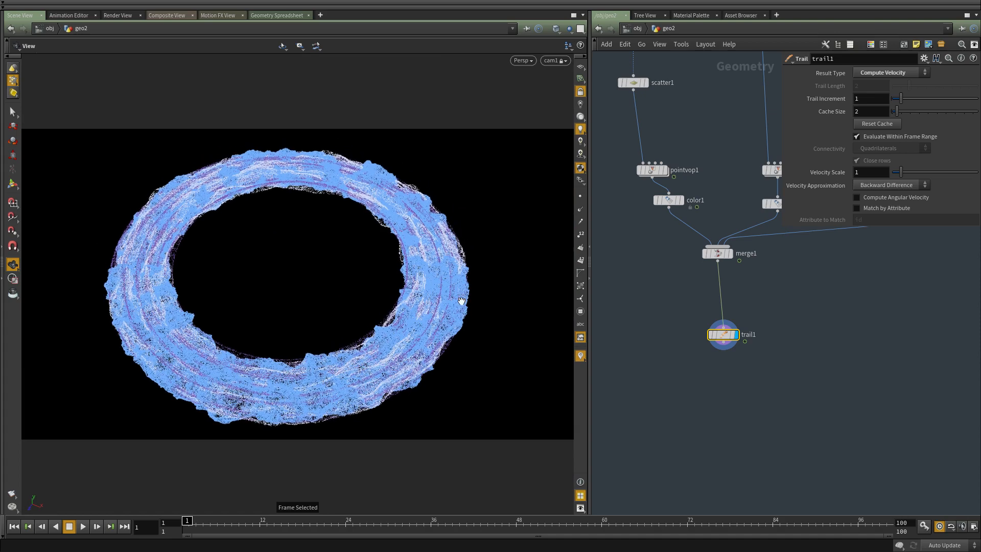
Switch to the out network, render the current frame of mantra1 to MPlay, and inspect the emerging ring
click(633, 29)
click(645, 84)
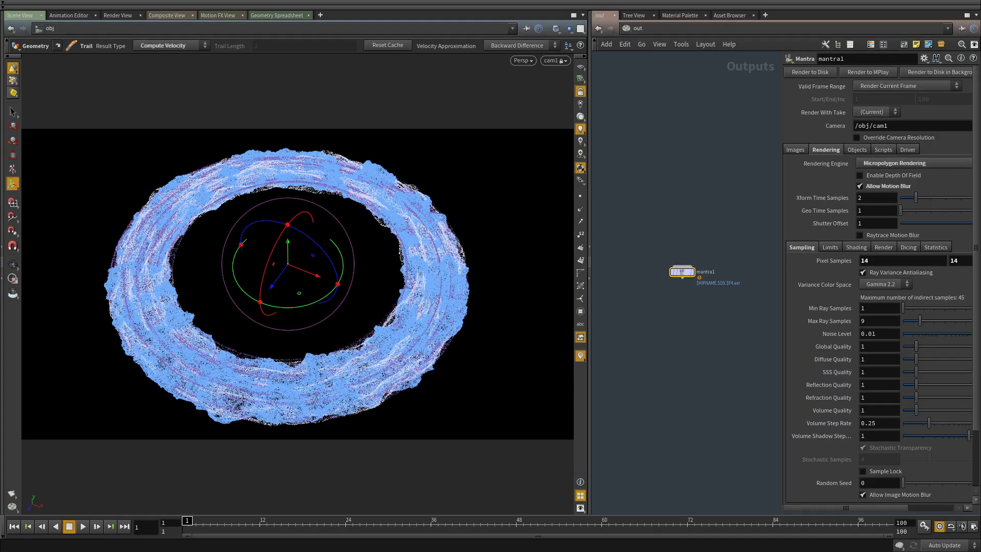
key(alt+Tab)
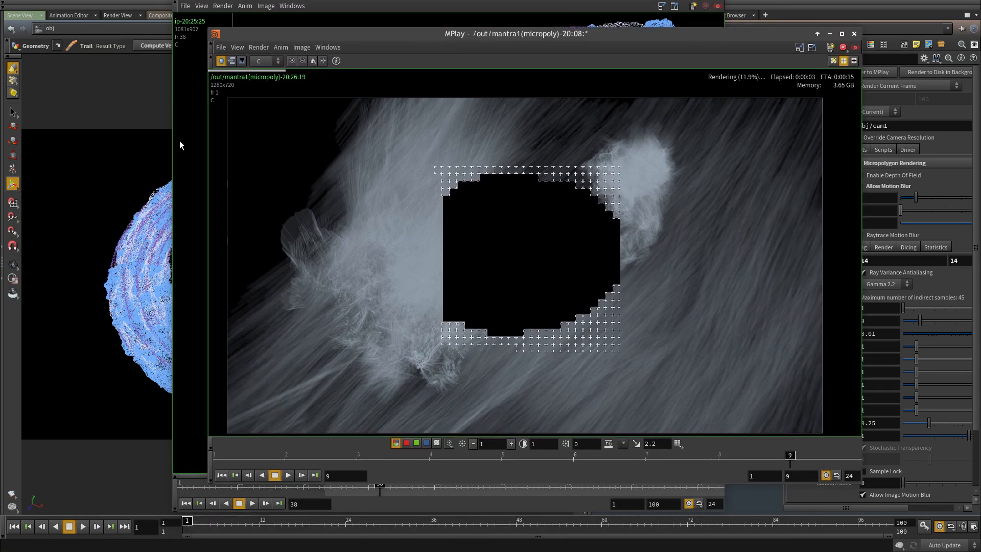
click(123, 149)
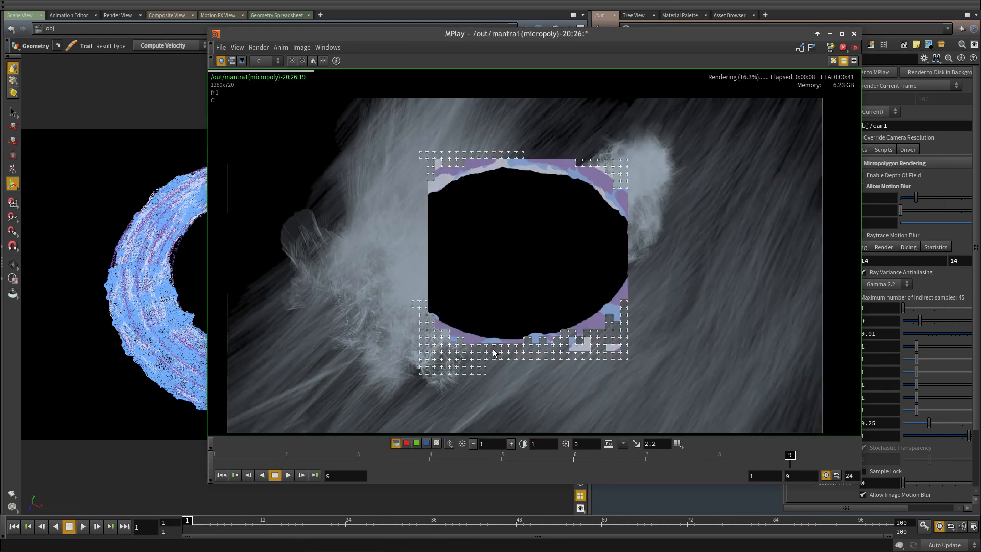
scroll(555, 185, up, 3)
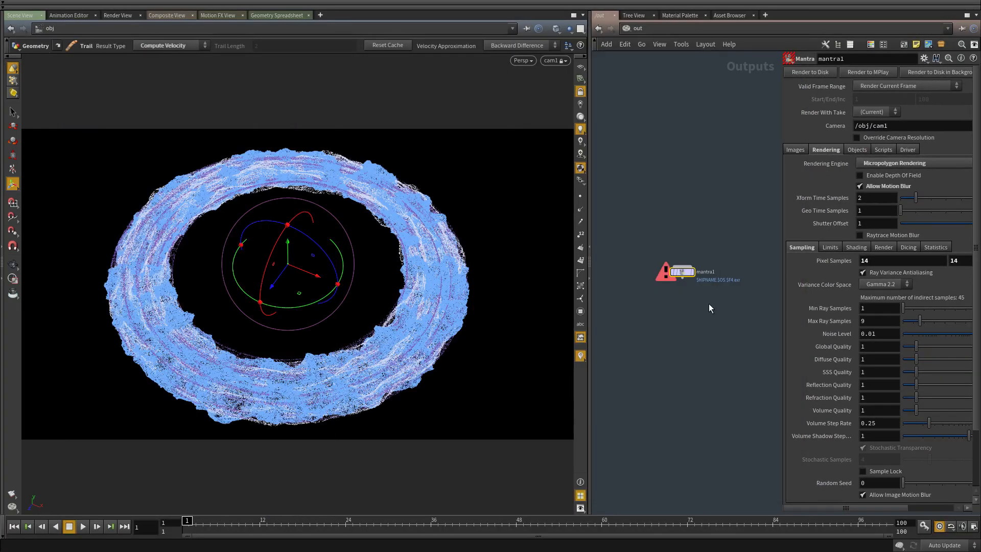
Inside geo2, connect and display an Attribute Wrangle below trail1 containing the code f@pscale = 1;
click(651, 29)
click(652, 65)
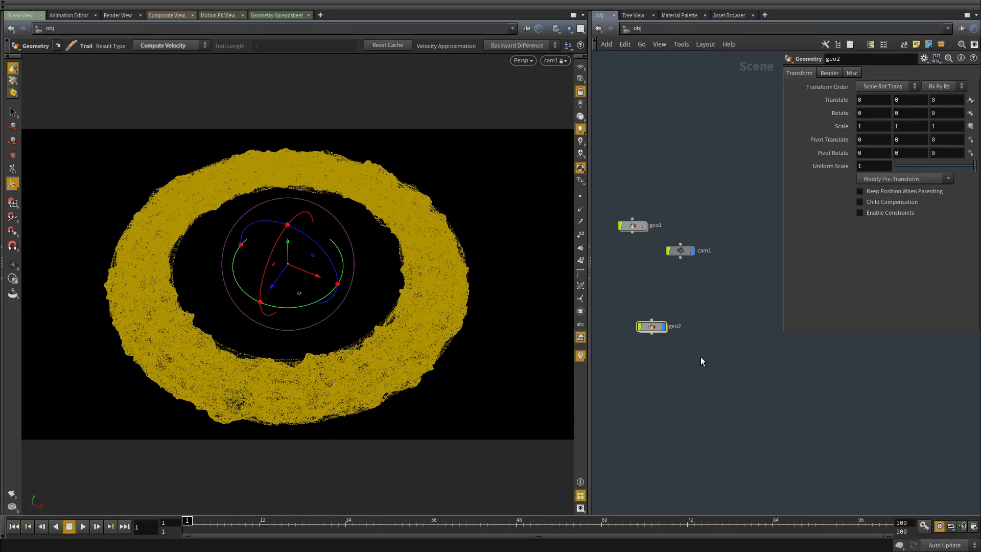
double_click(673, 345)
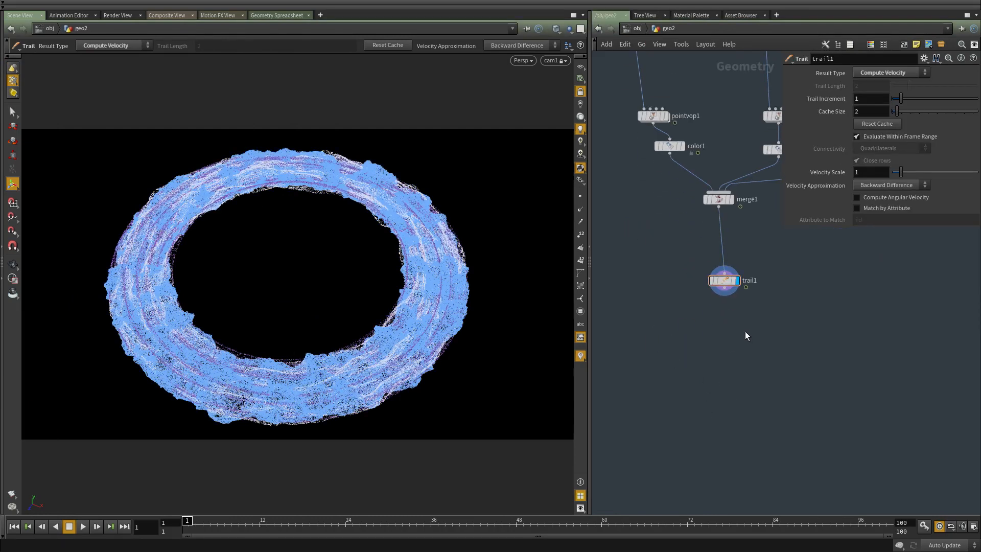
key(Tab)
text(wra)
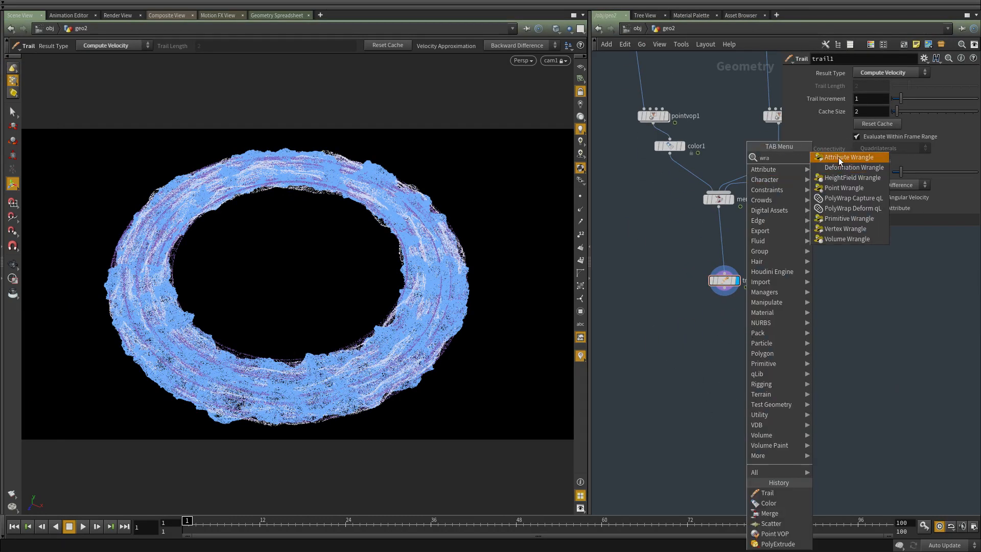
click(839, 158)
click(734, 328)
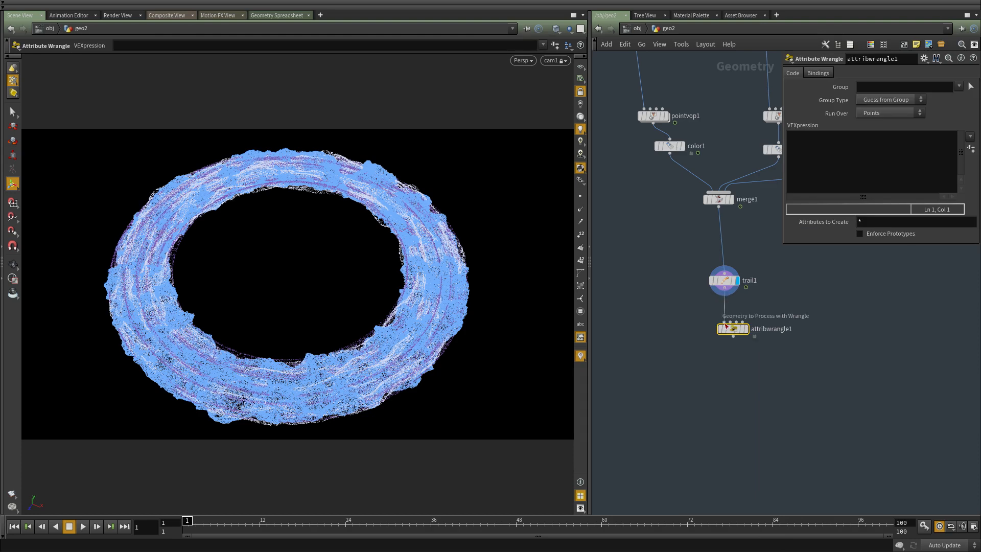
click(851, 165)
text(f@pscale = 1)
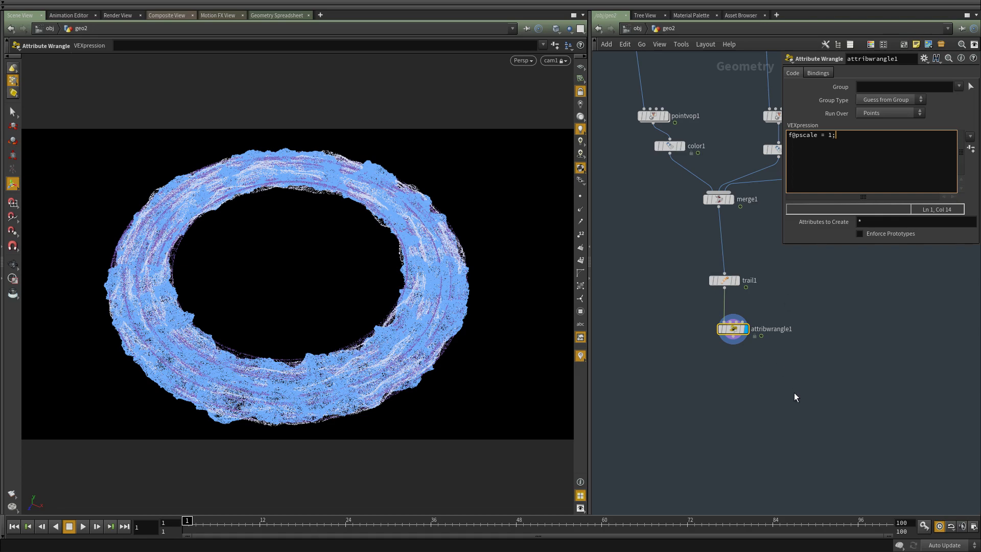
Using geo1's render settings as reference, enable Geometry Velocity Blur on geo2 and set its point scale to 0.01
text(u)
click(689, 337)
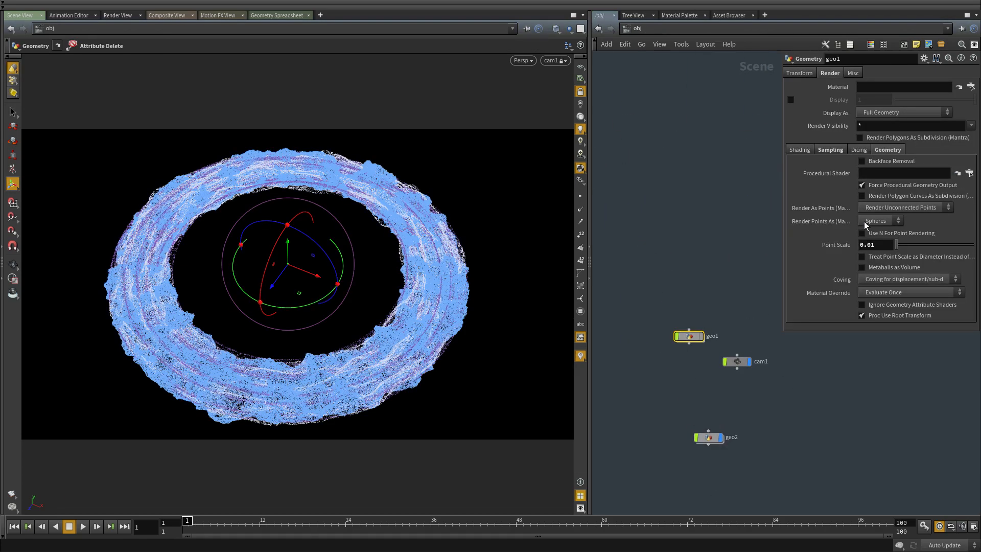
drag(789, 442, 592, 511)
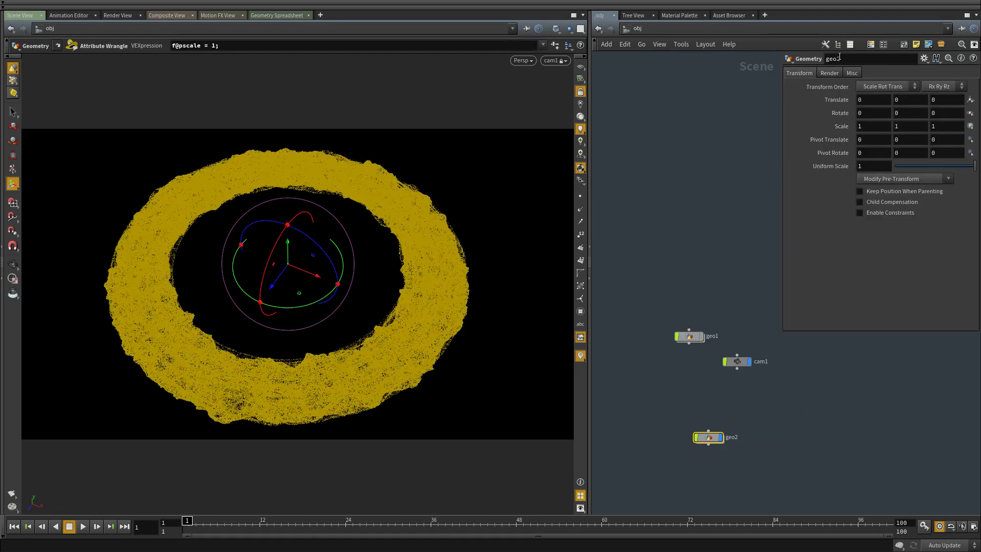
click(829, 73)
click(837, 150)
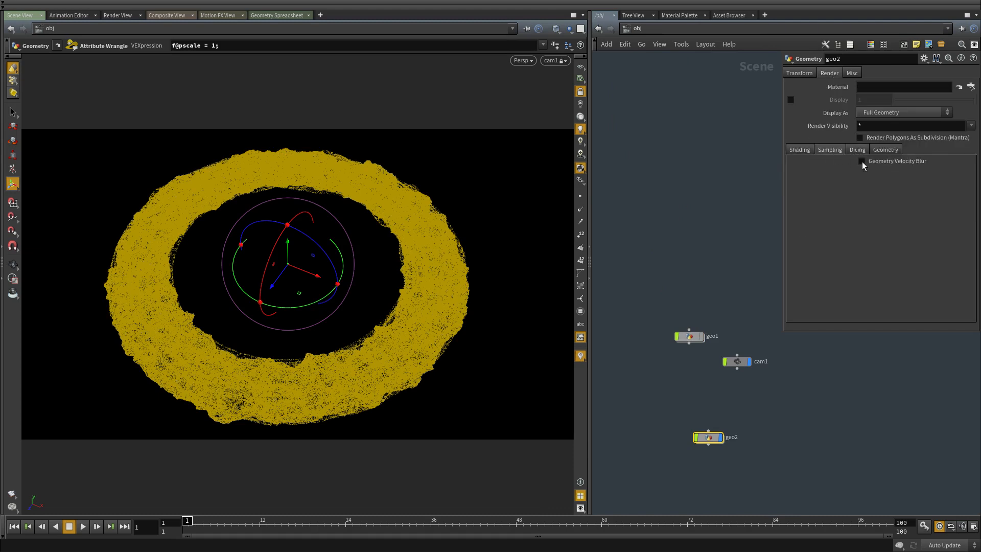
click(889, 150)
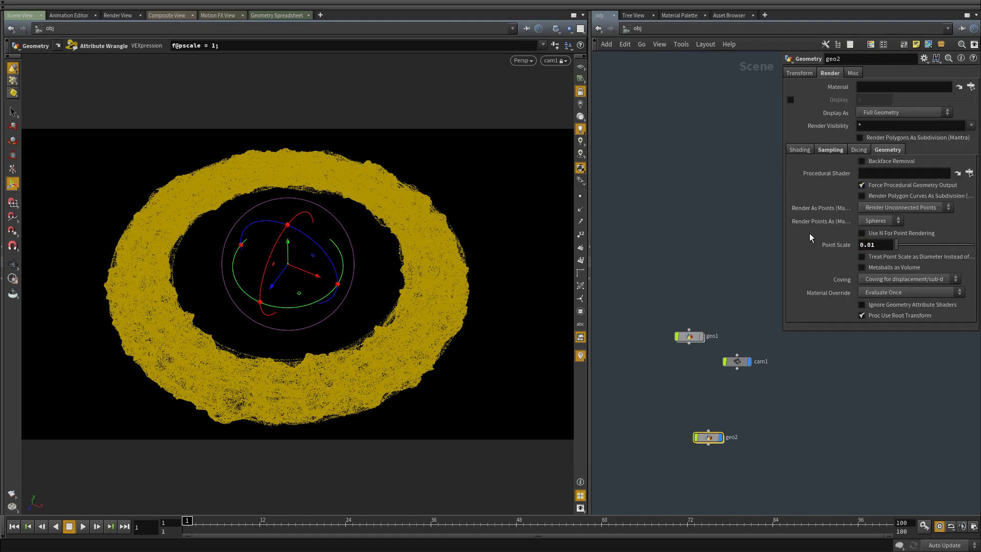
click(384, 162)
Render mantra1 to MPlay again from the out network and inspect how thick the ring's points appear
click(635, 27)
click(670, 90)
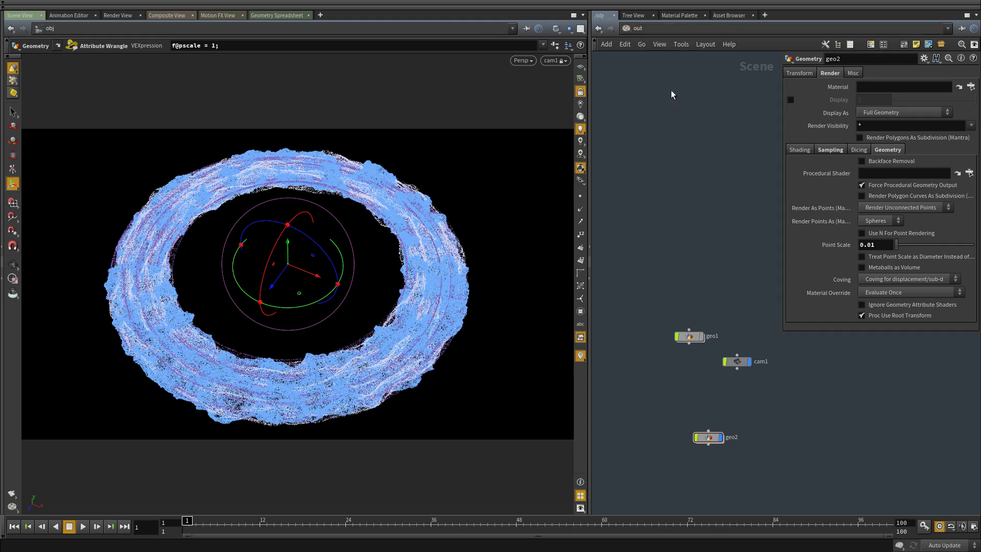
alt+drag(0, 371, 477, 336)
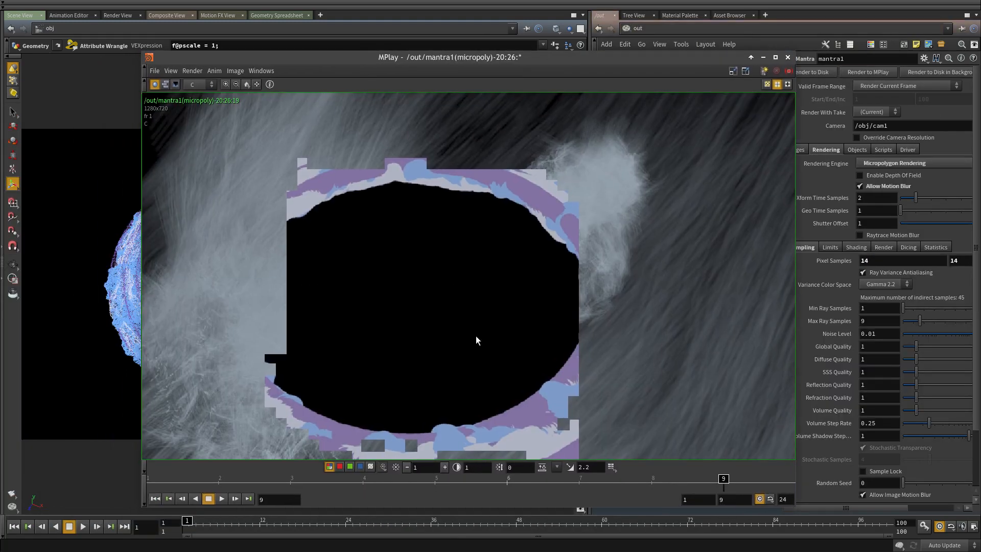
scroll(474, 327, down, 1)
middle_drag(473, 328, 491, 279)
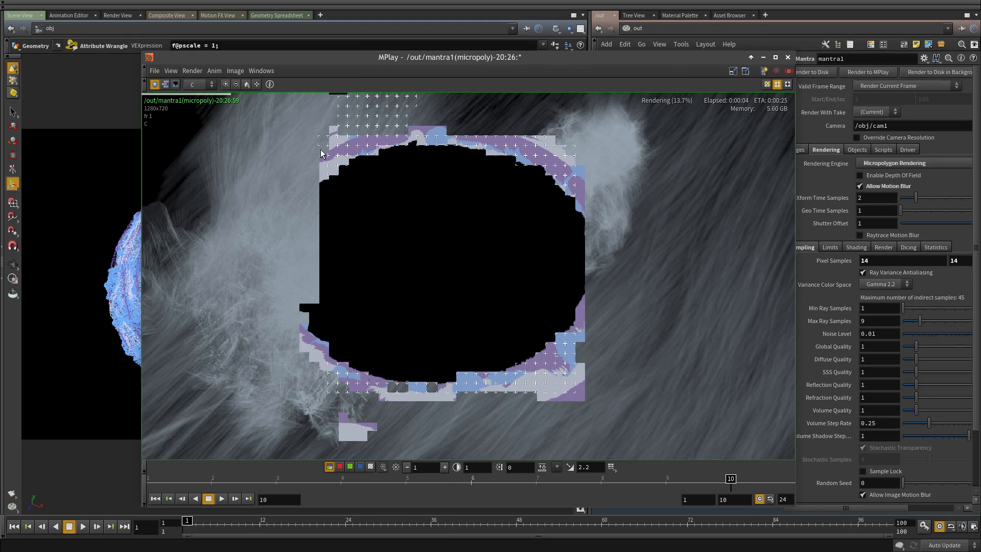
click(246, 84)
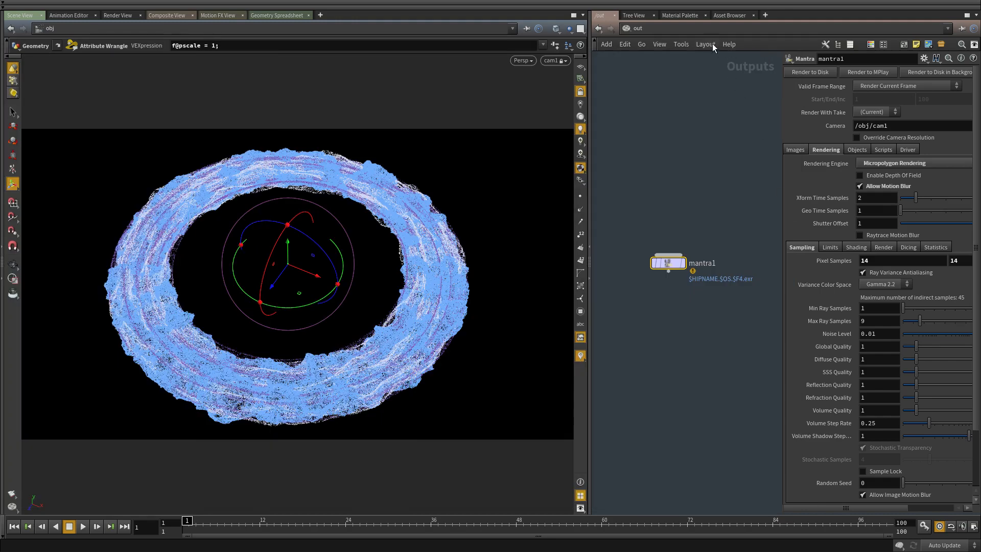
Set geo2's point scale to 0.0001 and open mantra1's parameters from the out network in a floating window
click(655, 28)
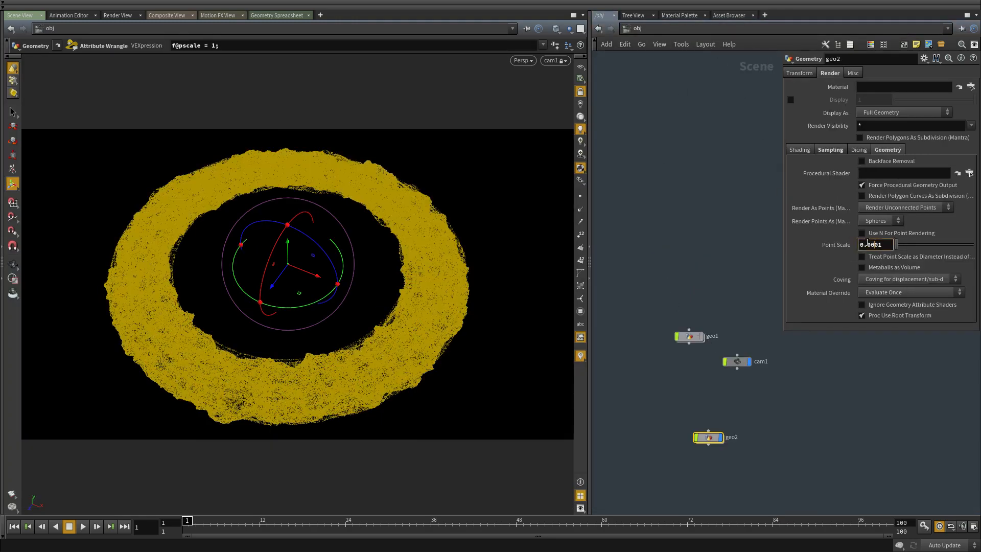
click(690, 26)
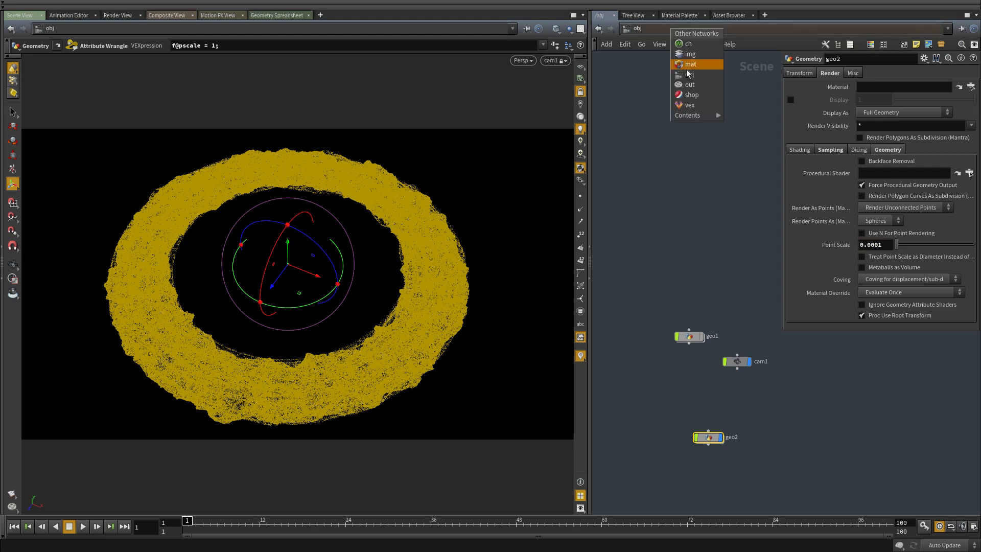
click(695, 84)
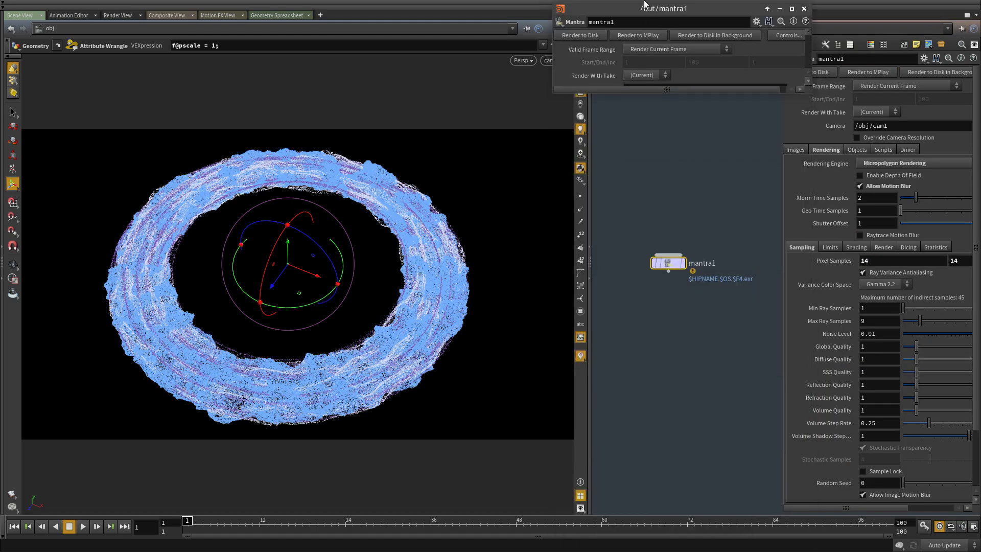
right_click(648, 8)
click(688, 88)
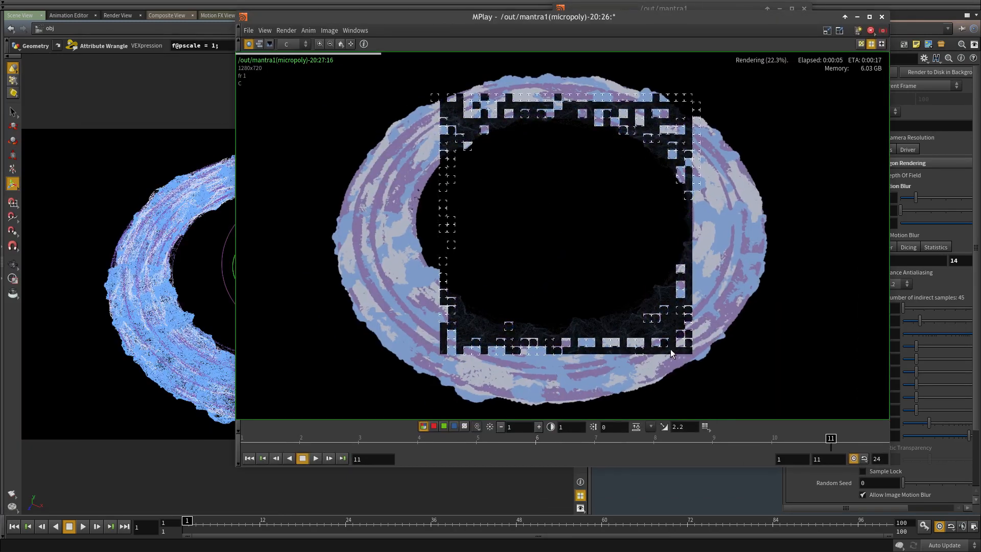
Render mantra1 to MPlay with the reduced point scale and inspect the ring's fine noise strands up close
scroll(670, 349, up, 3)
scroll(458, 355, up, 1)
scroll(479, 309, down, 2)
middle_drag(457, 305, 465, 279)
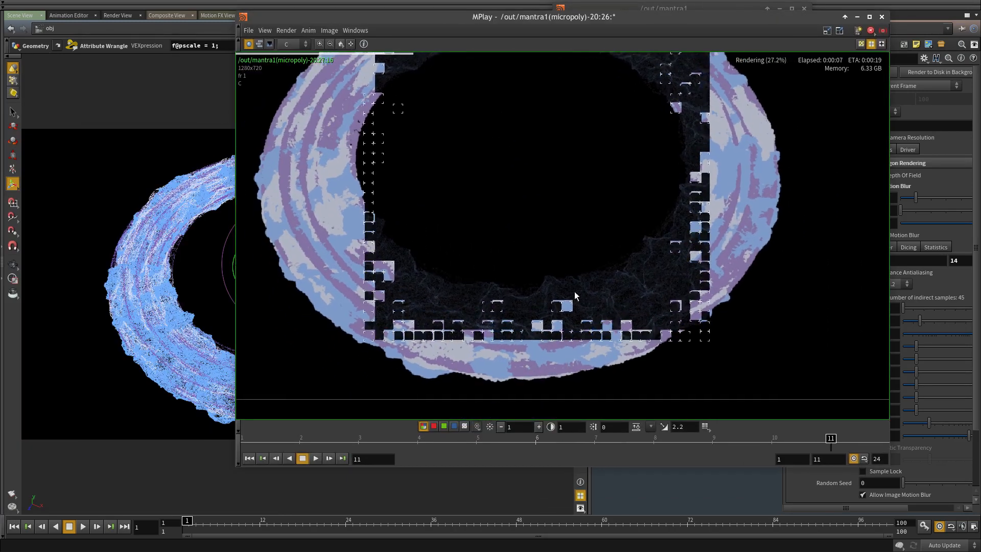
scroll(460, 334, up, 3)
scroll(435, 335, up, 2)
key(a)
key(c)
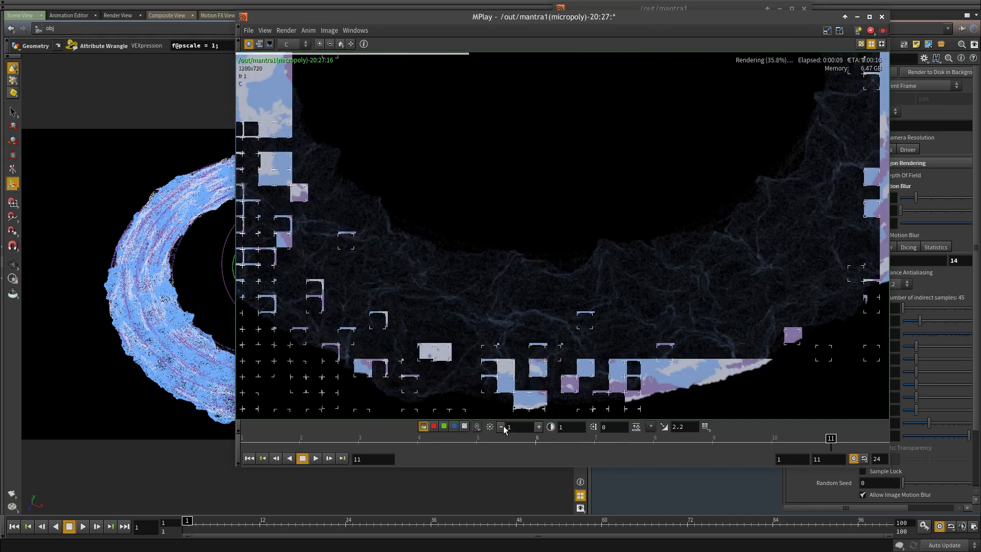
click(340, 45)
Go to frame 11, edit geo2's point scale, and render that frame to MPlay from the floating mantra1 window
alt+drag(584, 338, 415, 359)
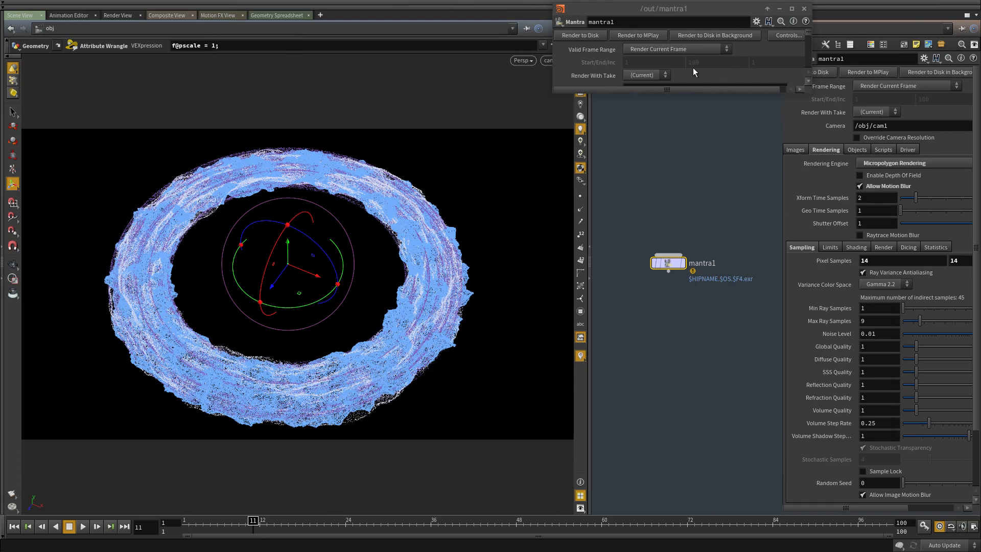
alt+drag(693, 68, 573, 57)
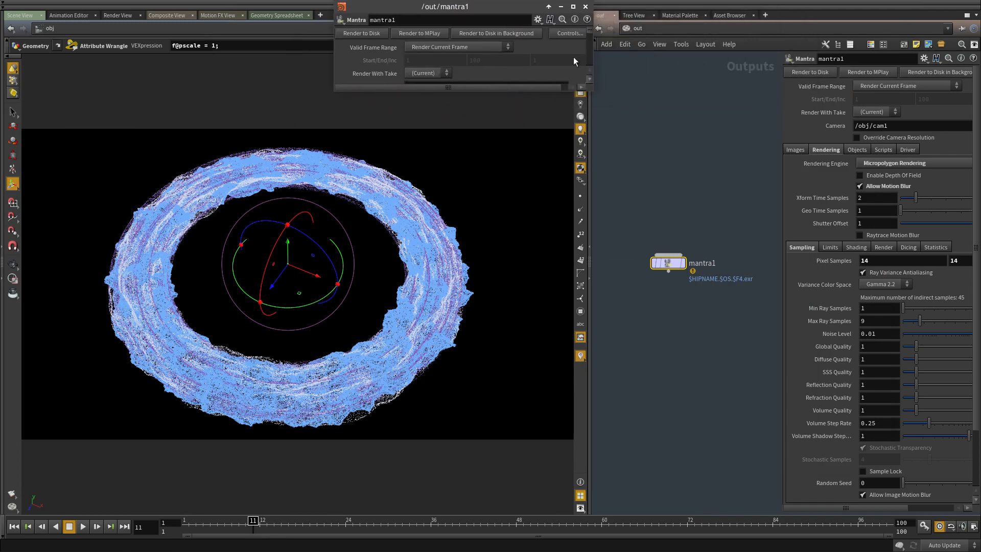
click(639, 30)
click(658, 76)
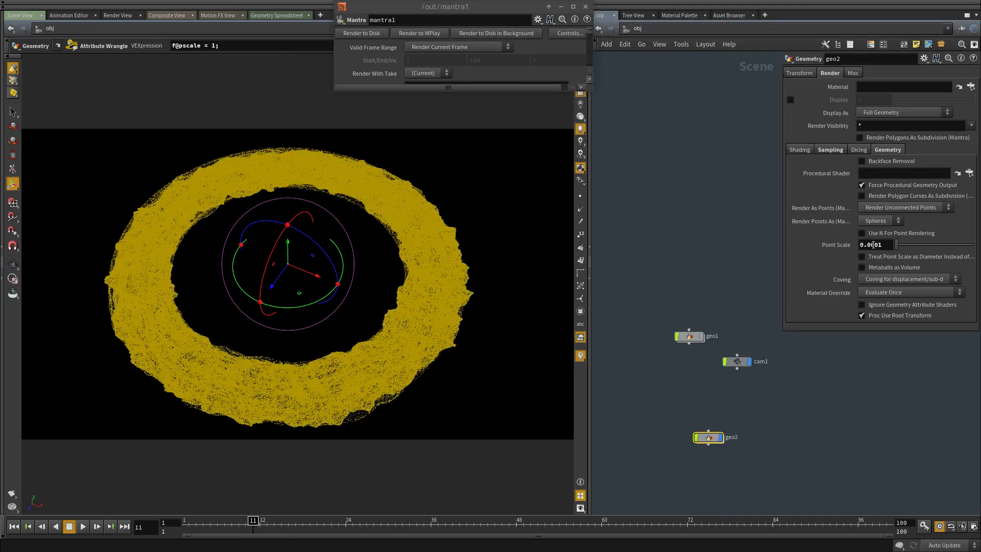
key(Return)
click(419, 33)
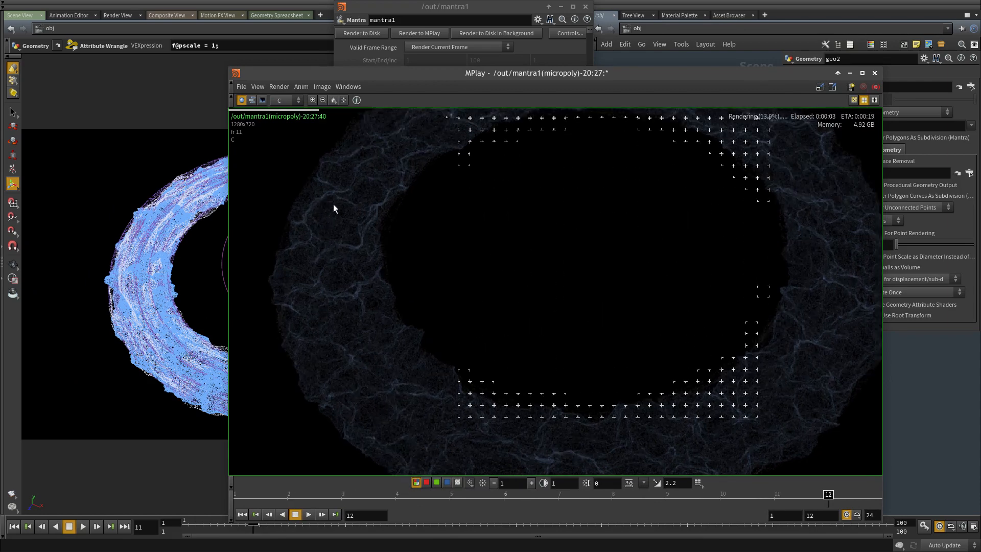
Examine the strand detail around the ring in MPlay while frame 11 renders
scroll(352, 224, up, 4)
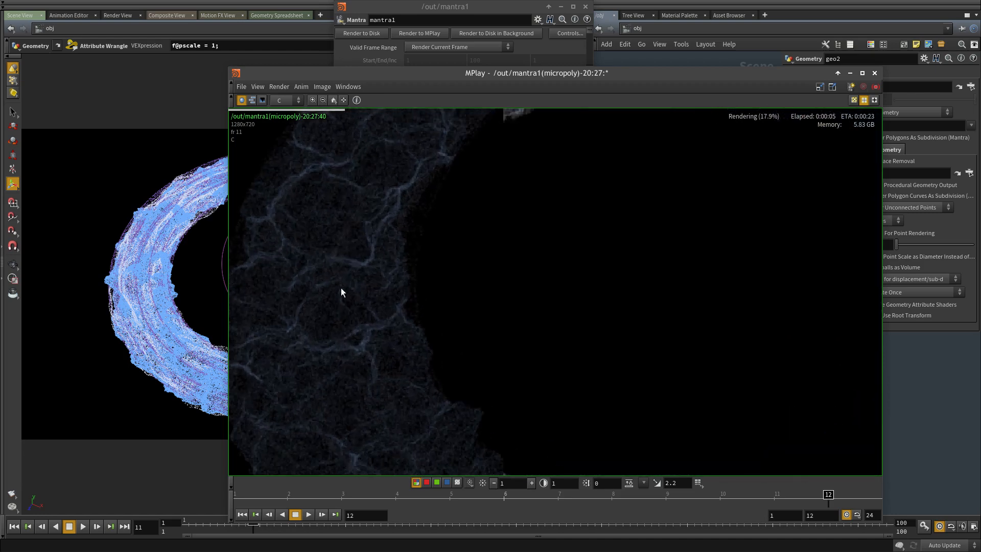
scroll(342, 308, down, 2)
middle_drag(544, 466, 467, 317)
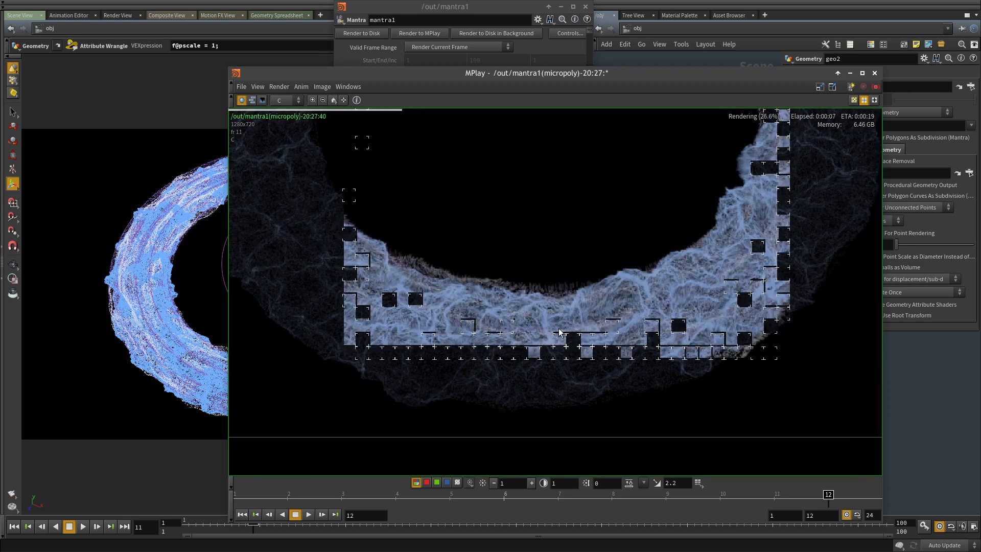
scroll(643, 277, down, 3)
middle_drag(639, 286, 567, 310)
scroll(569, 315, up, 1)
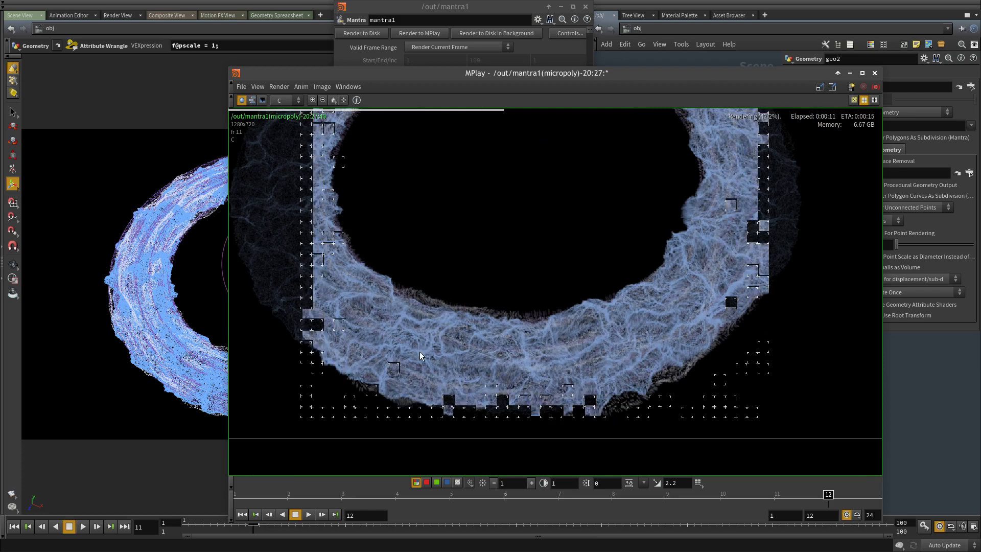
middle_drag(465, 363, 501, 324)
scroll(502, 324, up, 1)
middle_drag(638, 326, 688, 339)
scroll(444, 326, down, 1)
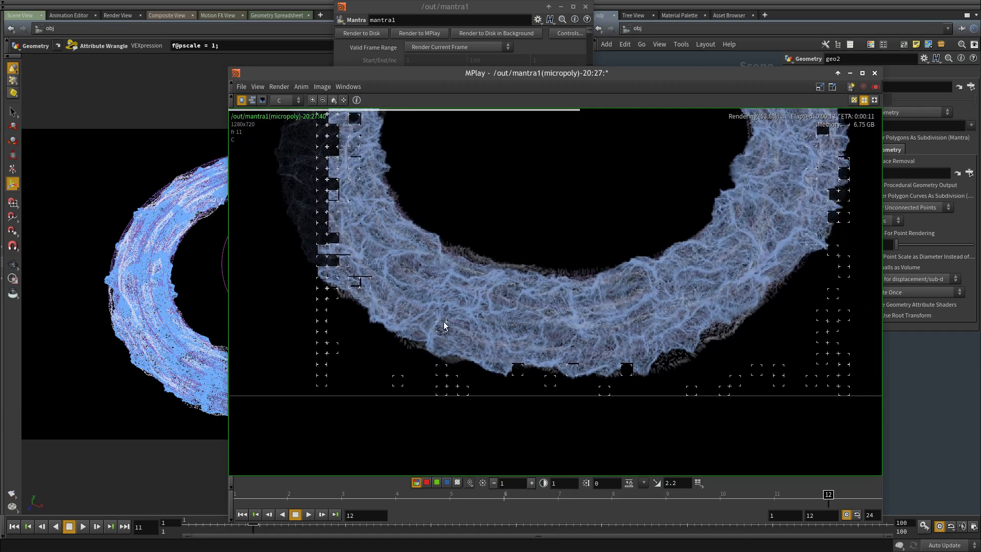
middle_drag(601, 297, 562, 324)
scroll(563, 324, down, 1)
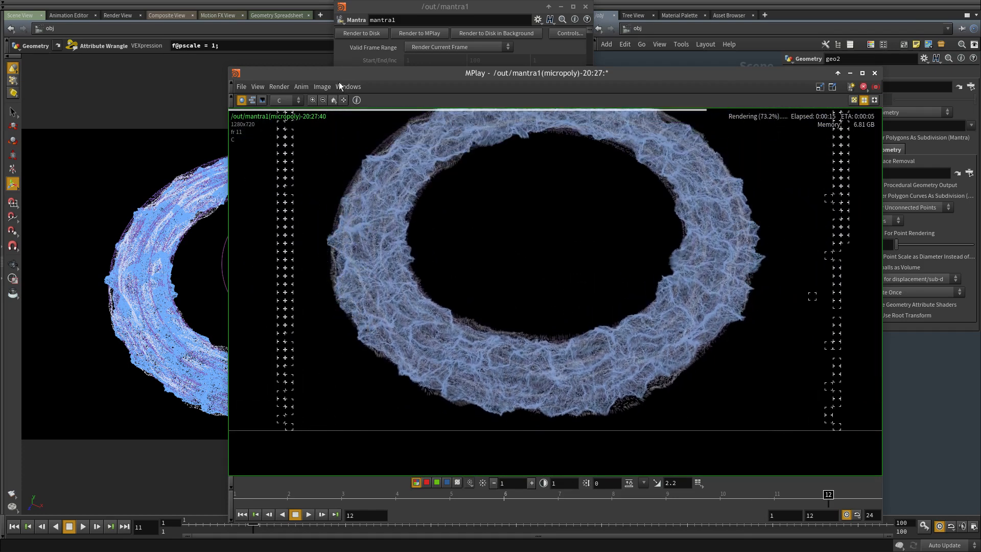
Fit the whole rendered image in MPlay and move its window out of the way of the scene
click(333, 101)
key(a)
key(c)
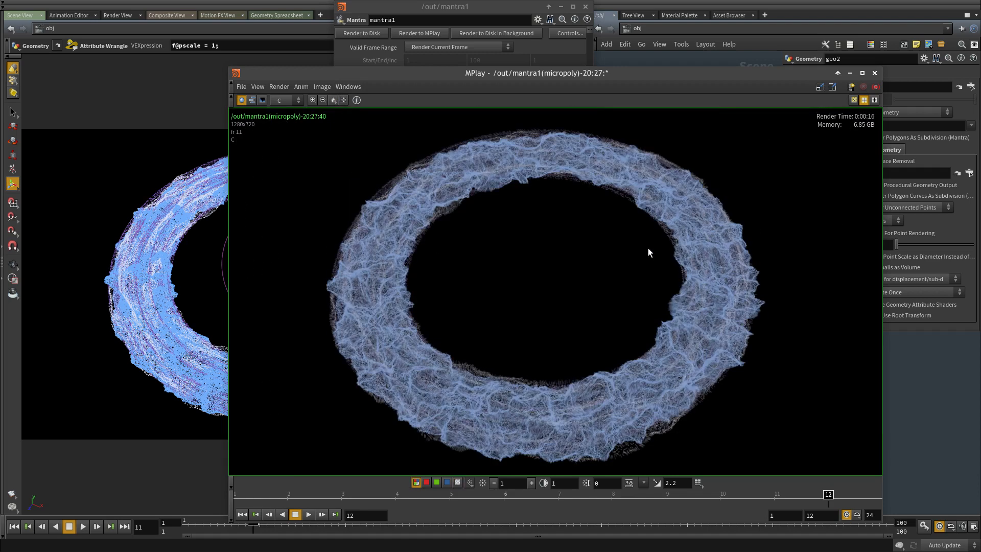
key(a)
key(c)
alt+drag(592, 387, 528, 484)
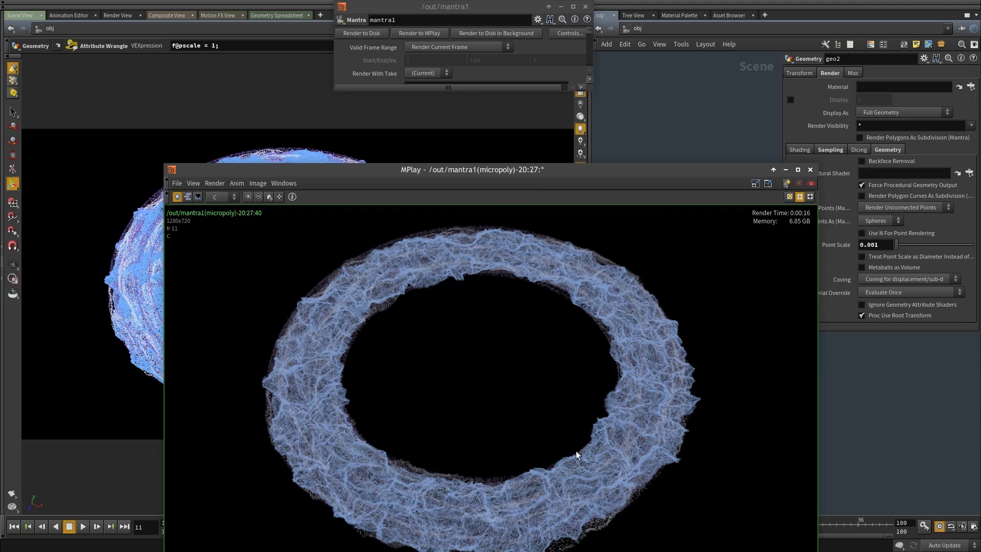
alt+drag(576, 451, 0, 394)
click(664, 27)
click(686, 75)
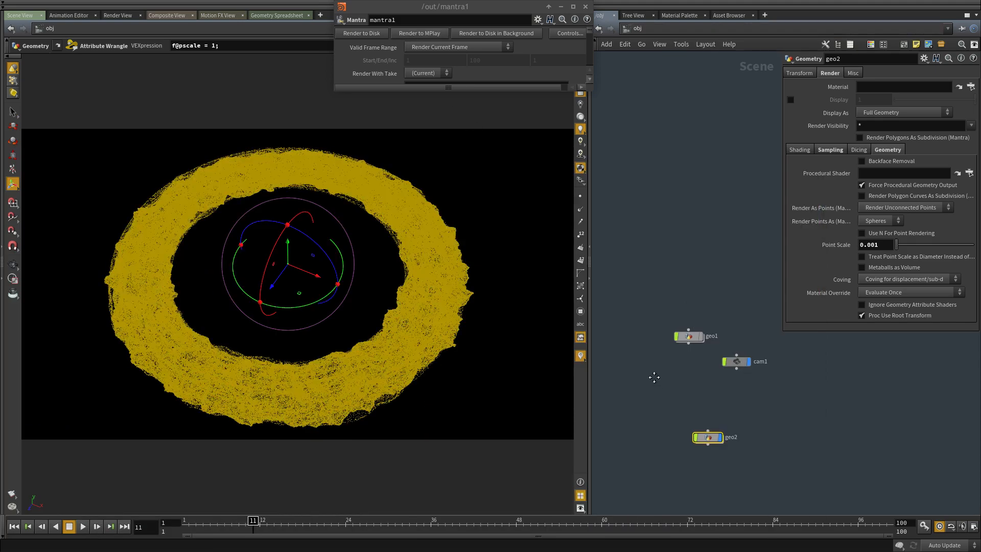
middle_drag(655, 378, 618, 330)
double_click(647, 288)
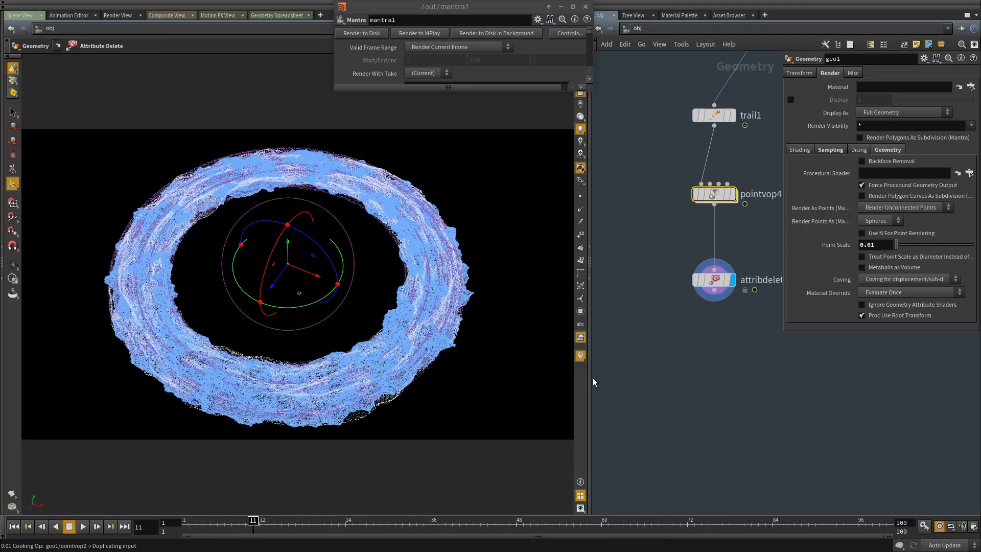
scroll(714, 352, down, 2)
middle_drag(714, 354, 752, 492)
middle_drag(750, 288, 721, 475)
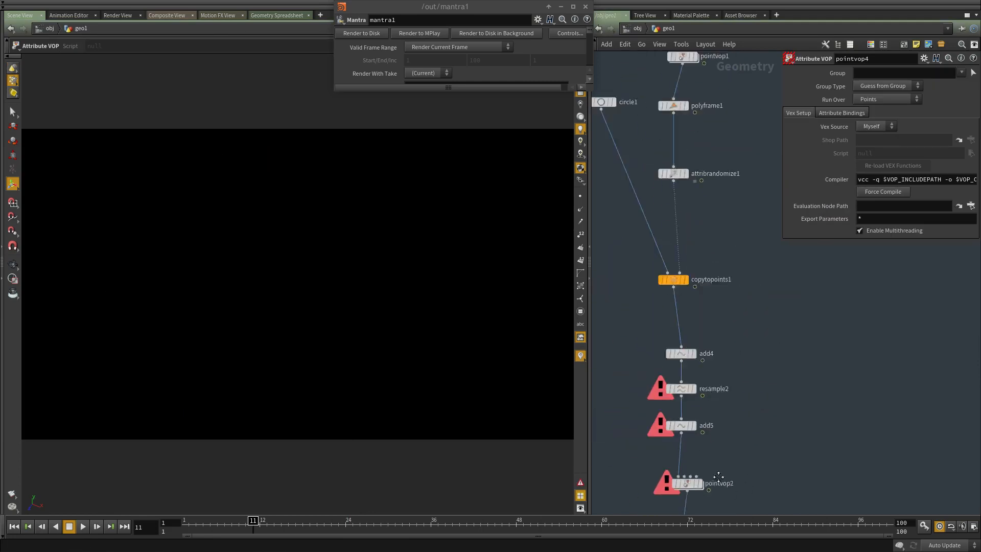
middle_drag(721, 233, 725, 188)
key(u)
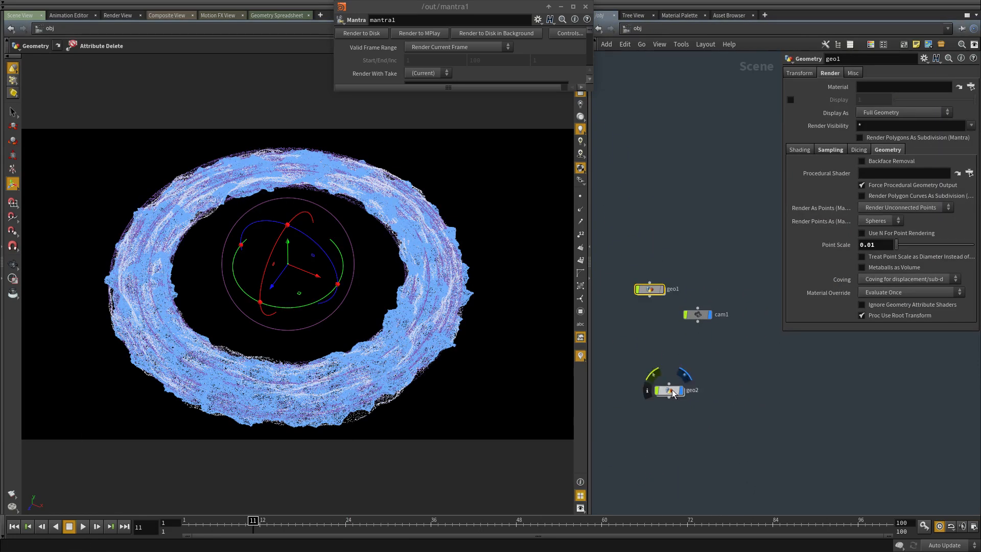
Inside geo2, set the forced total point count to 500000 on scatter1 and 400000 on scatter2, then return to the object level
double_click(672, 393)
middle_drag(626, 148, 712, 312)
middle_drag(682, 238, 726, 378)
click(665, 354)
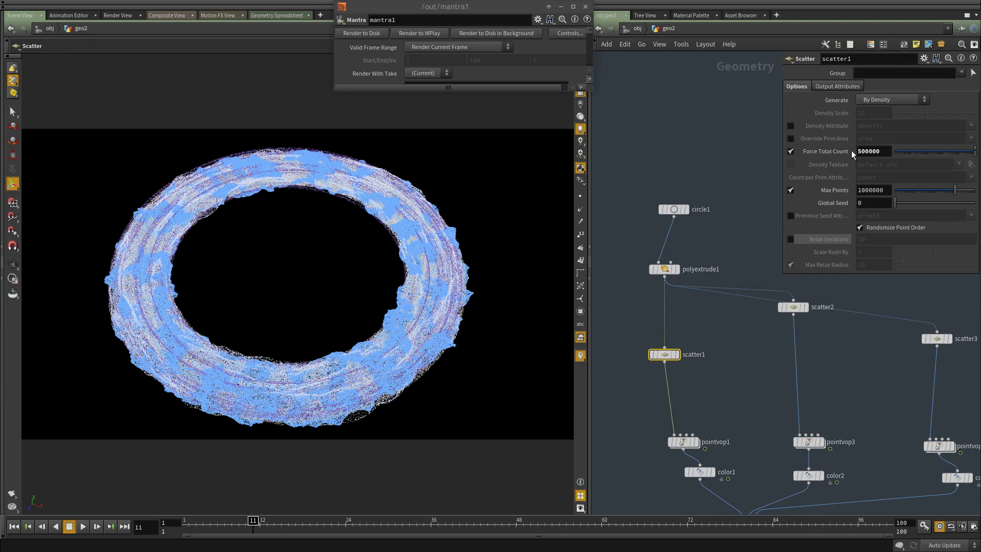
middle_drag(744, 381, 676, 353)
drag(696, 315, 762, 219)
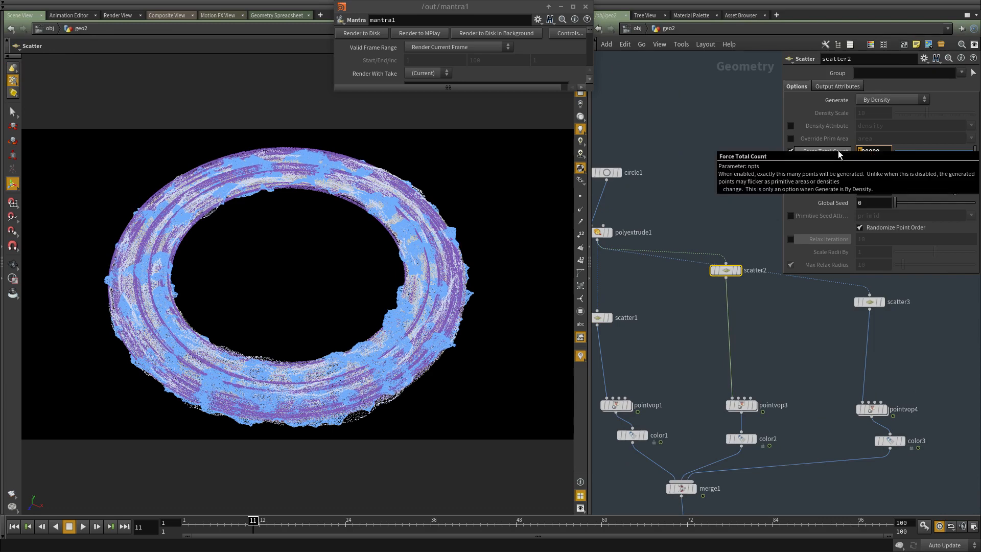
middle_drag(727, 326, 744, 272)
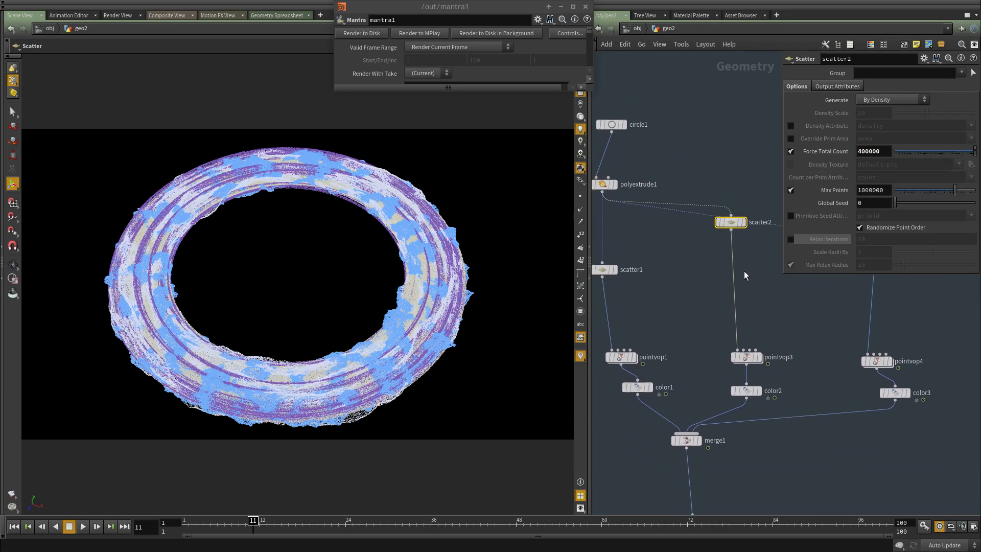
middle_drag(745, 318, 736, 282)
key(u)
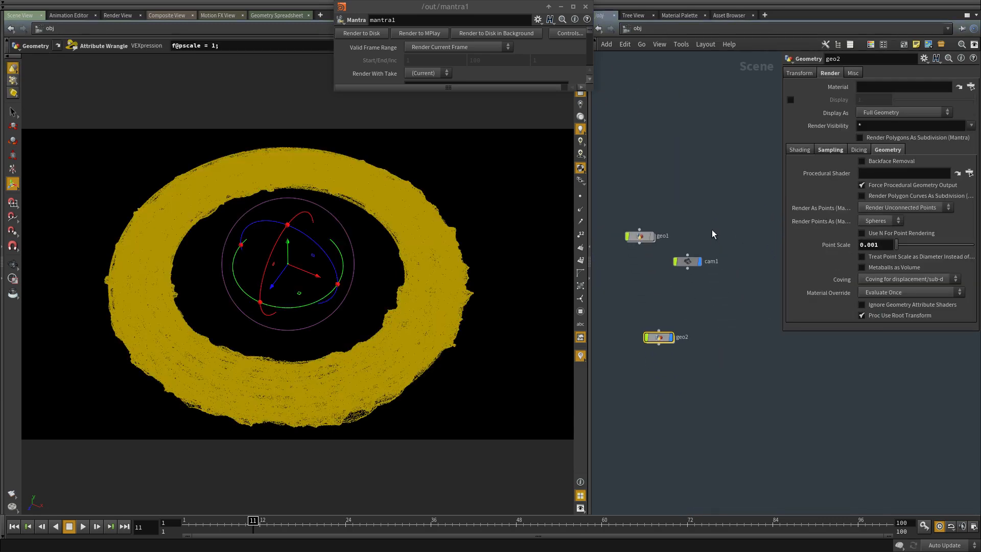
Set mantra1 to render the frame range 5 to 12, clearing the existing range channels, and render it to MPlay
click(422, 48)
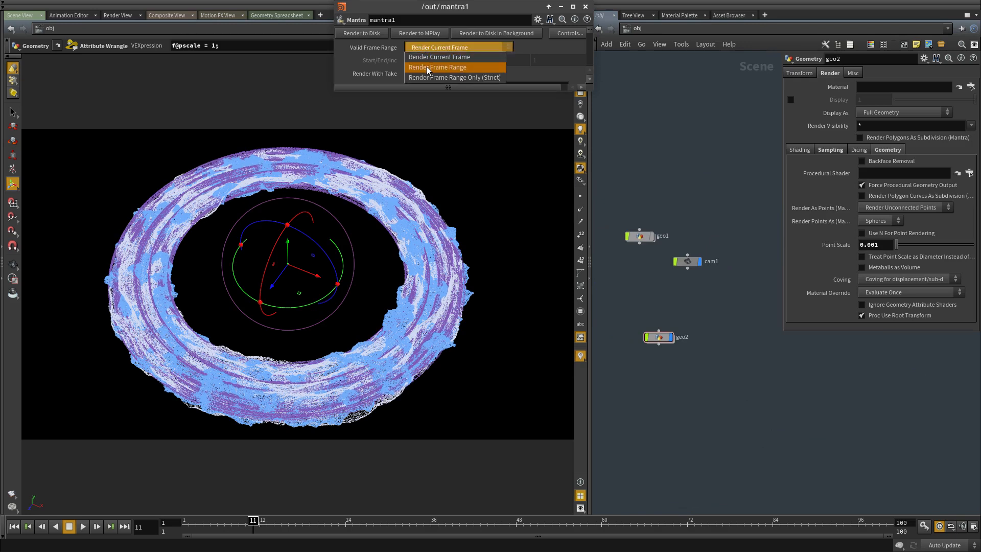
click(470, 59)
right_click(375, 60)
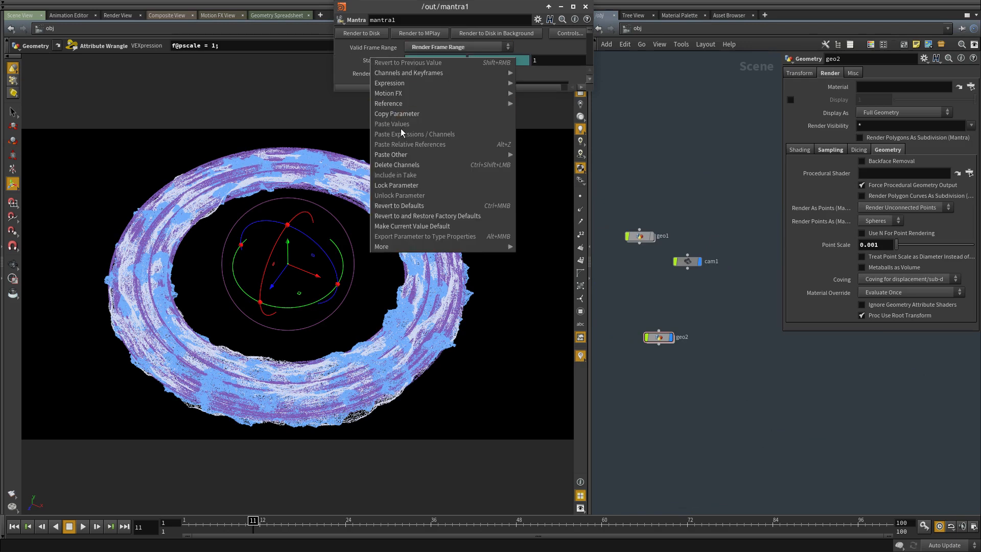
click(403, 164)
text(5)
key(Tab)
text(12)
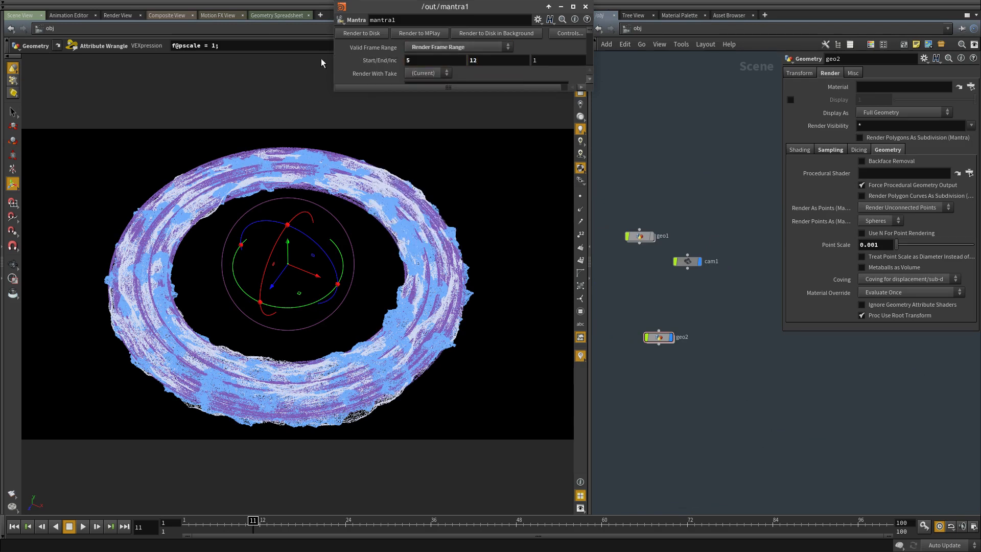
click(400, 35)
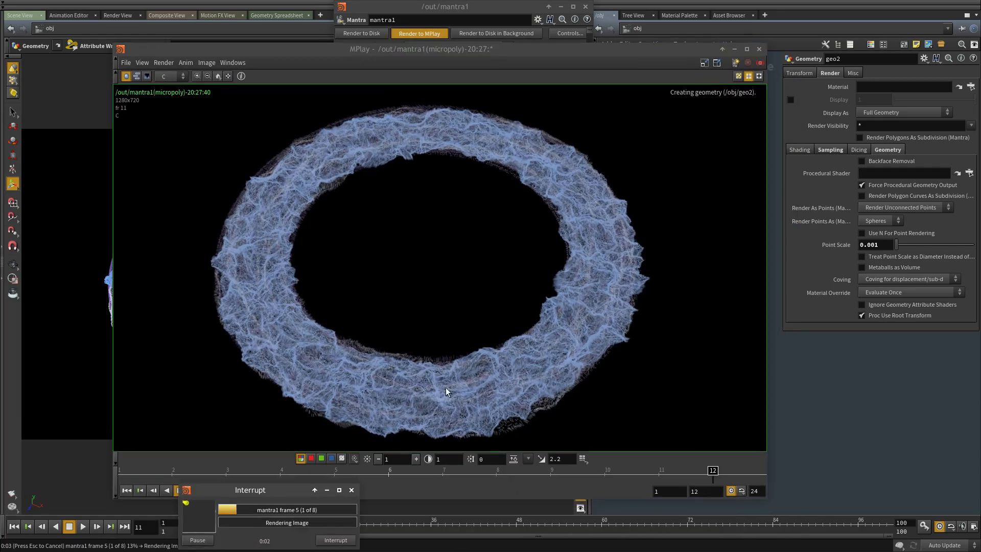
Examine the mix of colored strands up close and across the whole ring in MPlay as frame 5 renders
scroll(446, 387, up, 5)
scroll(406, 376, down, 1)
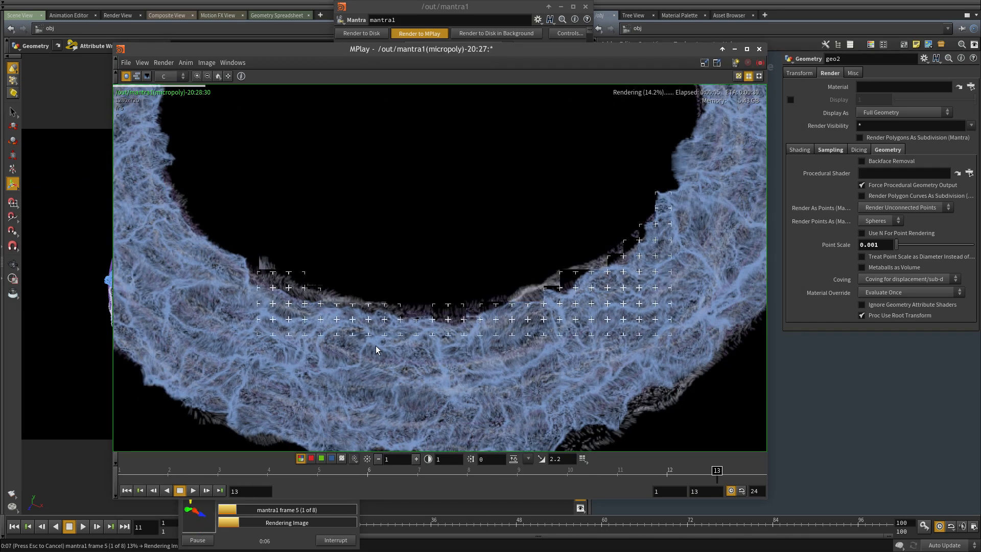
click(218, 77)
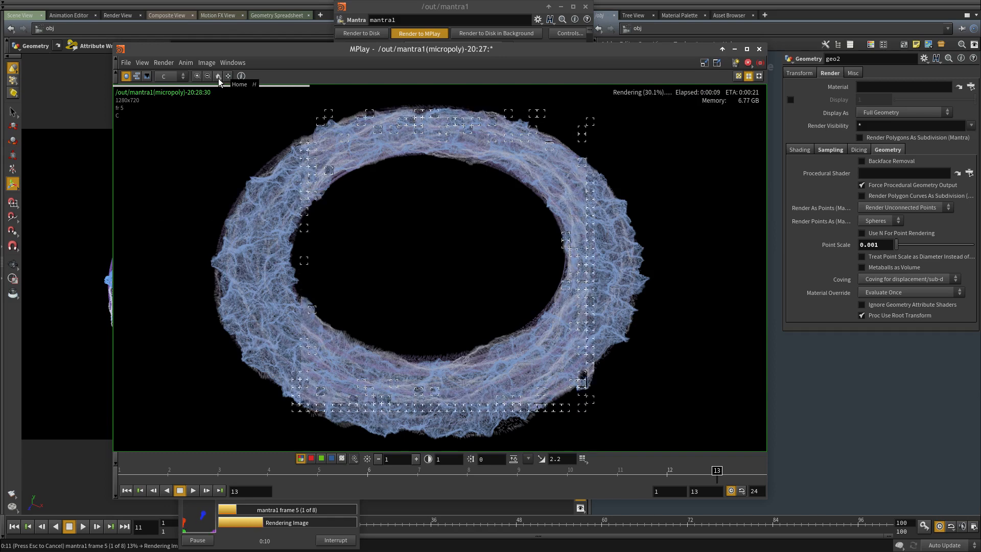
scroll(578, 399, up, 6)
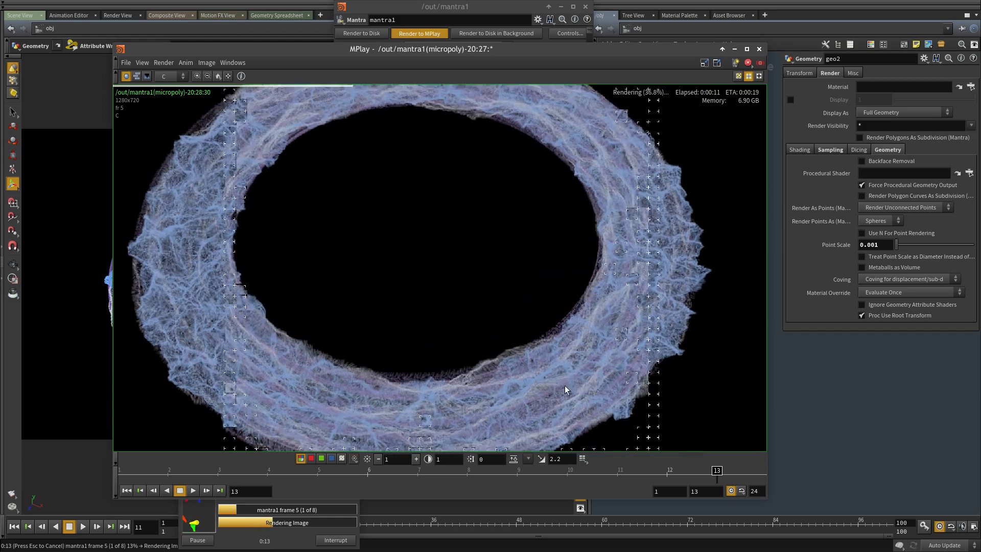
middle_drag(577, 403, 586, 295)
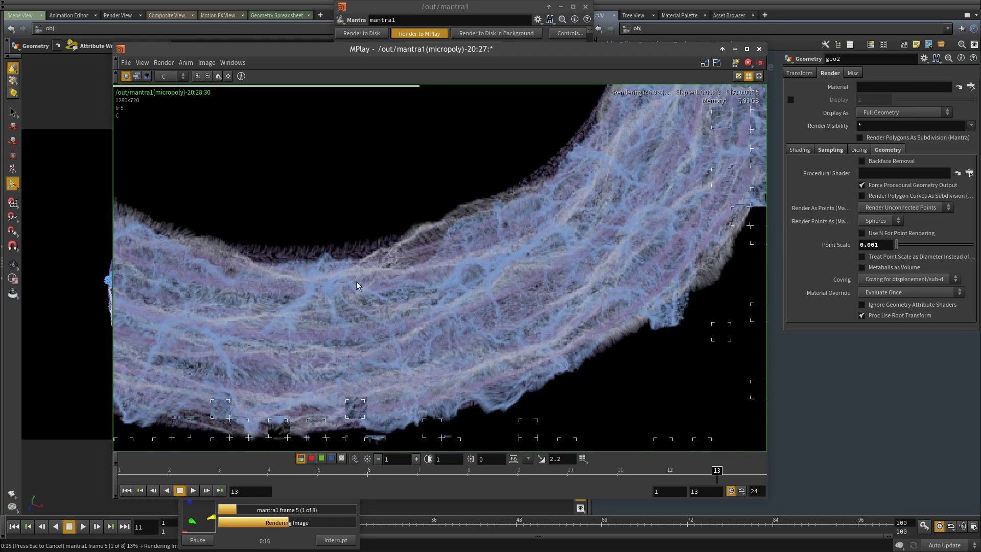
scroll(447, 277, down, 3)
middle_drag(441, 277, 470, 312)
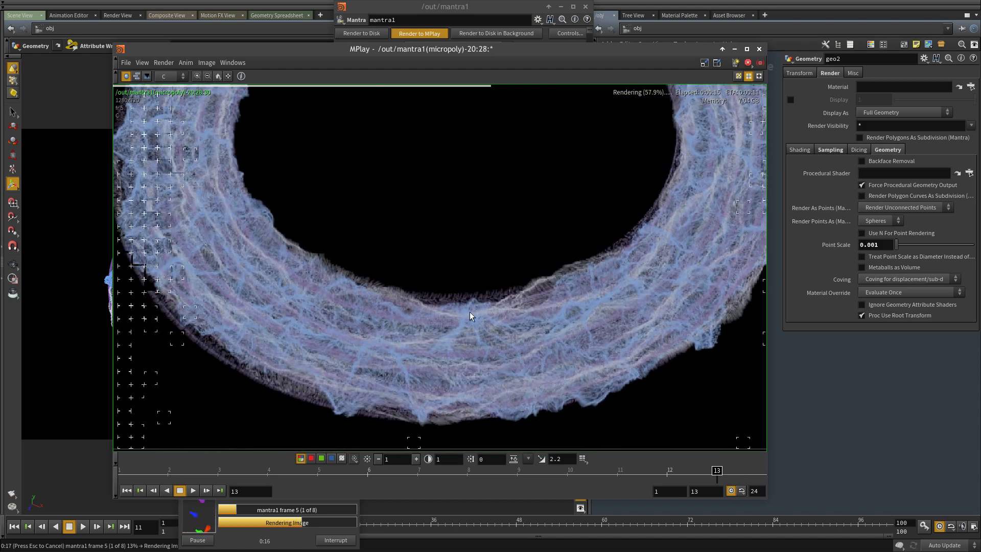
scroll(470, 316, down, 3)
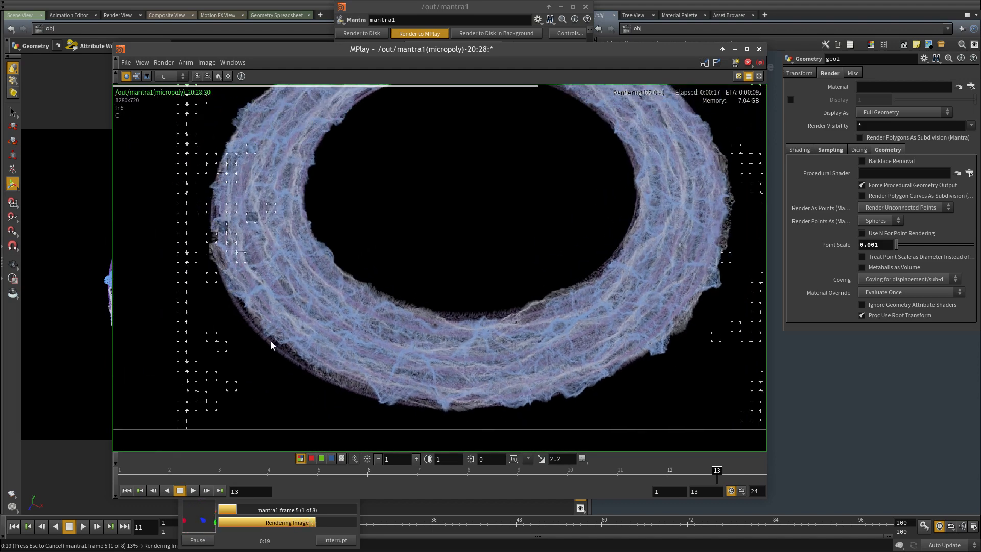
scroll(253, 215, up, 3)
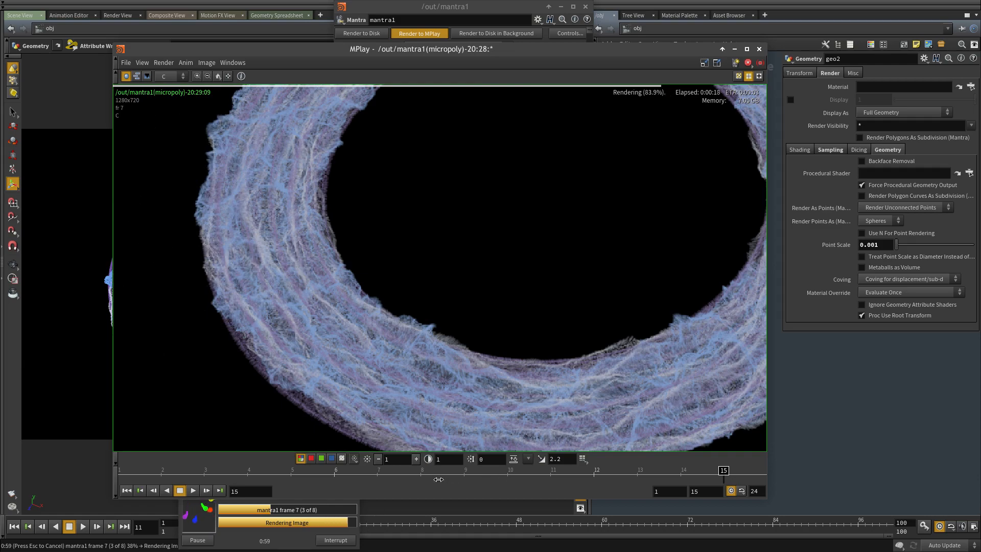
Scrub through the rendered images in MPlay, set the playback range to start at 13 and fit the whole image
drag(439, 480, 616, 481)
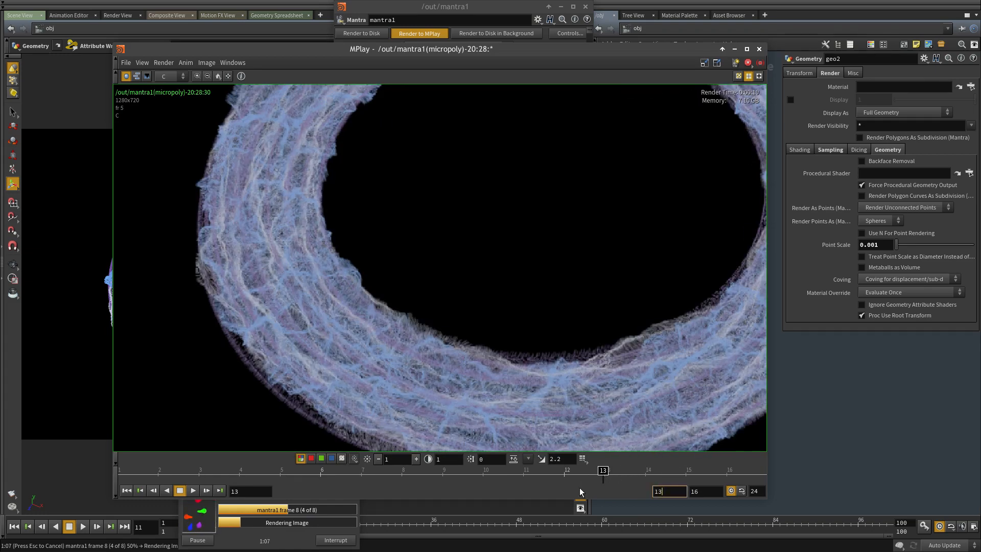
click(219, 75)
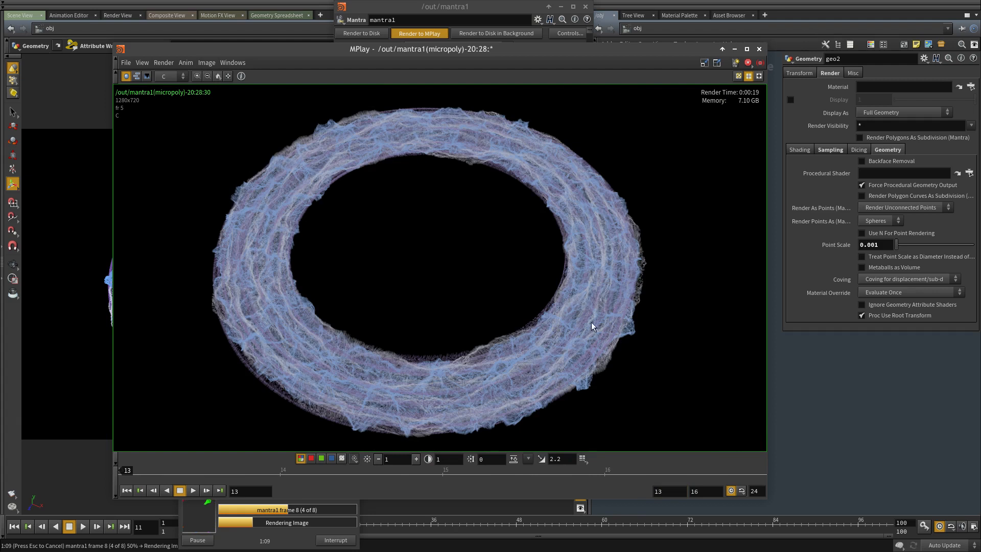
Enlarge the MPlay window and arrange it next to the render progress window so both are visible
alt+drag(580, 295, 606, 275)
alt+right_drag(749, 369, 819, 401)
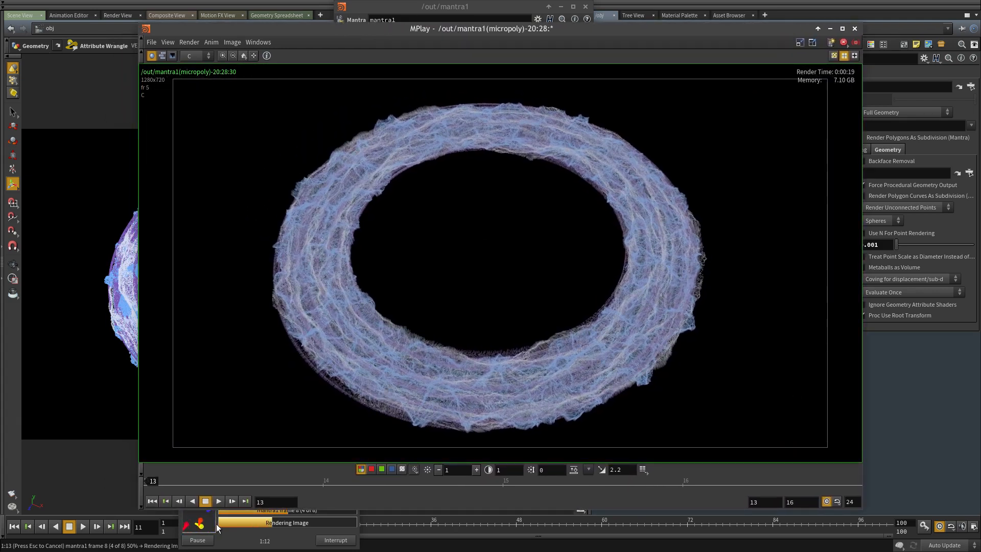
alt+drag(216, 523, 37, 452)
alt+drag(317, 388, 356, 388)
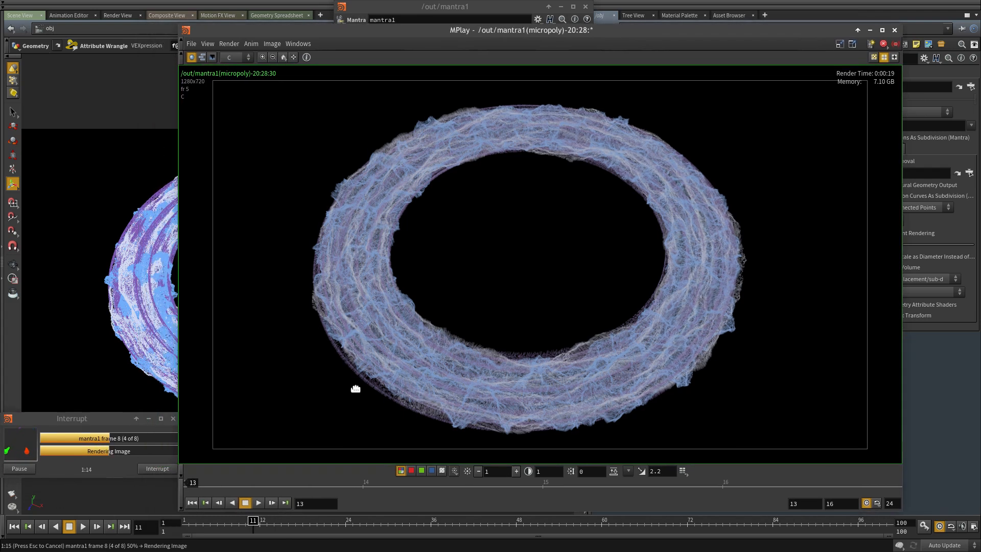
alt+right_drag(291, 341, 321, 338)
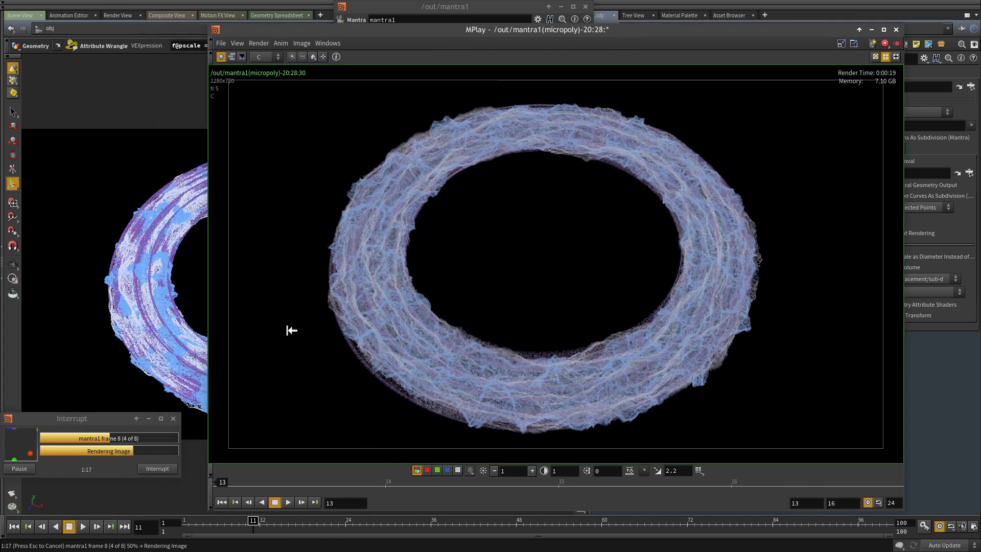
alt+right_drag(287, 330, 269, 325)
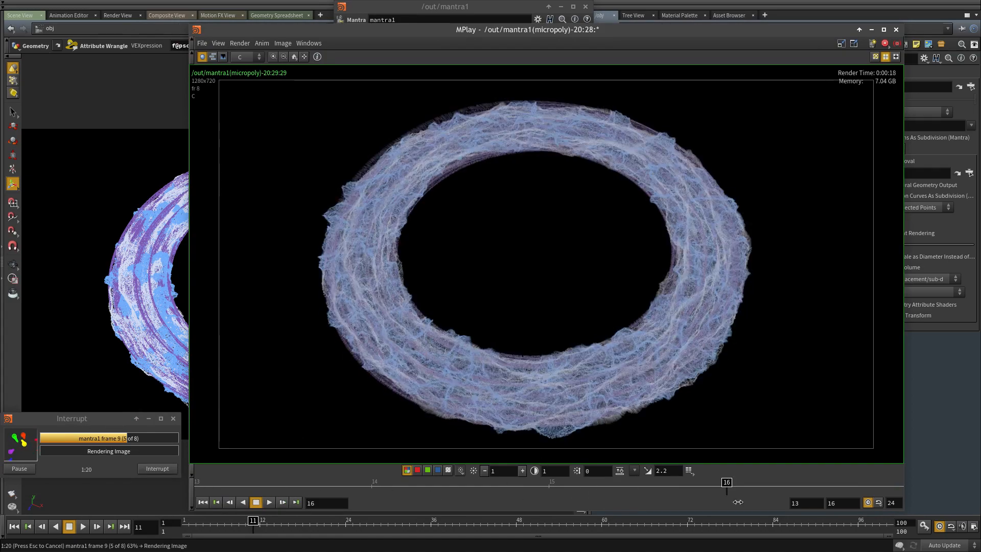
Play and scrub through the rendered sequence in MPlay to review the ring's motion
click(269, 504)
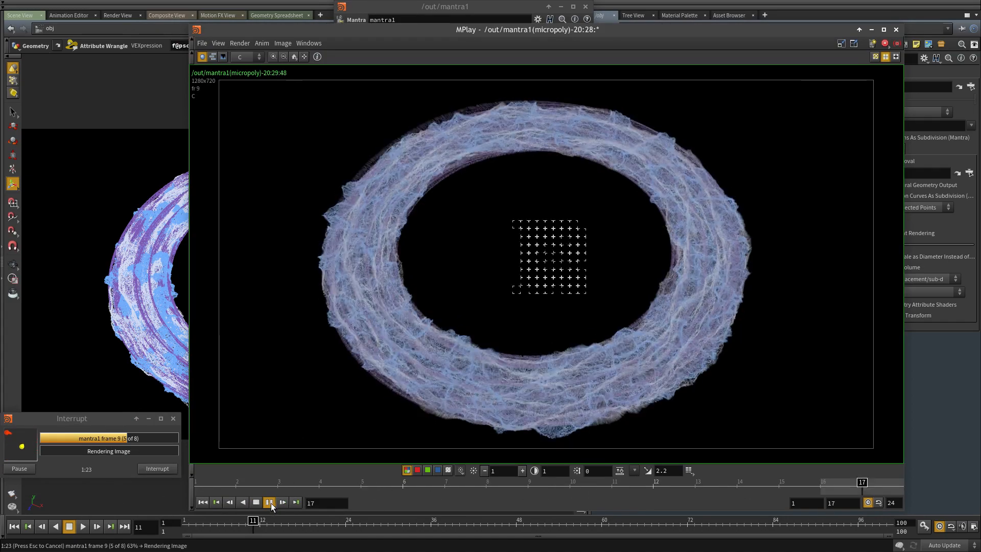
drag(256, 484, 855, 491)
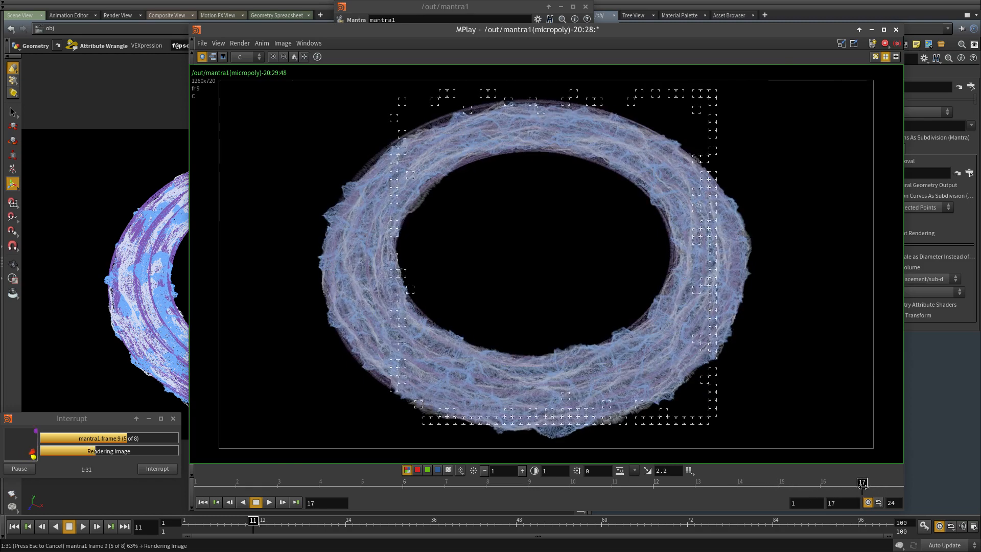